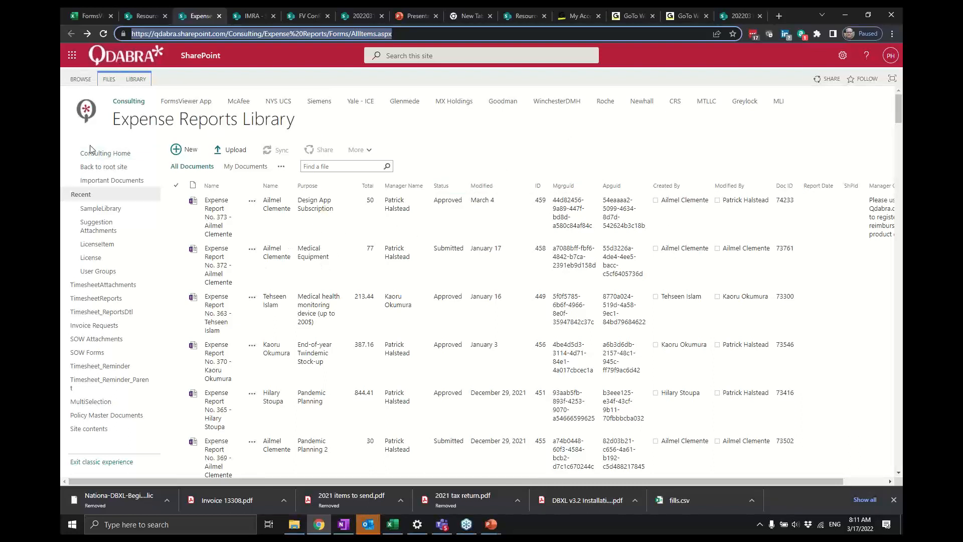
- Reload the Expense Reports Library, browse its items, and open Expense Report No. 373 in FormsViewer
{"action": "left_click", "coordinate": [104, 35]}
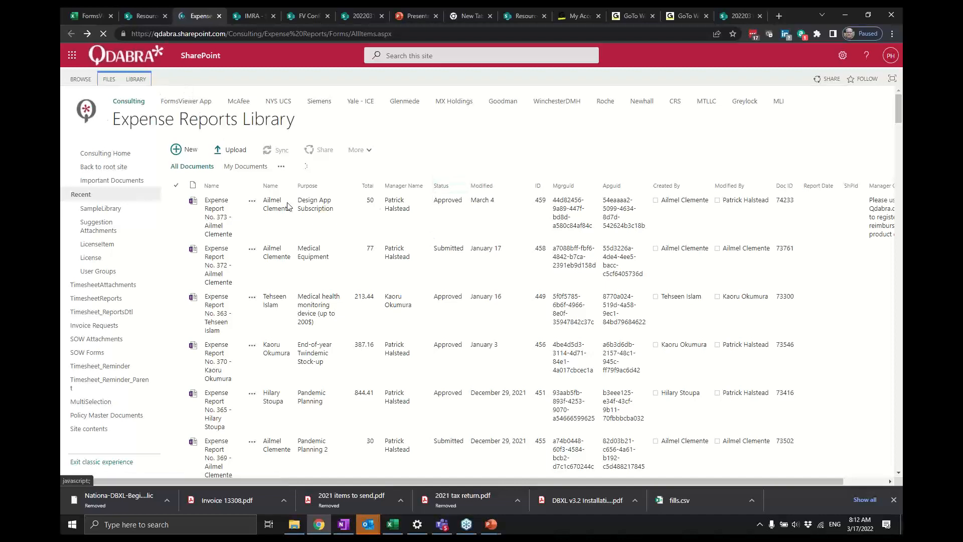
{"action": "scroll", "coordinate": [134, 217], "scroll_direction": "down", "scroll_amount": 7}
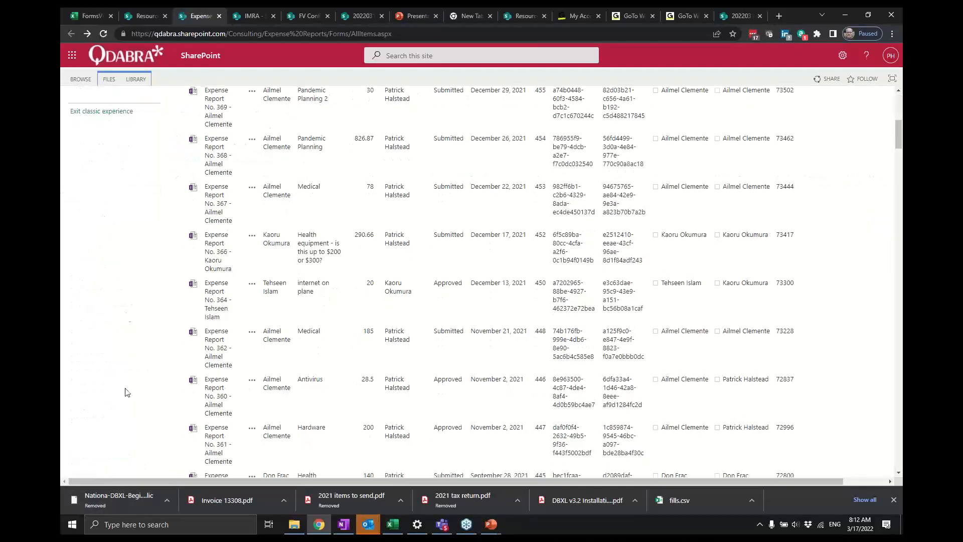
{"action": "scroll", "coordinate": [134, 217], "scroll_direction": "up", "scroll_amount": 3}
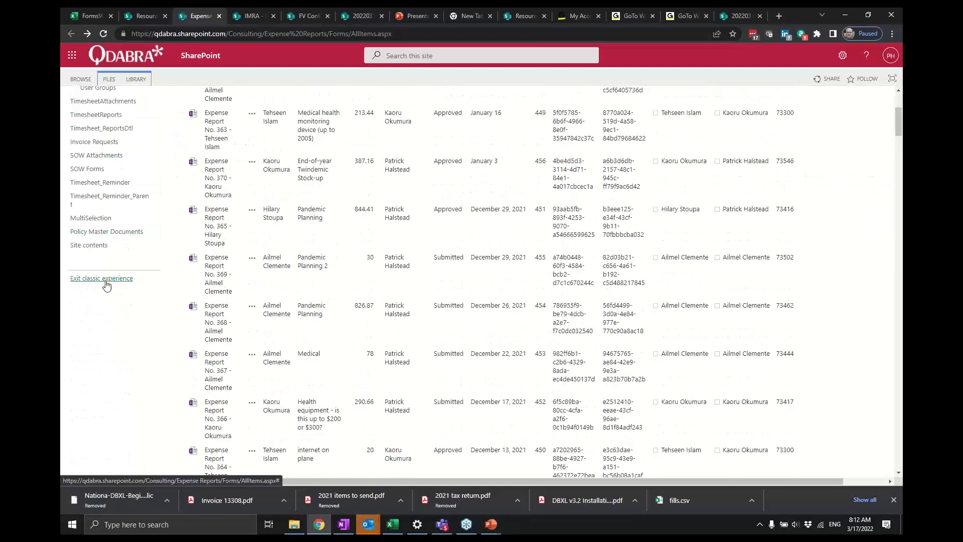
{"action": "scroll", "coordinate": [105, 285], "scroll_direction": "up", "scroll_amount": 4}
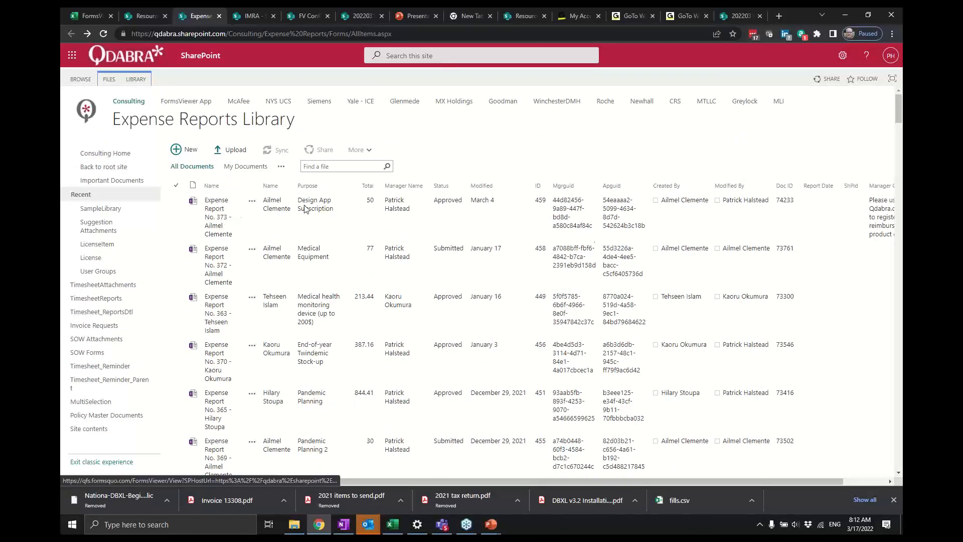
{"action": "left_click", "coordinate": [223, 211]}
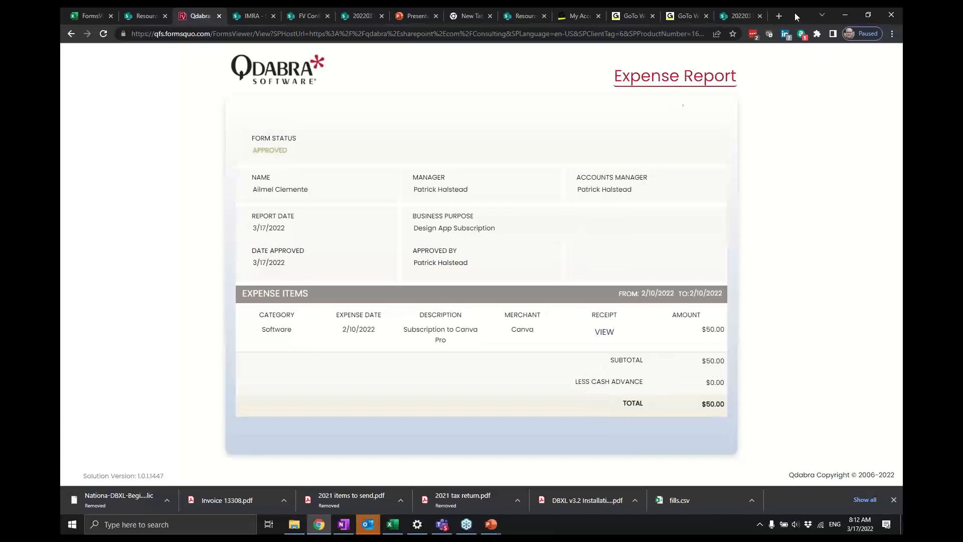
- Open a new browser tab and go to infopathdev.com
{"action": "left_click", "coordinate": [779, 16]}
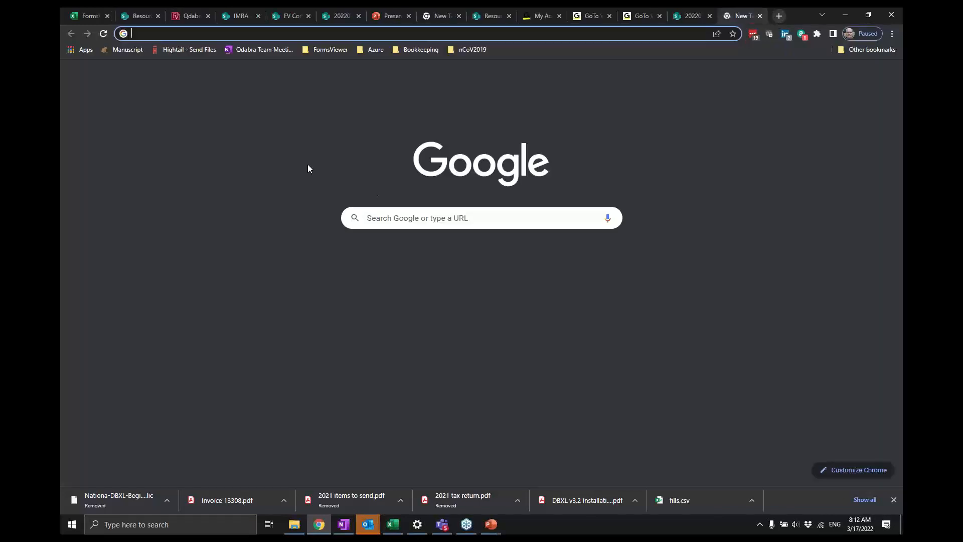
{"action": "type", "text": "info"}
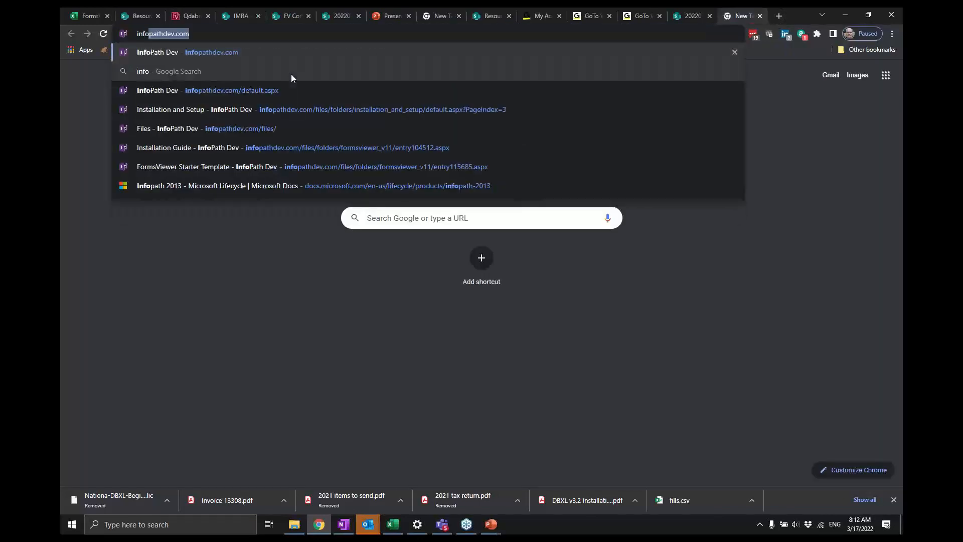
{"action": "key", "text": "Return"}
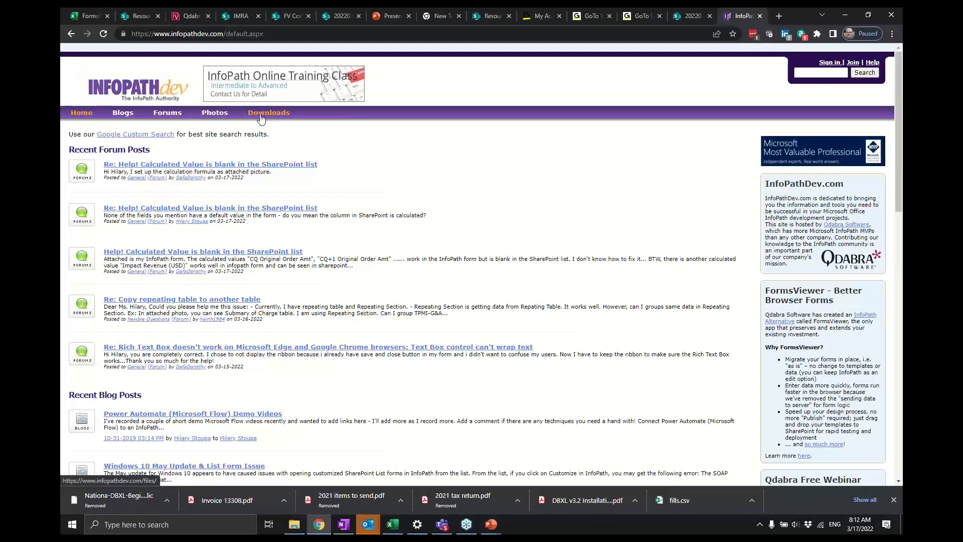
- Open the site's Downloads page and browse to the FormsViewer Installation and Setup folder
{"action": "left_click", "coordinate": [260, 118]}
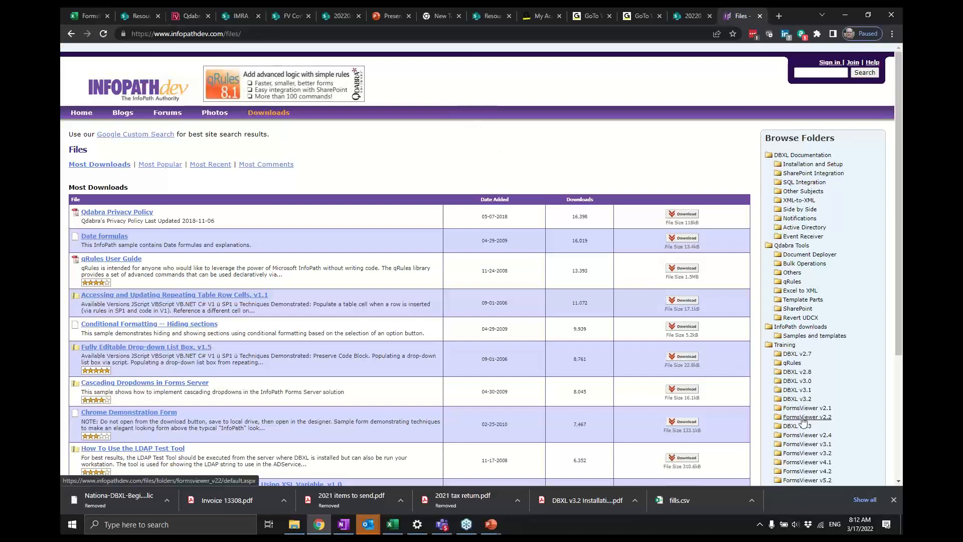
{"action": "scroll", "coordinate": [802, 421], "scroll_direction": "down", "scroll_amount": 1}
{"action": "scroll", "coordinate": [803, 421], "scroll_direction": "down", "scroll_amount": 1}
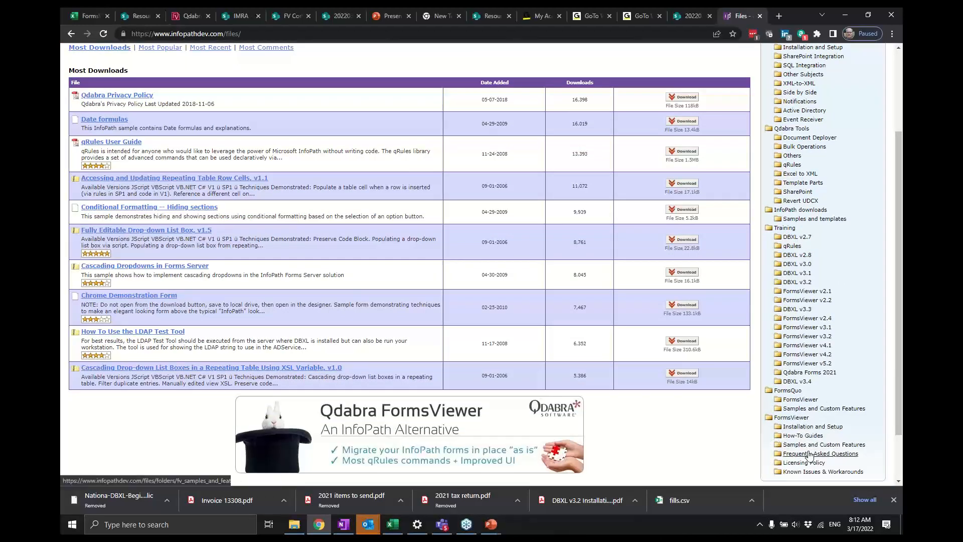
{"action": "left_click", "coordinate": [832, 427]}
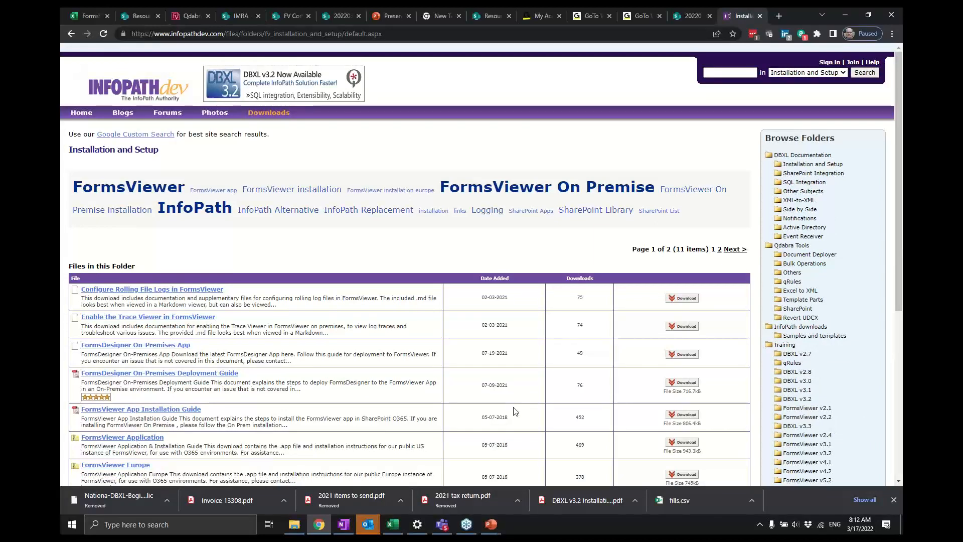
- Open the download entry 'FVLinks - FormsViewer links for SharePoint Classic UI'
{"action": "scroll", "coordinate": [393, 435], "scroll_direction": "down", "scroll_amount": 2}
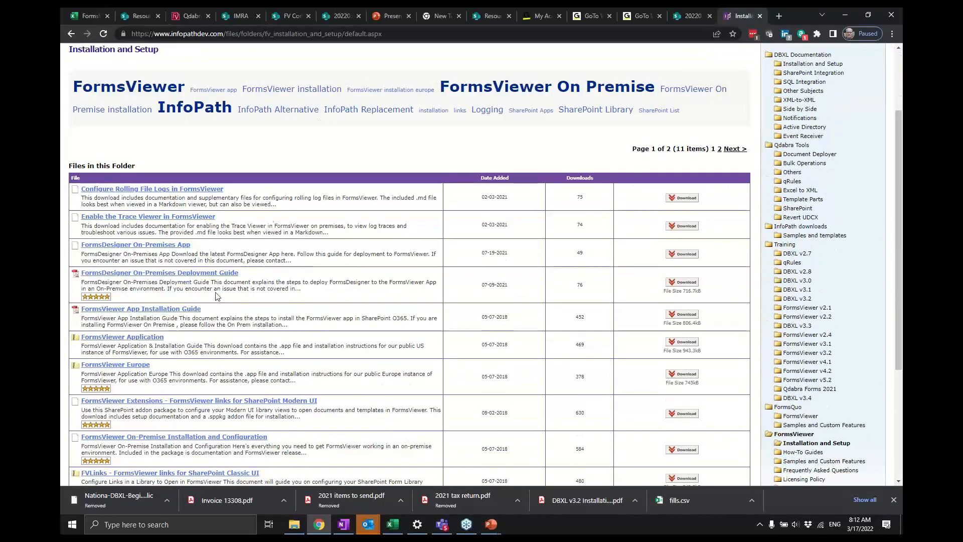
{"action": "scroll", "coordinate": [246, 281], "scroll_direction": "down", "scroll_amount": 1}
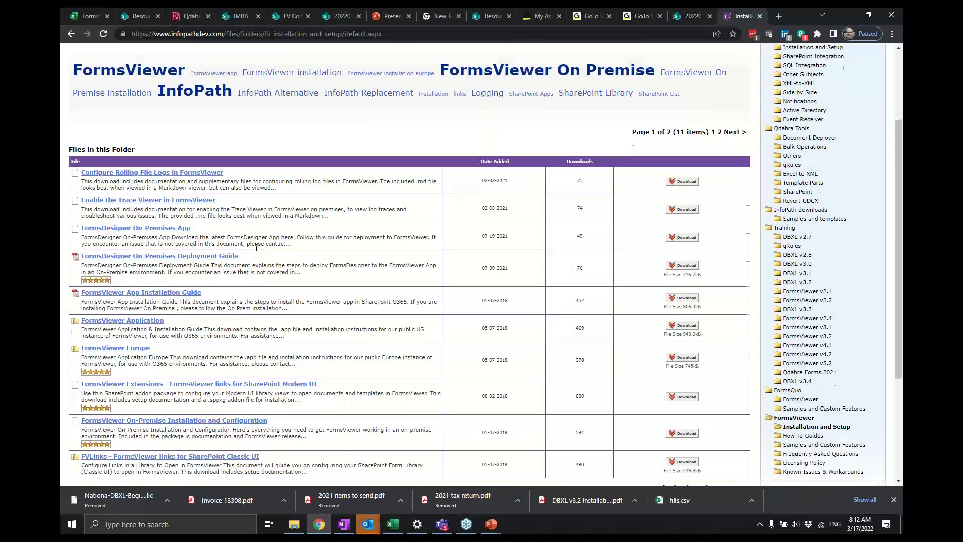
{"action": "scroll", "coordinate": [256, 247], "scroll_direction": "down", "scroll_amount": 1}
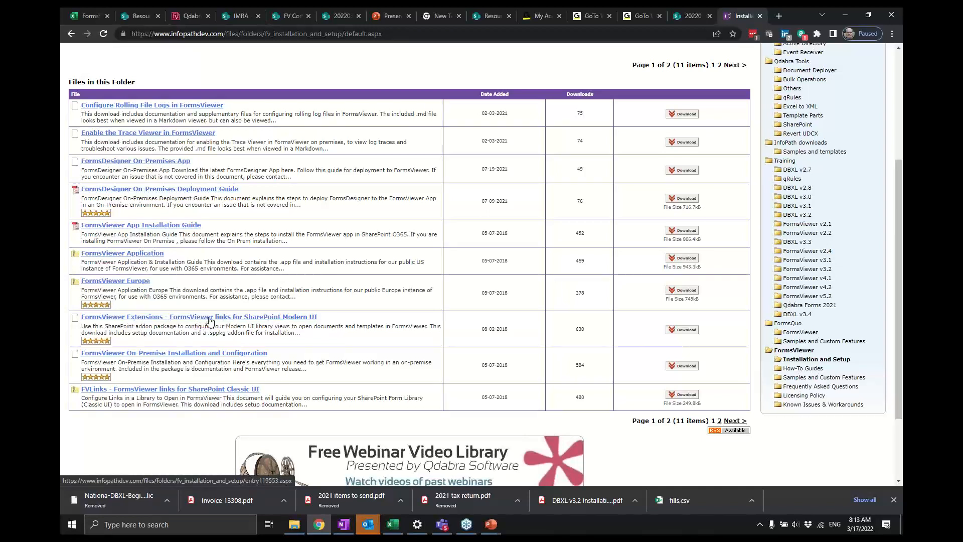
{"action": "left_click", "coordinate": [140, 390]}
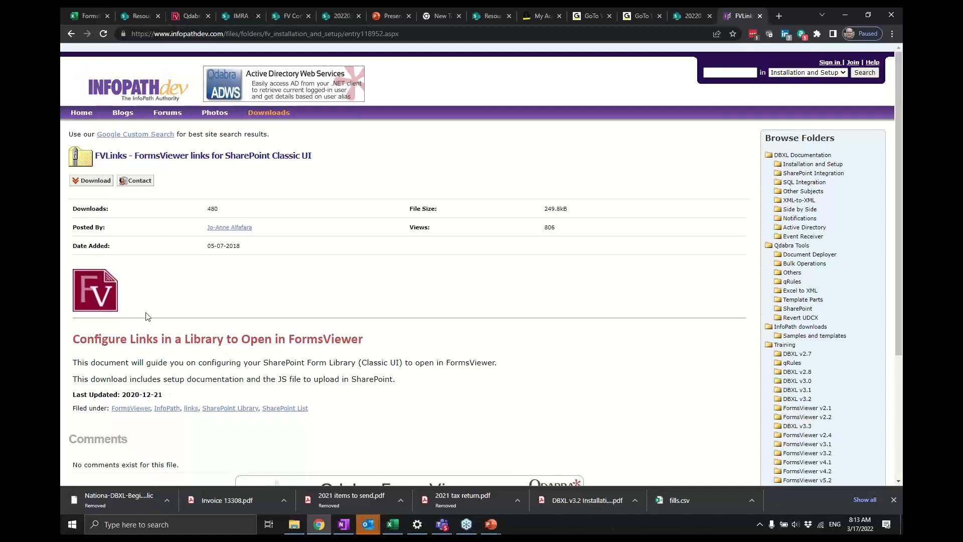
- Download the FVLinks package and show the downloaded zip file in its Downloads folder
{"action": "left_click", "coordinate": [109, 185]}
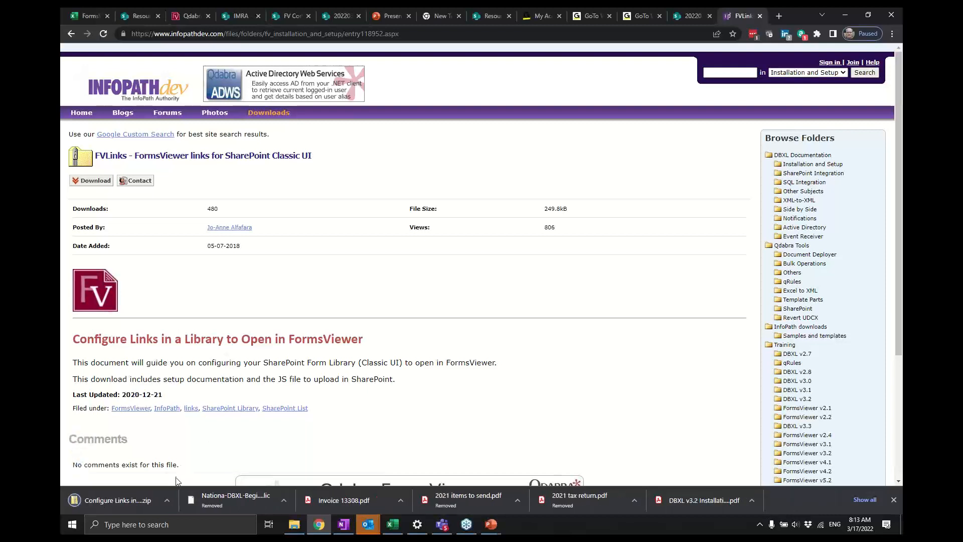
{"action": "left_click", "coordinate": [165, 500]}
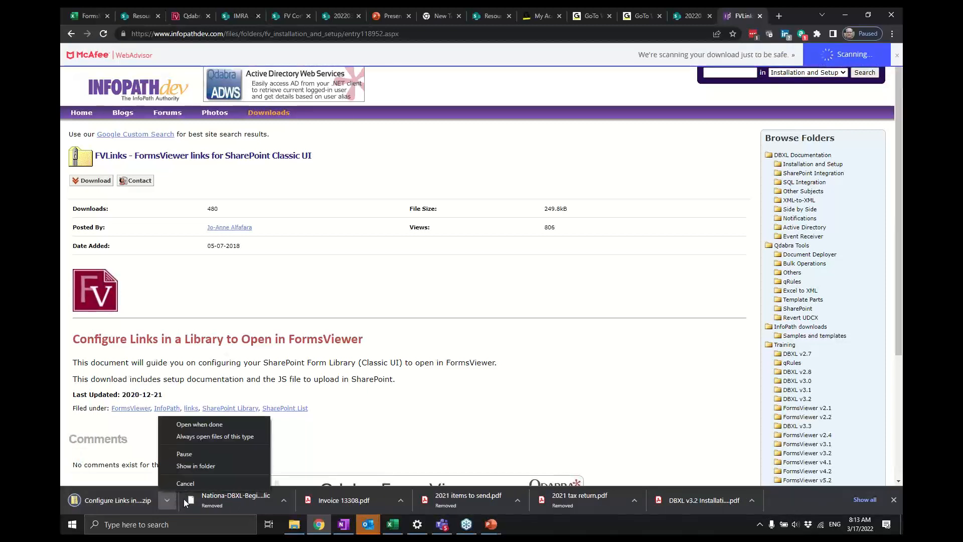
{"action": "left_click", "coordinate": [200, 467]}
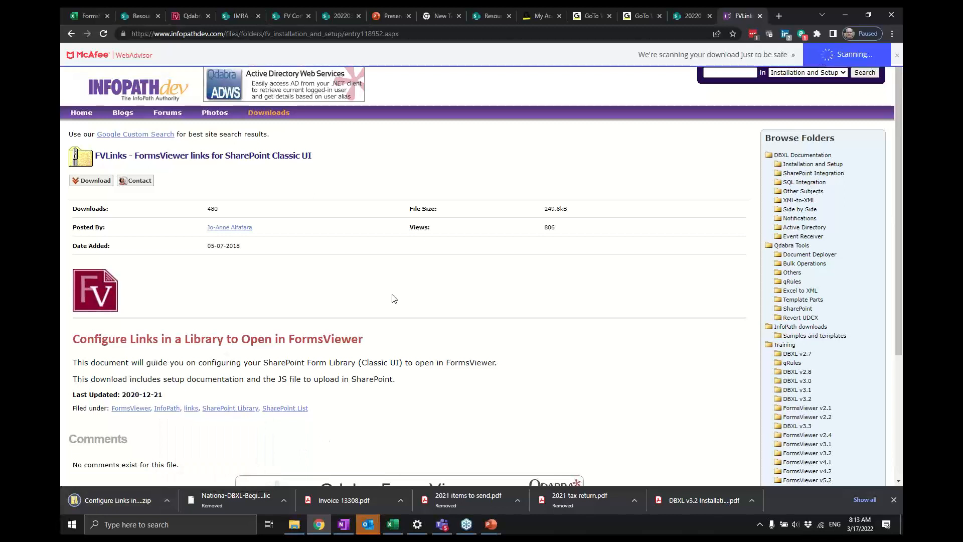
{"action": "left_click", "coordinate": [163, 504]}
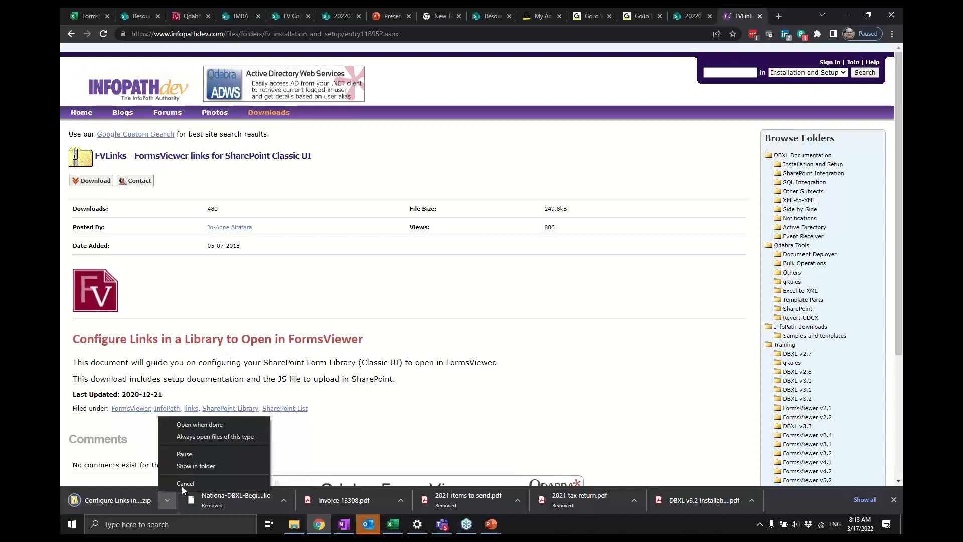
{"action": "left_click", "coordinate": [208, 468]}
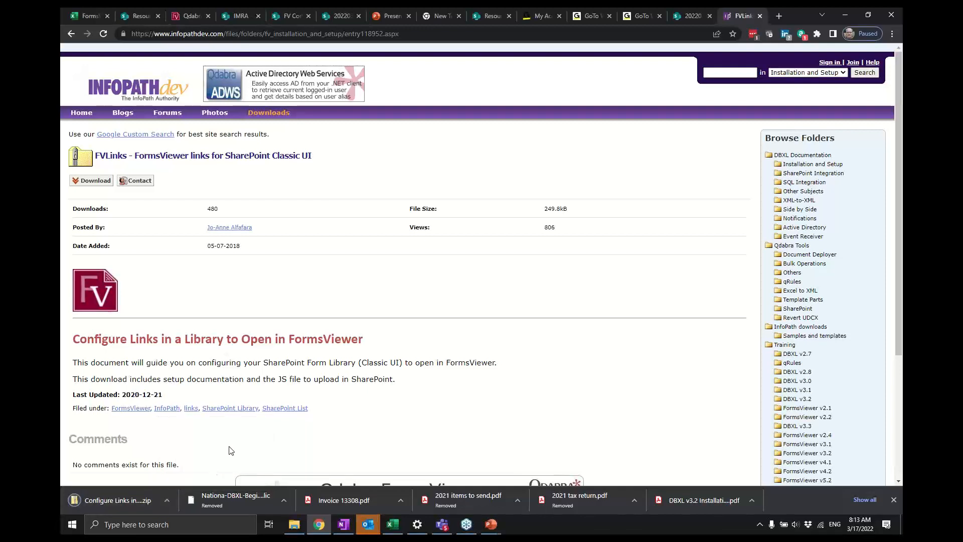
{"action": "left_click", "coordinate": [295, 524]}
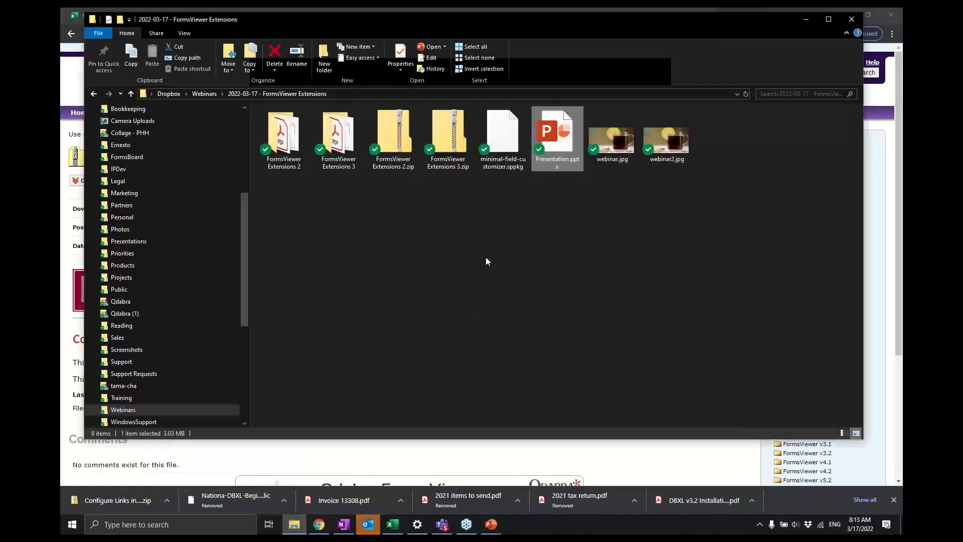
{"action": "key", "text": "alt+Tab"}
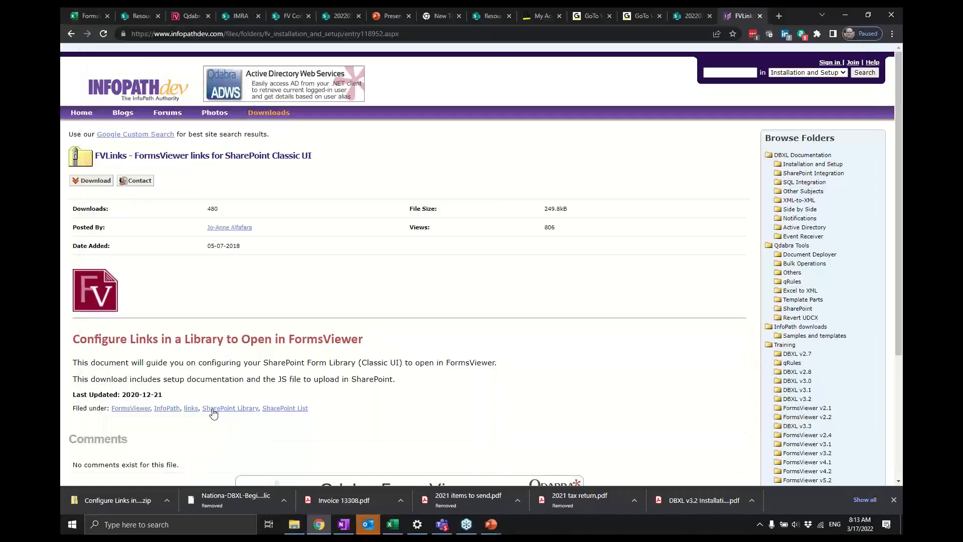
{"action": "left_click", "coordinate": [168, 507]}
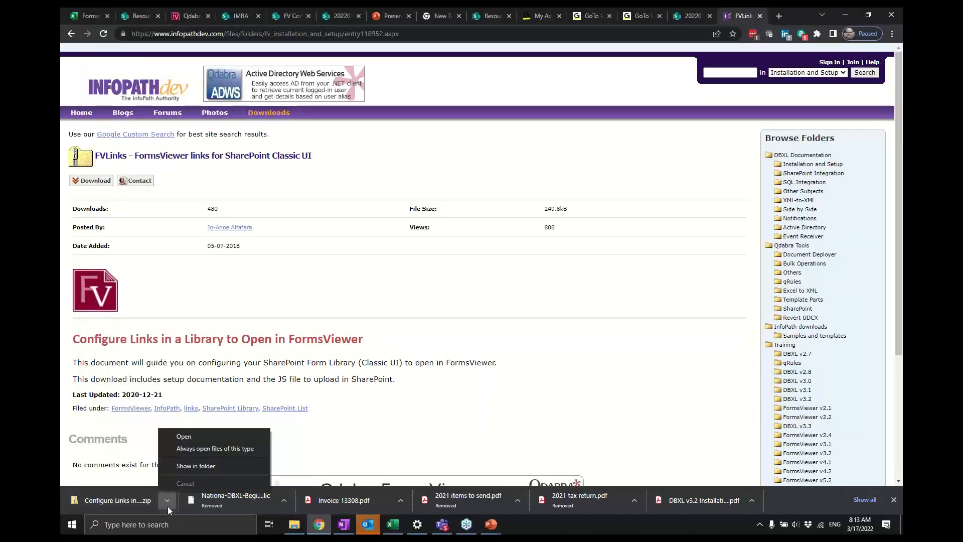
{"action": "left_click", "coordinate": [215, 465]}
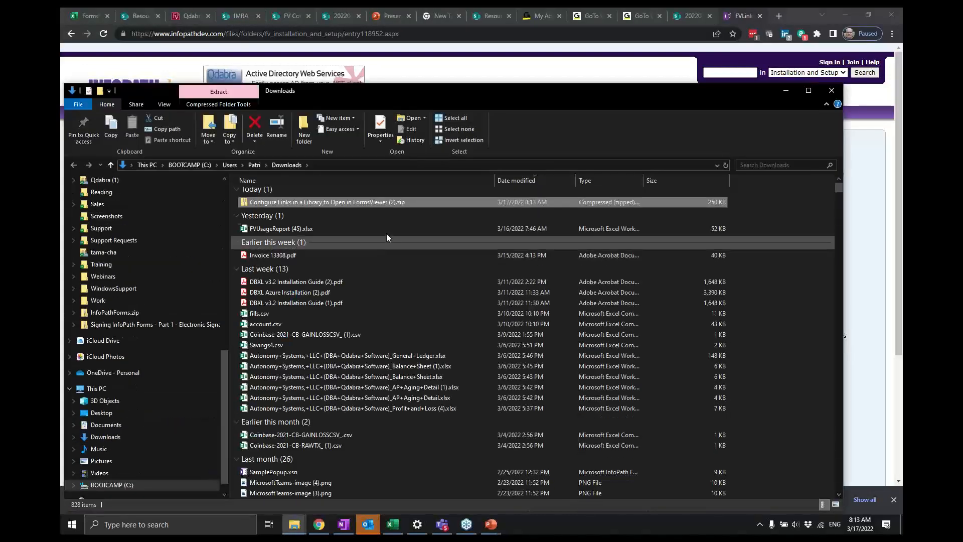
- Open the zip, start Extract All, and browse the destination to Dropbox\Webinars\2022-03-17 - FormsViewer Extensions
{"action": "double_click", "coordinate": [400, 206]}
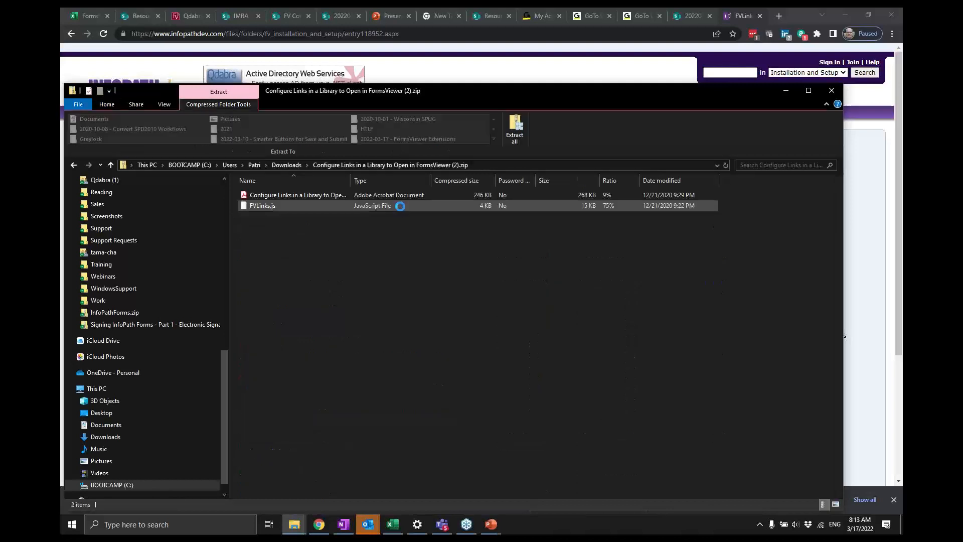
{"action": "left_click", "coordinate": [526, 131]}
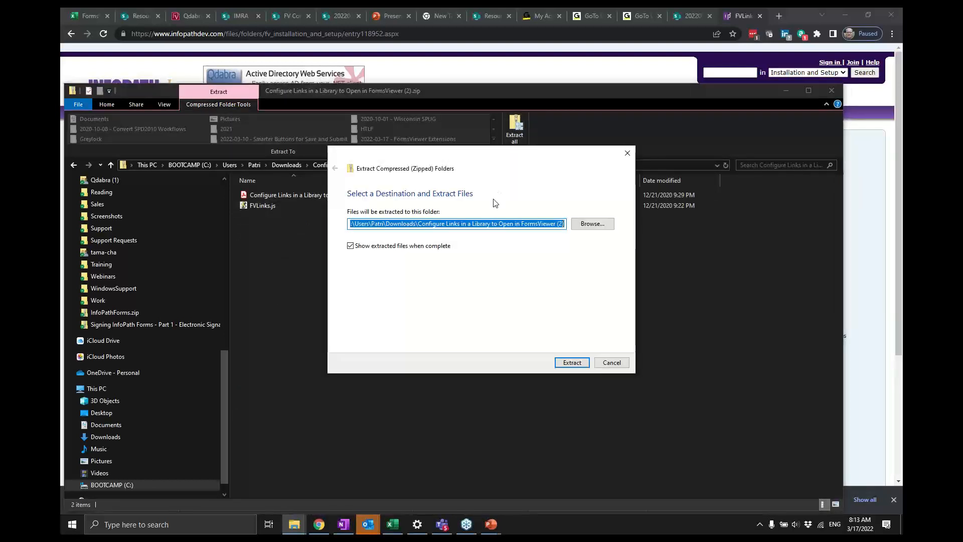
{"action": "left_click", "coordinate": [595, 227]}
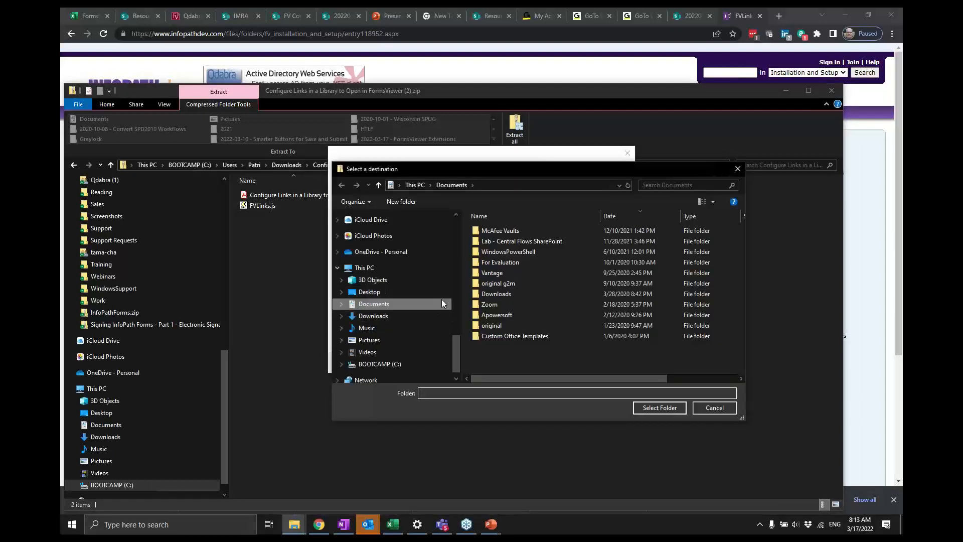
{"action": "left_click", "coordinate": [441, 303]}
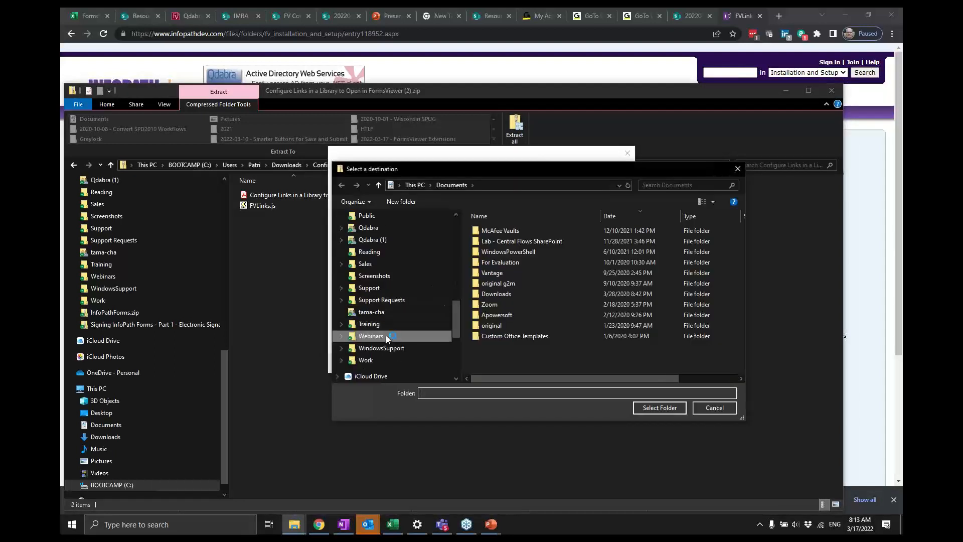
{"action": "left_click", "coordinate": [573, 296]}
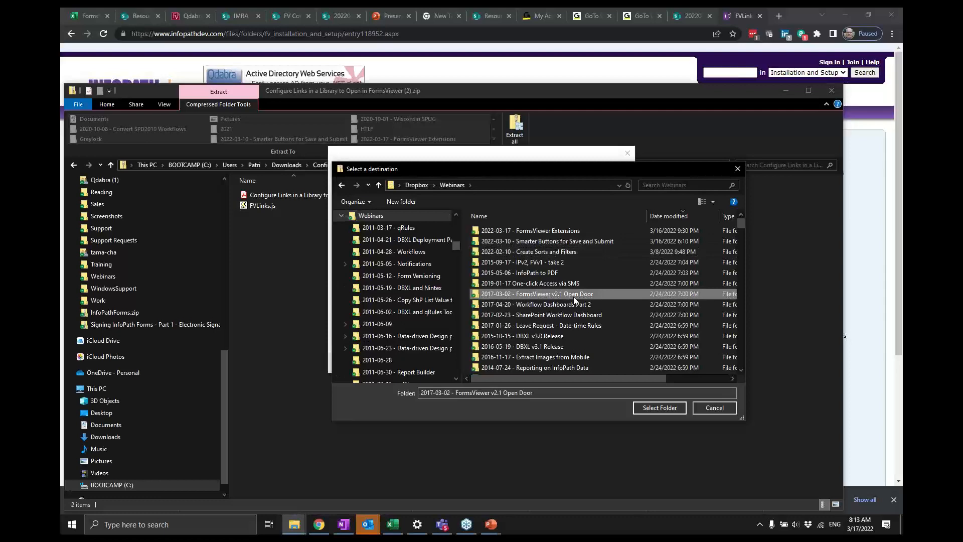
{"action": "key", "text": "Page_Down"}
{"action": "key", "text": "Page_Down"}
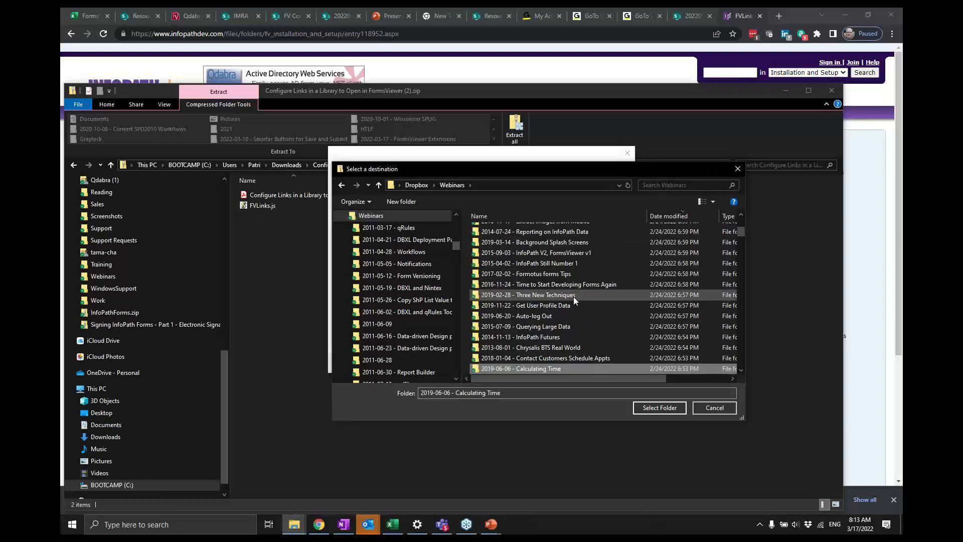
{"action": "key", "text": "Page_Up"}
{"action": "key", "text": "Page_Up"}
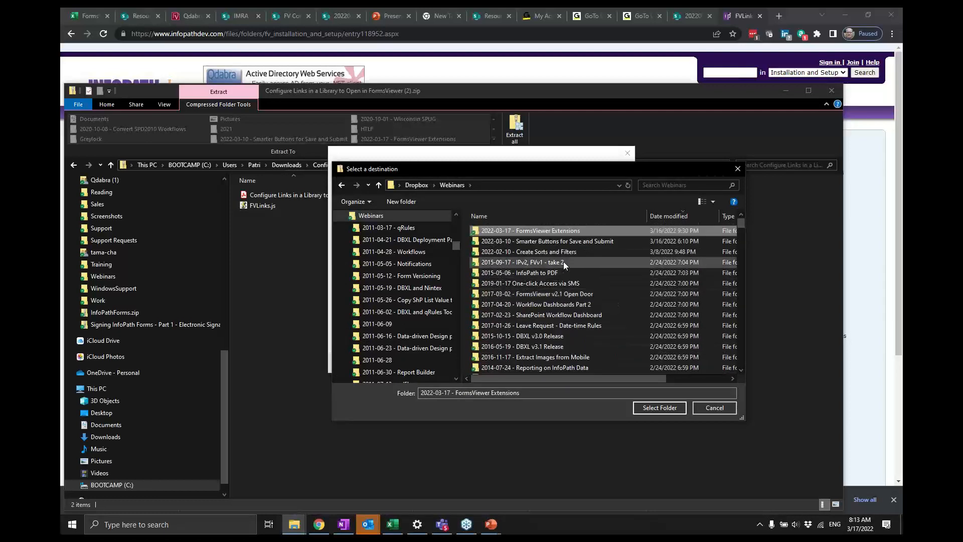
{"action": "double_click", "coordinate": [568, 228]}
{"action": "left_click", "coordinate": [567, 228]}
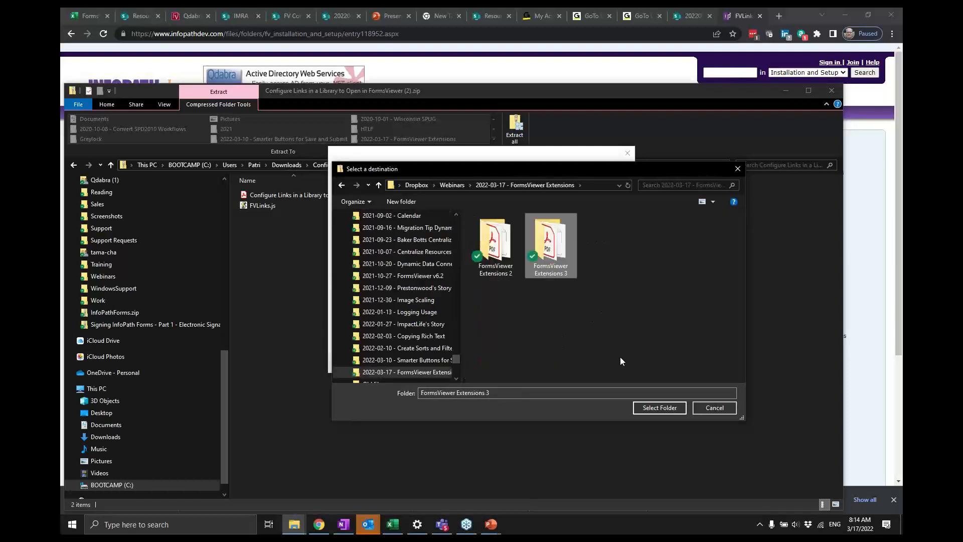
- Create a new folder named FV Links inside the destination folder
{"action": "left_click", "coordinate": [623, 391]}
{"action": "key", "text": "ctrl+a"}
{"action": "key", "text": "BackSpace"}
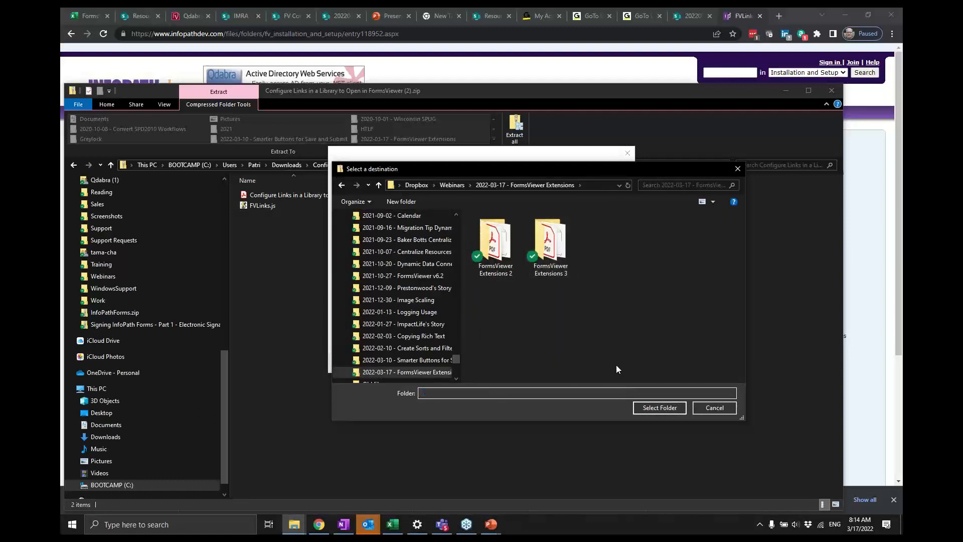
{"action": "left_click", "coordinate": [411, 205]}
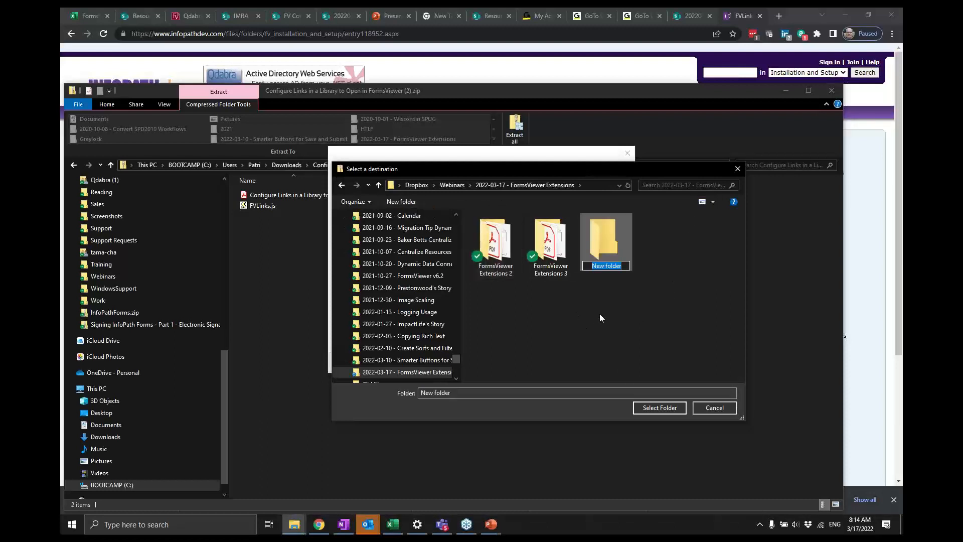
{"action": "type", "text": "FV Links"}
{"action": "key", "text": "Return"}
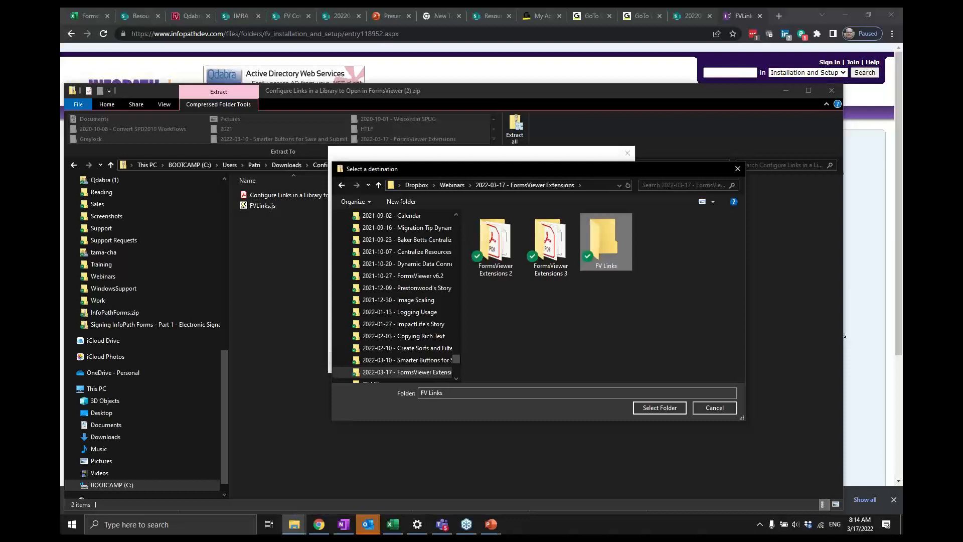
- Select the new FV Links folder as the destination and extract the package files into it
{"action": "key", "text": "Return"}
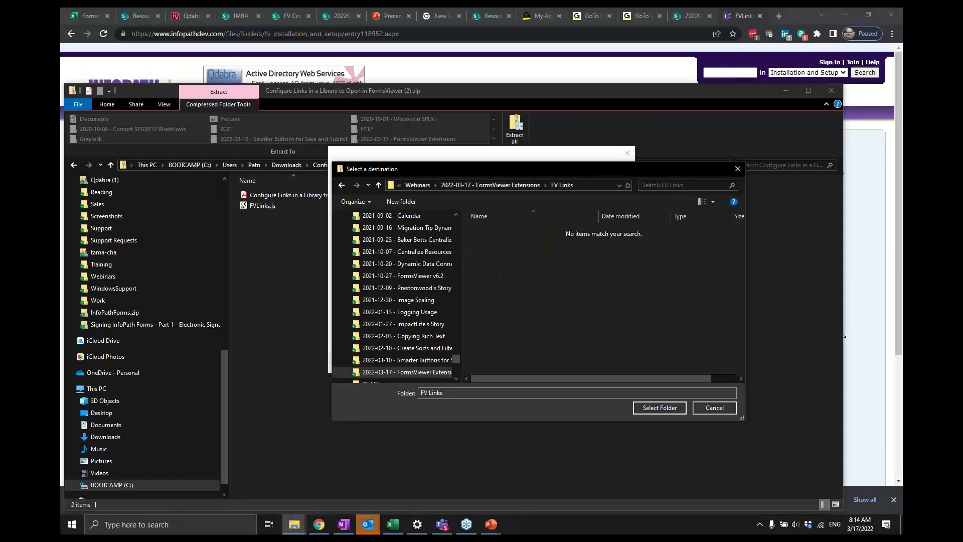
{"action": "left_click", "coordinate": [651, 408]}
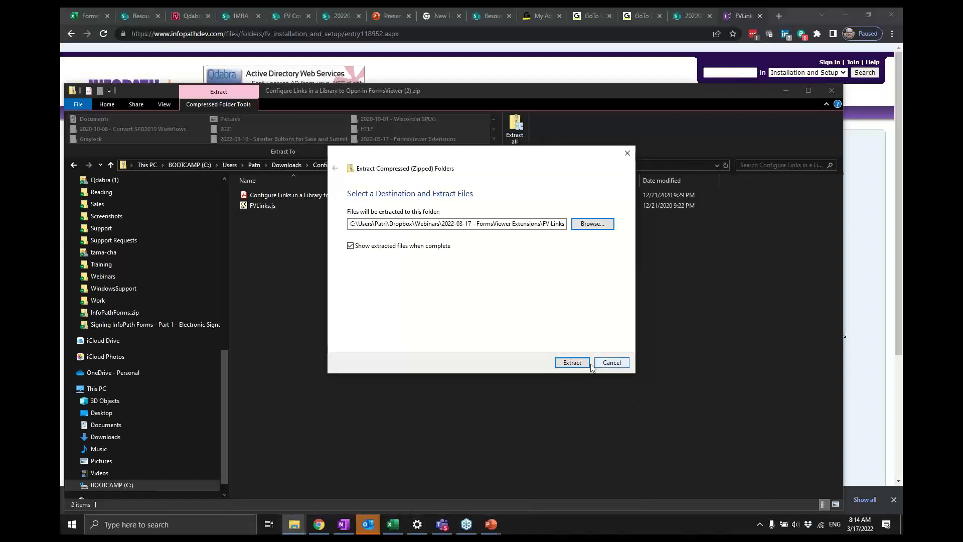
{"action": "left_click", "coordinate": [575, 362]}
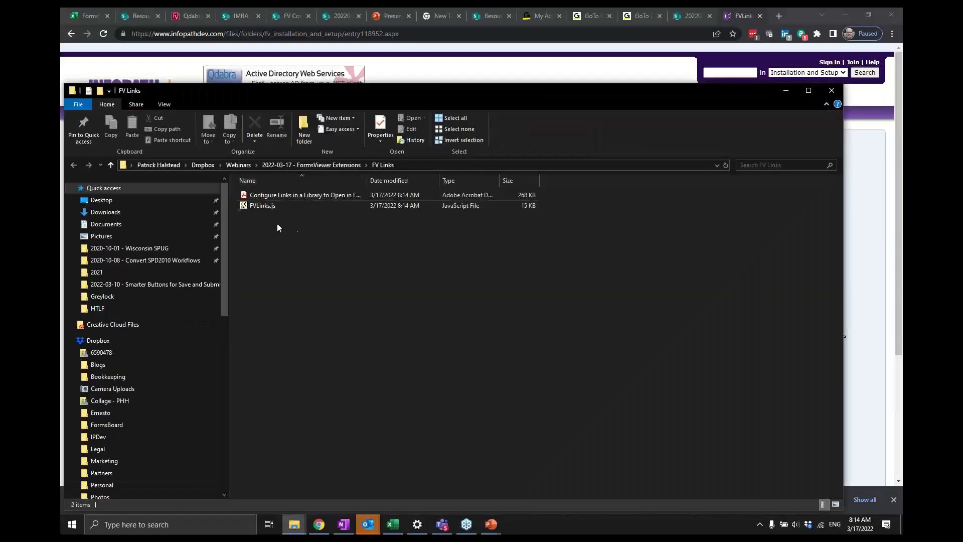
- Open the 'Configure Links in a Library to Open in FormsViewer' PDF guide and read its Modify the JS File steps
{"action": "left_click_drag", "start_coordinate": [342, 98], "coordinate": [340, 74]}
{"action": "left_click", "coordinate": [281, 175]}
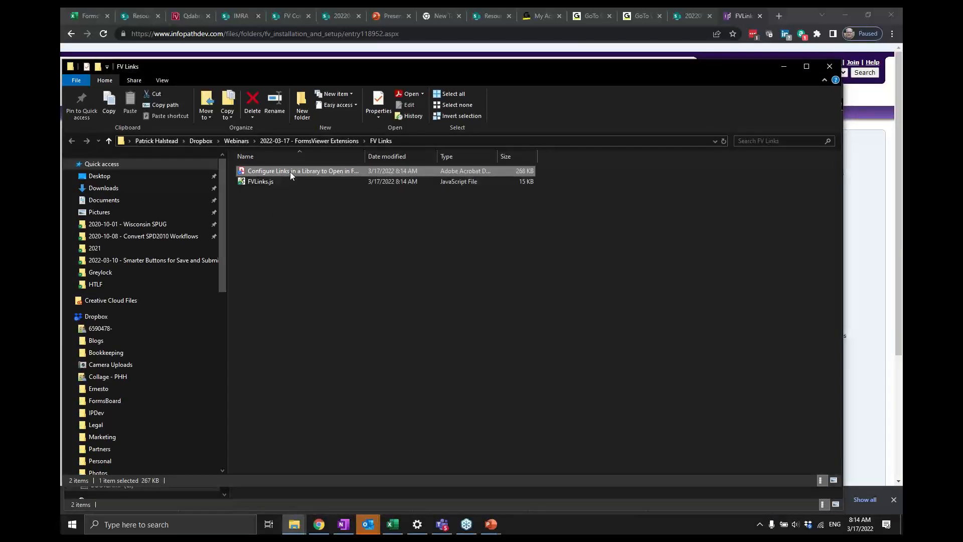
{"action": "double_click", "coordinate": [290, 171]}
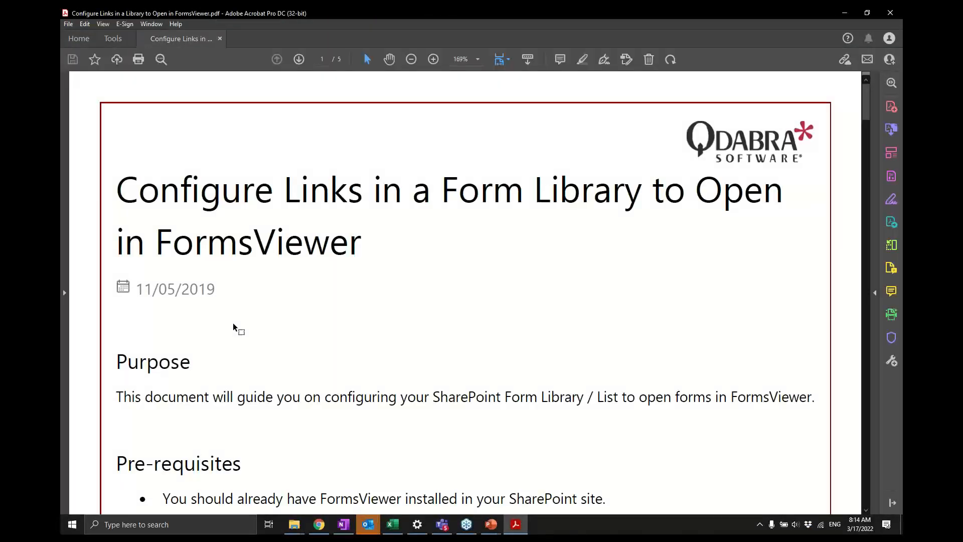
{"action": "scroll", "coordinate": [233, 327], "scroll_direction": "down", "scroll_amount": 1}
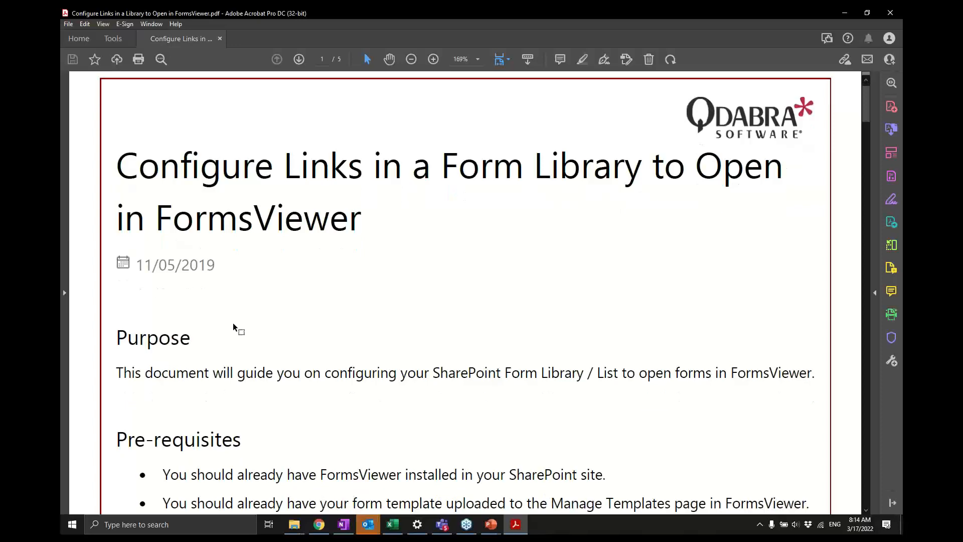
{"action": "scroll", "coordinate": [233, 327], "scroll_direction": "down", "scroll_amount": 1}
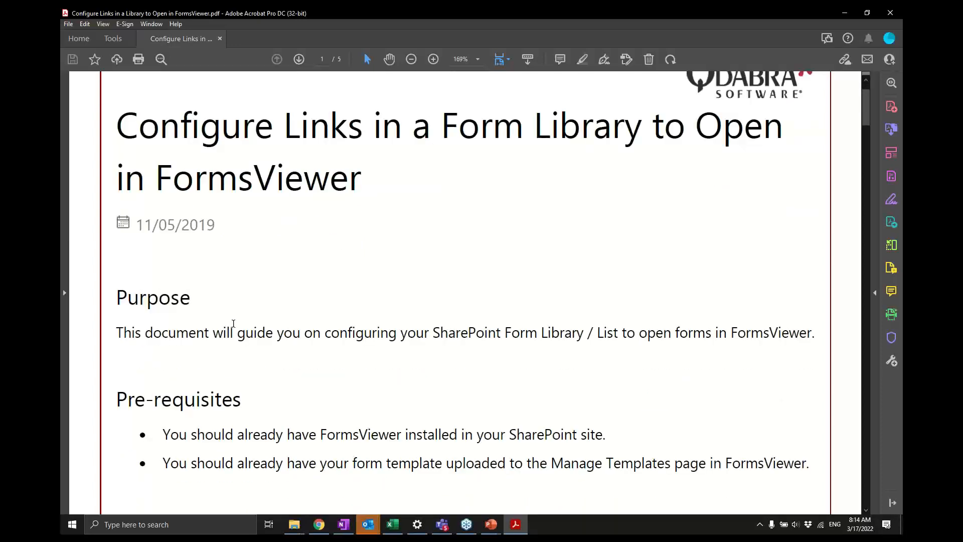
{"action": "scroll", "coordinate": [233, 323], "scroll_direction": "down", "scroll_amount": 10}
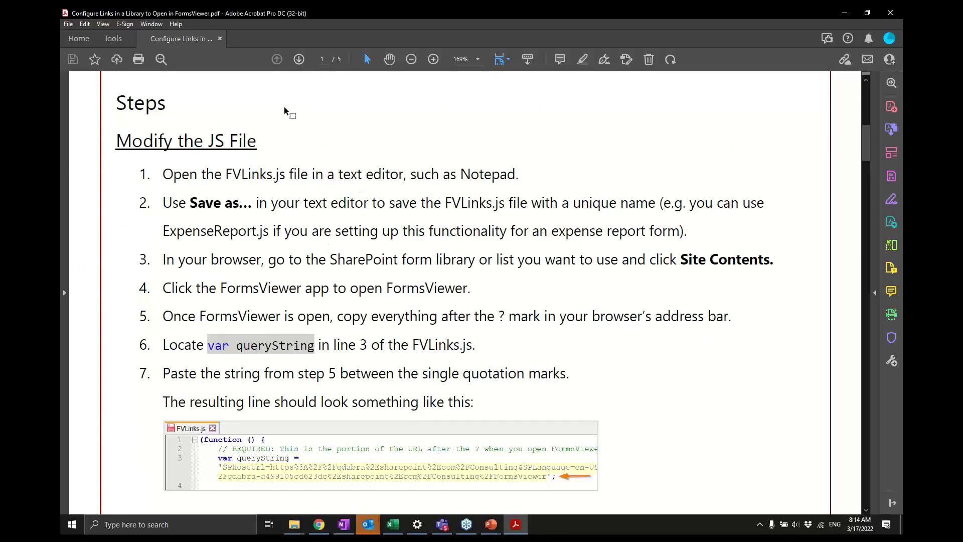
{"action": "left_click_drag", "start_coordinate": [286, 176], "coordinate": [227, 176]}
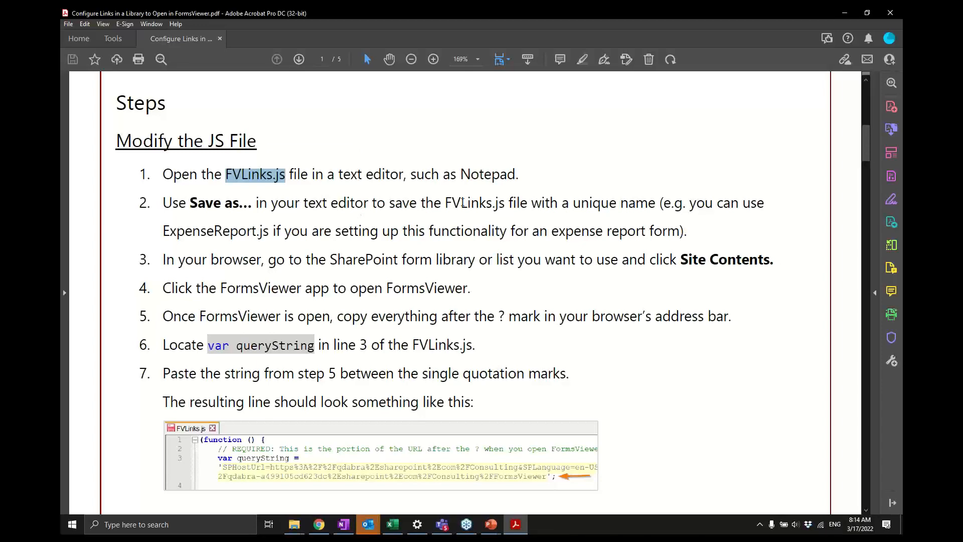
- Open FVLinks.js from the FV Links folder for editing in Notepad, maximized
{"action": "key", "text": "alt+Tab"}
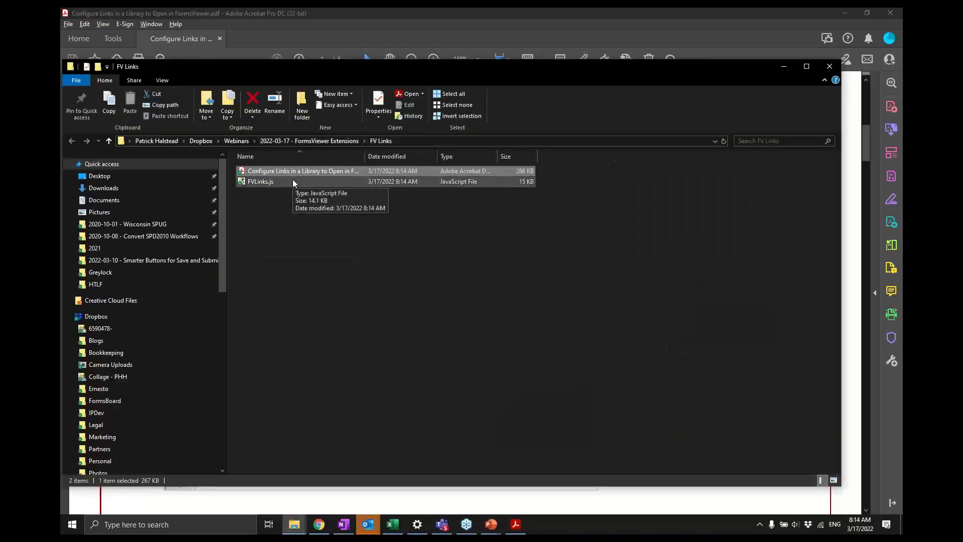
{"action": "left_click", "coordinate": [293, 179]}
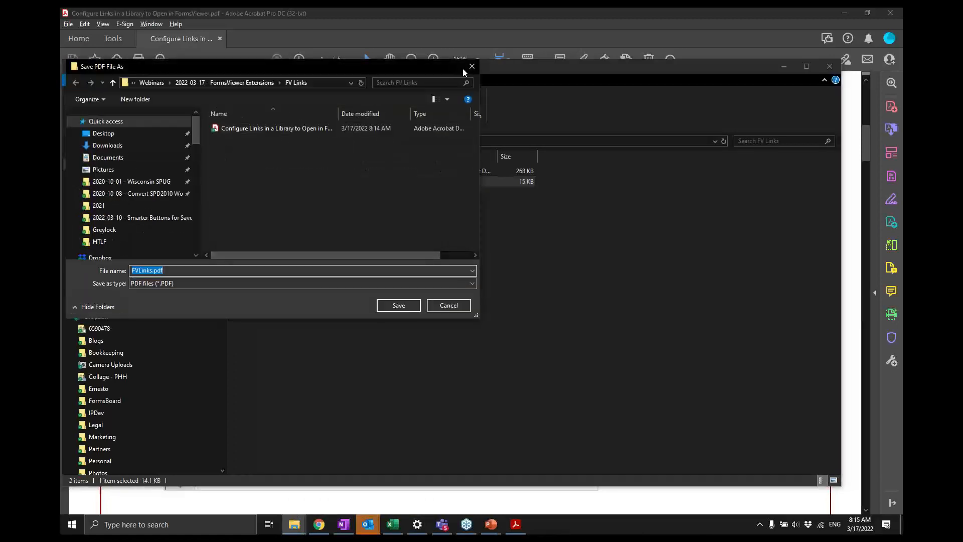
{"action": "left_click", "coordinate": [472, 66]}
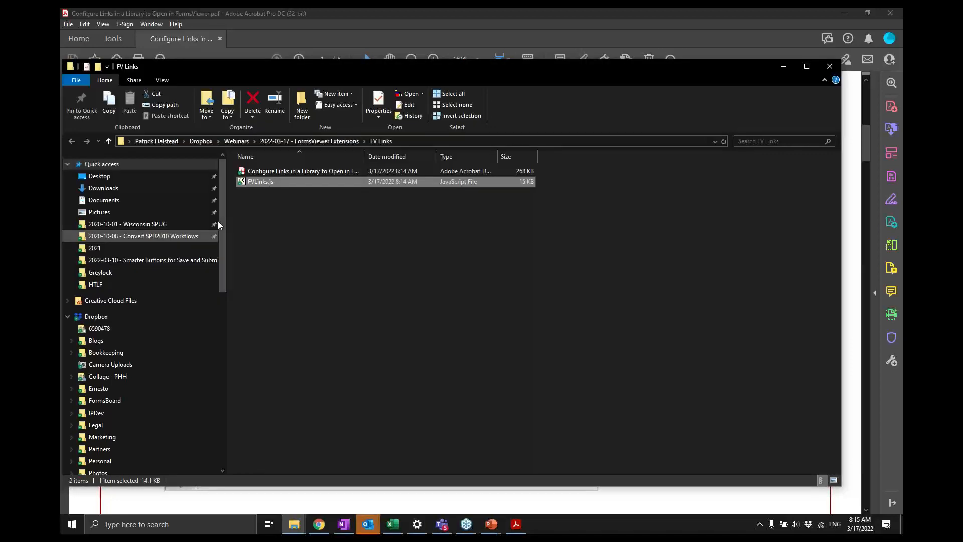
{"action": "right_click", "coordinate": [288, 182]}
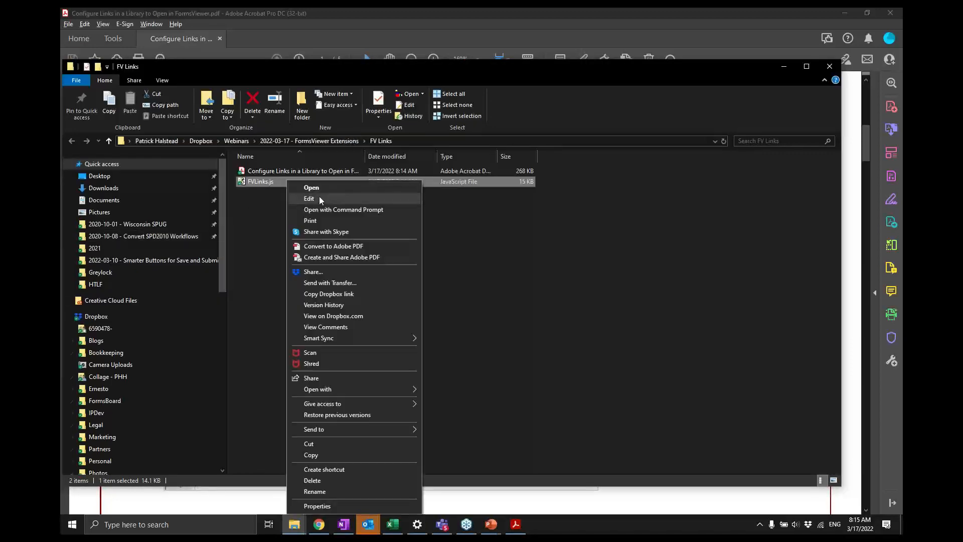
{"action": "left_click", "coordinate": [319, 197]}
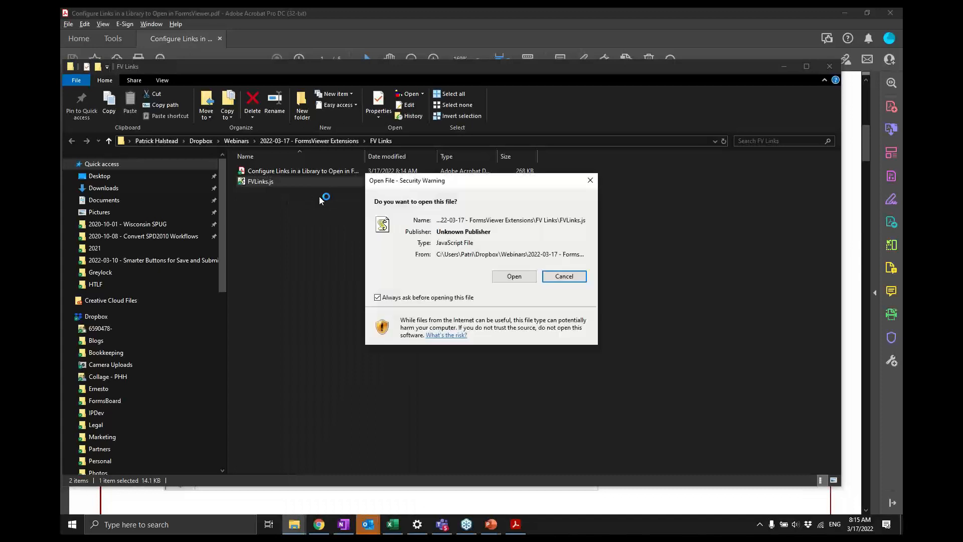
{"action": "left_click", "coordinate": [514, 276]}
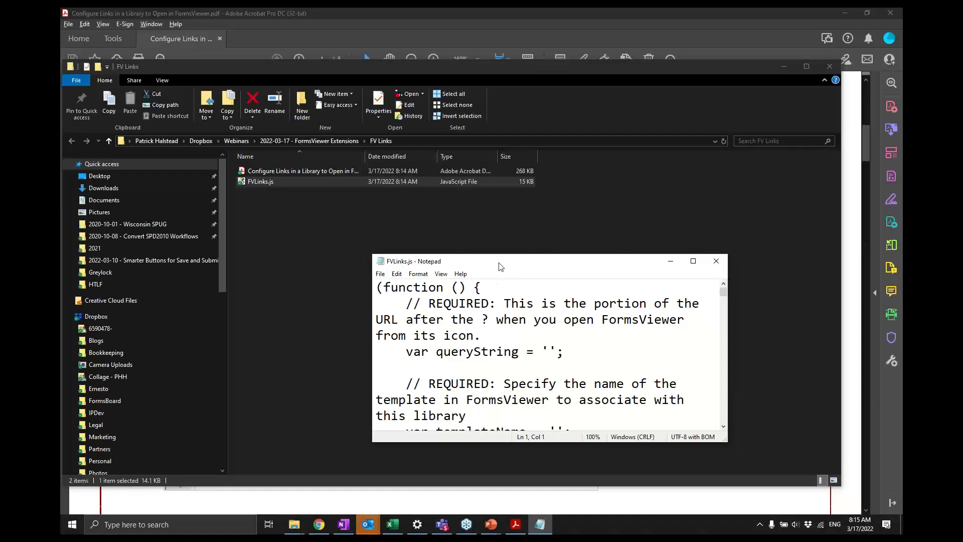
{"action": "double_click", "coordinate": [500, 263]}
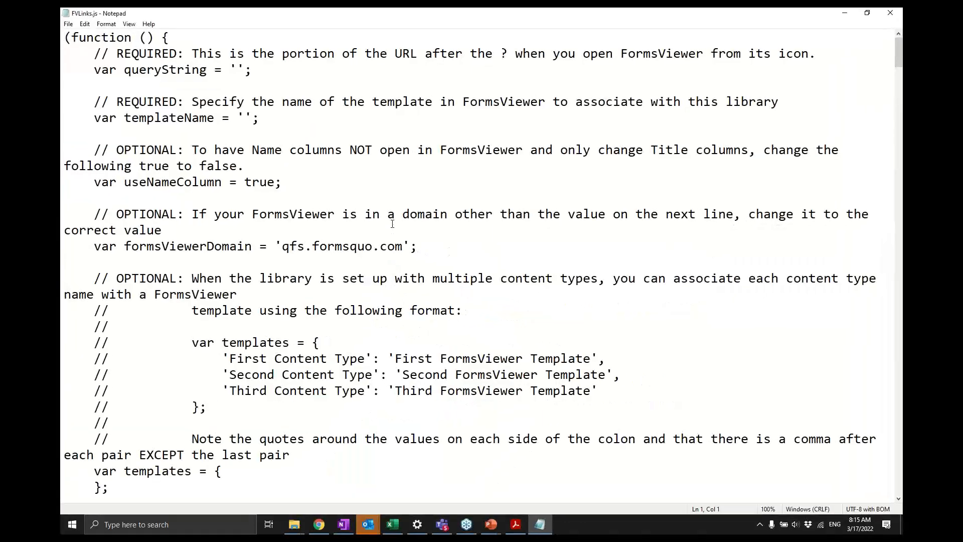
- Place the cursor between the quotation marks of the queryString line in FVLinks.js
{"action": "scroll", "coordinate": [392, 225], "scroll_direction": "down", "scroll_amount": 20}
{"action": "scroll", "coordinate": [392, 225], "scroll_direction": "up", "scroll_amount": 20}
{"action": "left_click", "coordinate": [239, 69]}
{"action": "left_click_drag", "start_coordinate": [117, 49], "coordinate": [180, 51]}
{"action": "left_click", "coordinate": [236, 64]}
{"action": "left_click", "coordinate": [847, 56]}
- Go from the Expense Reports Library to Site Contents and open the FormsViewer app
{"action": "key", "text": "alt+Tab"}
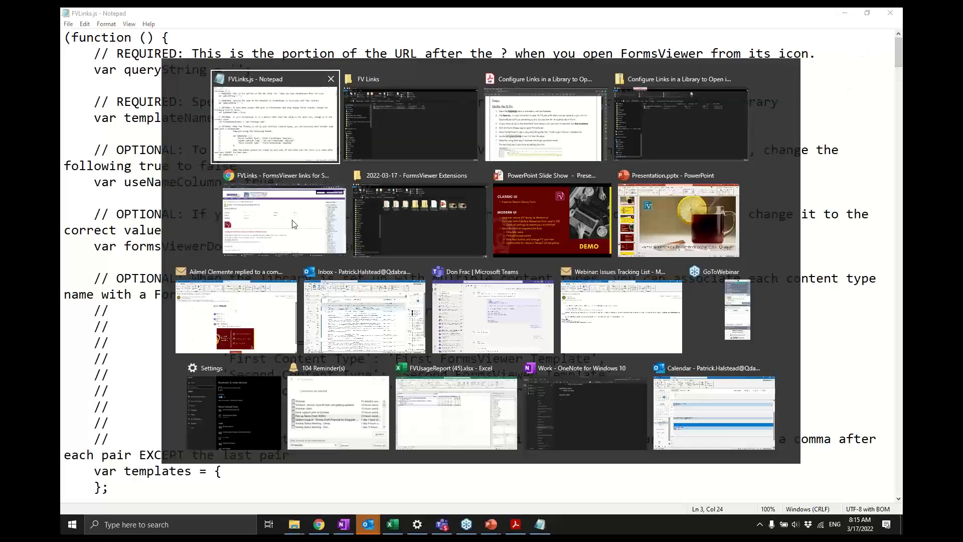
{"action": "key", "text": "alt+Tab"}
{"action": "key", "text": "alt+Tab"}
{"action": "key", "text": "alt+Tab"}
{"action": "key", "text": "alt+Tab"}
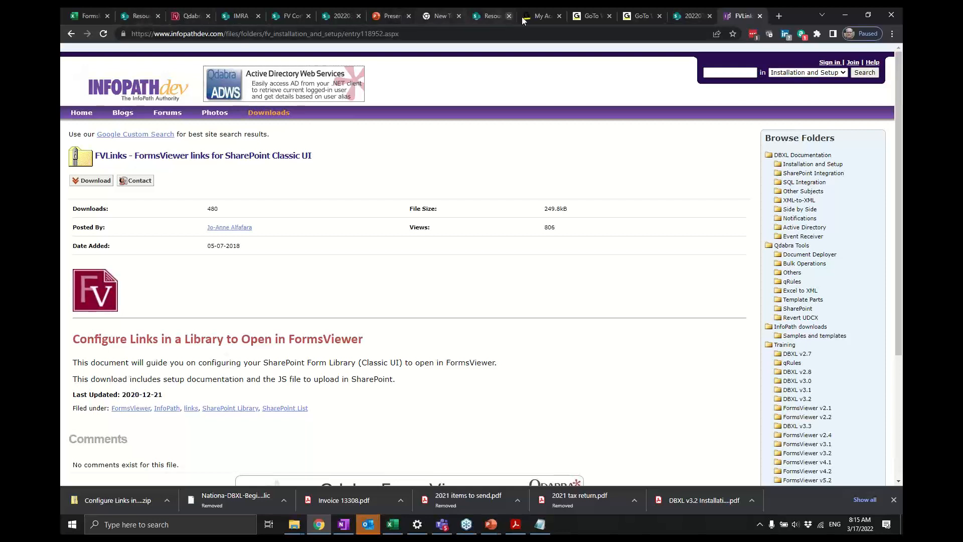
{"action": "left_click", "coordinate": [173, 17]}
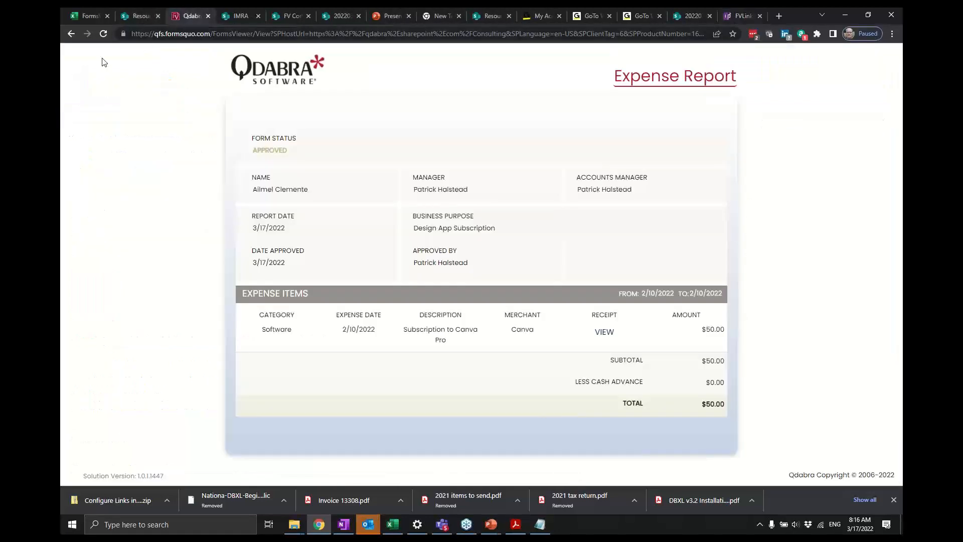
{"action": "left_click", "coordinate": [71, 34]}
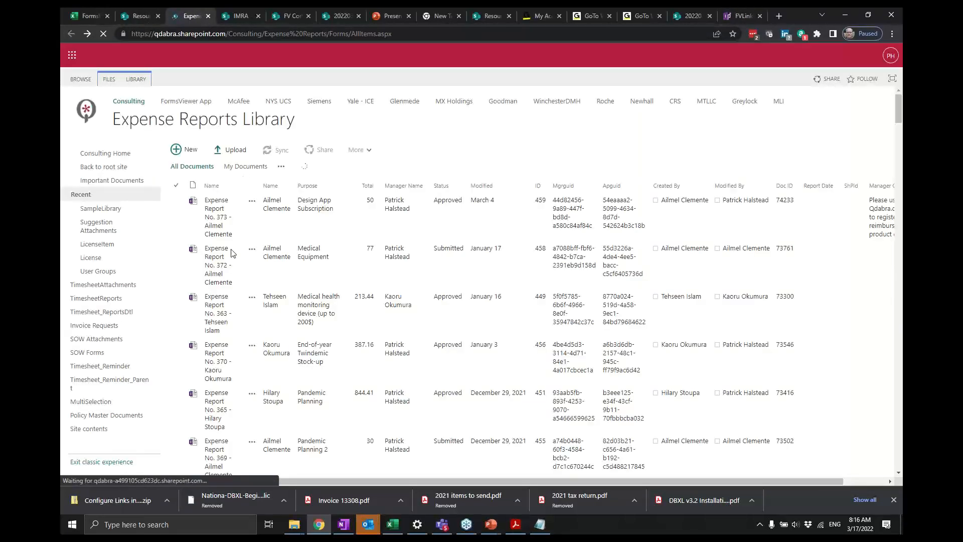
{"action": "left_click", "coordinate": [93, 427]}
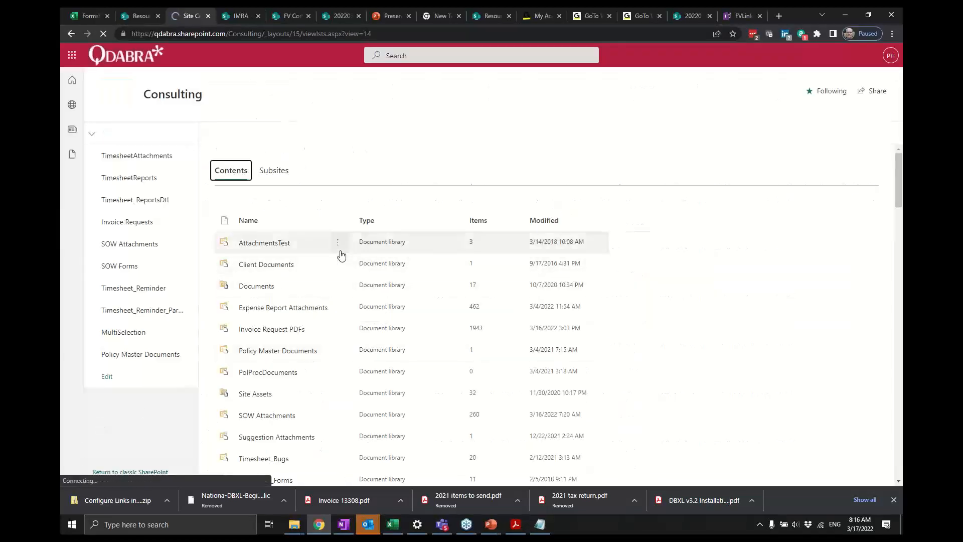
{"action": "scroll", "coordinate": [340, 255], "scroll_direction": "down", "scroll_amount": 15}
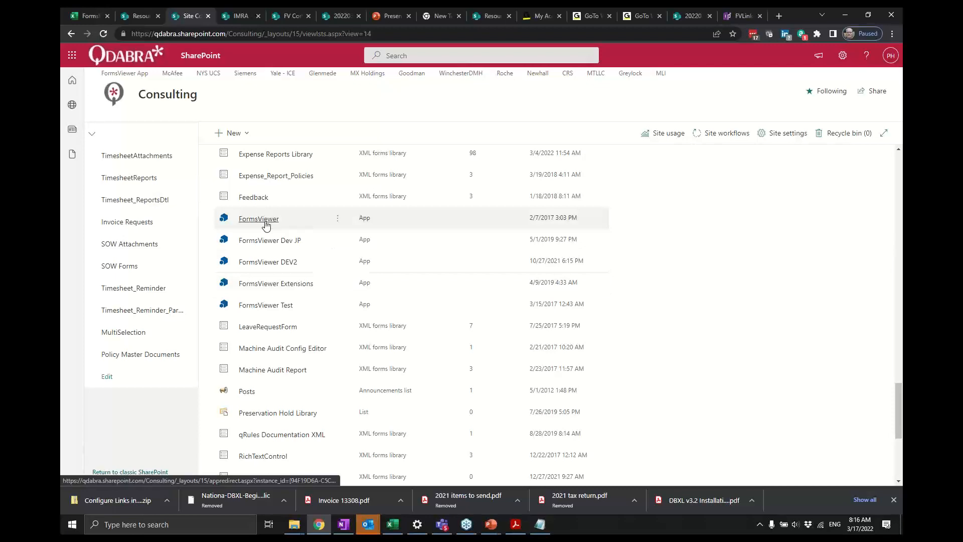
{"action": "left_click", "coordinate": [266, 224]}
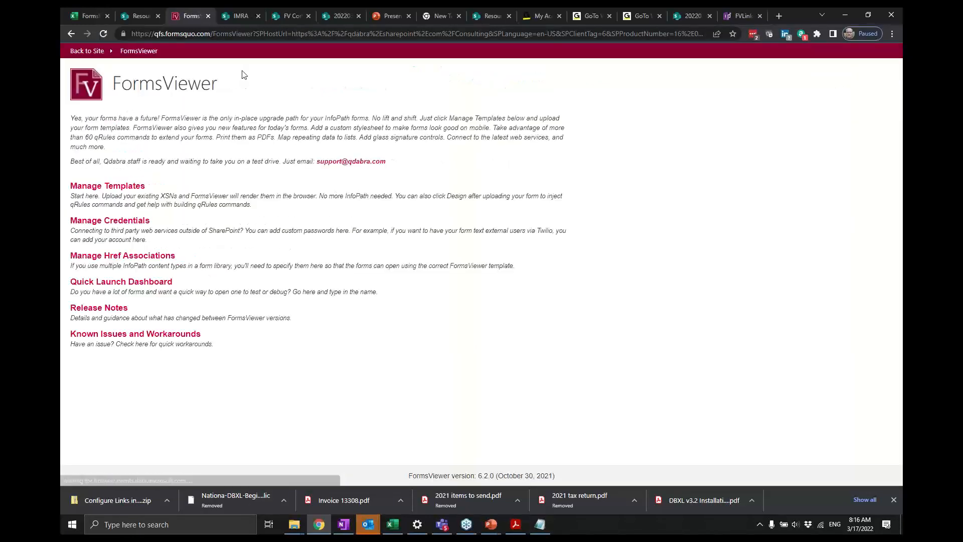
- Copy the query portion of the FormsViewer address and paste it between the queryString quotation marks
{"action": "left_click", "coordinate": [275, 35]}
{"action": "left_click", "coordinate": [277, 36]}
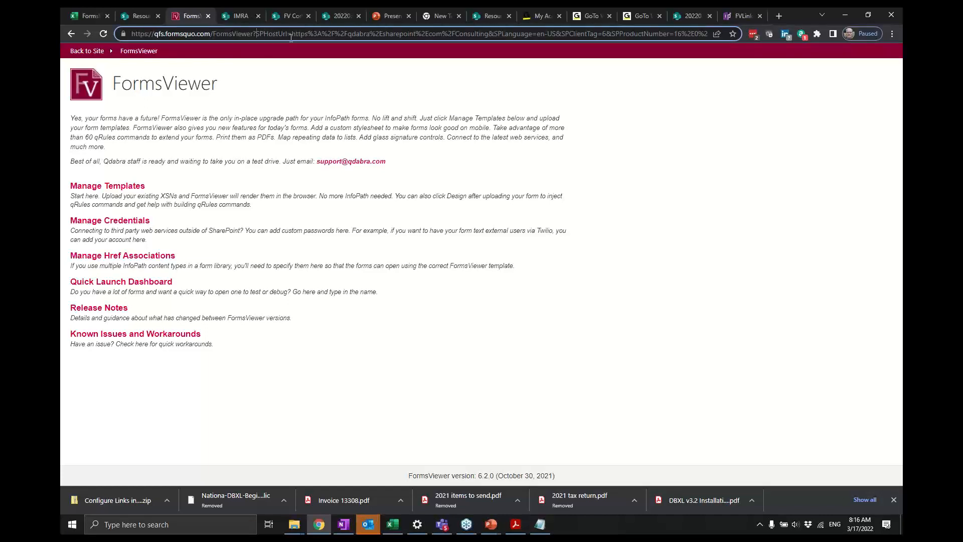
{"action": "key", "text": "ctrl+a"}
{"action": "key", "text": "ctrl+c"}
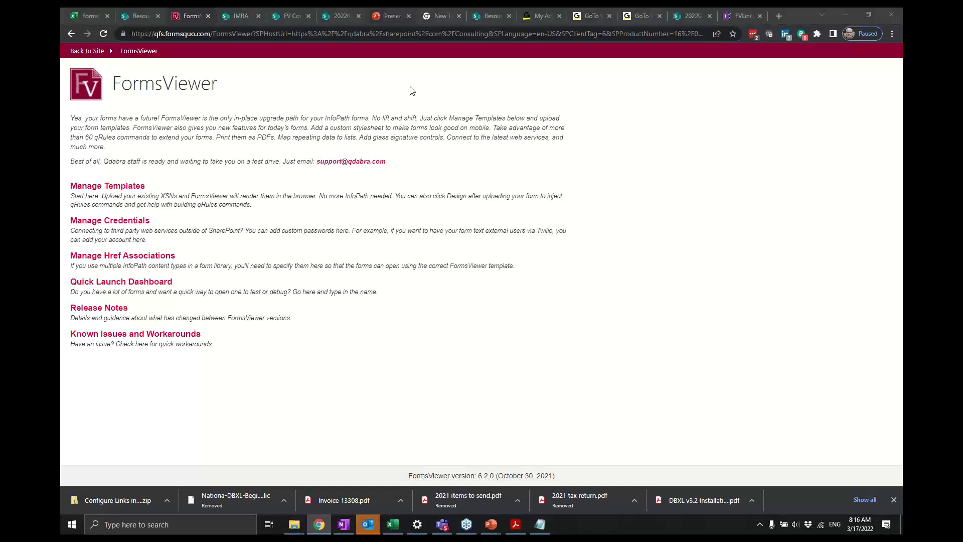
{"action": "key", "text": "alt+Tab"}
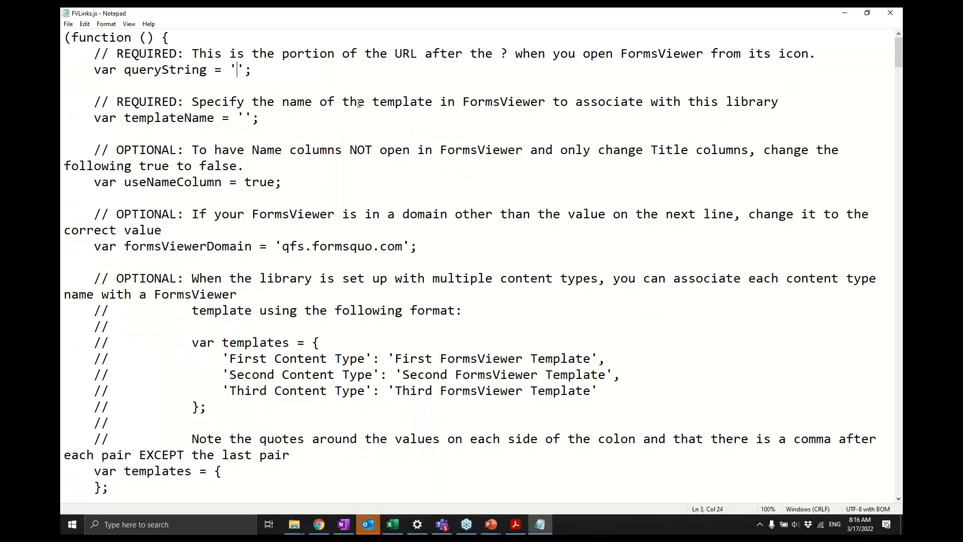
{"action": "key", "text": "ctrl+v"}
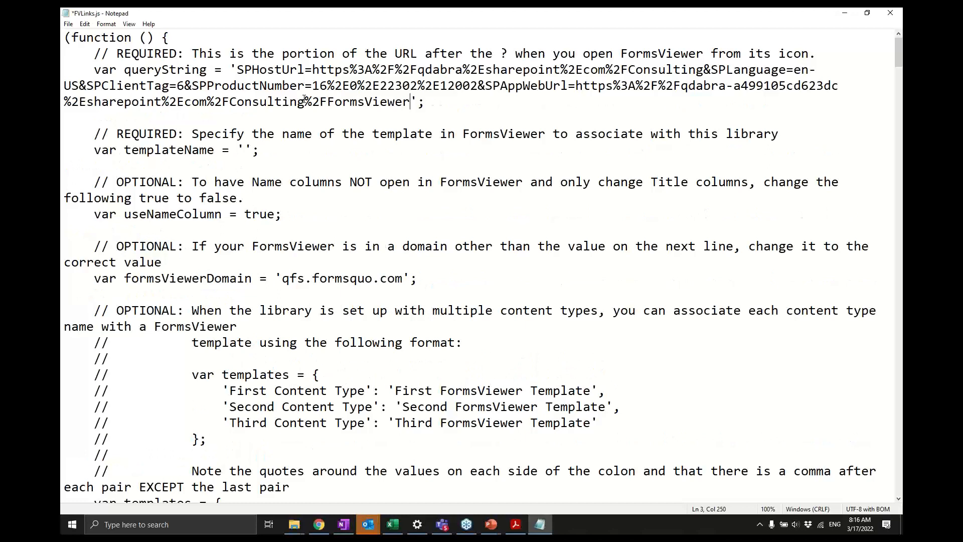
{"action": "key", "text": "Up"}
{"action": "key", "text": "ctrl+shift+Left"}
{"action": "key", "text": "ctrl+shift+Left"}
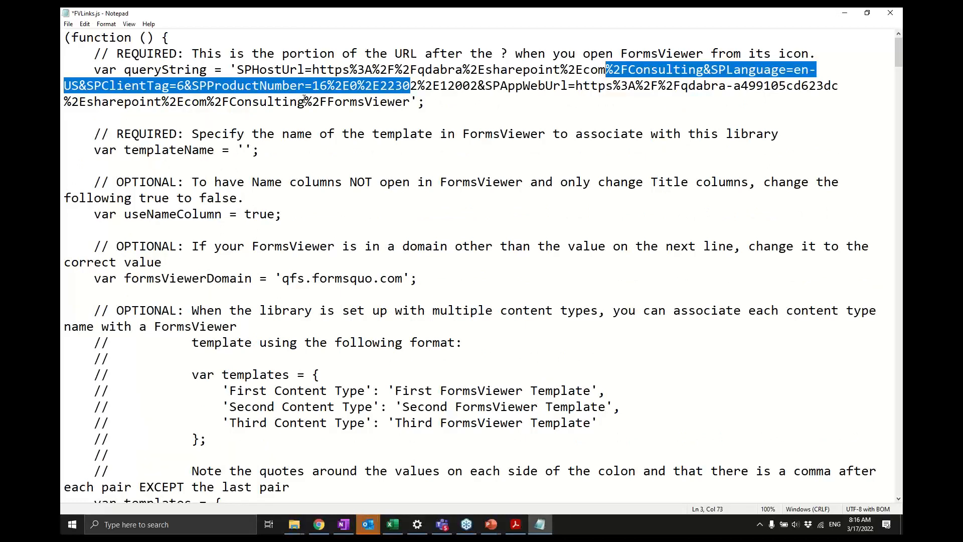
{"action": "key", "text": "Right"}
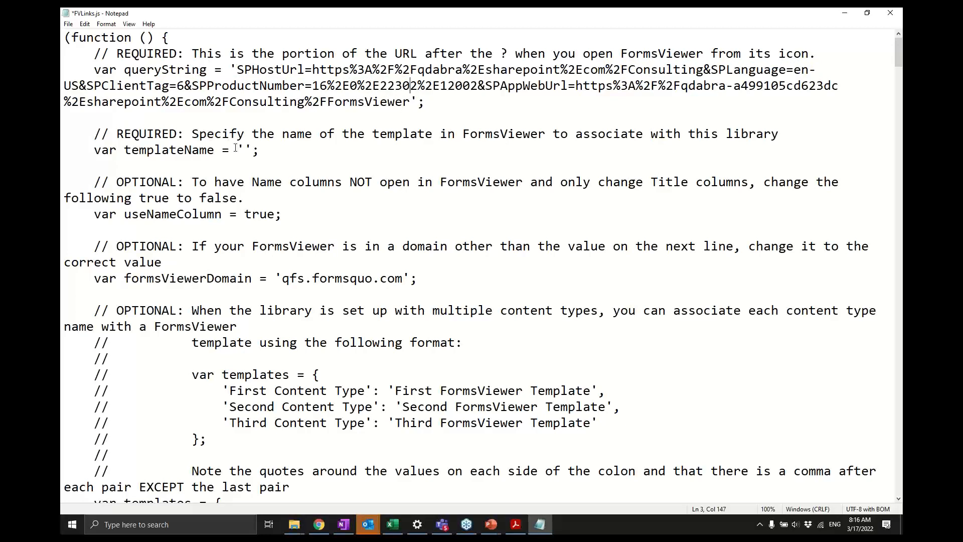
- Open Manage Templates in FormsViewer and search the templates for Expense
{"action": "left_click", "coordinate": [251, 152]}
{"action": "key", "text": "alt+Tab"}
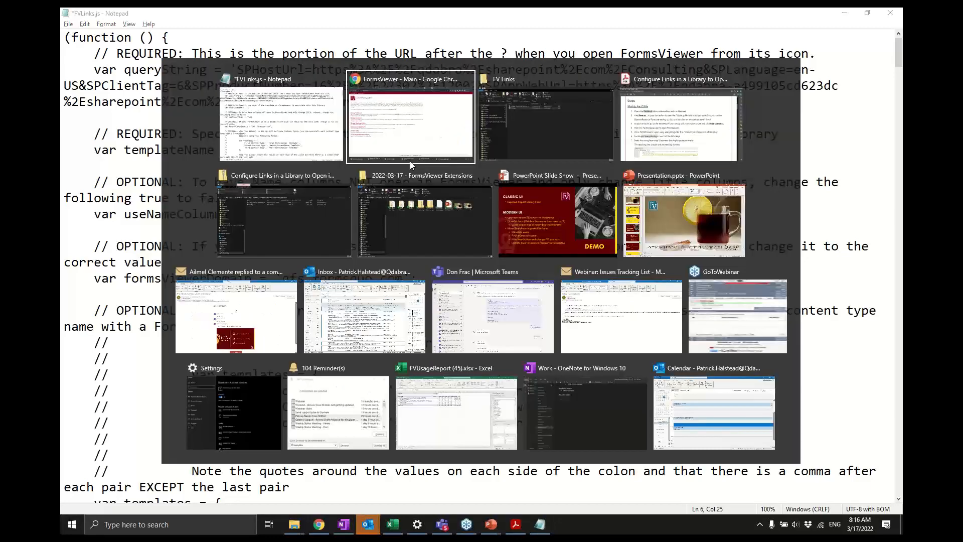
{"action": "left_click", "coordinate": [88, 214]}
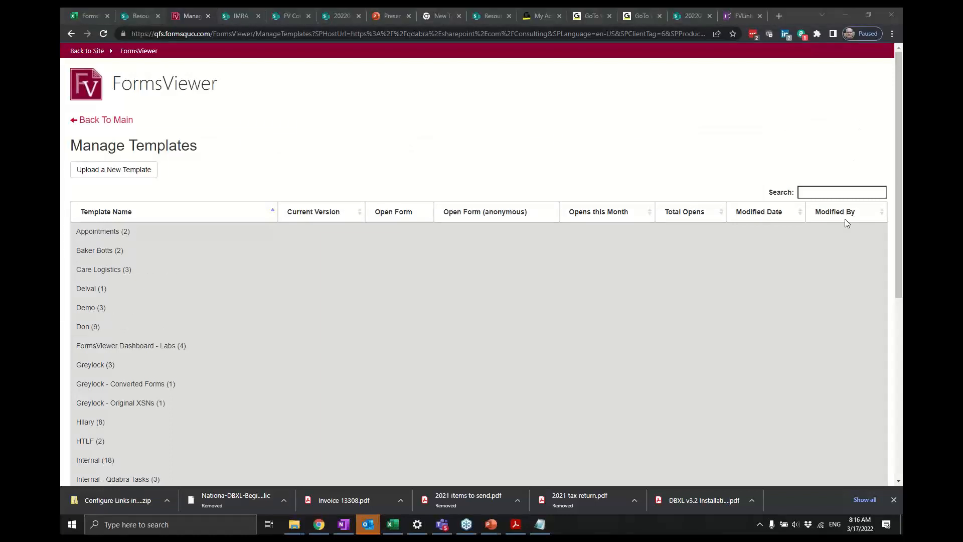
{"action": "left_click", "coordinate": [851, 190]}
{"action": "type", "text": "E"}
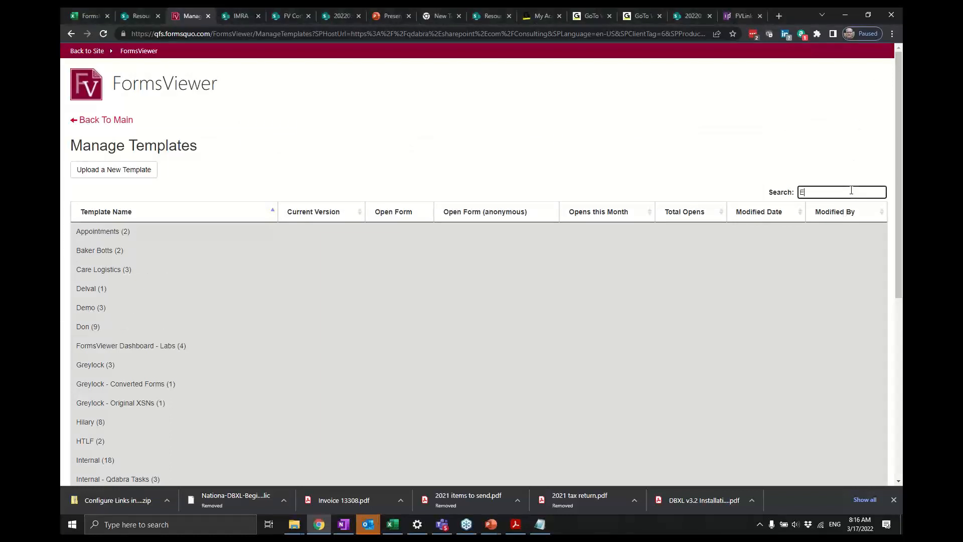
{"action": "type", "text": "xpense"}
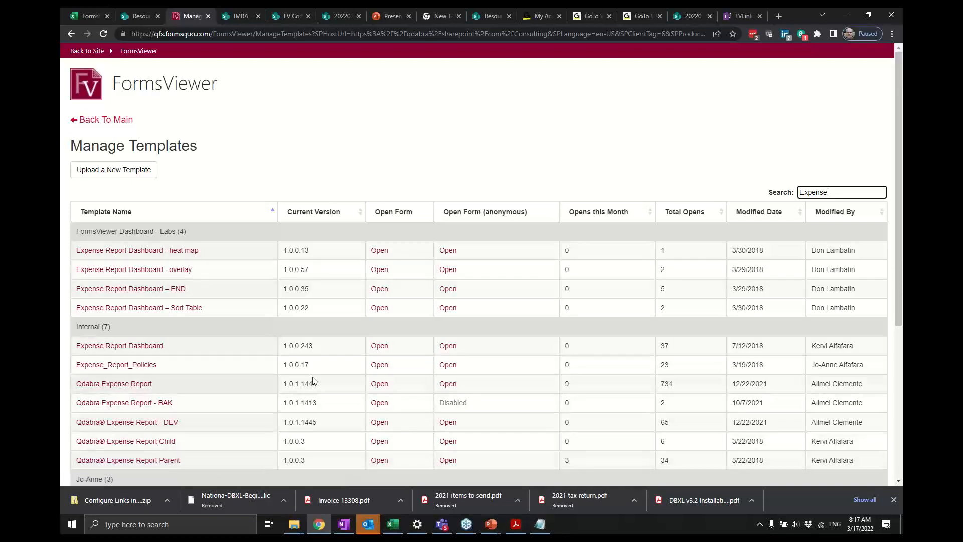
{"action": "scroll", "coordinate": [313, 381], "scroll_direction": "down", "scroll_amount": 3}
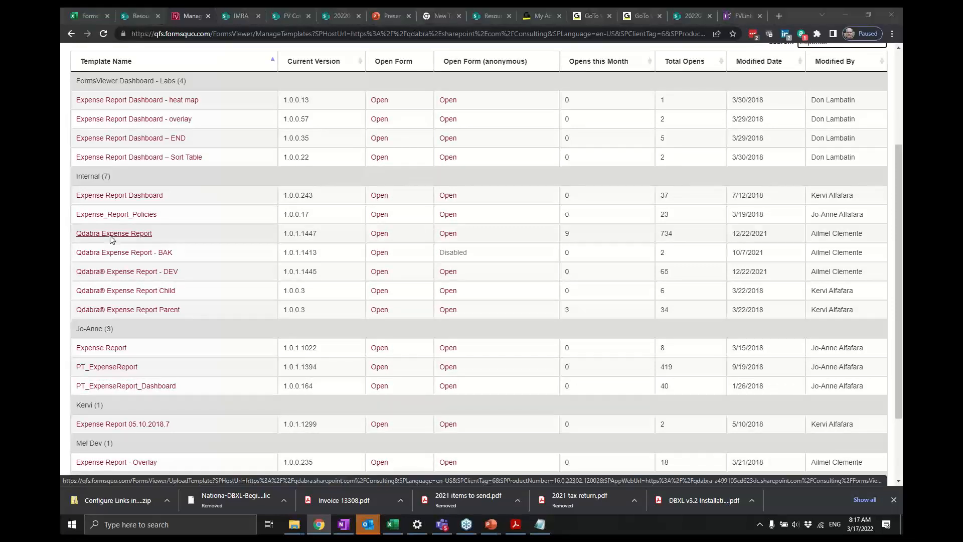
- Set the templateName value in FVLinks.js to Qdabra Expense Report
{"action": "key", "text": "alt+Tab"}
{"action": "type", "text": "Qdara"}
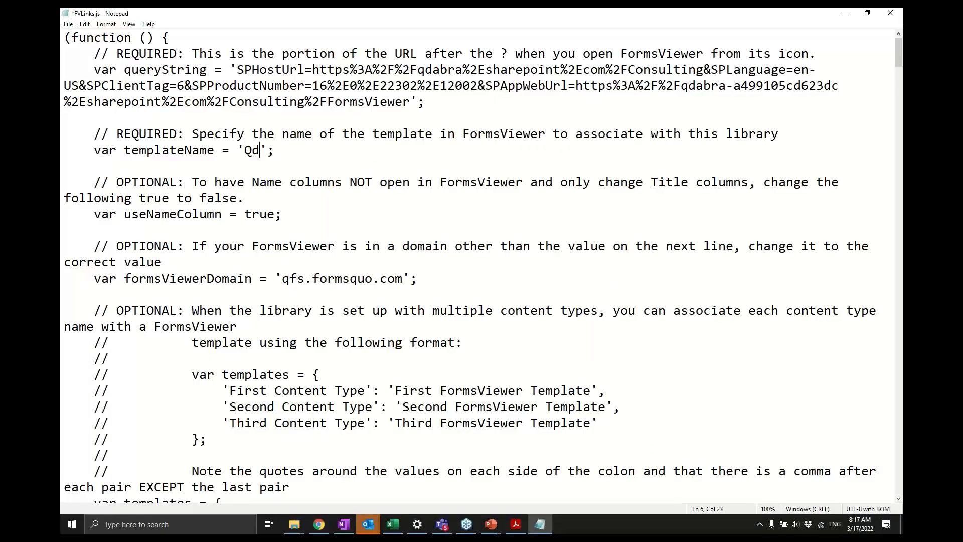
{"action": "key", "text": "BackSpace"}
{"action": "key", "text": "BackSpace"}
{"action": "type", "text": "bra Expense Report"}
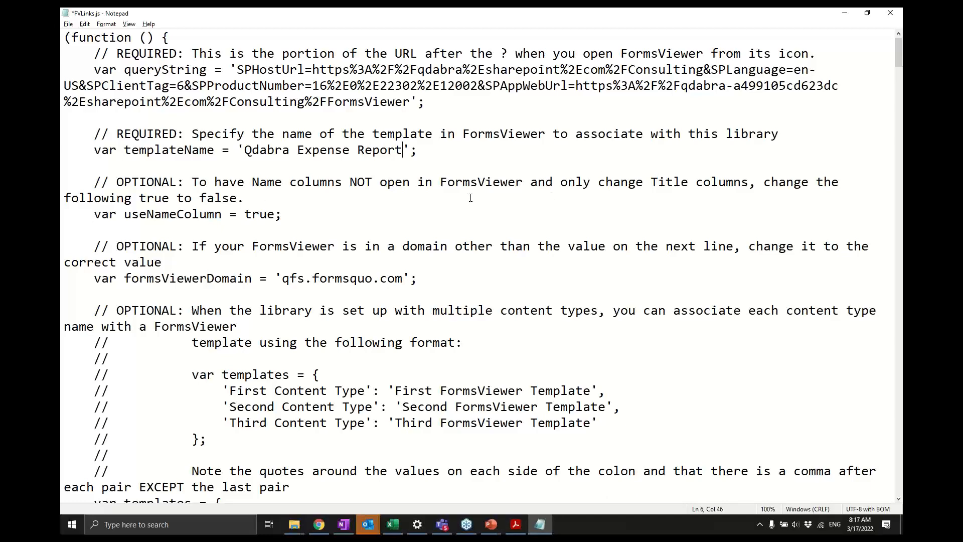
- Search FVLinks.js for the isList option and review the optional settings around it
{"action": "key", "text": "Page_Down"}
{"action": "key", "text": "Page_Down"}
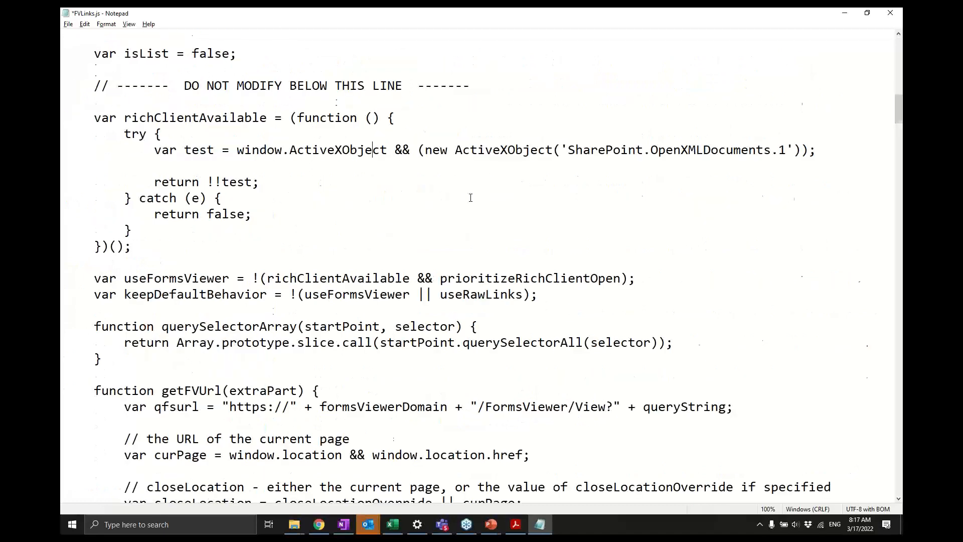
{"action": "key", "text": "Page_Up"}
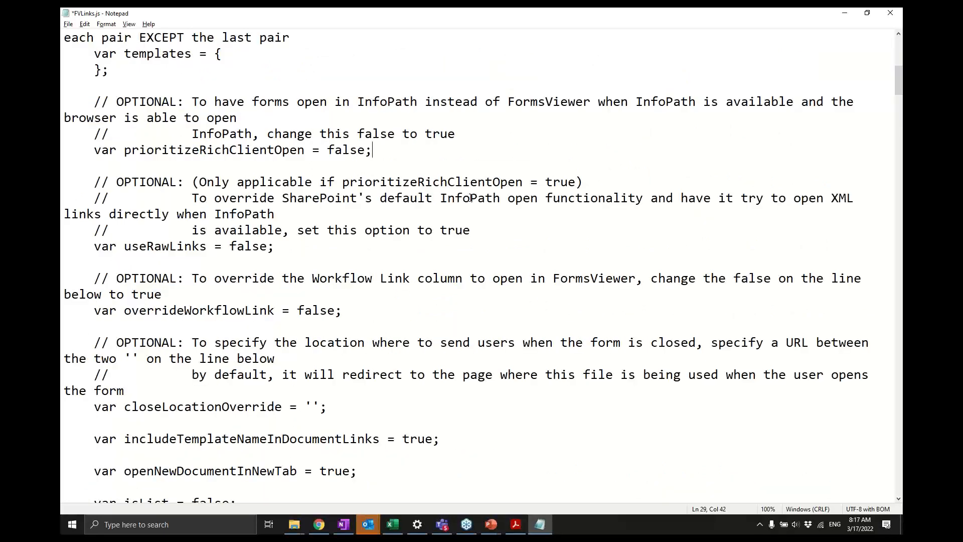
{"action": "key", "text": "ctrl+f"}
{"action": "type", "text": "list"}
{"action": "key", "text": "Return"}
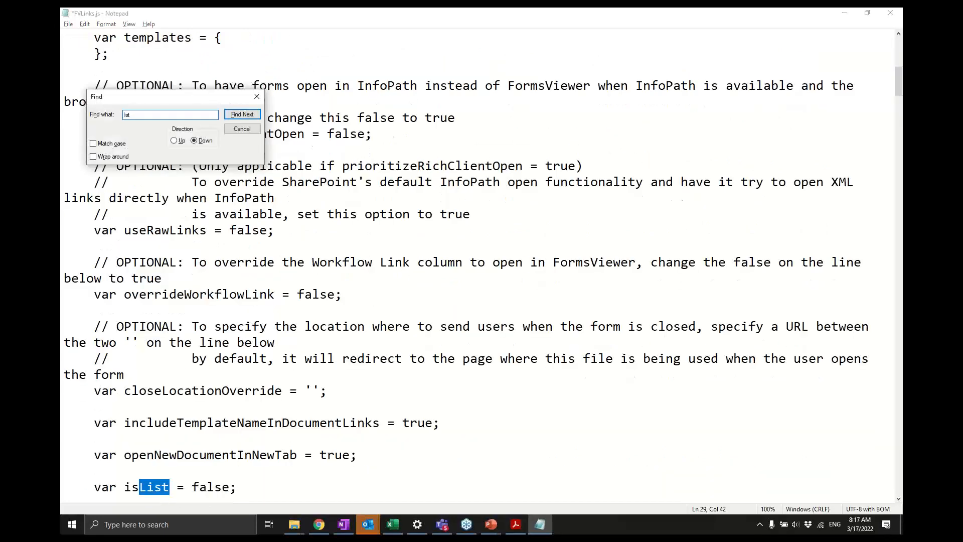
{"action": "left_click", "coordinate": [245, 454]}
{"action": "key", "text": "Down"}
{"action": "key", "text": "Down"}
{"action": "key", "text": "Down"}
{"action": "key", "text": "Down"}
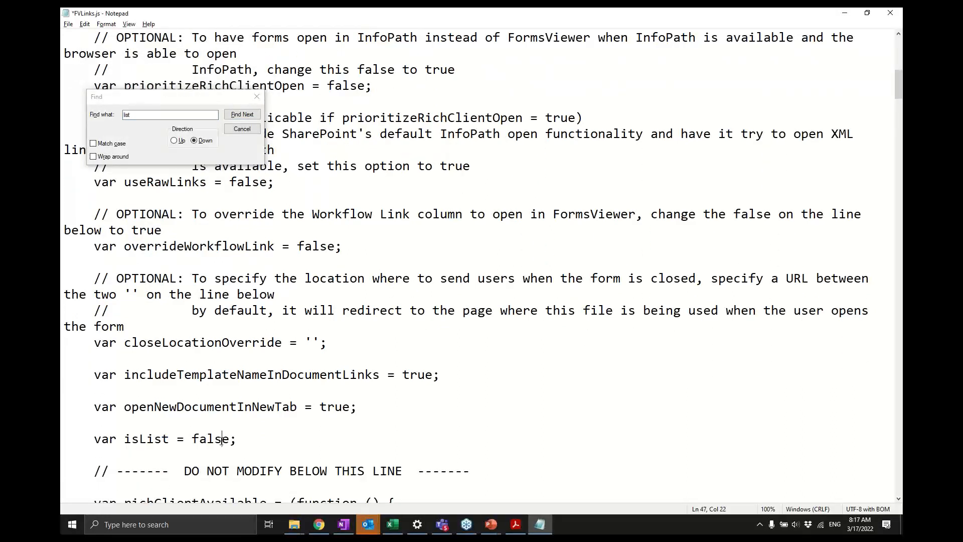
{"action": "double_click", "coordinate": [221, 439]}
{"action": "left_click", "coordinate": [257, 96]}
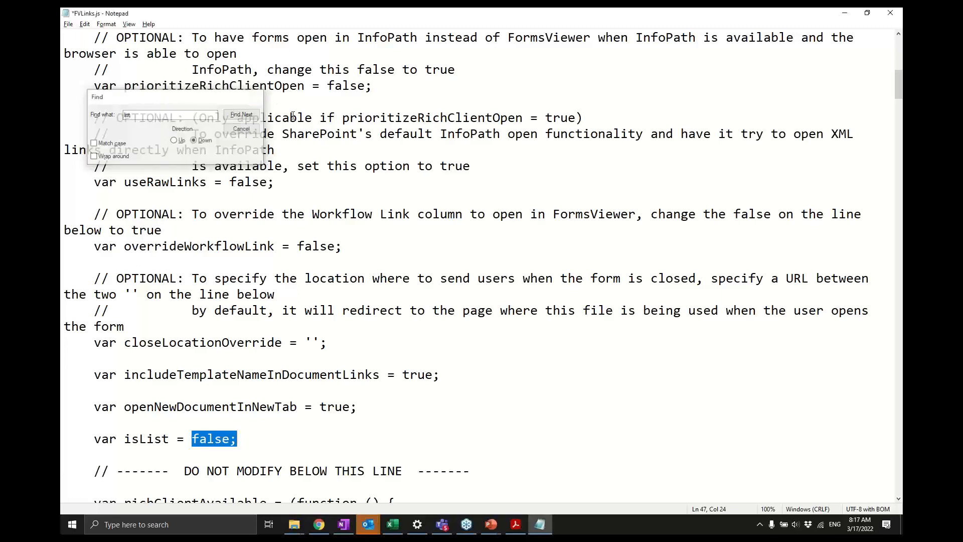
{"action": "left_click", "coordinate": [312, 413]}
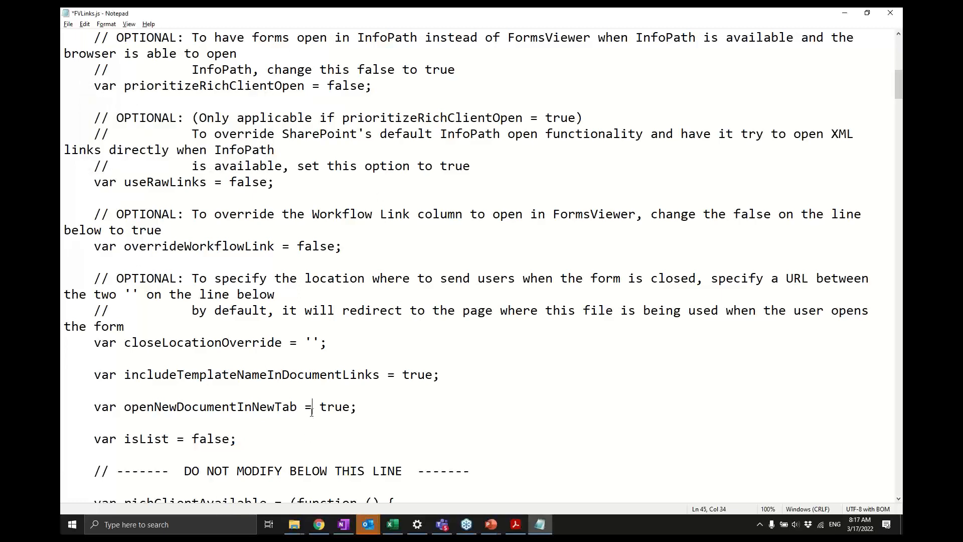
{"action": "key", "text": "ctrl+Home"}
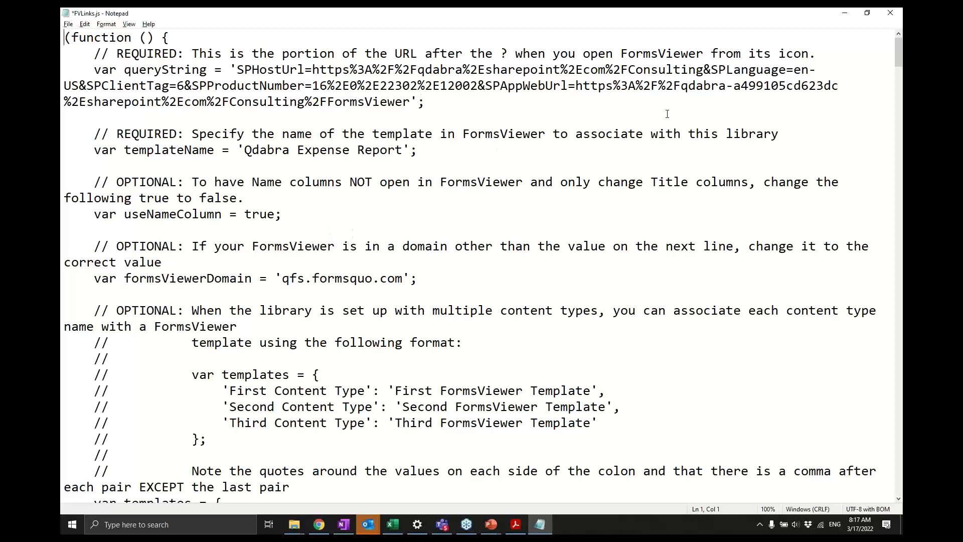
- Return to the Consulting SharePoint site and open the Site Assets library from Site Contents
{"action": "key", "text": "alt+Tab"}
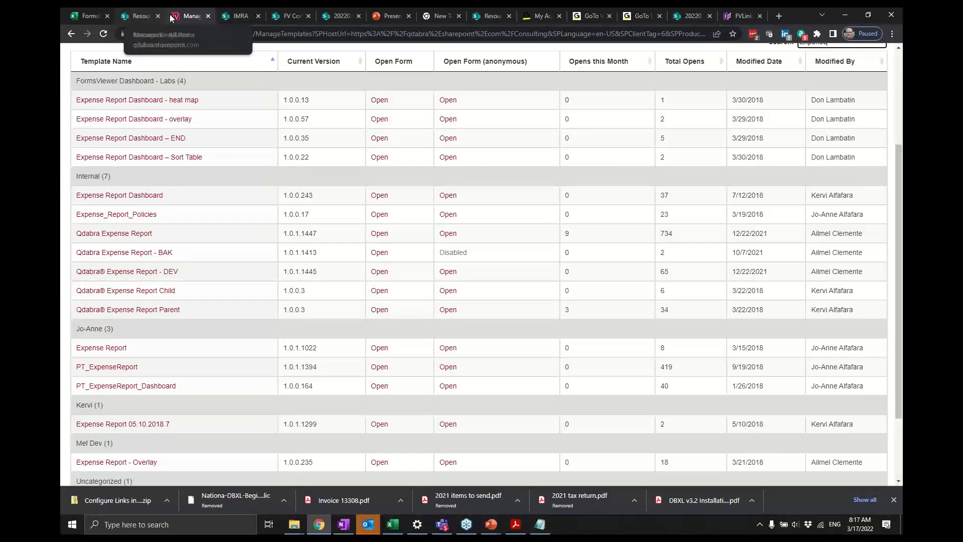
{"action": "left_click", "coordinate": [72, 34]}
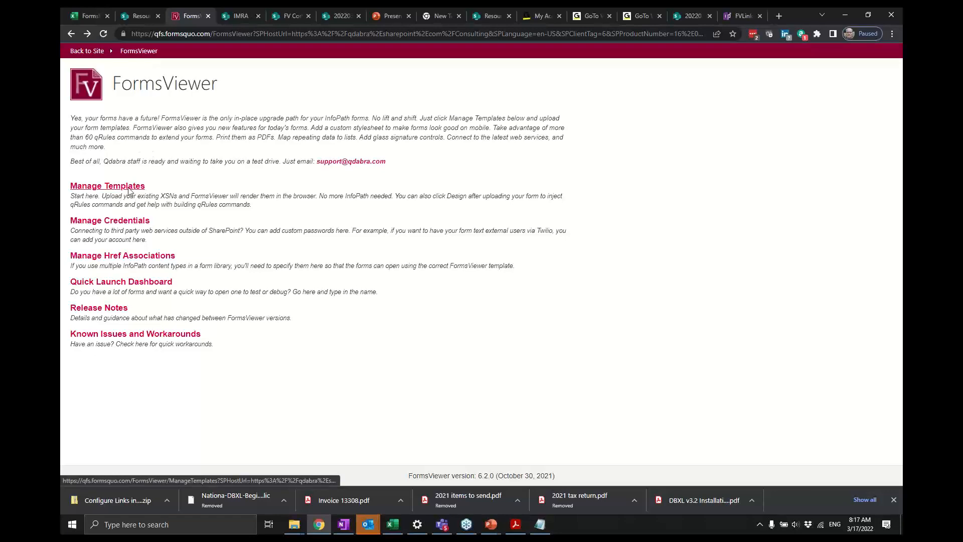
{"action": "left_click", "coordinate": [102, 55]}
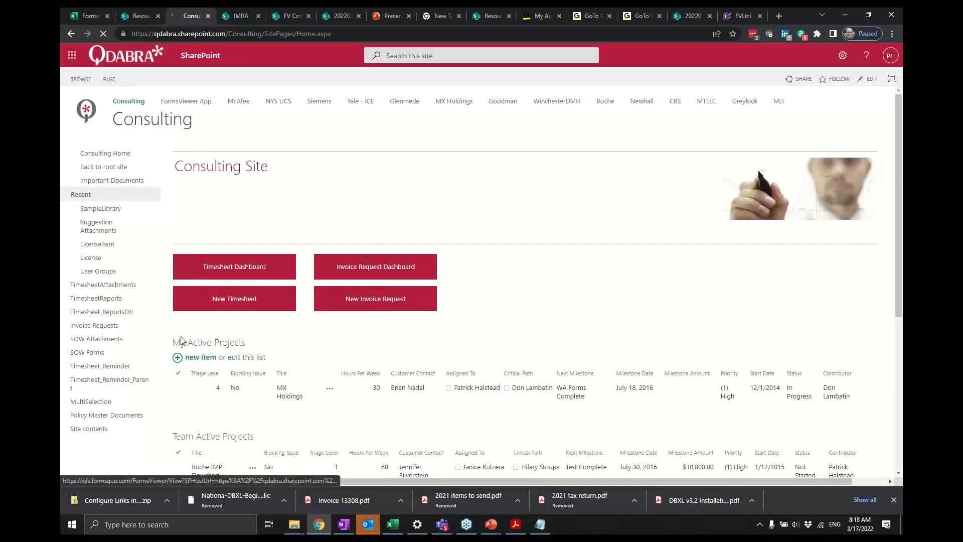
{"action": "left_click", "coordinate": [89, 430]}
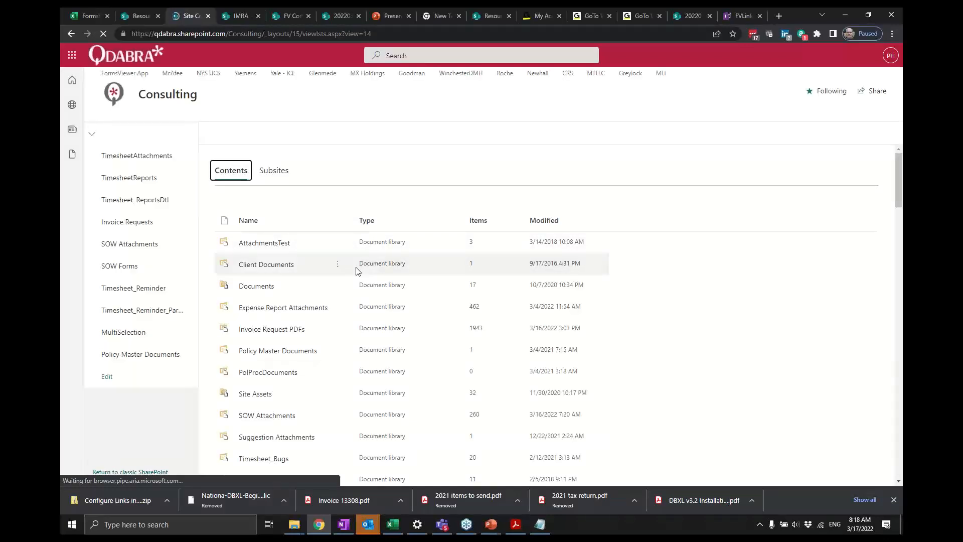
{"action": "scroll", "coordinate": [357, 270], "scroll_direction": "down", "scroll_amount": 7}
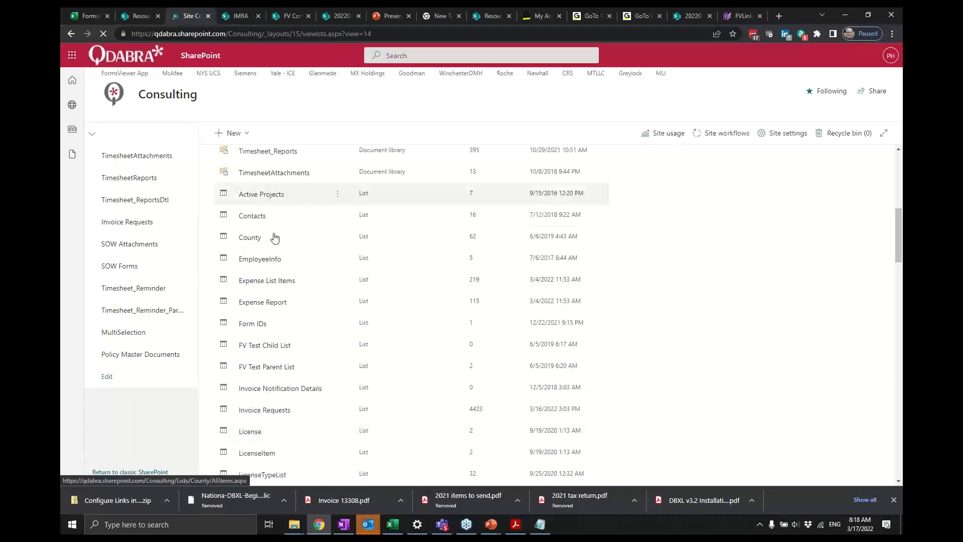
{"action": "scroll", "coordinate": [275, 238], "scroll_direction": "up", "scroll_amount": 5}
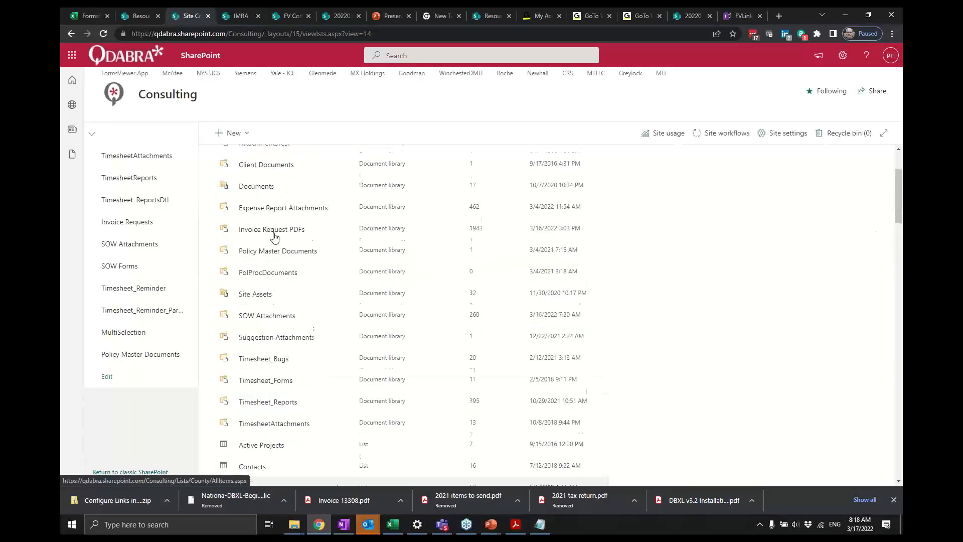
{"action": "left_click", "coordinate": [266, 295]}
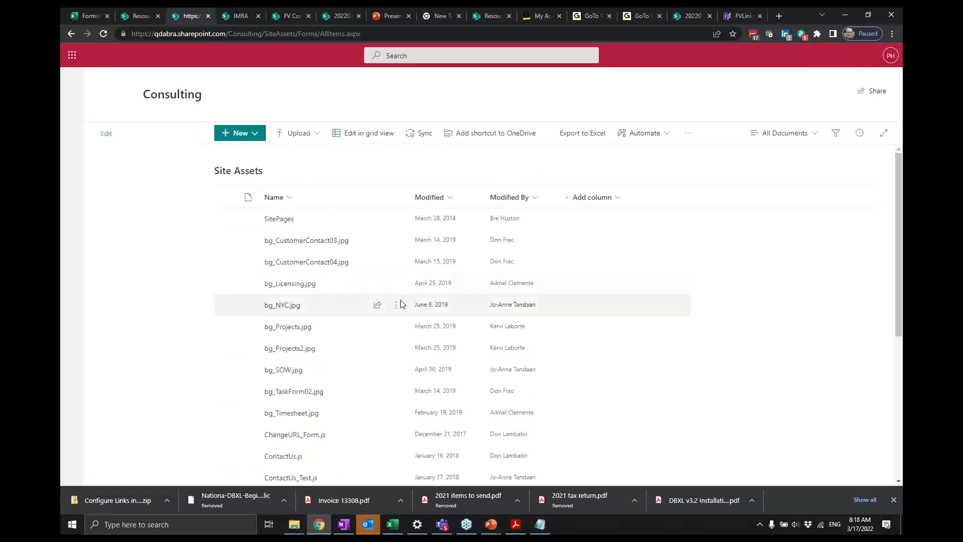
- Download the existing ExpenseReports.js file from the Site Assets library
{"action": "scroll", "coordinate": [400, 304], "scroll_direction": "down", "scroll_amount": 4}
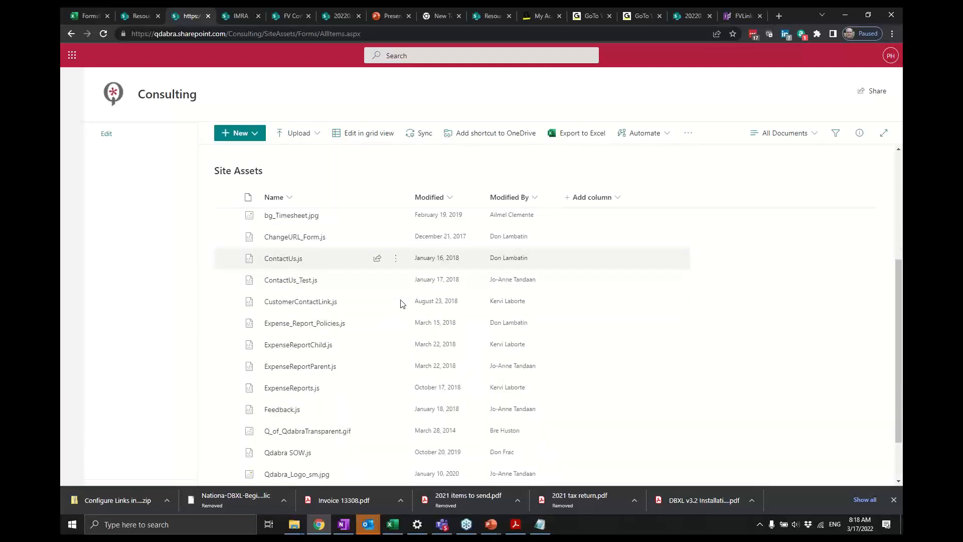
{"action": "scroll", "coordinate": [401, 304], "scroll_direction": "down", "scroll_amount": 1}
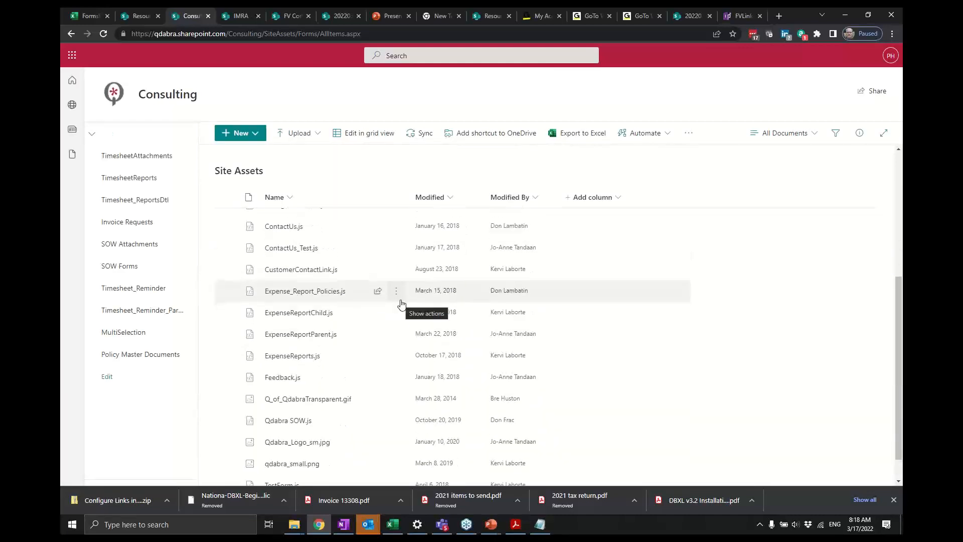
{"action": "scroll", "coordinate": [609, 372], "scroll_direction": "down", "scroll_amount": 1}
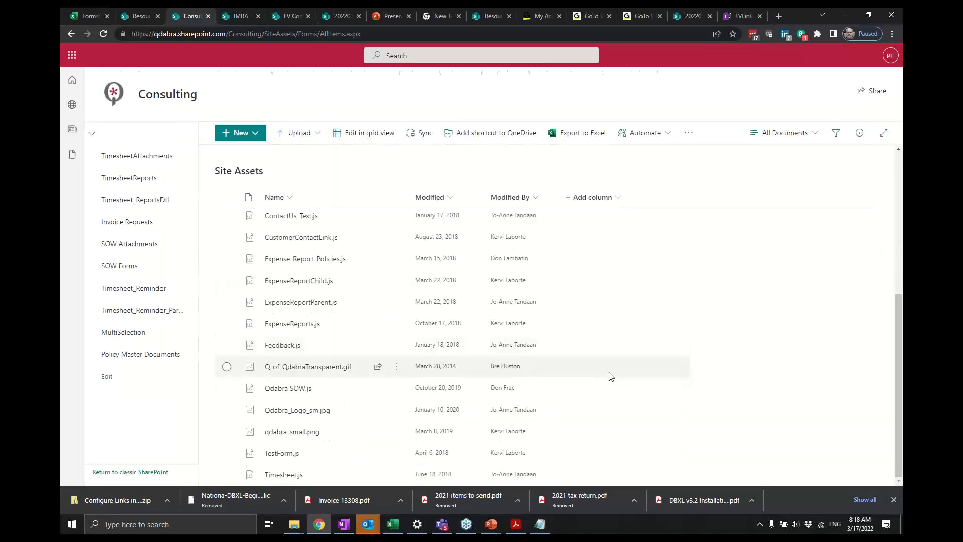
{"action": "scroll", "coordinate": [567, 374], "scroll_direction": "down", "scroll_amount": 1}
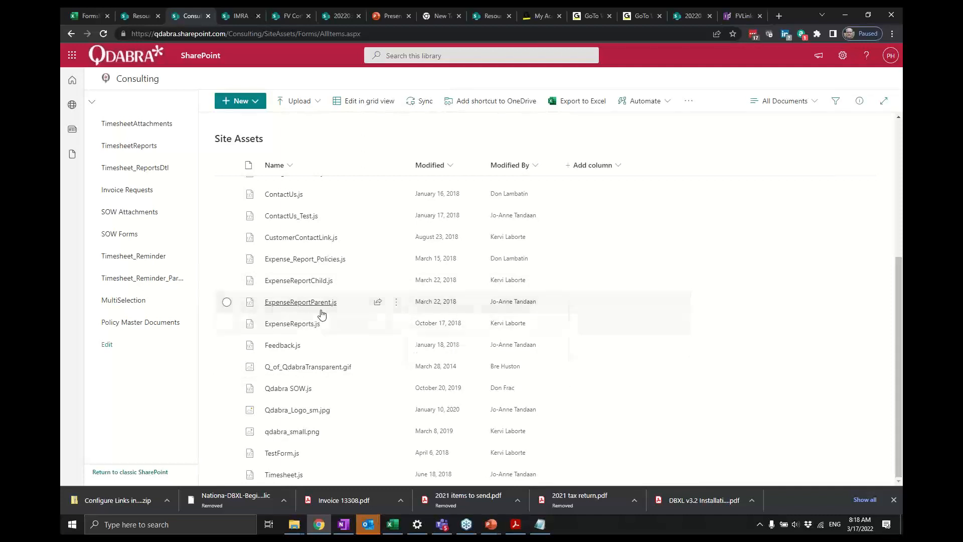
{"action": "mouse_move", "coordinate": [314, 327]}
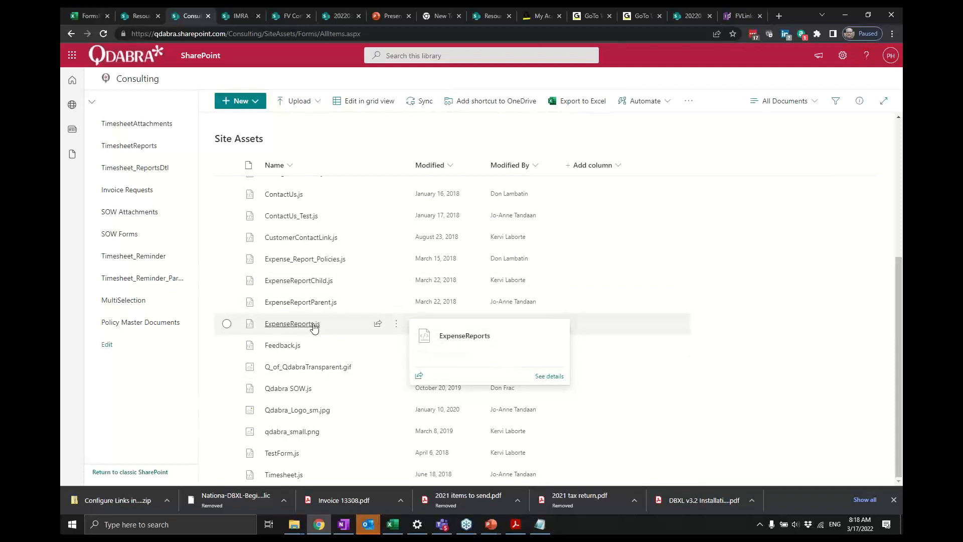
{"action": "left_click", "coordinate": [395, 327]}
{"action": "left_click", "coordinate": [442, 312]}
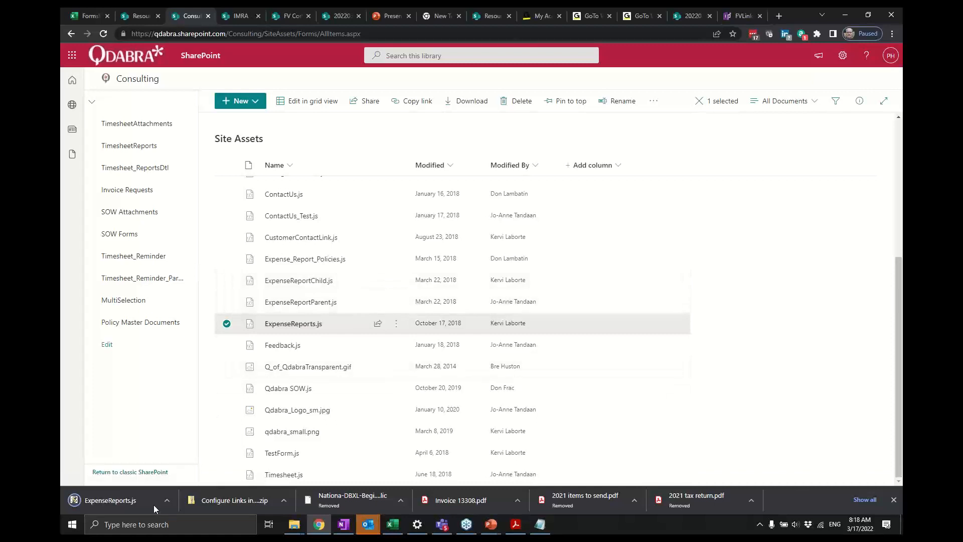
- Show the downloaded ExpenseReports.js file in its Downloads folder
{"action": "left_click", "coordinate": [168, 503]}
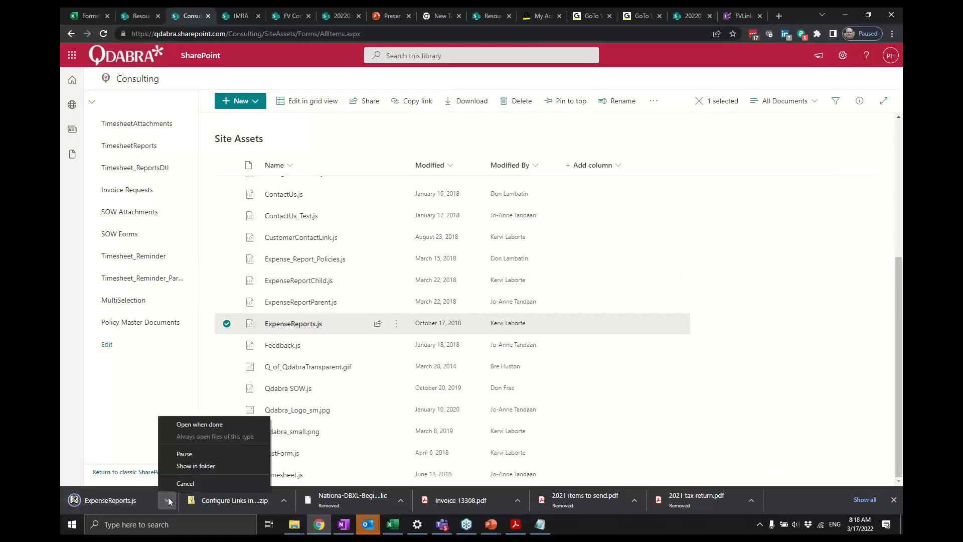
{"action": "left_click", "coordinate": [218, 466]}
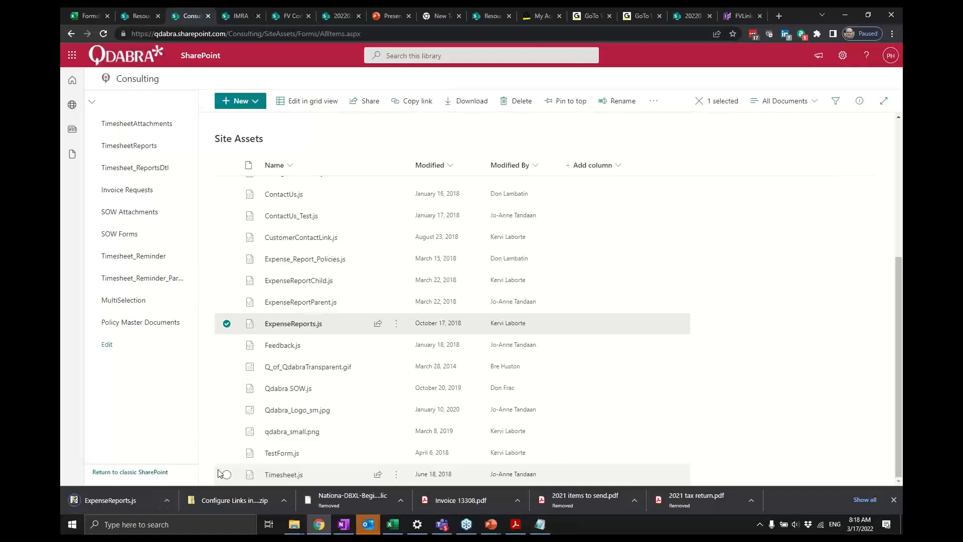
{"action": "left_click", "coordinate": [167, 500]}
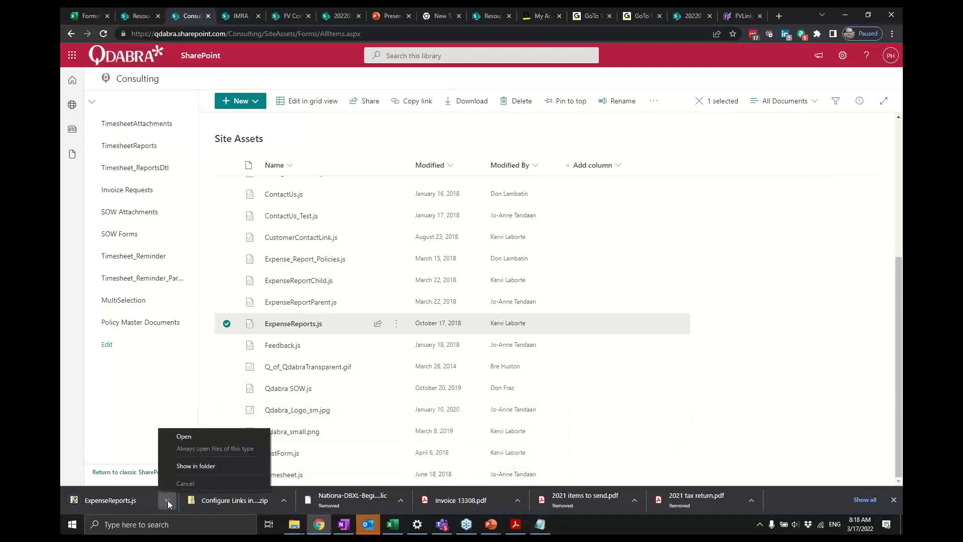
{"action": "left_click", "coordinate": [188, 466]}
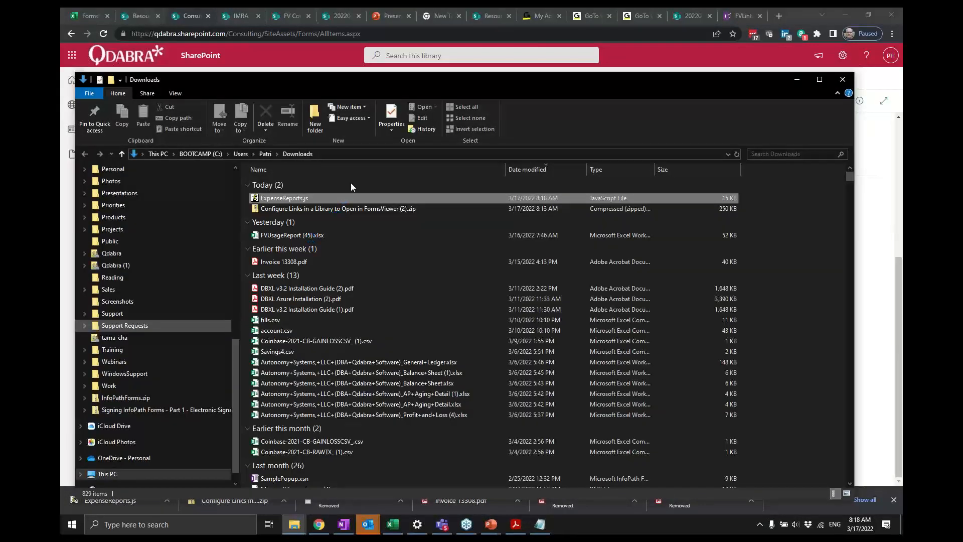
- Open ExpenseReports.js for editing in Notepad and maximize the window
{"action": "right_click", "coordinate": [340, 199]}
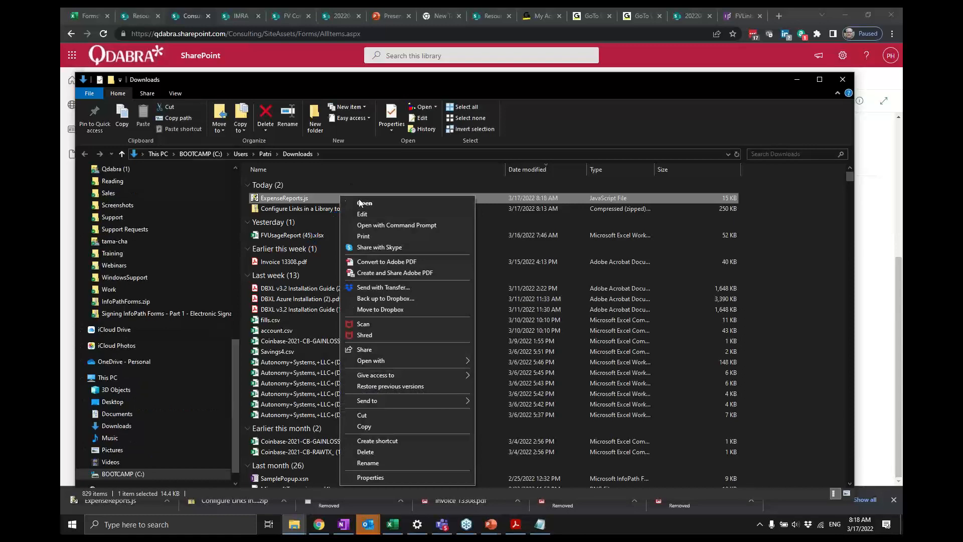
{"action": "left_click", "coordinate": [378, 217]}
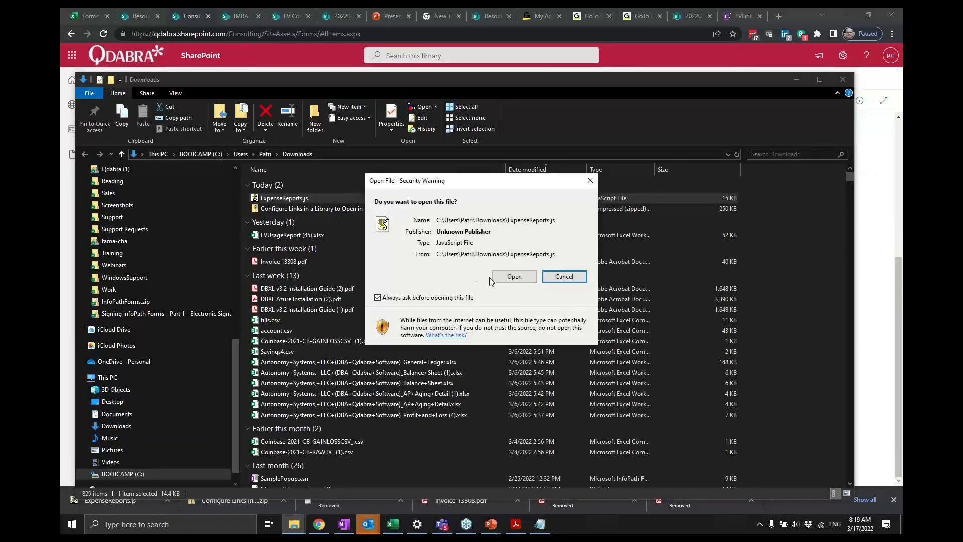
{"action": "left_click", "coordinate": [498, 277]}
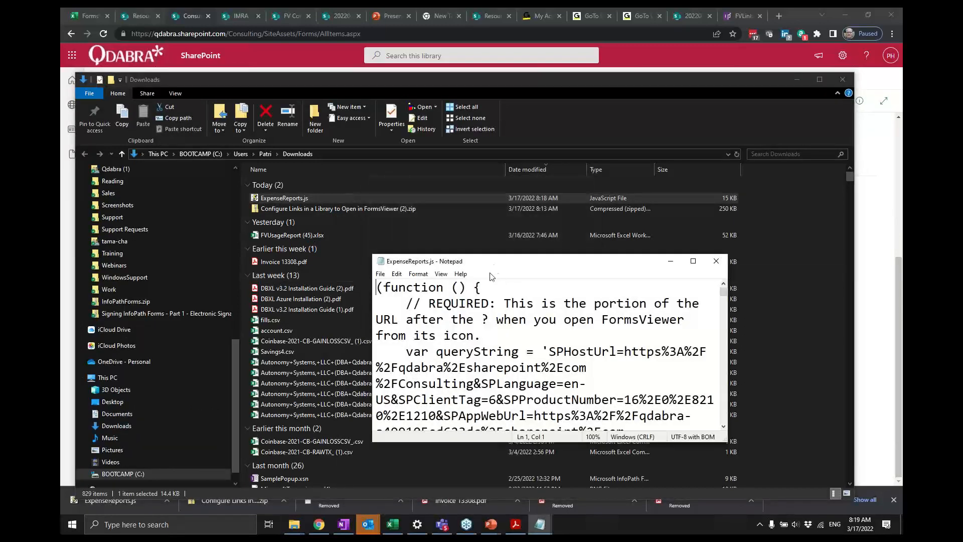
{"action": "double_click", "coordinate": [494, 268]}
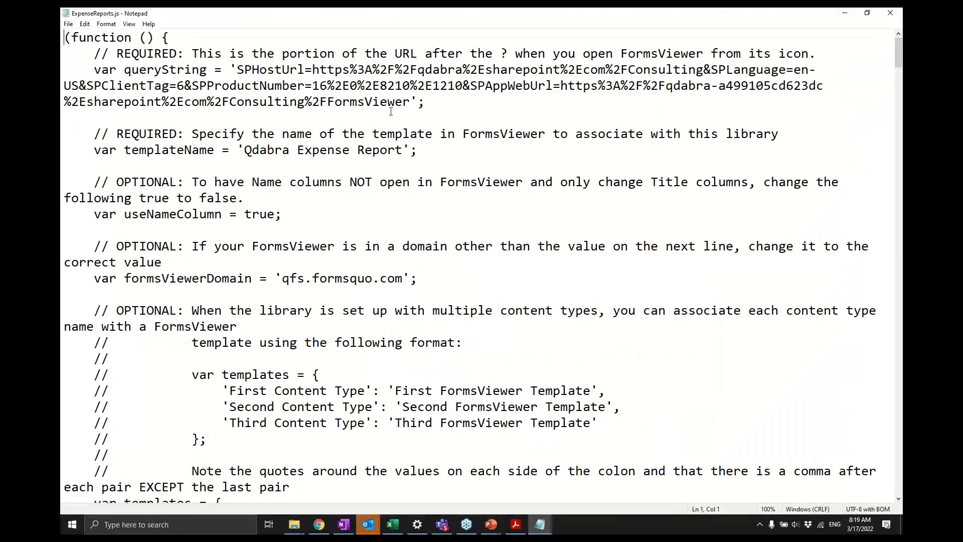
- Examine the queryString and templateName values in ExpenseReports.js, close it, and go back to Site Contents
{"action": "left_click_drag", "start_coordinate": [410, 103], "coordinate": [267, 69]}
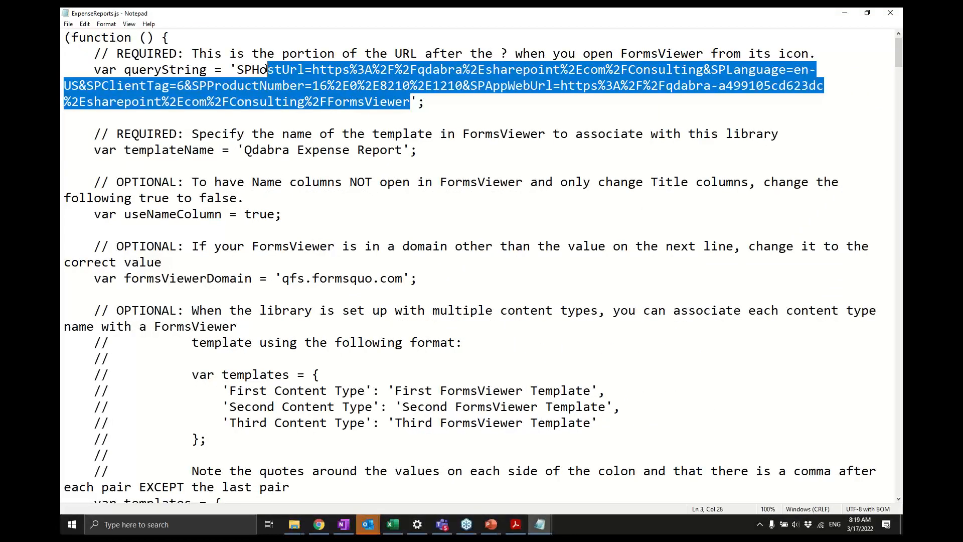
{"action": "left_click_drag", "start_coordinate": [244, 155], "coordinate": [405, 153]}
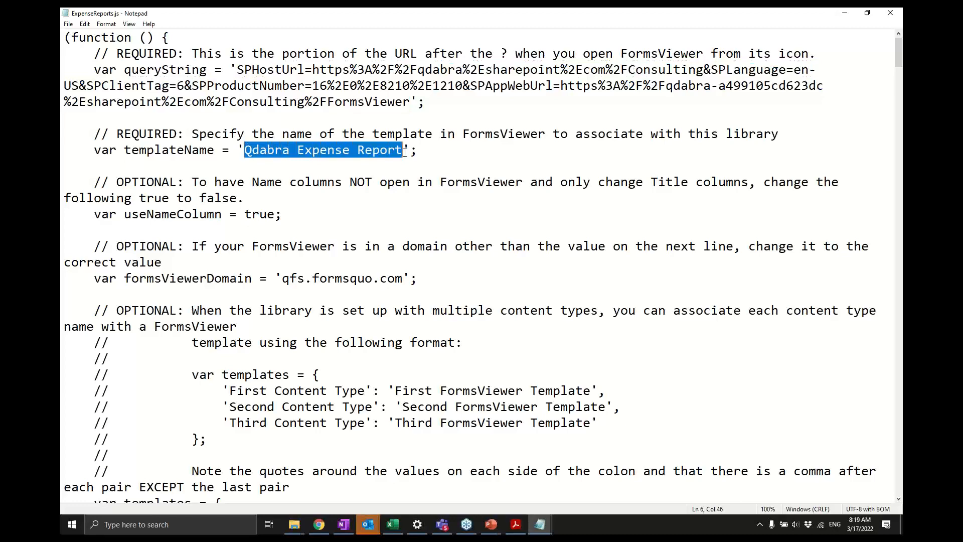
{"action": "left_click", "coordinate": [891, 12]}
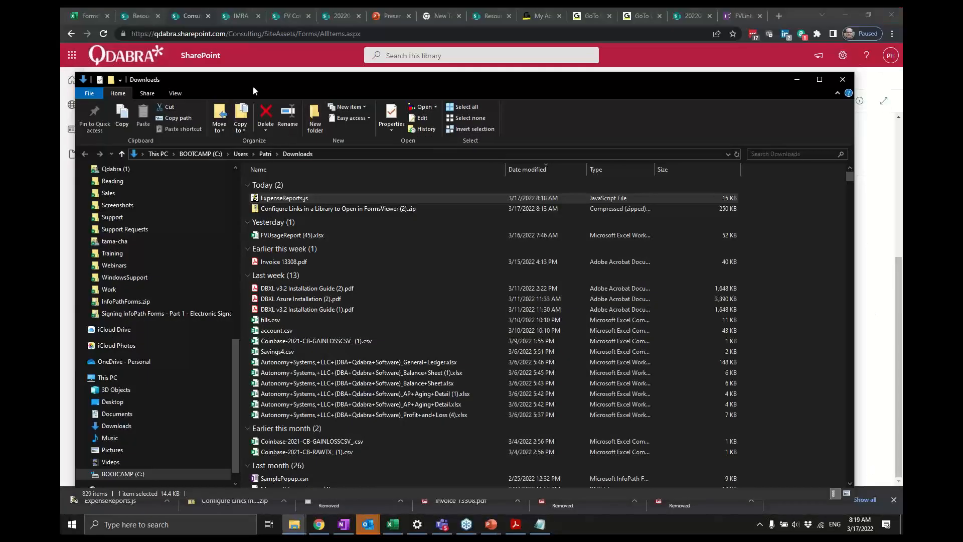
{"action": "left_click", "coordinate": [268, 67]}
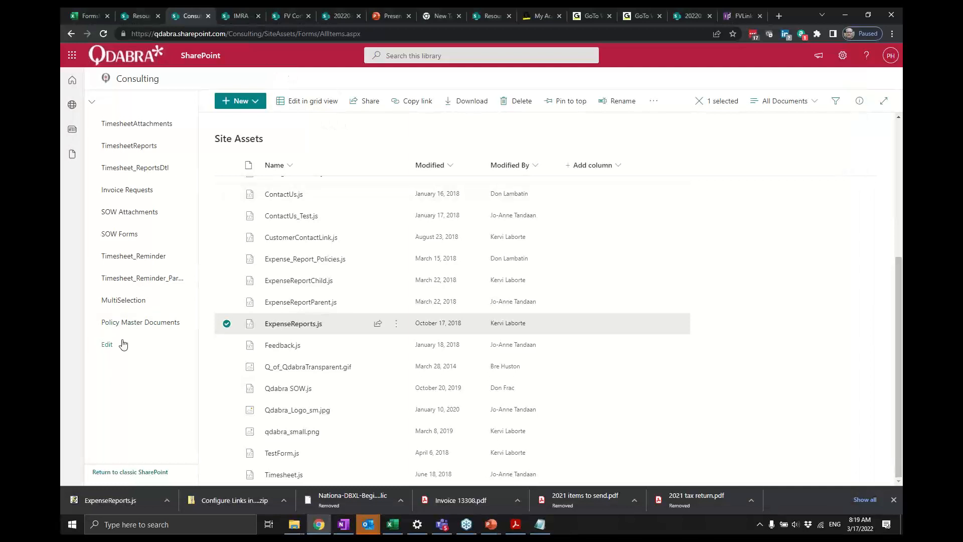
{"action": "left_click", "coordinate": [71, 34]}
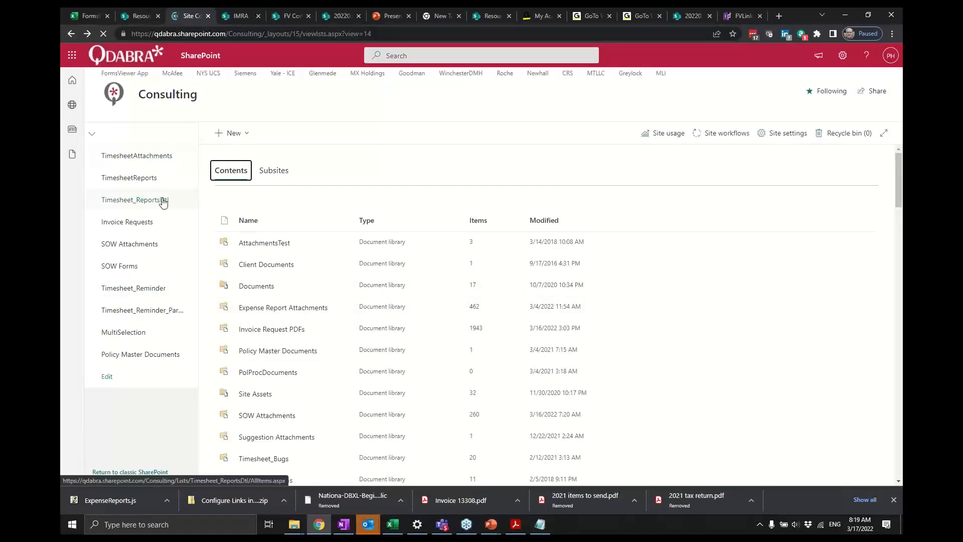
- Go back to Site Contents and open the Expense Reports Library
{"action": "left_click", "coordinate": [71, 34]}
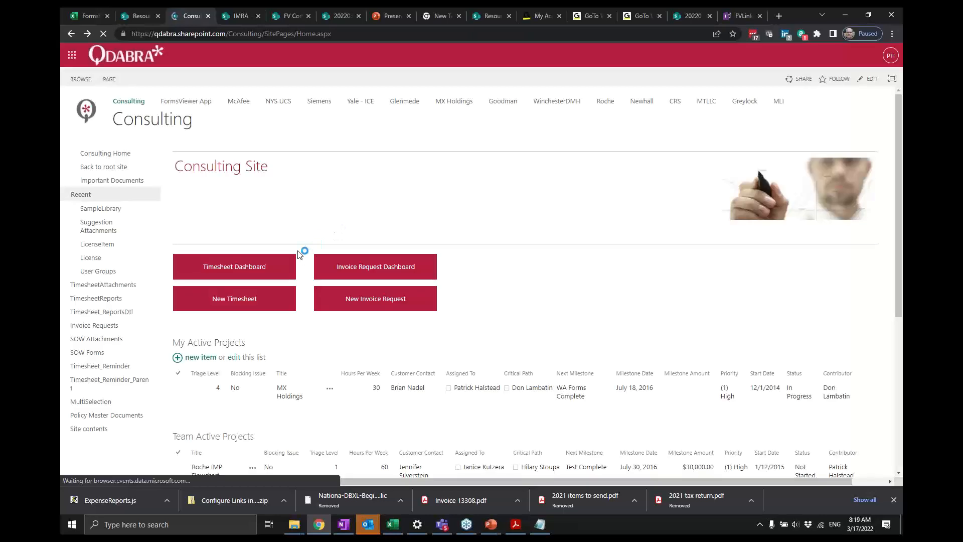
{"action": "left_click", "coordinate": [93, 429]}
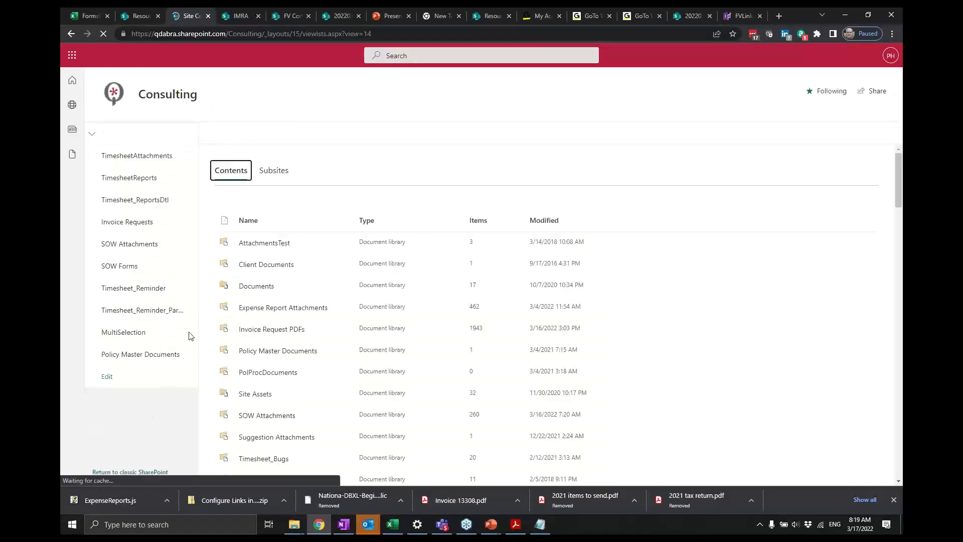
{"action": "scroll", "coordinate": [271, 362], "scroll_direction": "down", "scroll_amount": 4}
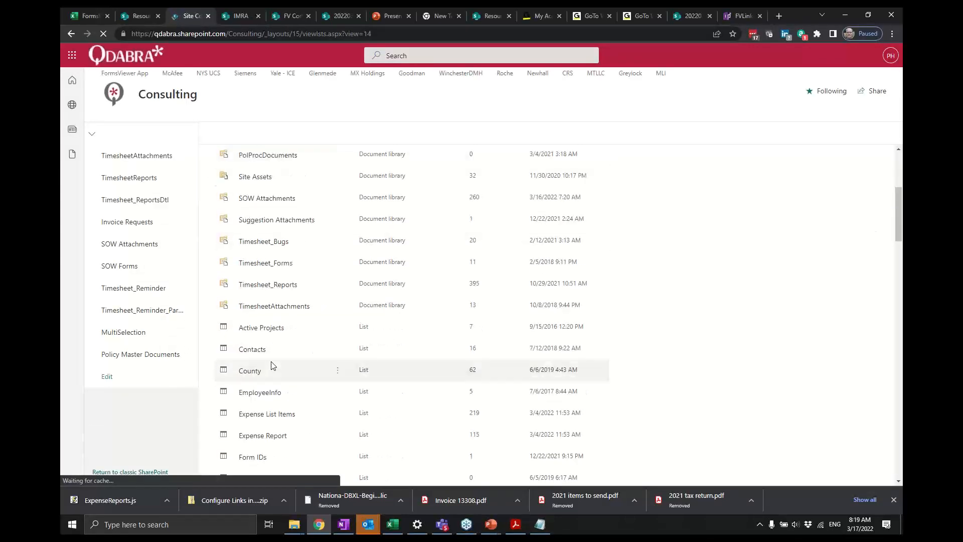
{"action": "scroll", "coordinate": [270, 365], "scroll_direction": "down", "scroll_amount": 9}
{"action": "scroll", "coordinate": [272, 364], "scroll_direction": "down", "scroll_amount": 7}
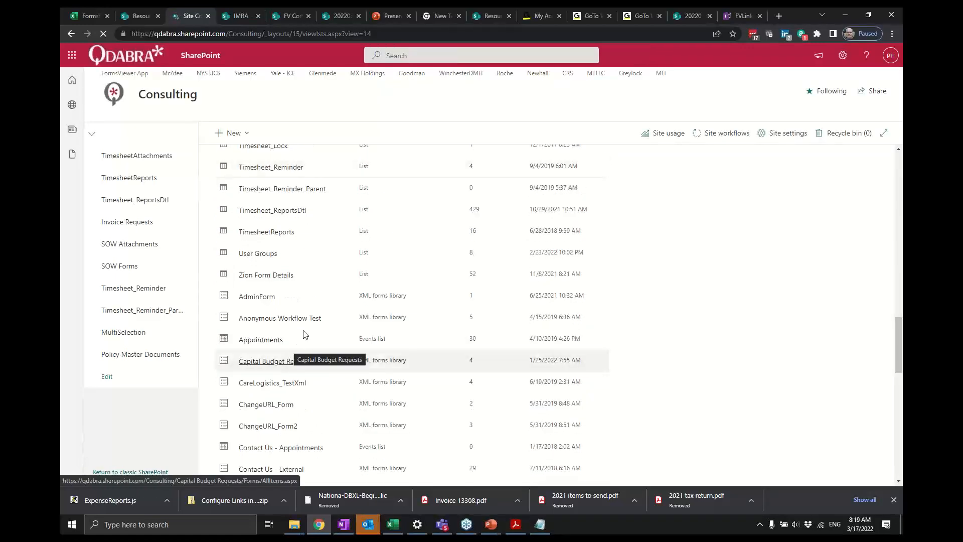
{"action": "scroll", "coordinate": [308, 380], "scroll_direction": "down", "scroll_amount": 3}
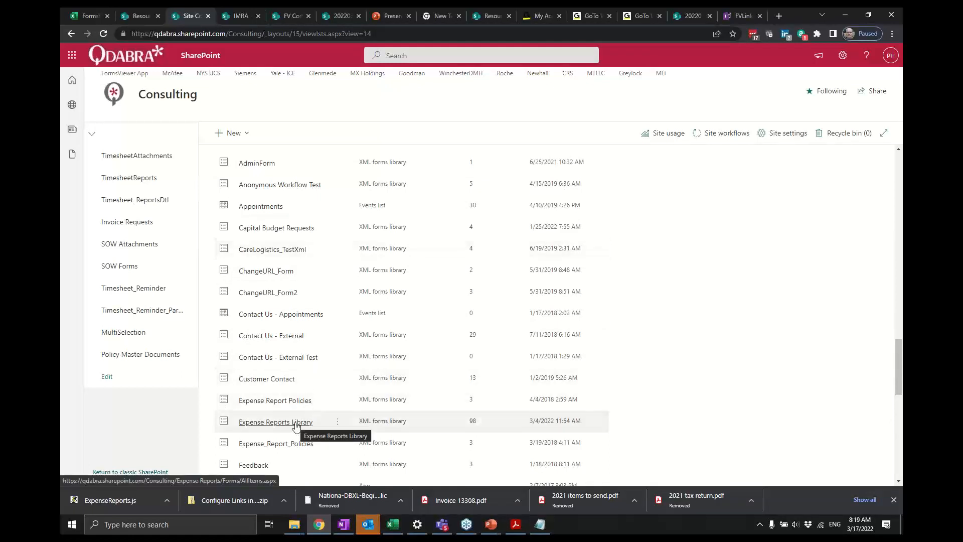
{"action": "left_click", "coordinate": [296, 426]}
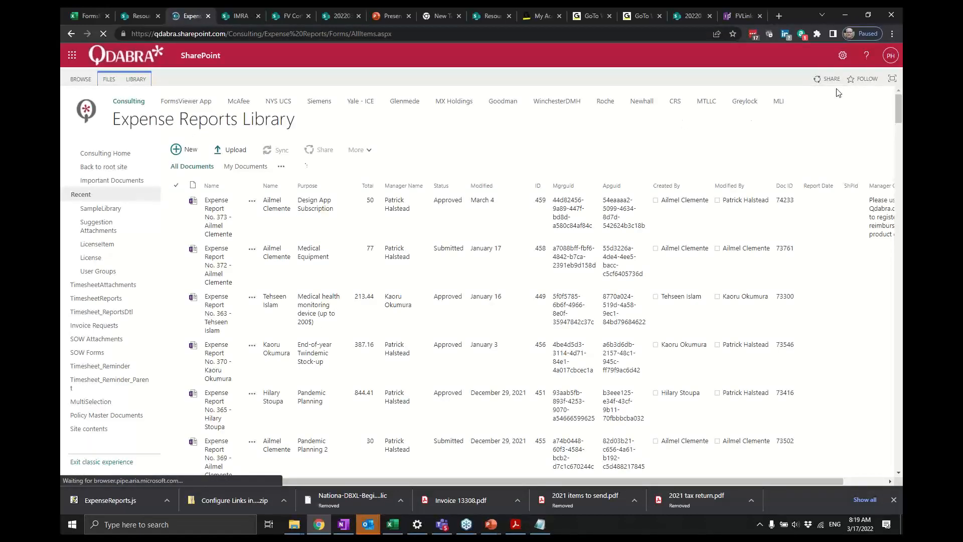
- Edit the page, open the Expense Reports Library web part's Miscellaneous settings, and clear its JS Link value
{"action": "left_click", "coordinate": [842, 56]}
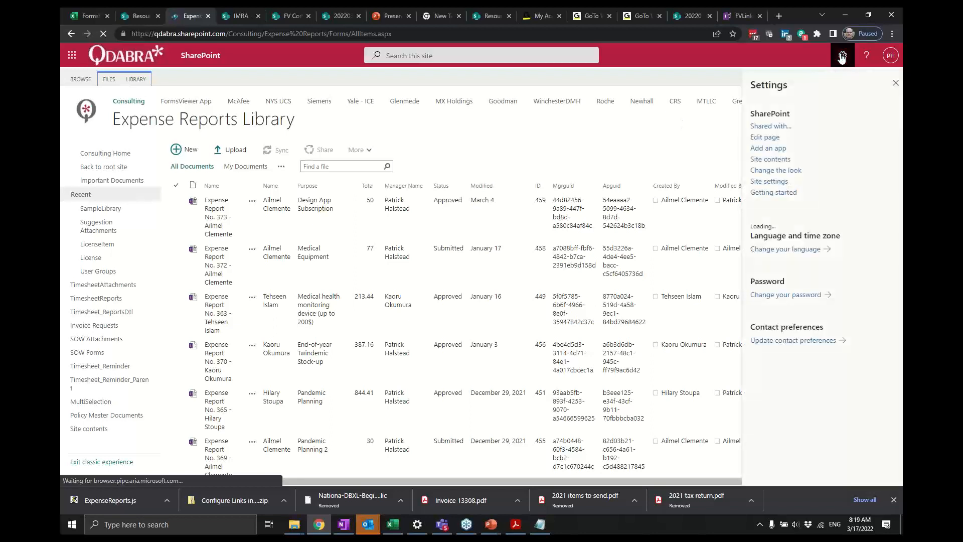
{"action": "left_click", "coordinate": [776, 141]}
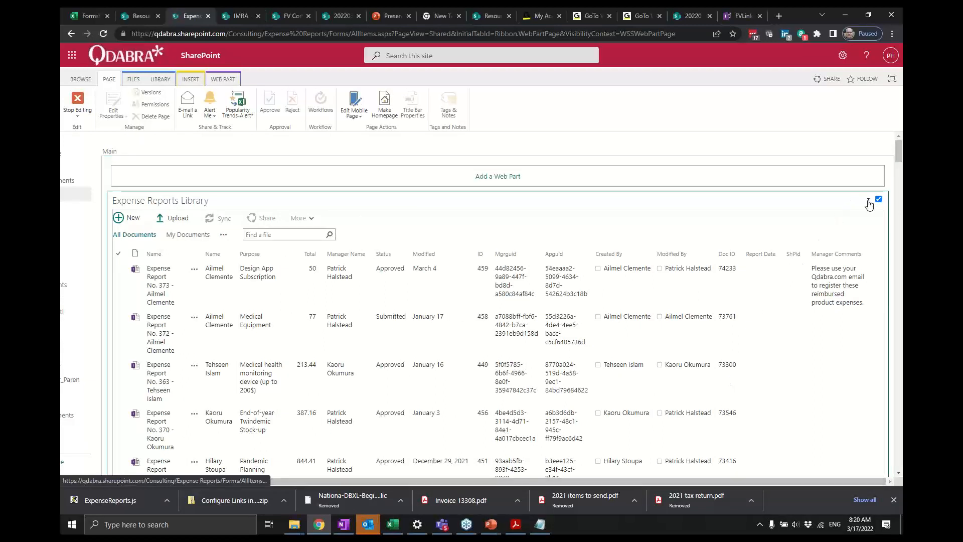
{"action": "left_click", "coordinate": [869, 202]}
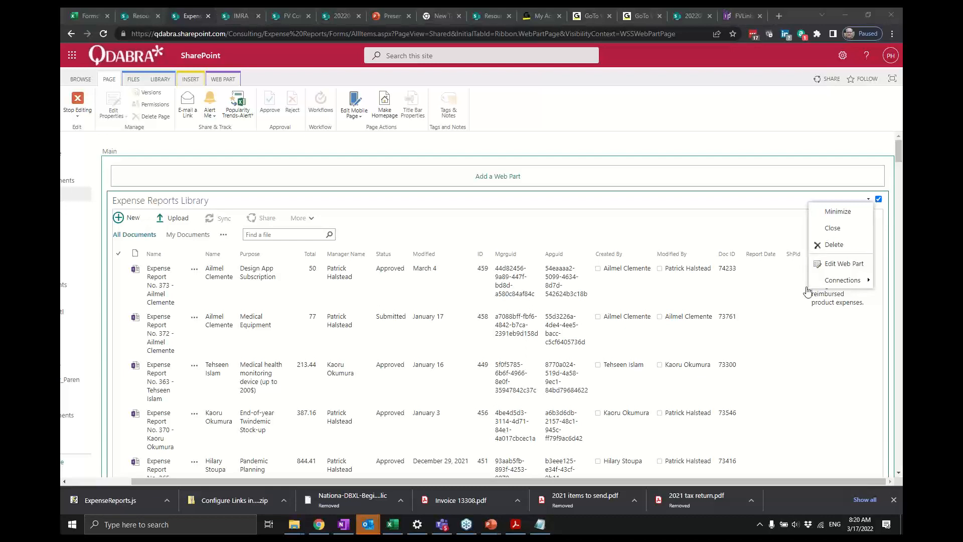
{"action": "left_click", "coordinate": [844, 263]}
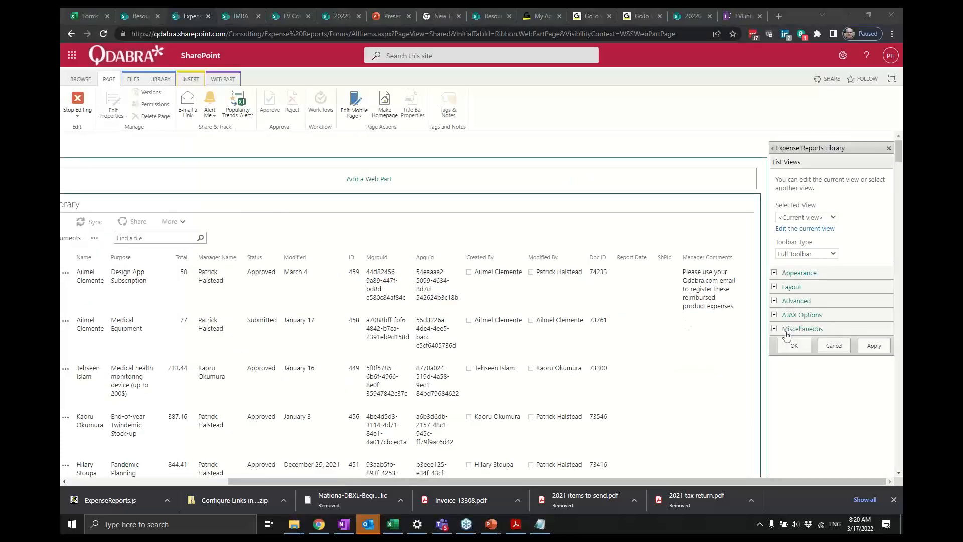
{"action": "left_click", "coordinate": [786, 331]}
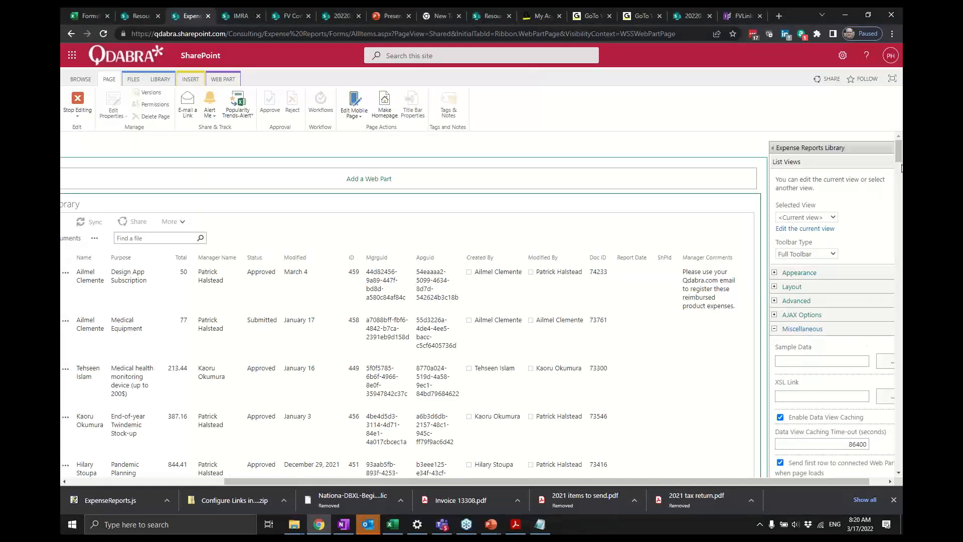
{"action": "left_click_drag", "start_coordinate": [901, 156], "coordinate": [901, 178]}
{"action": "left_click", "coordinate": [860, 202]}
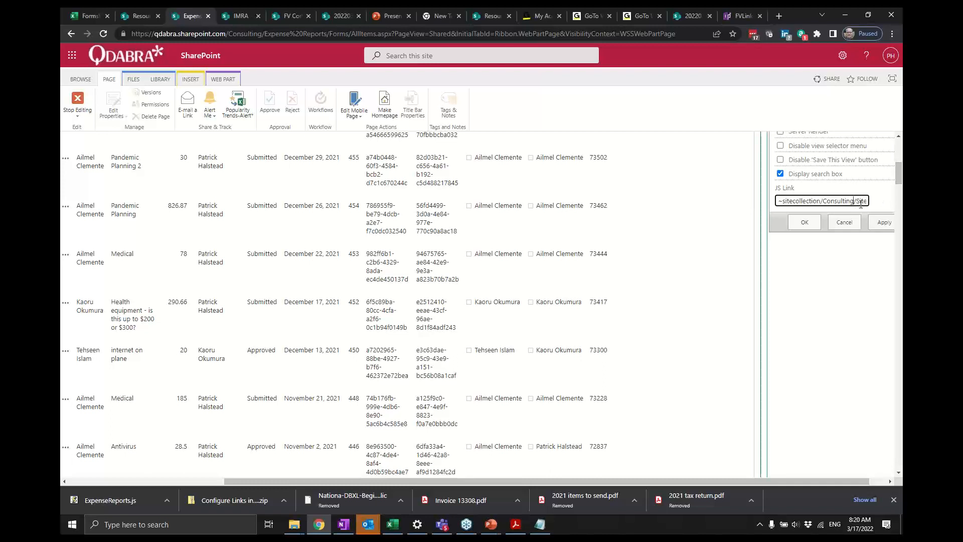
{"action": "key", "text": "ctrl+a"}
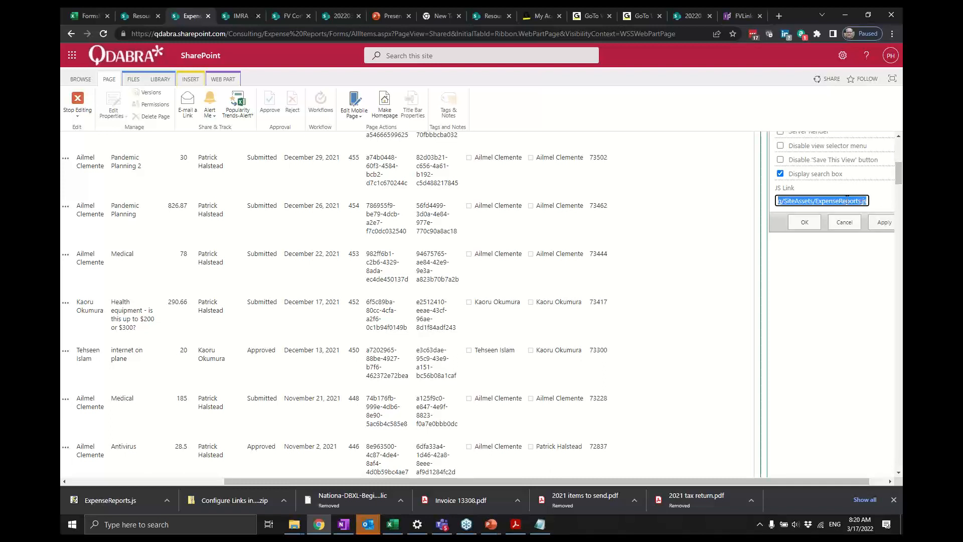
{"action": "key", "text": "Home"}
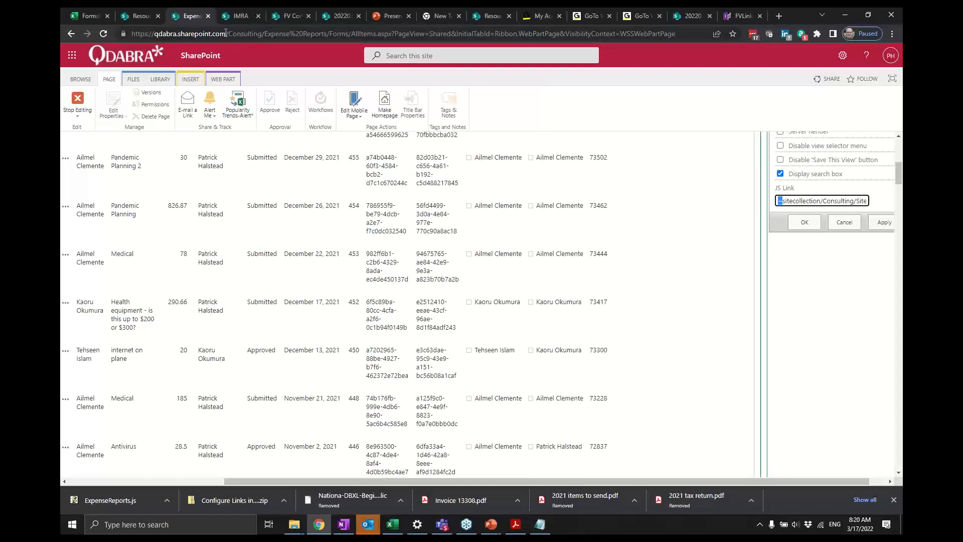
{"action": "double_click", "coordinate": [823, 202]}
{"action": "key", "text": "shift+End"}
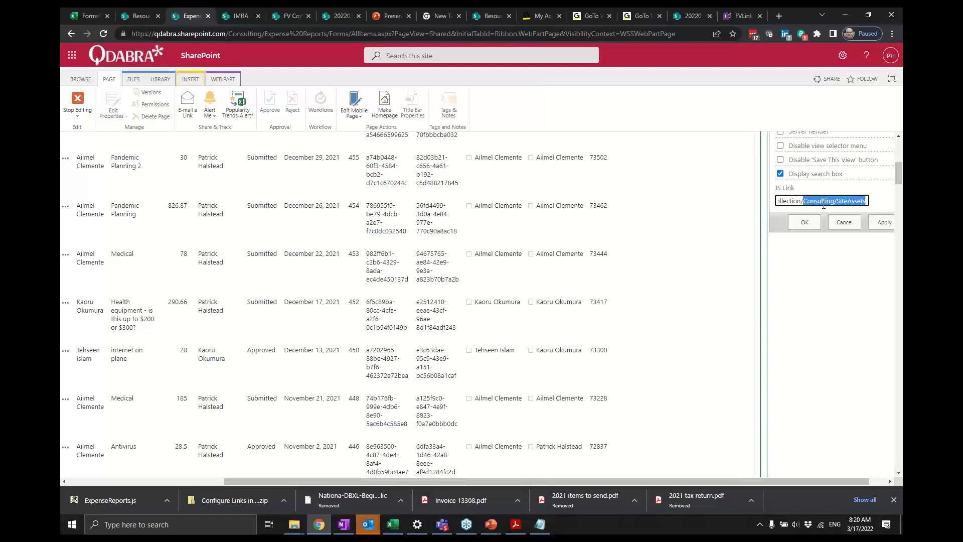
{"action": "key", "text": "shift+End"}
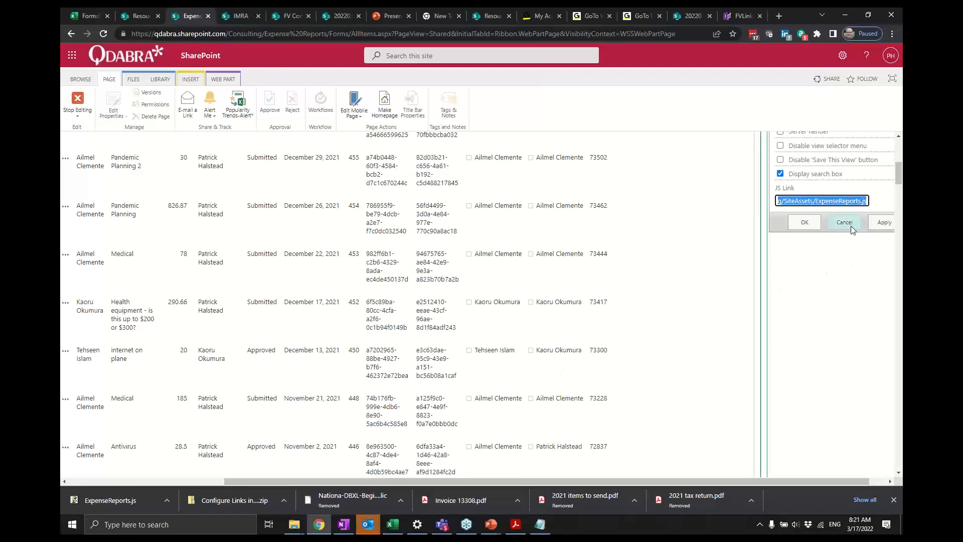
{"action": "key", "text": "BackSpace"}
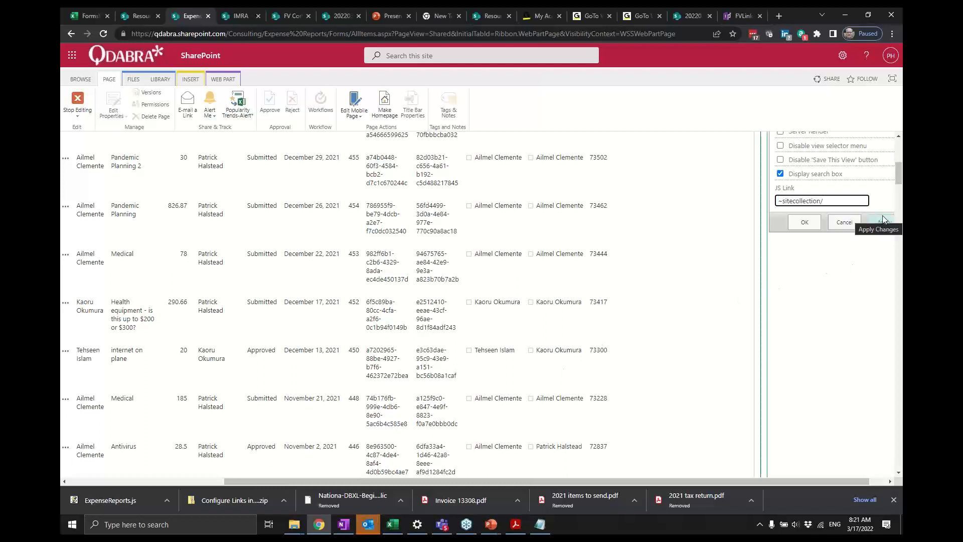
{"action": "key", "text": "ctrl+z"}
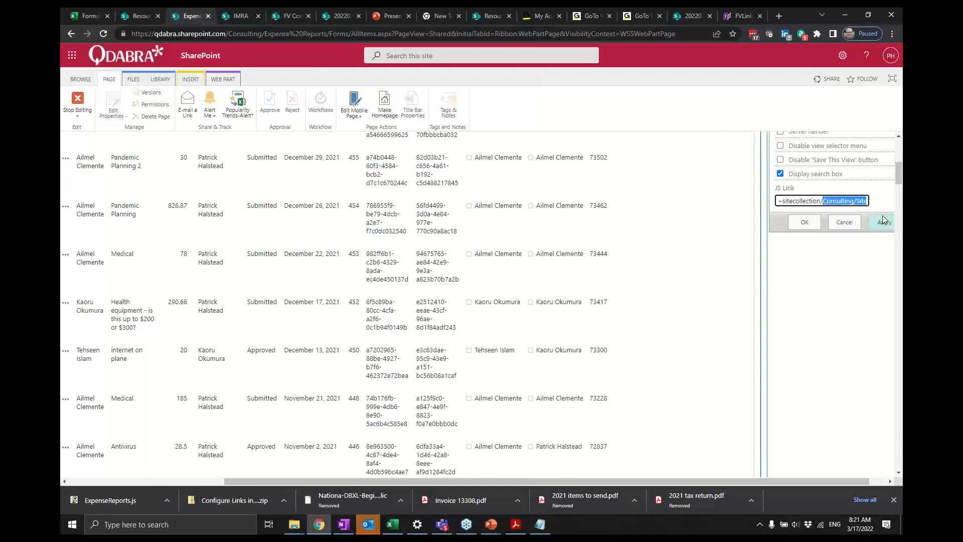
{"action": "key", "text": "shift+Home"}
{"action": "key", "text": "Home"}
{"action": "key", "text": "shift+End"}
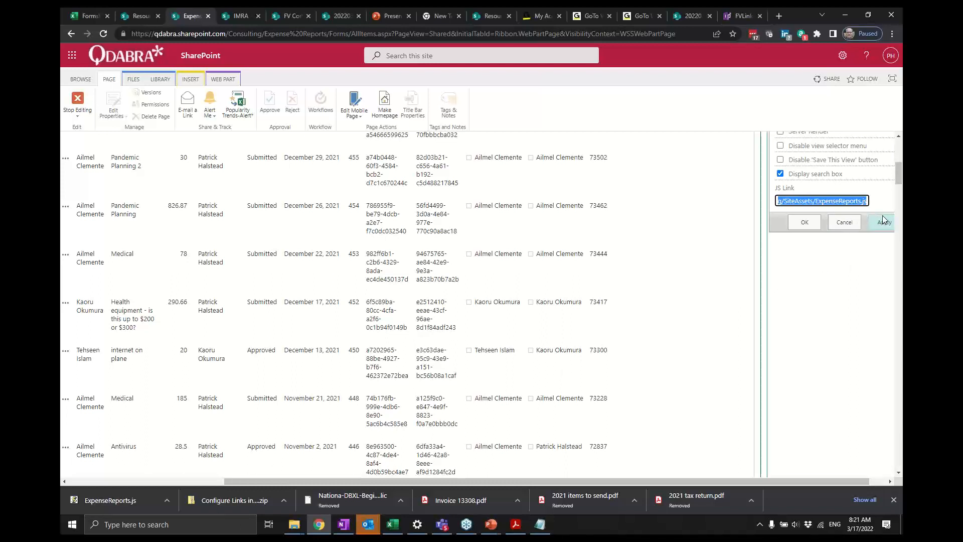
{"action": "key", "text": "BackSpace"}
{"action": "left_click", "coordinate": [808, 224]}
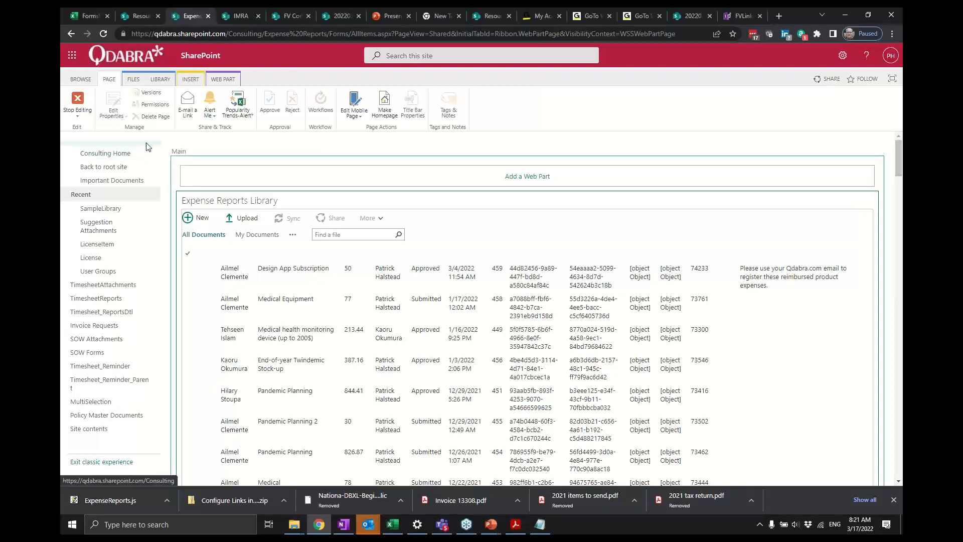
- Try to open Expense Report No. 373 from the library and close the dialog
{"action": "left_click", "coordinate": [73, 102]}
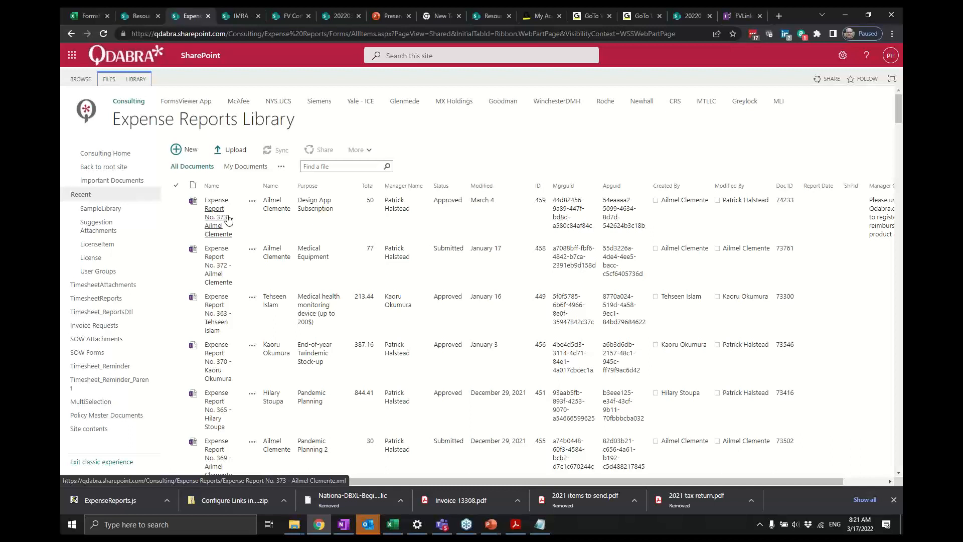
{"action": "left_click", "coordinate": [215, 210]}
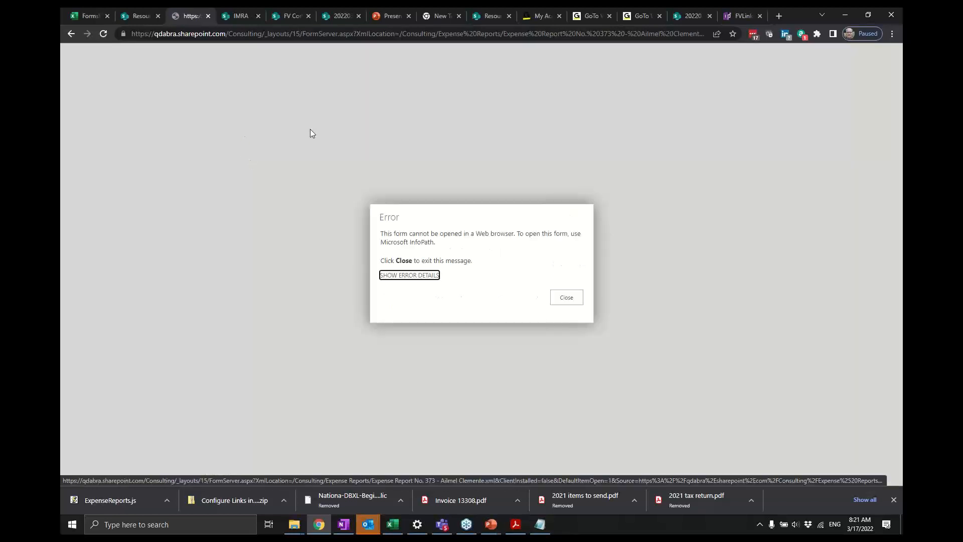
{"action": "left_click", "coordinate": [566, 297]}
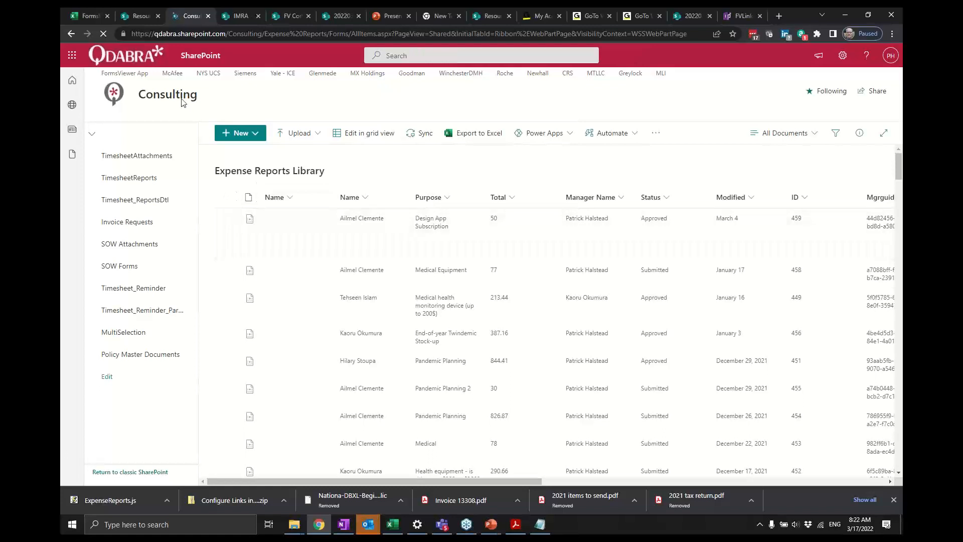
- Return to the classic library page, edit the page, and open the library web part's properties
{"action": "left_click", "coordinate": [841, 57]}
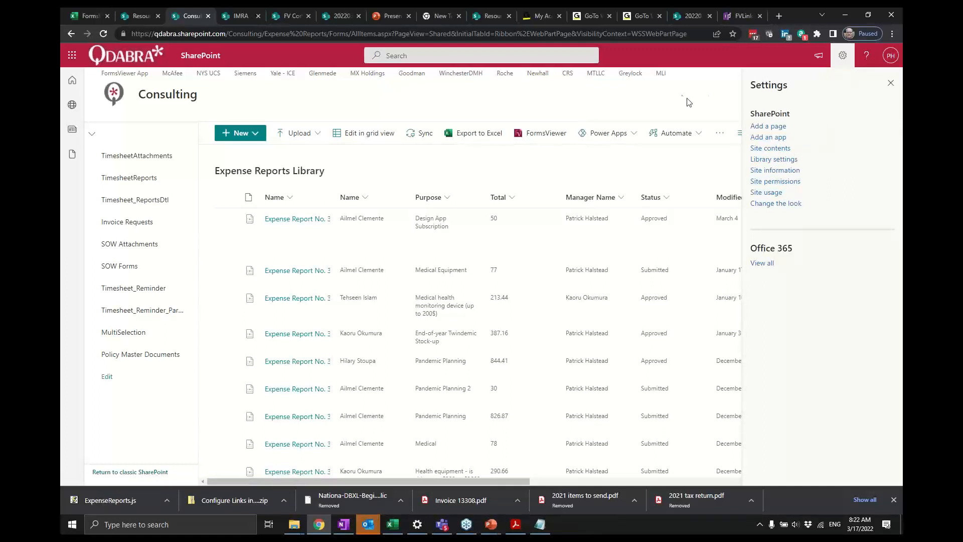
{"action": "left_click", "coordinate": [834, 59]}
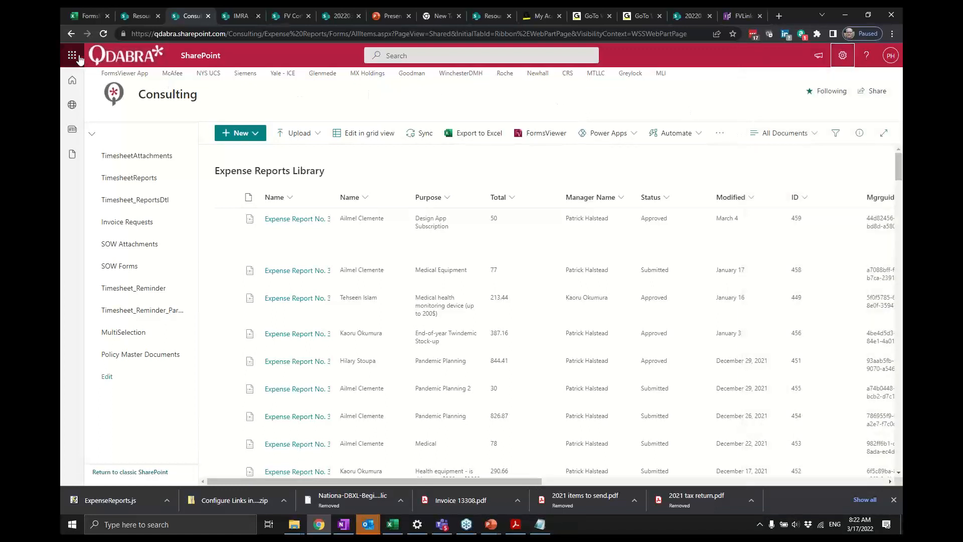
{"action": "left_click", "coordinate": [73, 38]}
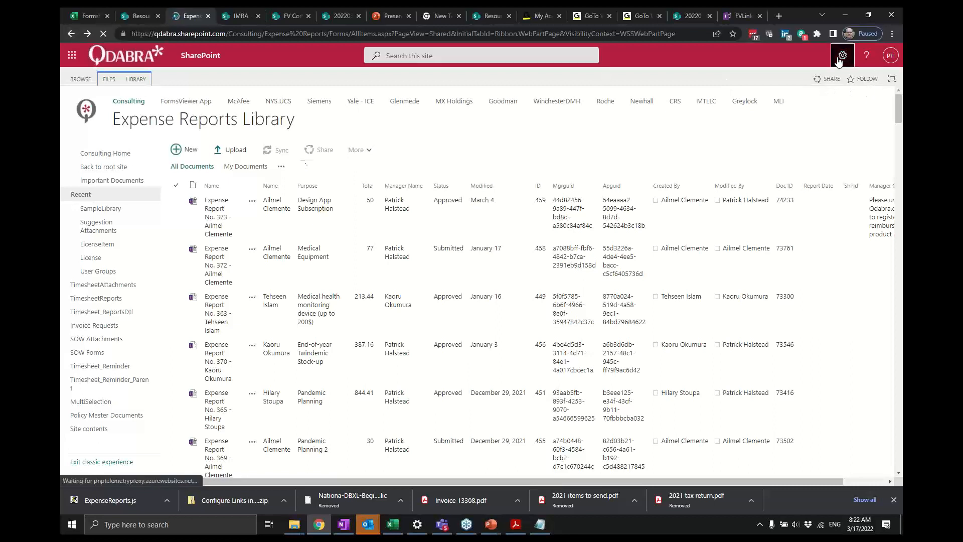
{"action": "left_click", "coordinate": [839, 57]}
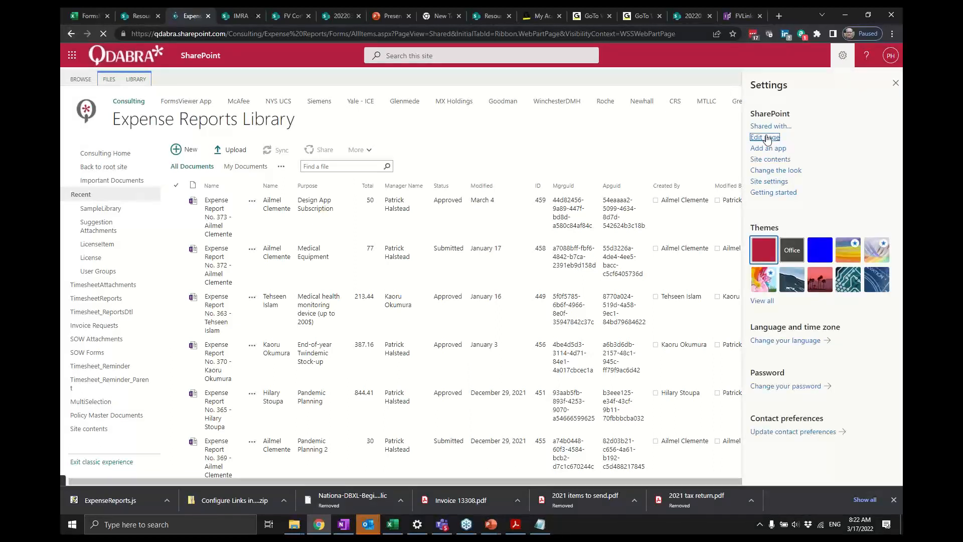
{"action": "left_click", "coordinate": [766, 140]}
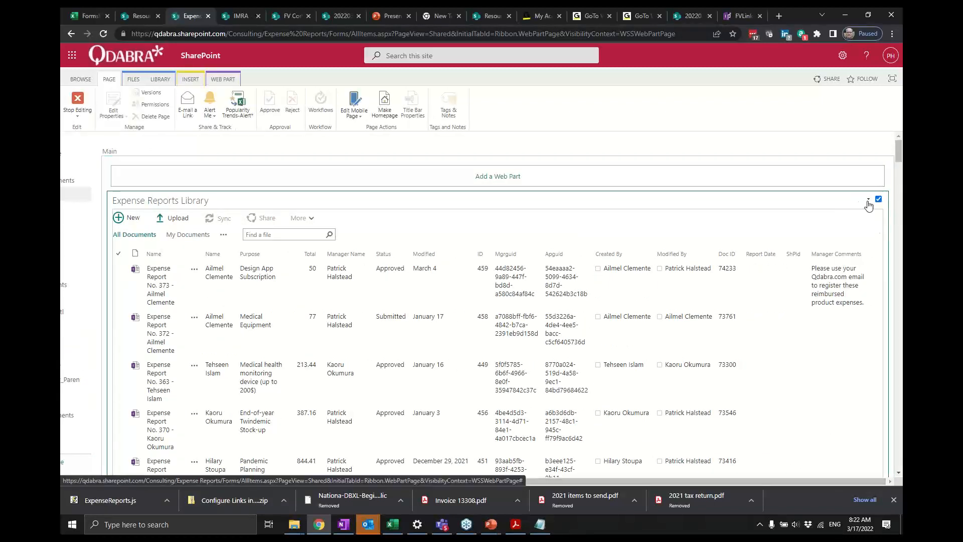
{"action": "left_click", "coordinate": [868, 203]}
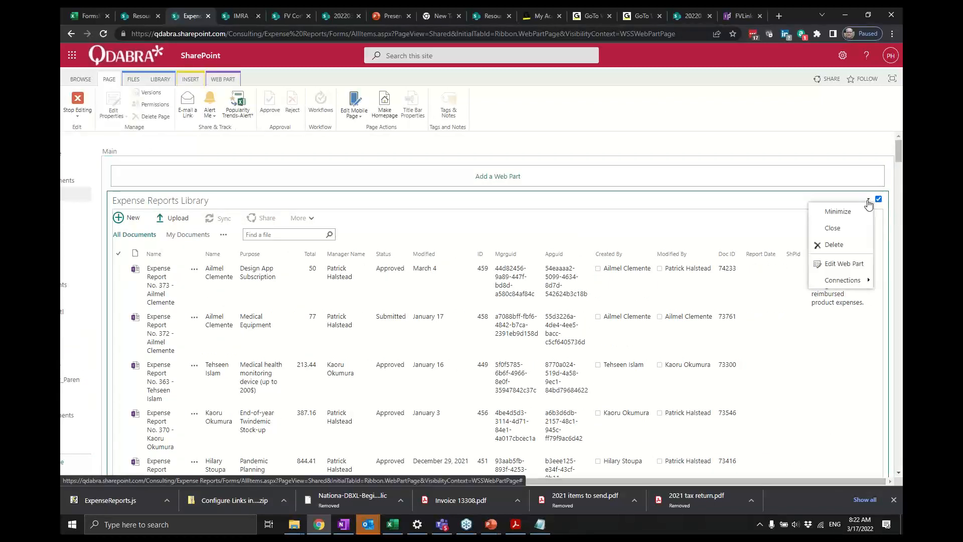
{"action": "left_click", "coordinate": [847, 264]}
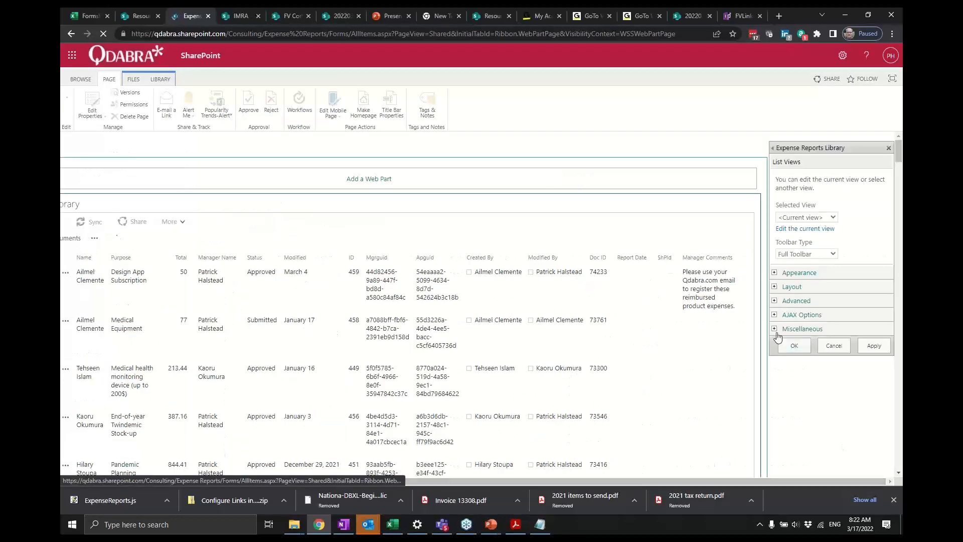
- Expand the web part's Miscellaneous section and paste the copied script path into the JS Link field
{"action": "left_click", "coordinate": [775, 330]}
{"action": "scroll", "coordinate": [846, 390], "scroll_direction": "down", "scroll_amount": 5}
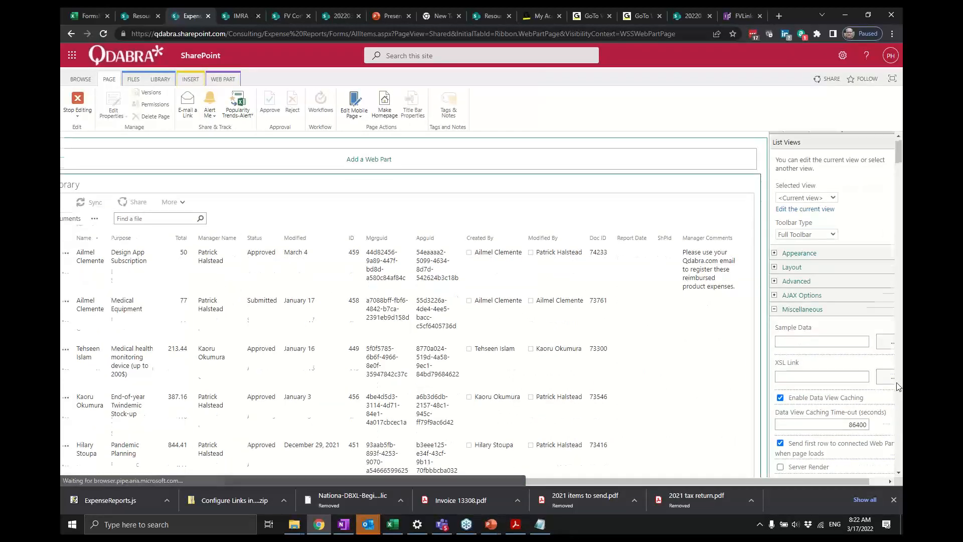
{"action": "left_click", "coordinate": [823, 256]}
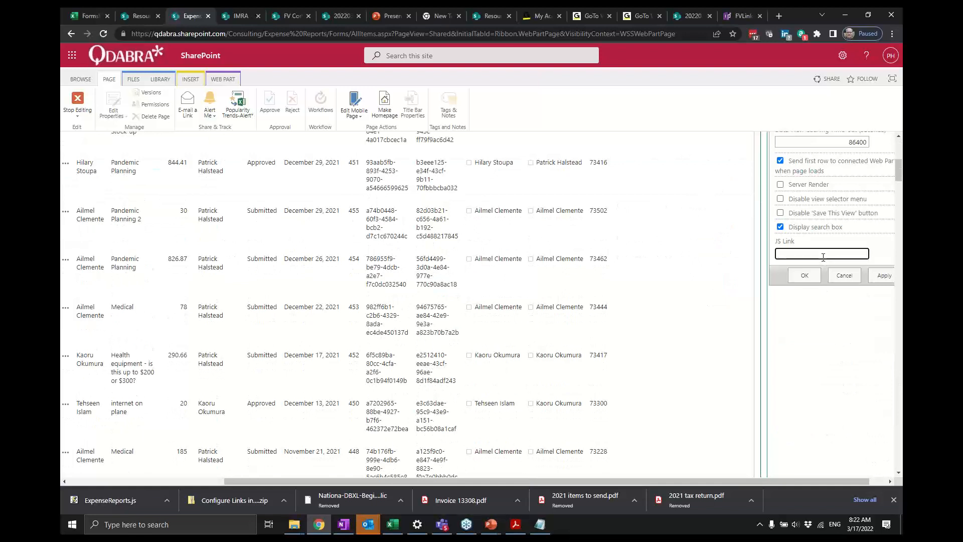
{"action": "key", "text": "ctrl+v"}
{"action": "key", "text": "Home"}
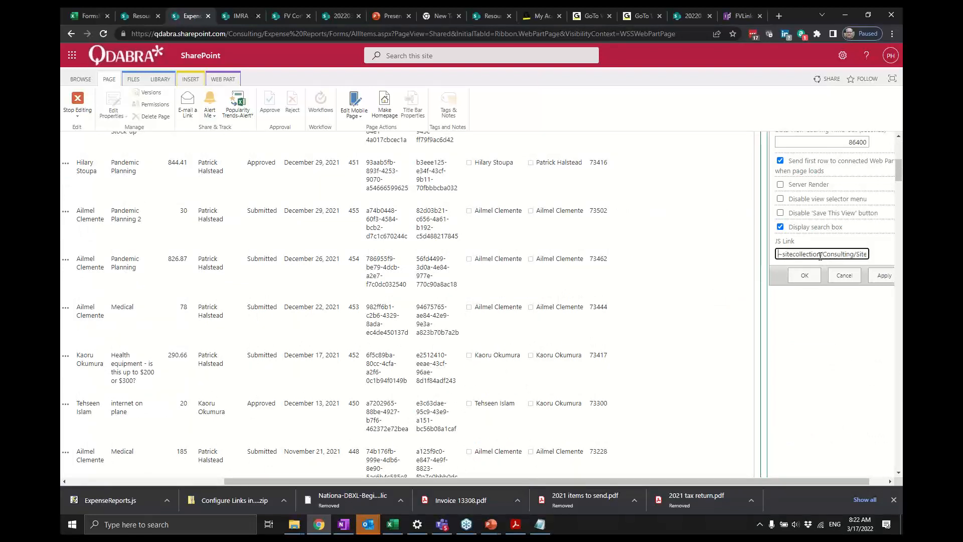
- Edit the JS Link path to begin with ~sitecollection/Consulting/SiteAssets and apply the web part properties with OK
{"action": "left_click", "coordinate": [820, 255], "text": "shift"}
{"action": "key", "text": "Right"}
{"action": "key", "text": "shift+Left"}
{"action": "key", "text": "shift+Left"}
{"action": "key", "text": "shift+Left"}
{"action": "key", "text": "shift+Left"}
{"action": "key", "text": "shift+Left"}
{"action": "key", "text": "shift+Left"}
{"action": "key", "text": "shift+Left"}
{"action": "key", "text": "shift+Left"}
{"action": "key", "text": "shift+Left"}
{"action": "key", "text": "shift+Left"}
{"action": "key", "text": "Delete"}
{"action": "key", "text": "ctrl+shift+Right"}
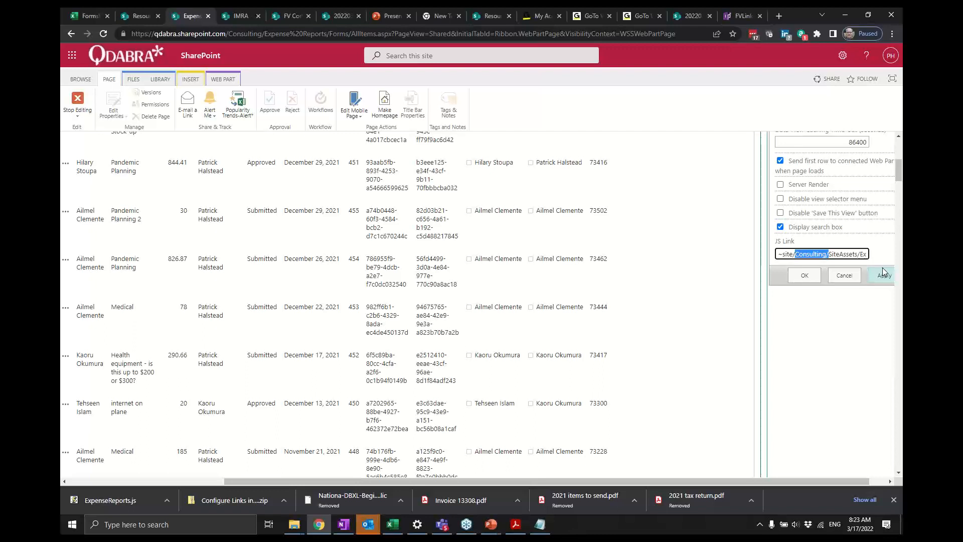
{"action": "key", "text": "Left"}
{"action": "type", "text": "collection"}
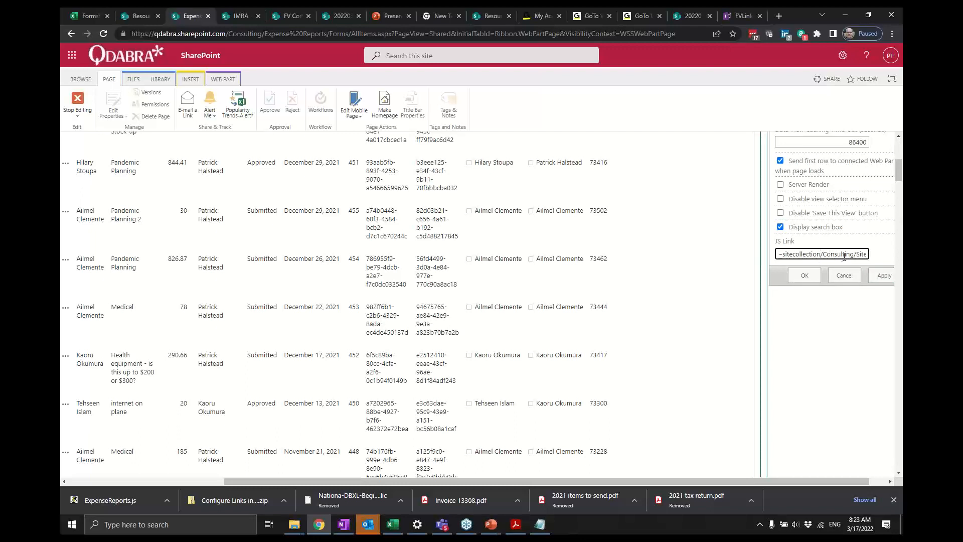
{"action": "key", "text": "BackSpace"}
{"action": "key", "text": "BackSpace"}
{"action": "key", "text": "BackSpace"}
{"action": "key", "text": "BackSpace"}
{"action": "key", "text": "BackSpace"}
{"action": "key", "text": "BackSpace"}
{"action": "key", "text": "BackSpace"}
{"action": "key", "text": "BackSpace"}
{"action": "key", "text": "BackSpace"}
{"action": "key", "text": "BackSpace"}
{"action": "double_click", "coordinate": [795, 253]}
{"action": "key", "text": "BackSpace"}
{"action": "key", "text": "BackSpace"}
{"action": "left_click", "coordinate": [814, 275]}
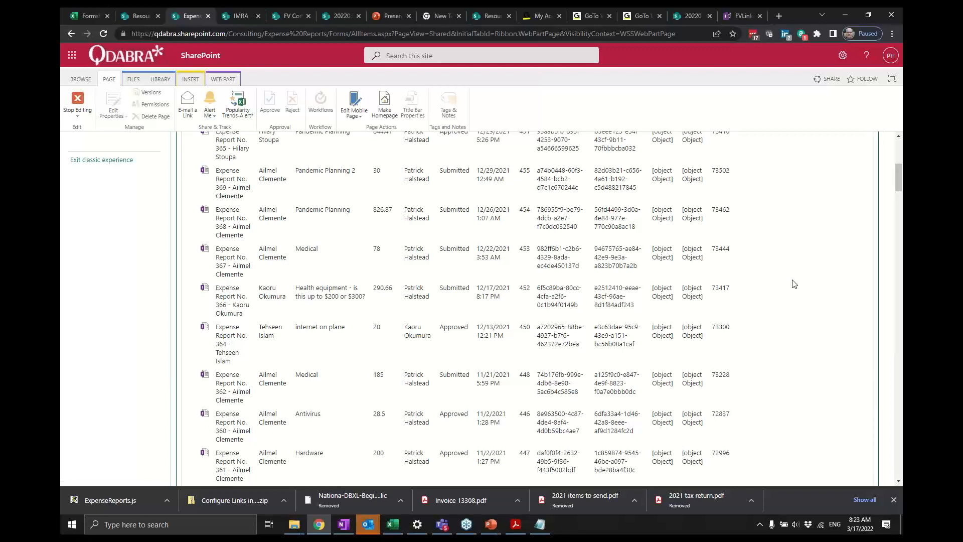
- Stop editing the page and start a new form from the Expense Reports Library
{"action": "scroll", "coordinate": [747, 264], "scroll_direction": "up", "scroll_amount": 3}
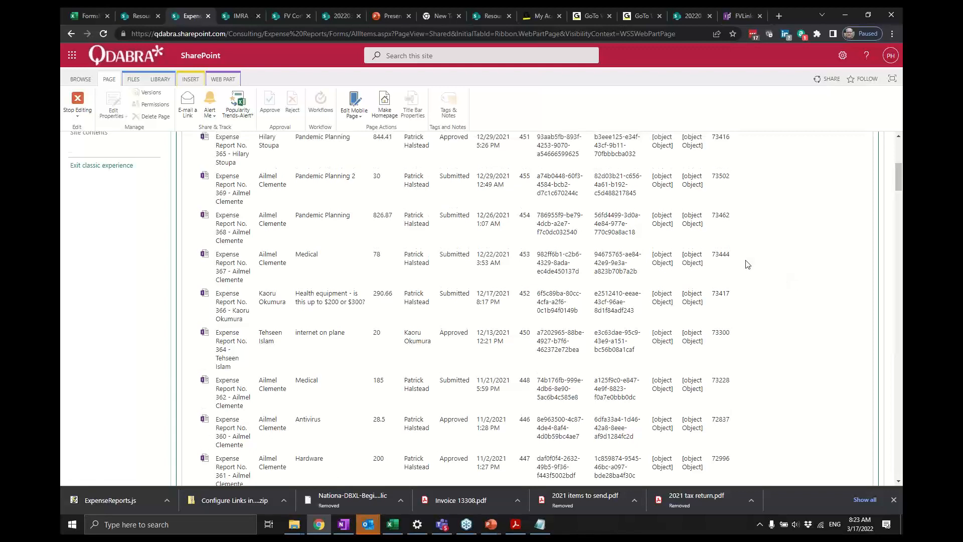
{"action": "left_click", "coordinate": [76, 105]}
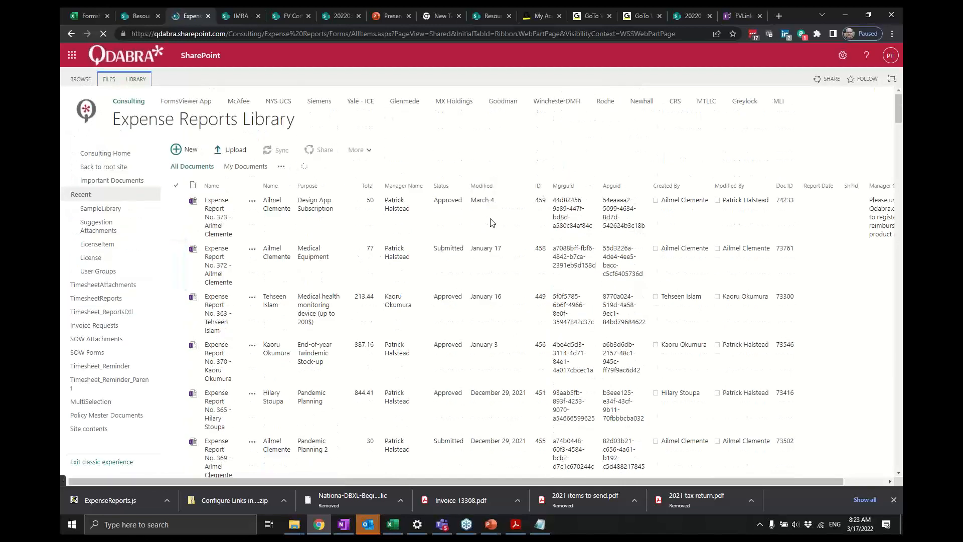
{"action": "left_click", "coordinate": [189, 152]}
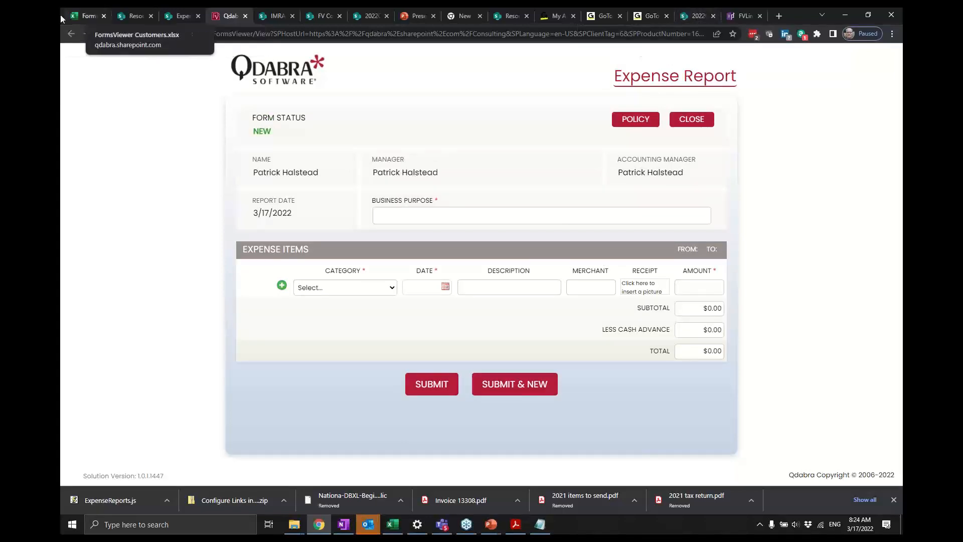
- Return to the library tab and open Expense Report No. 373
{"action": "left_click", "coordinate": [181, 18]}
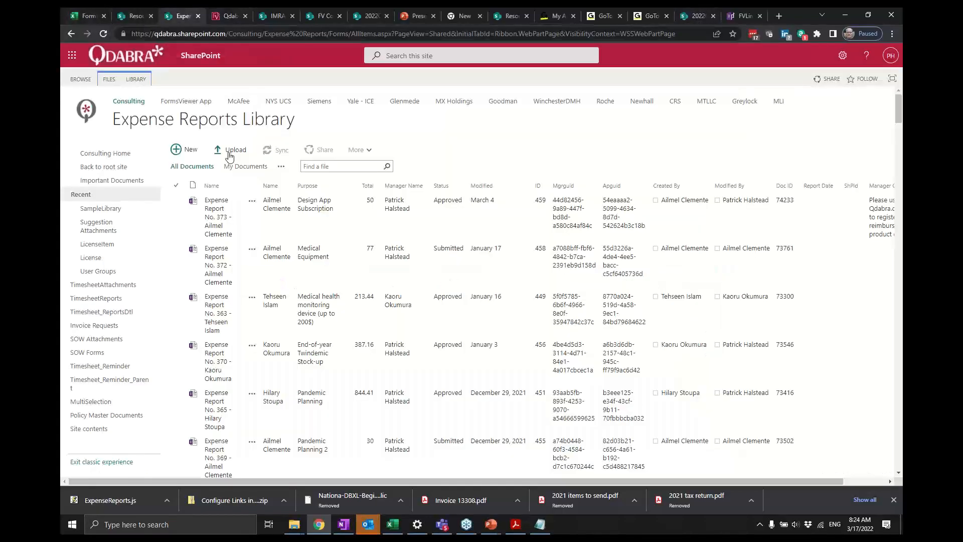
{"action": "left_click", "coordinate": [225, 214]}
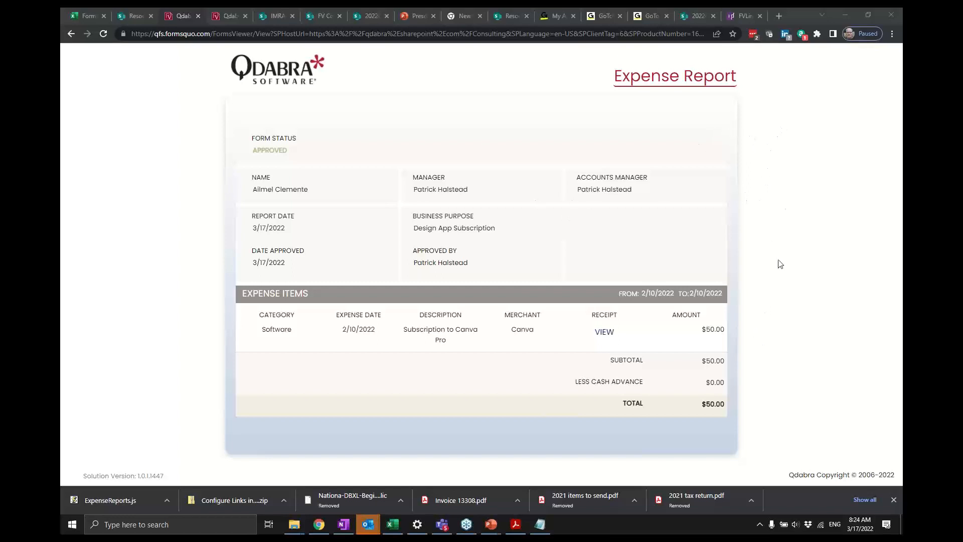
- Switch to the Configure Links PDF guide and read through its steps for the JS file and JS Link
{"action": "key", "text": "alt+Tab"}
{"action": "key", "text": "alt+Tab"}
{"action": "key", "text": "alt+Tab"}
{"action": "key", "text": "alt+Tab"}
{"action": "key", "text": "alt+Tab"}
{"action": "key", "text": "alt+Tab"}
{"action": "key", "text": "alt+Tab"}
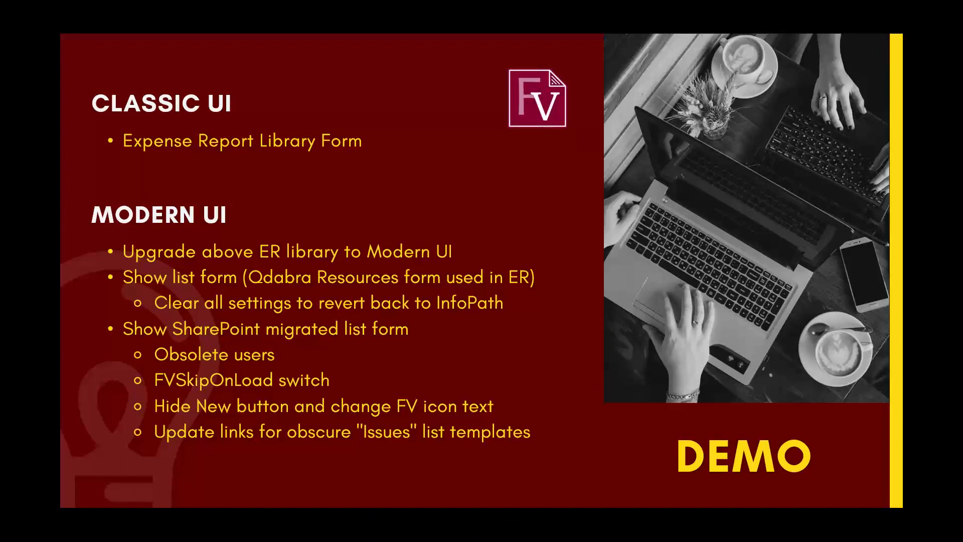
{"action": "key", "text": "alt+Tab"}
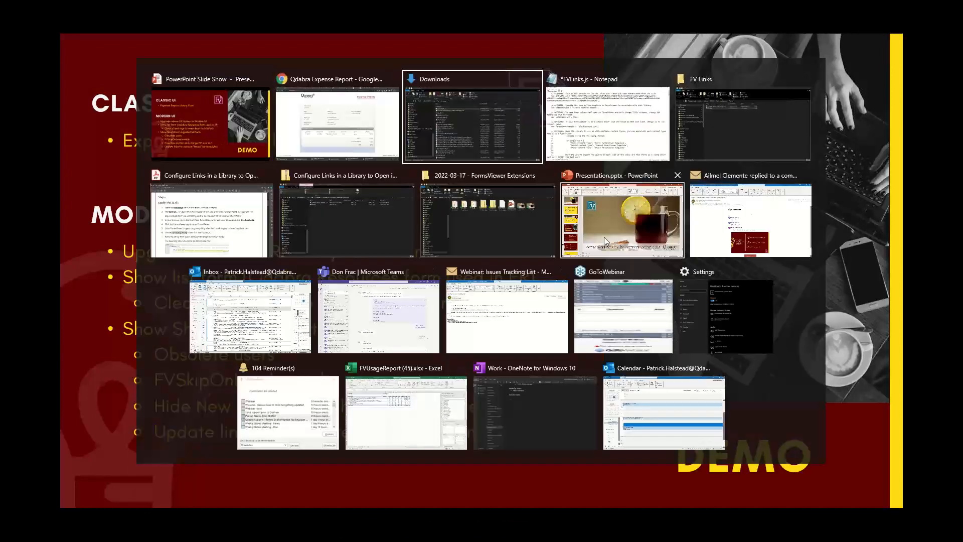
{"action": "key", "text": "alt+Tab"}
{"action": "key", "text": "alt+Tab"}
{"action": "key", "text": "alt+Tab"}
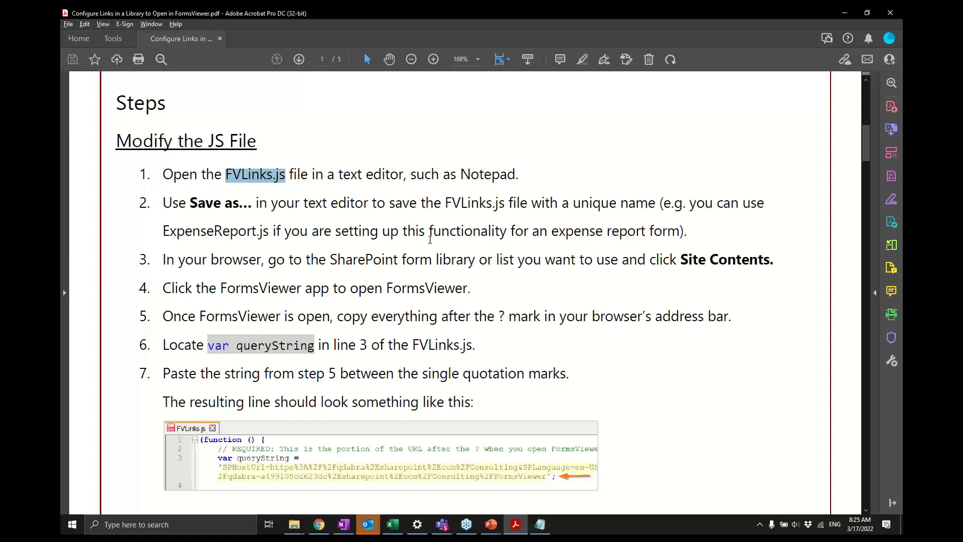
{"action": "left_click", "coordinate": [328, 187]}
{"action": "scroll", "coordinate": [328, 186], "scroll_direction": "down", "scroll_amount": 1}
{"action": "scroll", "coordinate": [328, 186], "scroll_direction": "down", "scroll_amount": 20}
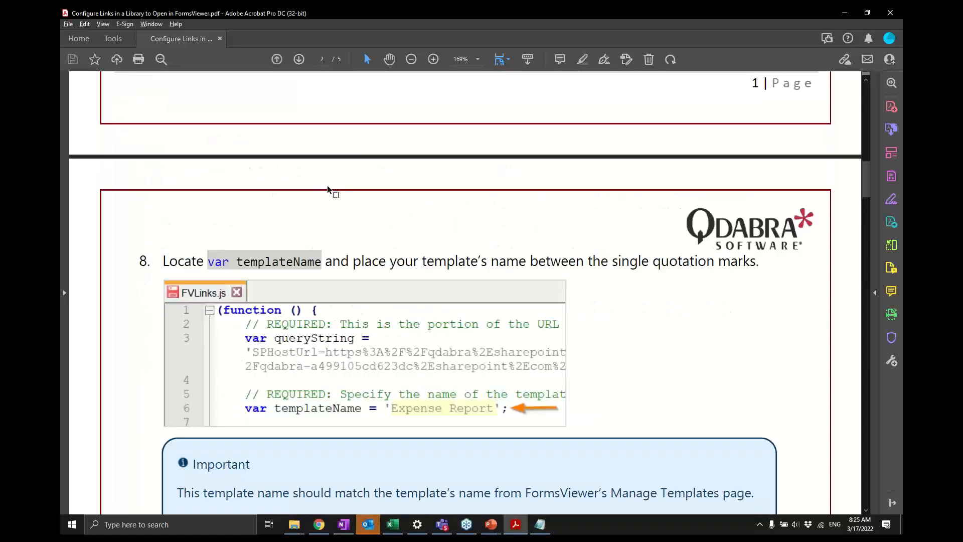
{"action": "scroll", "coordinate": [328, 188], "scroll_direction": "up", "scroll_amount": 20}
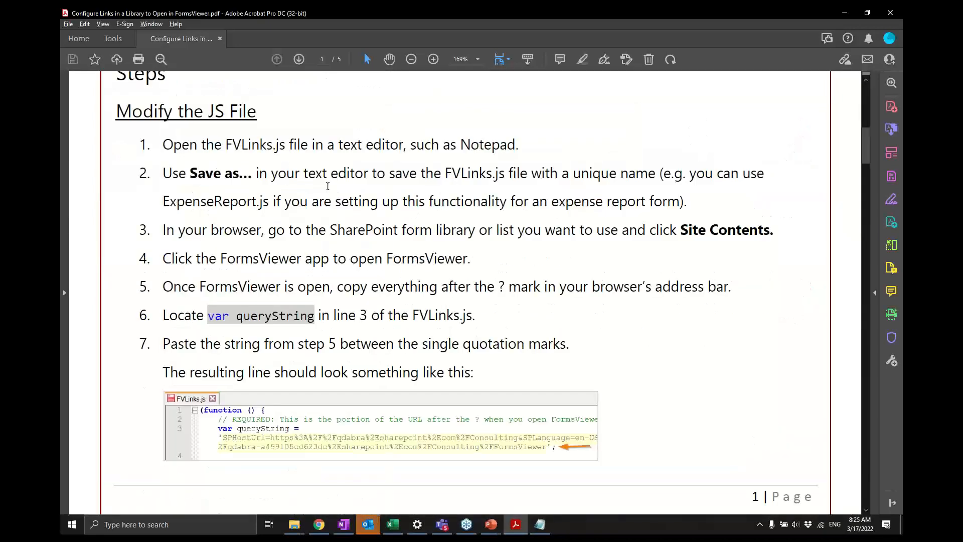
{"action": "scroll", "coordinate": [328, 186], "scroll_direction": "down", "scroll_amount": 5}
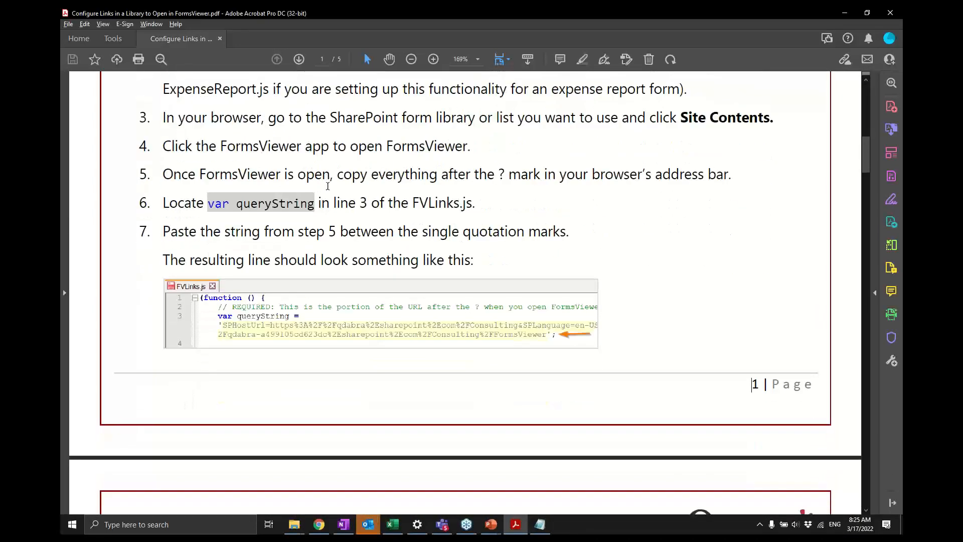
{"action": "scroll", "coordinate": [327, 186], "scroll_direction": "down", "scroll_amount": 7}
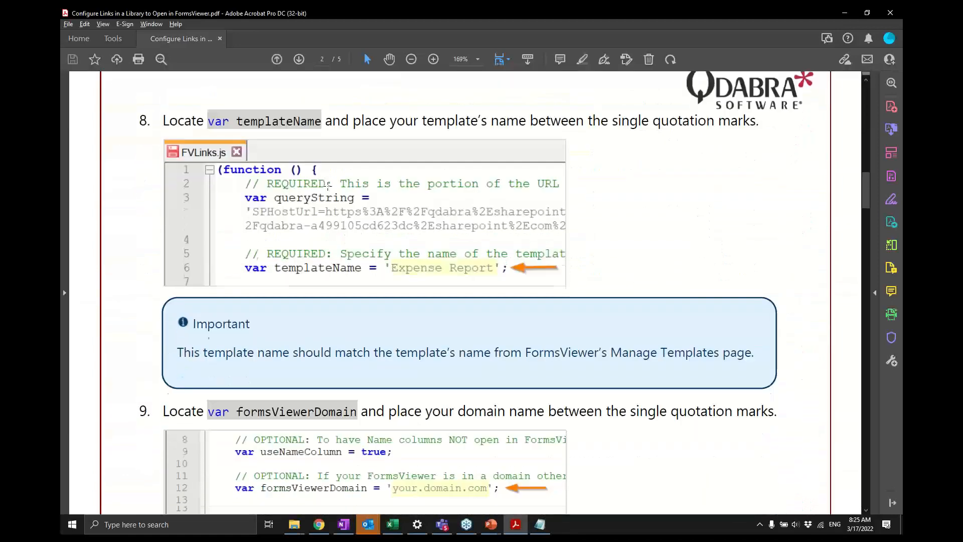
{"action": "scroll", "coordinate": [468, 221], "scroll_direction": "down", "scroll_amount": 2}
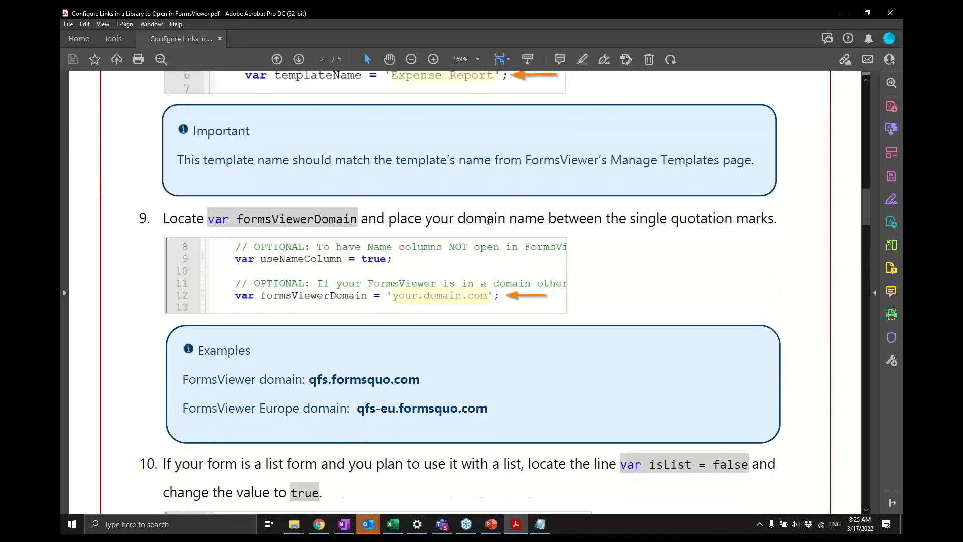
{"action": "scroll", "coordinate": [522, 289], "scroll_direction": "down", "scroll_amount": 1}
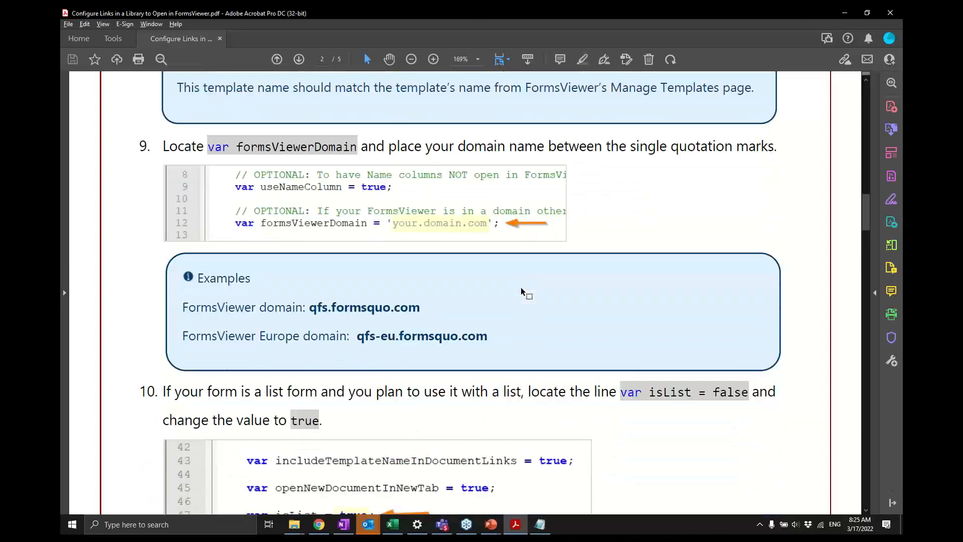
{"action": "scroll", "coordinate": [548, 289], "scroll_direction": "down", "scroll_amount": 3}
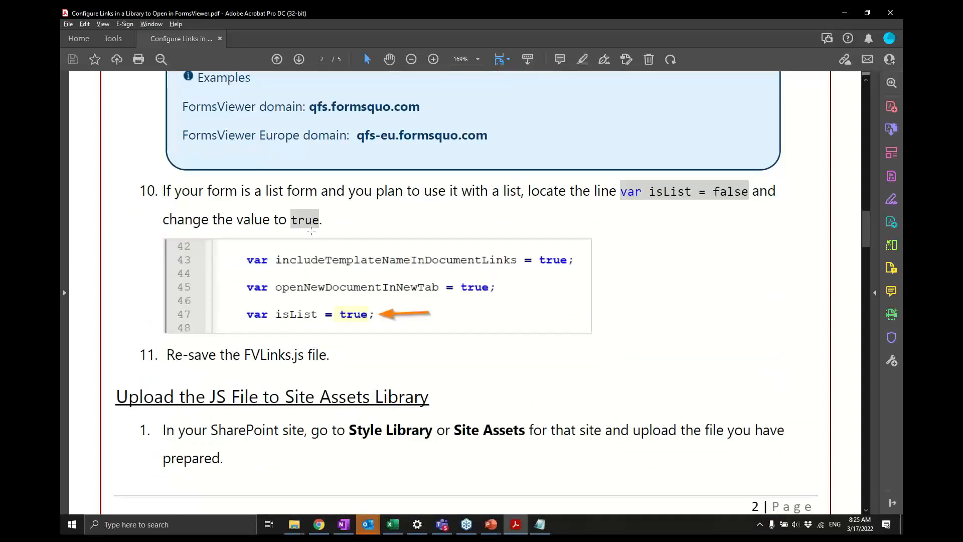
{"action": "scroll", "coordinate": [360, 268], "scroll_direction": "down", "scroll_amount": 2}
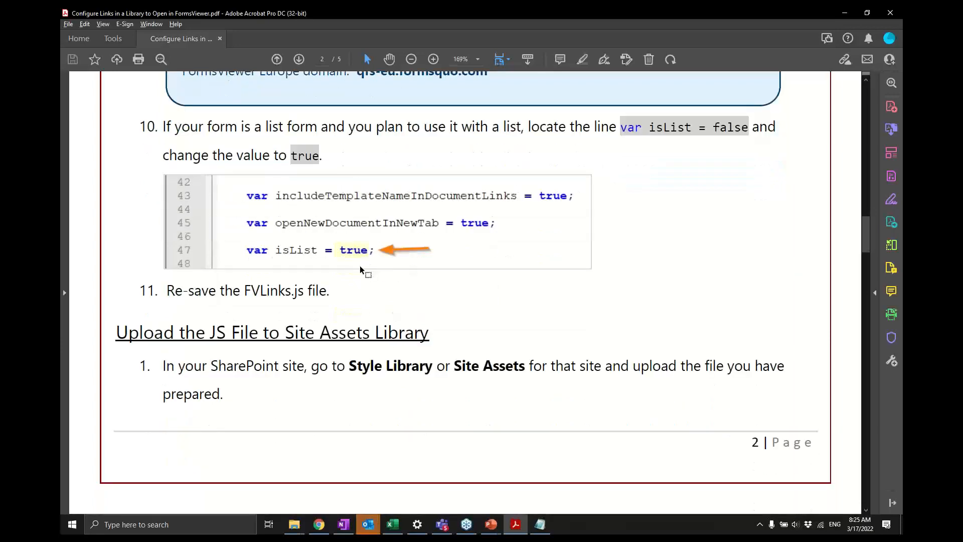
{"action": "scroll", "coordinate": [523, 291], "scroll_direction": "down", "scroll_amount": 7}
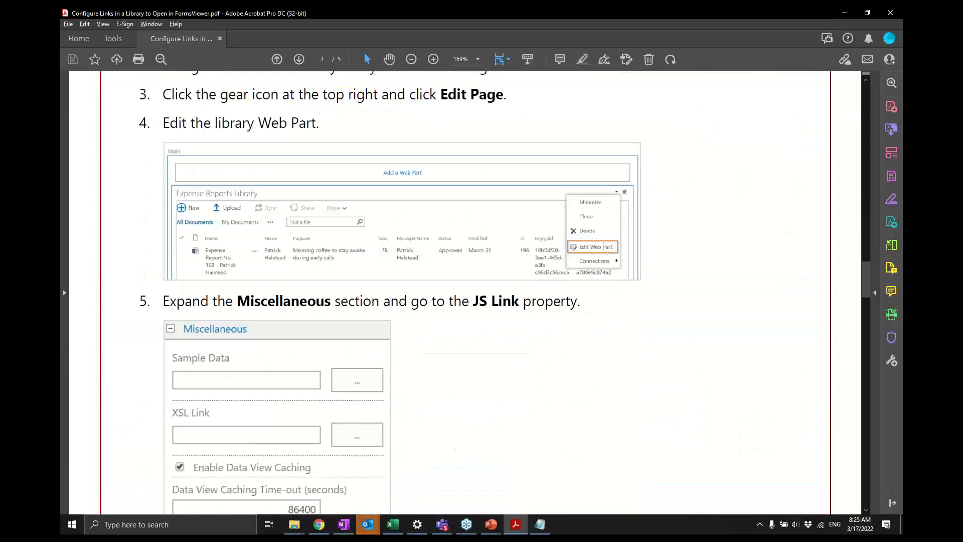
{"action": "scroll", "coordinate": [606, 249], "scroll_direction": "down", "scroll_amount": 5}
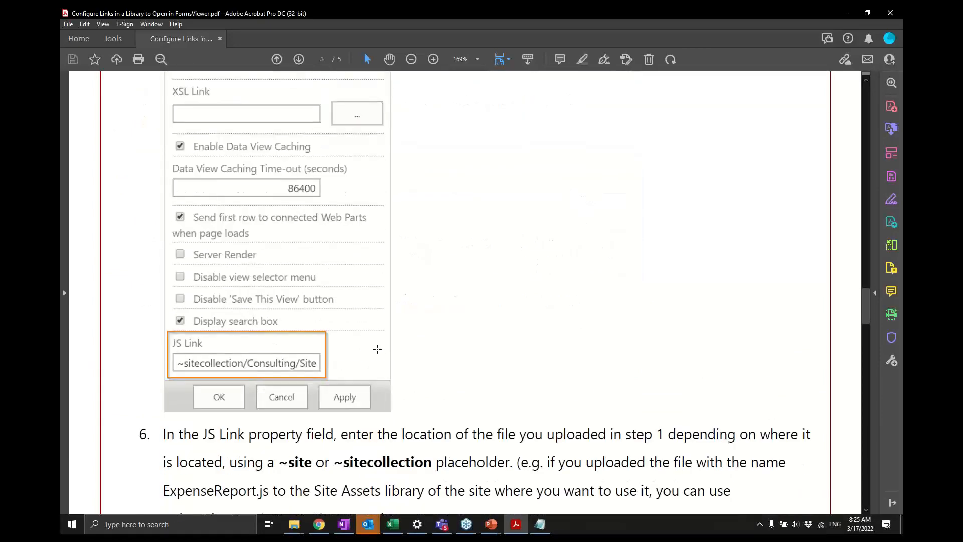
{"action": "scroll", "coordinate": [377, 349], "scroll_direction": "down", "scroll_amount": 13}
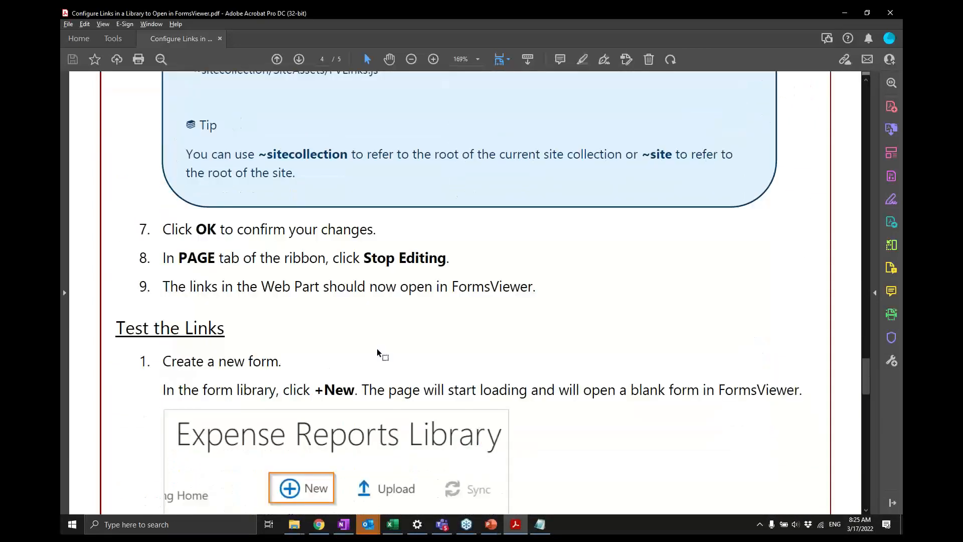
{"action": "scroll", "coordinate": [377, 348], "scroll_direction": "down", "scroll_amount": 11}
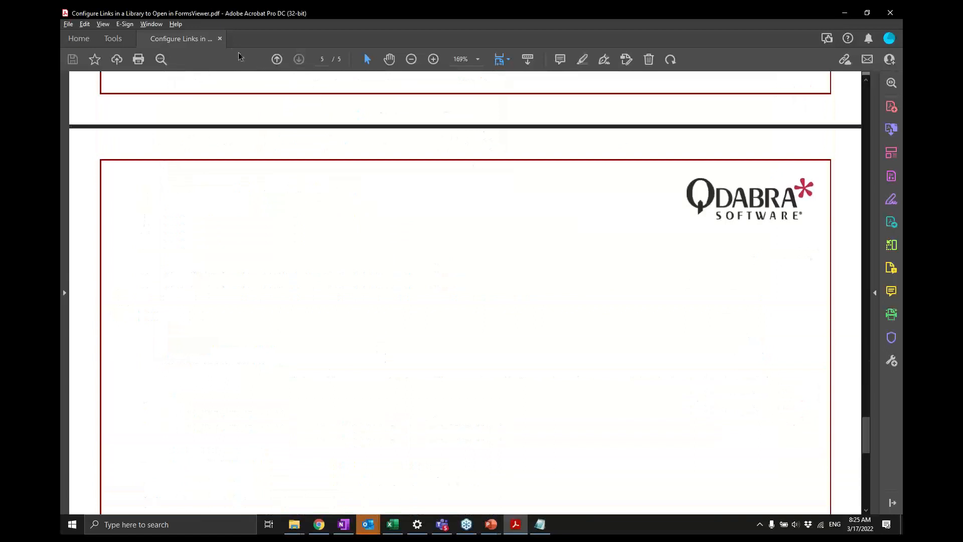
- Close the PDF guide and exit Acrobat
{"action": "left_click", "coordinate": [220, 39]}
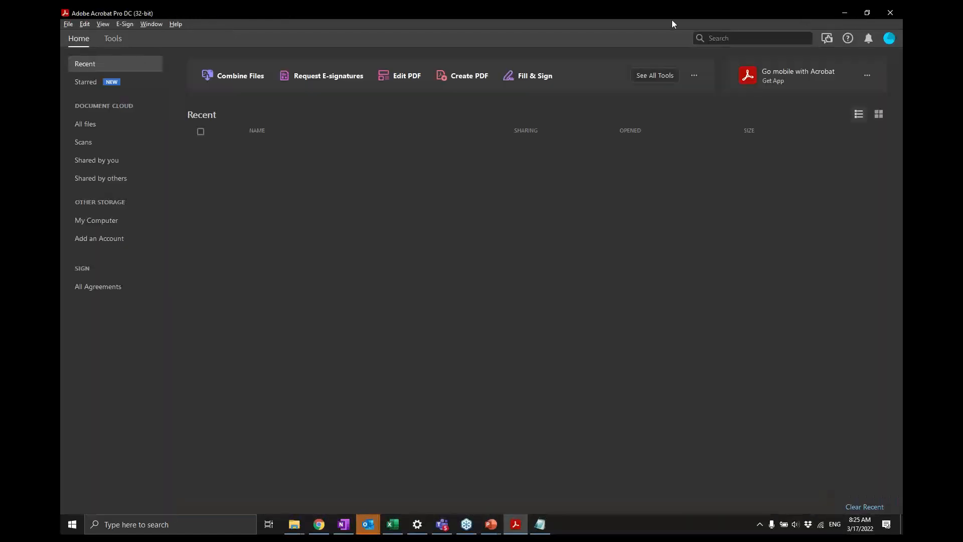
{"action": "left_click", "coordinate": [890, 12]}
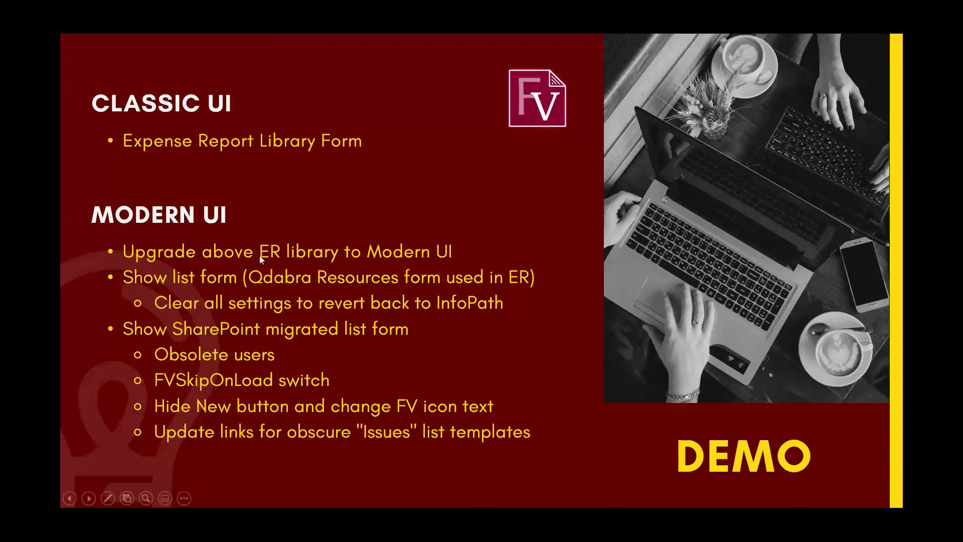
- Return to the browser, go back to the library, and exit the classic experience
{"action": "key", "text": "alt+Tab"}
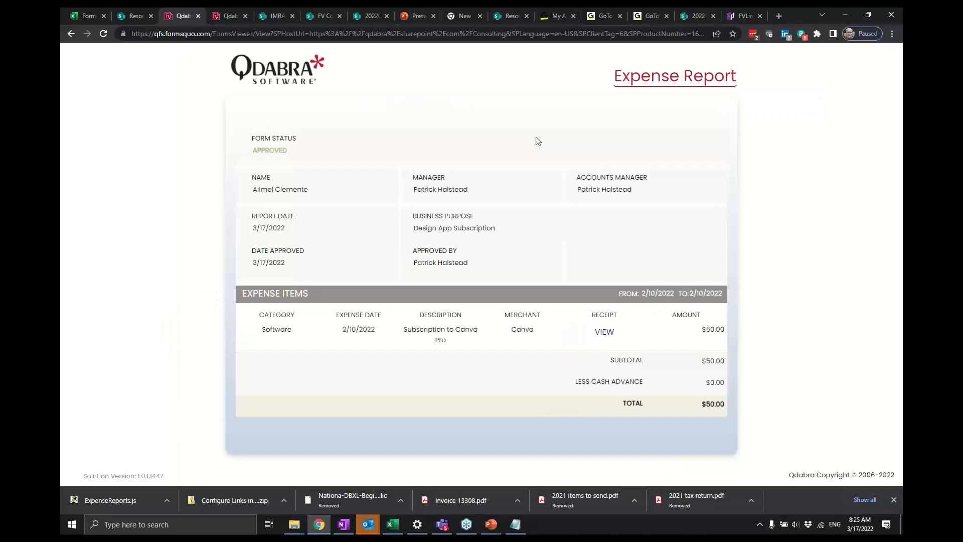
{"action": "left_click", "coordinate": [71, 35]}
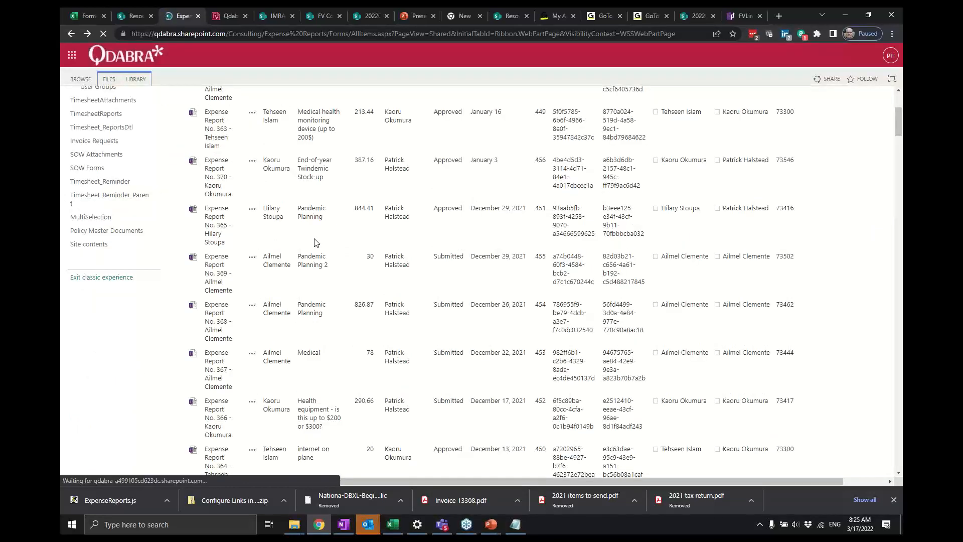
{"action": "left_click", "coordinate": [115, 281]}
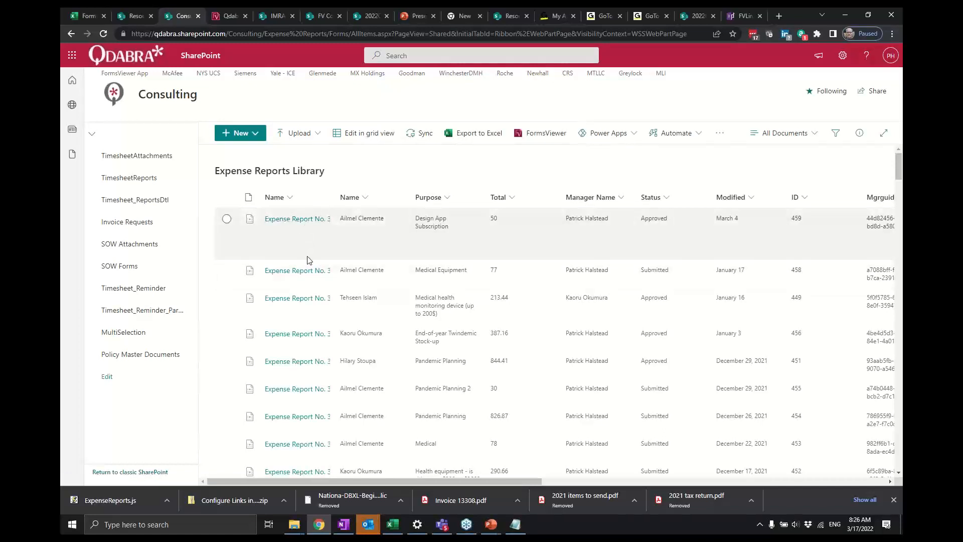
- Open the first expense report from the modern library view
{"action": "scroll", "coordinate": [308, 260], "scroll_direction": "down", "scroll_amount": 1}
{"action": "scroll", "coordinate": [296, 259], "scroll_direction": "up", "scroll_amount": 1}
{"action": "left_click", "coordinate": [286, 221]}
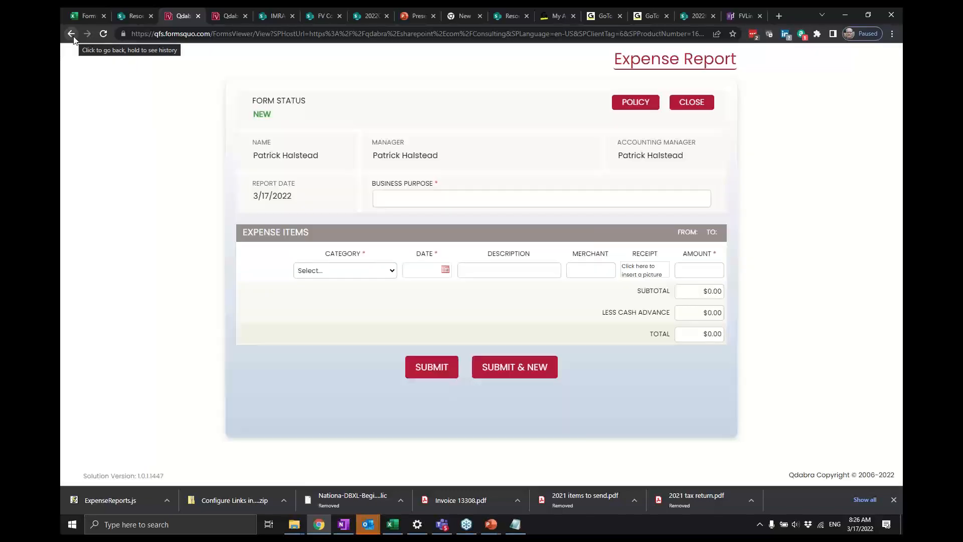
- Go back to the library and open and dismiss the New menu
{"action": "left_click", "coordinate": [72, 34]}
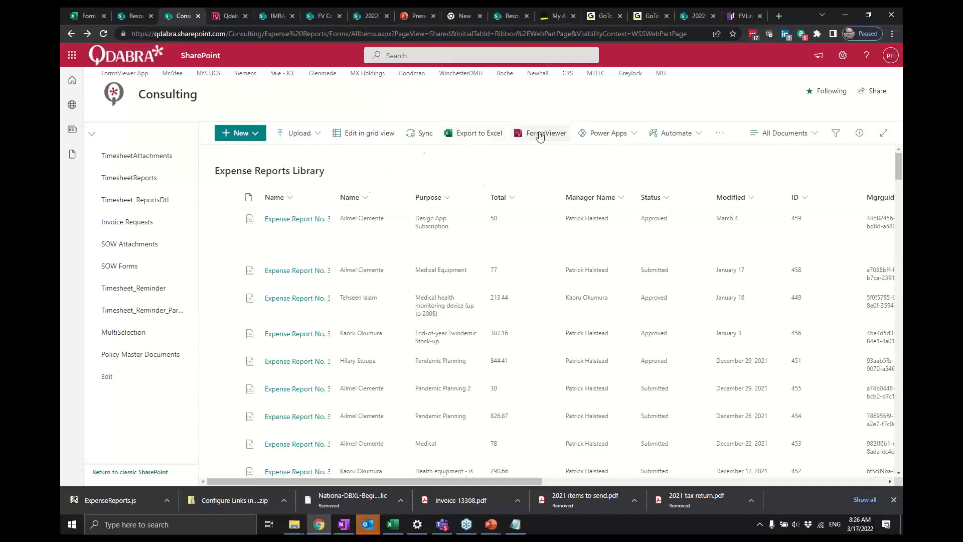
{"action": "left_click", "coordinate": [238, 135]}
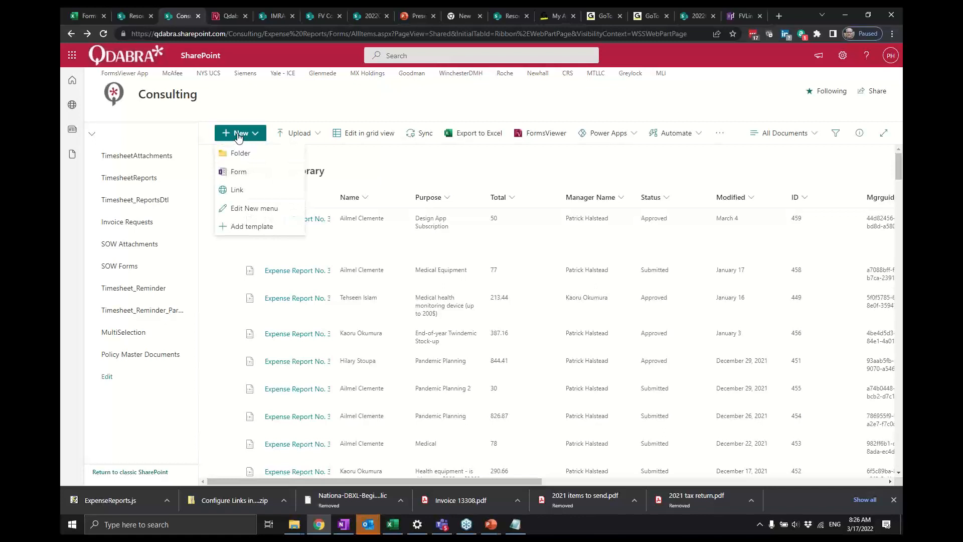
{"action": "left_click", "coordinate": [461, 172]}
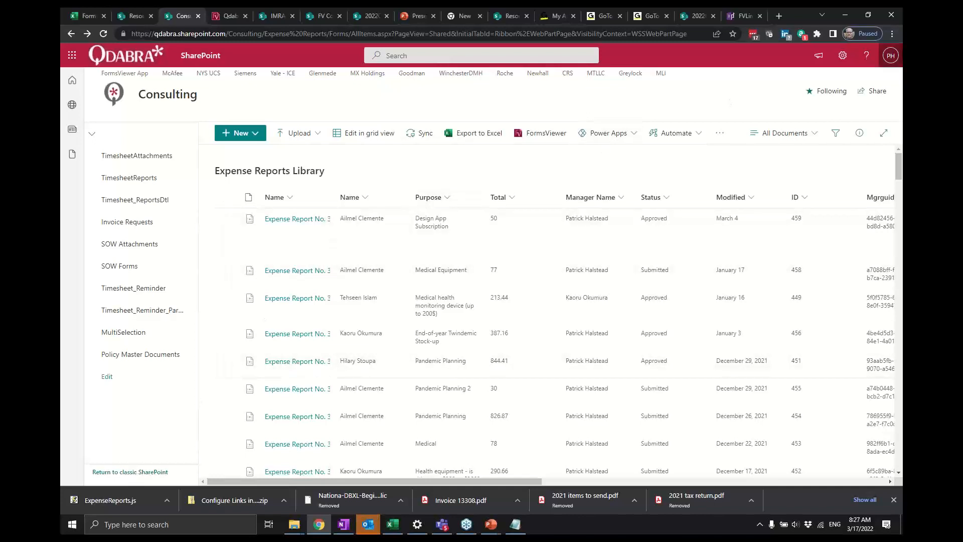
- Open the site contents and scroll through the site's lists and libraries
{"action": "left_click", "coordinate": [845, 55]}
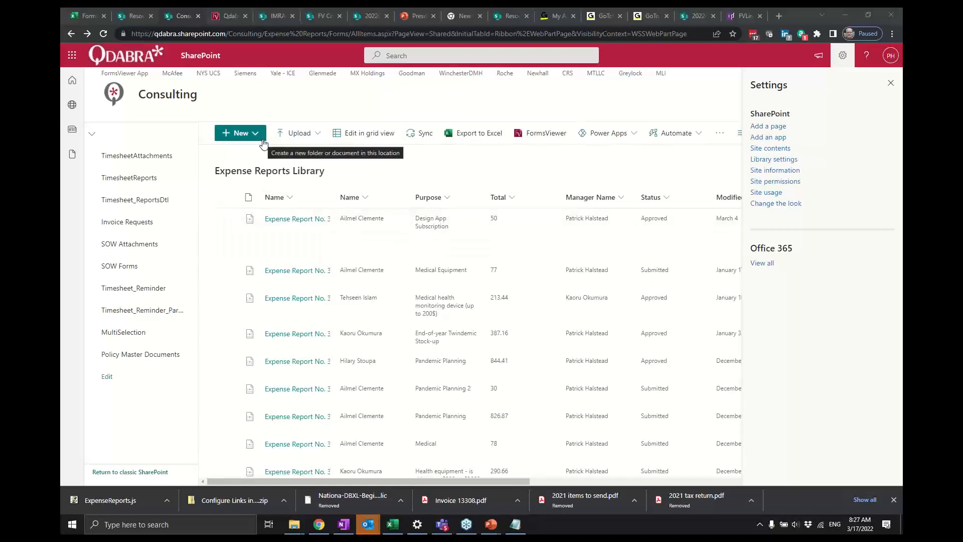
{"action": "left_click", "coordinate": [779, 149]}
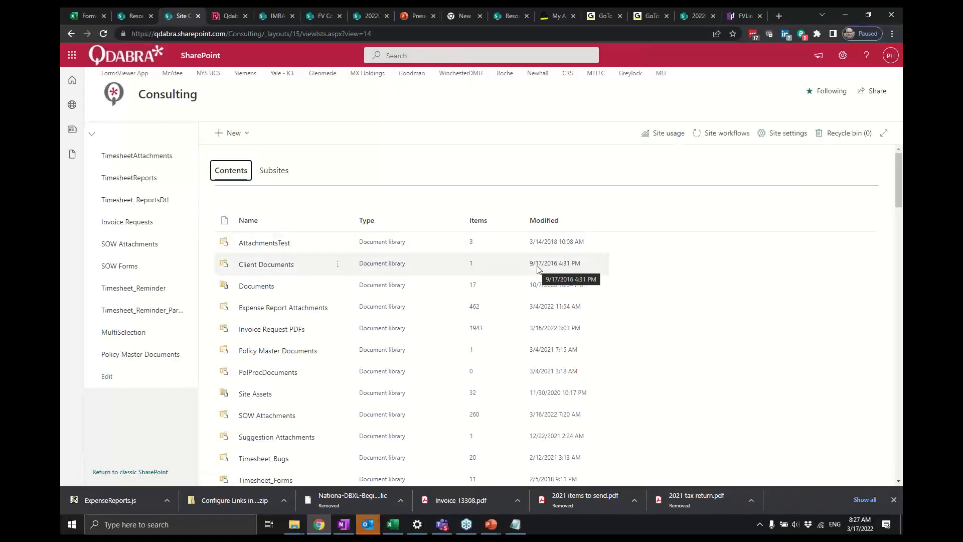
{"action": "scroll", "coordinate": [537, 270], "scroll_direction": "down", "scroll_amount": 3}
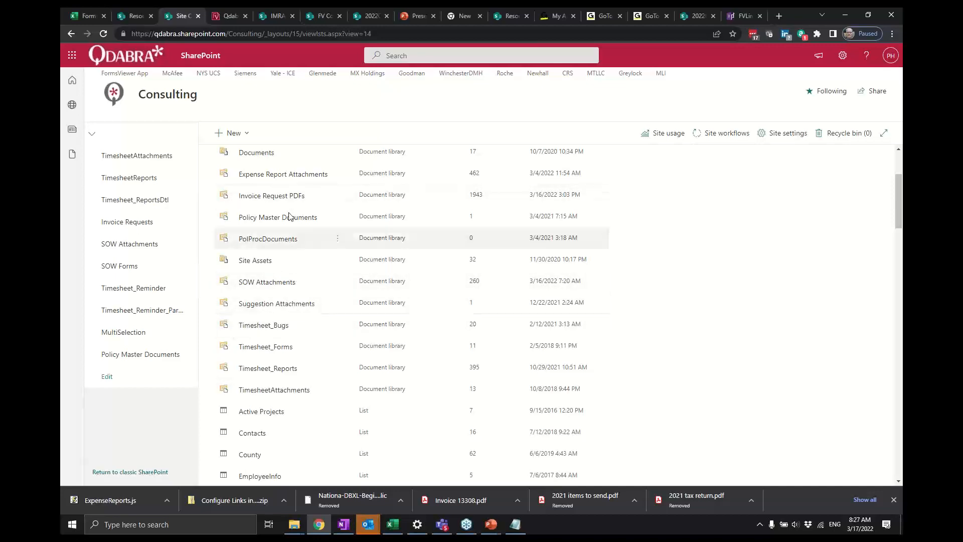
{"action": "scroll", "coordinate": [290, 217], "scroll_direction": "up", "scroll_amount": 3}
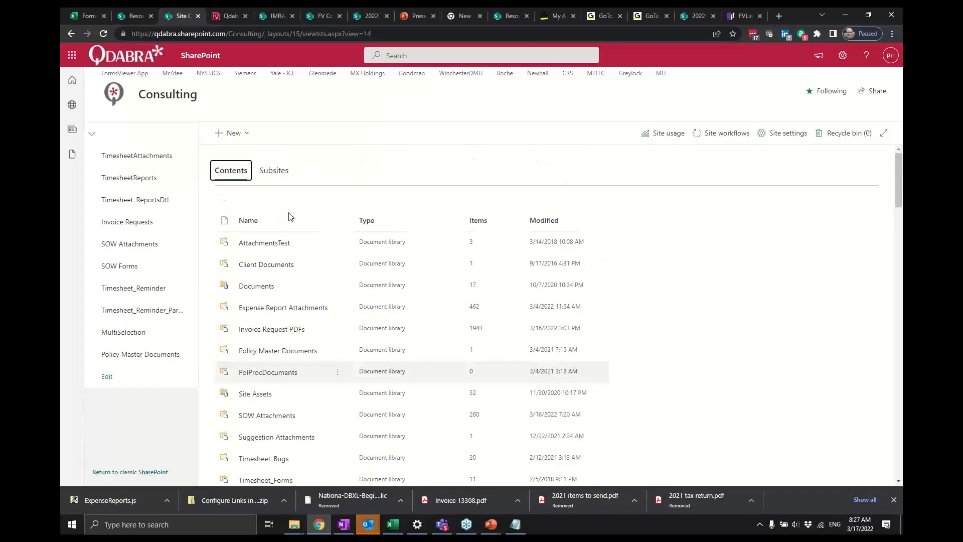
{"action": "scroll", "coordinate": [290, 217], "scroll_direction": "down", "scroll_amount": 9}
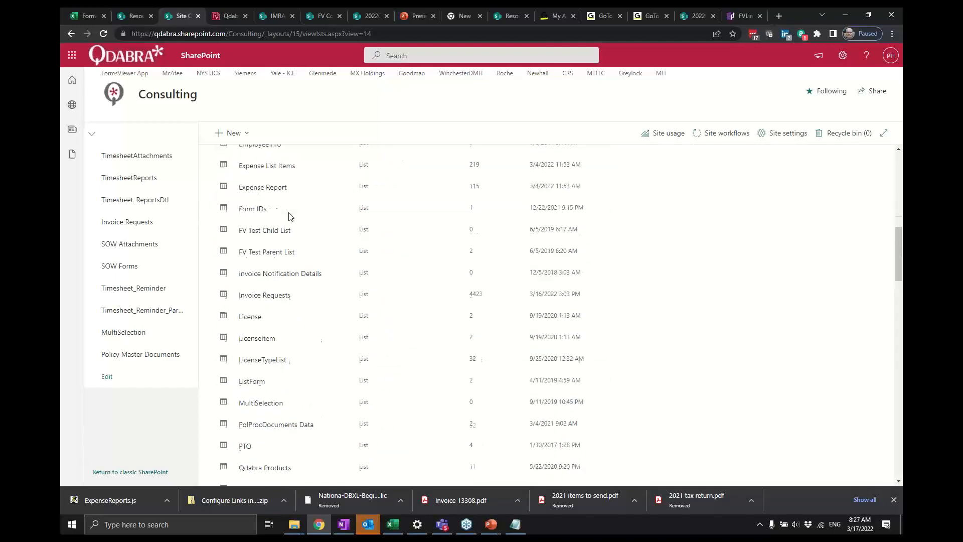
{"action": "scroll", "coordinate": [290, 216], "scroll_direction": "down", "scroll_amount": 3}
{"action": "scroll", "coordinate": [289, 217], "scroll_direction": "down", "scroll_amount": 4}
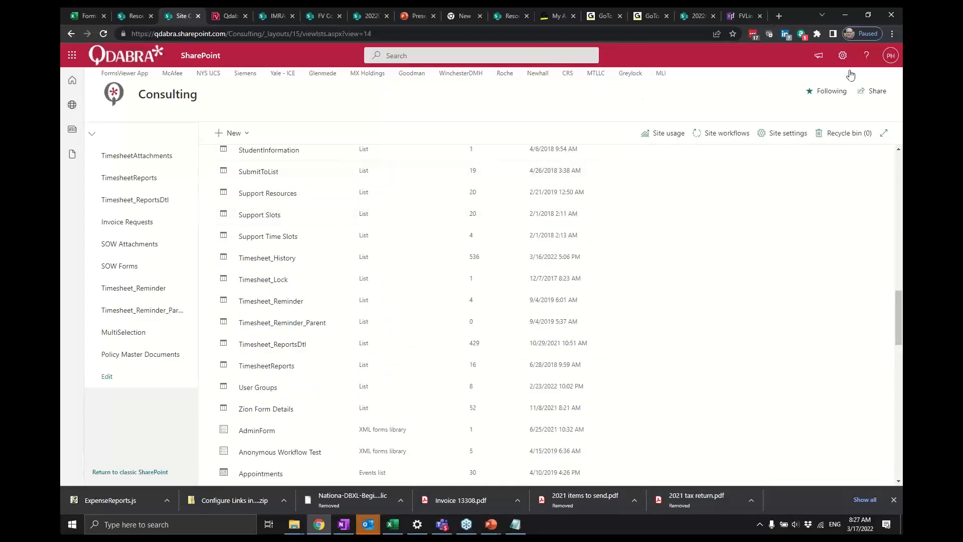
- Start adding a new app to the site and search the available apps for FormsViewer
{"action": "left_click", "coordinate": [842, 55]}
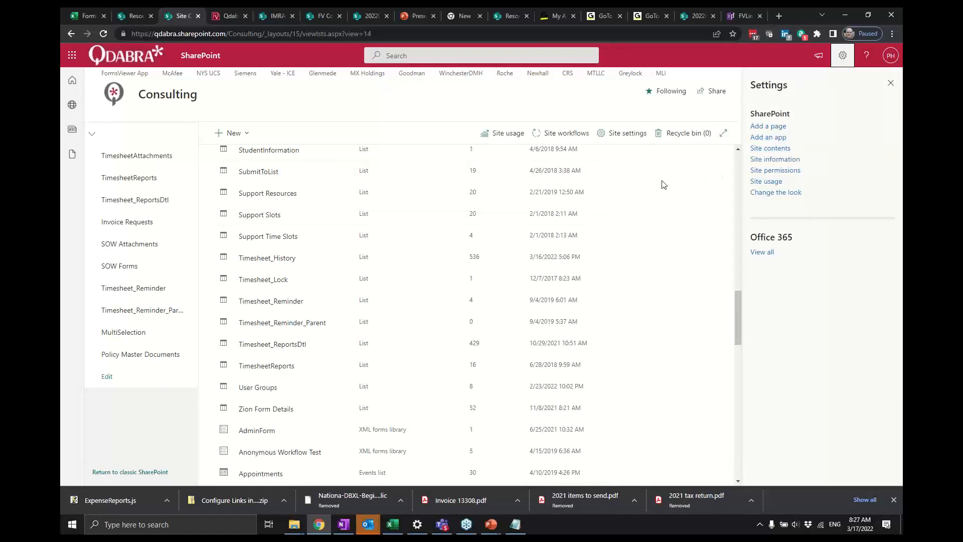
{"action": "left_click", "coordinate": [890, 83]}
{"action": "left_click", "coordinate": [249, 135]}
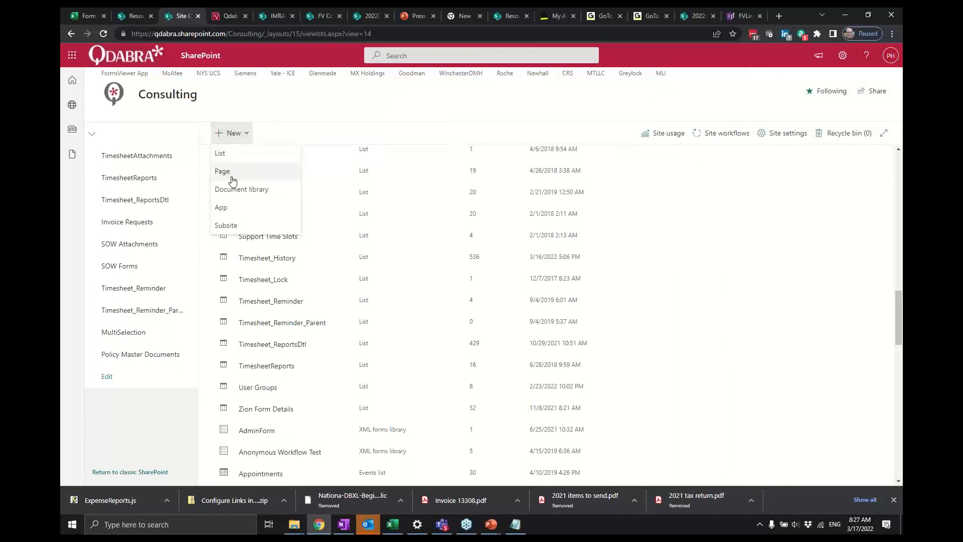
{"action": "left_click", "coordinate": [233, 213]}
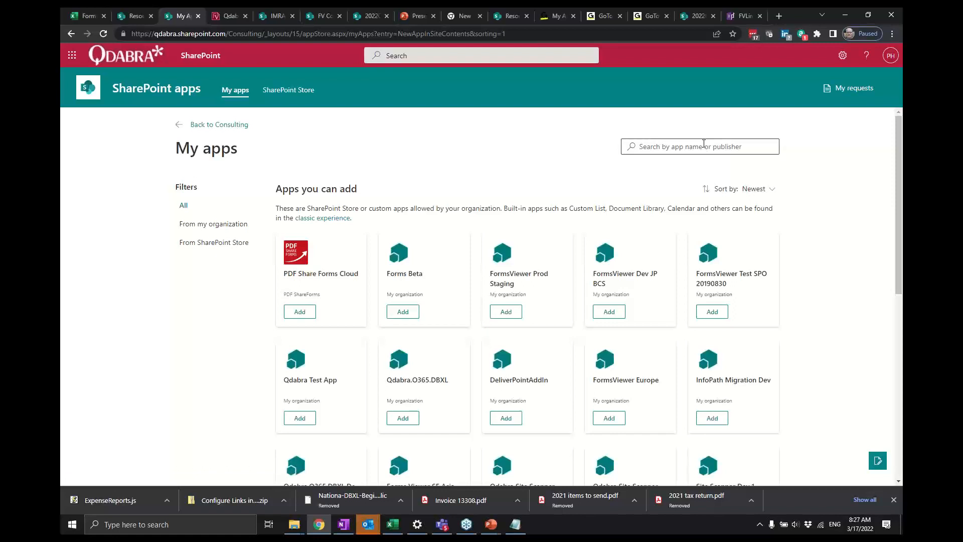
{"action": "left_click", "coordinate": [704, 144]}
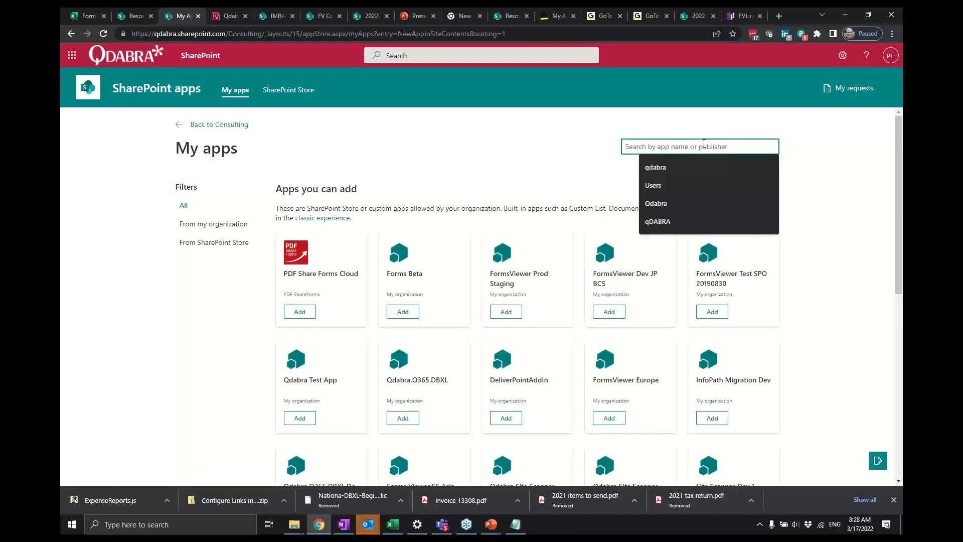
{"action": "type", "text": "FormsViewer"}
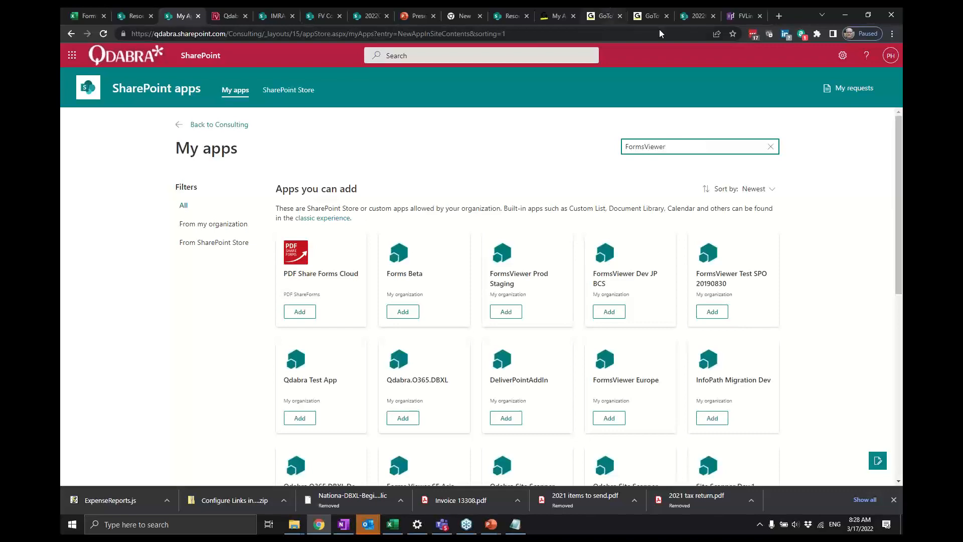
- Go back to the InfoPathDev installation folder, open the FormsViewer Extensions page and start its SharePoint Online download
{"action": "left_click", "coordinate": [741, 19]}
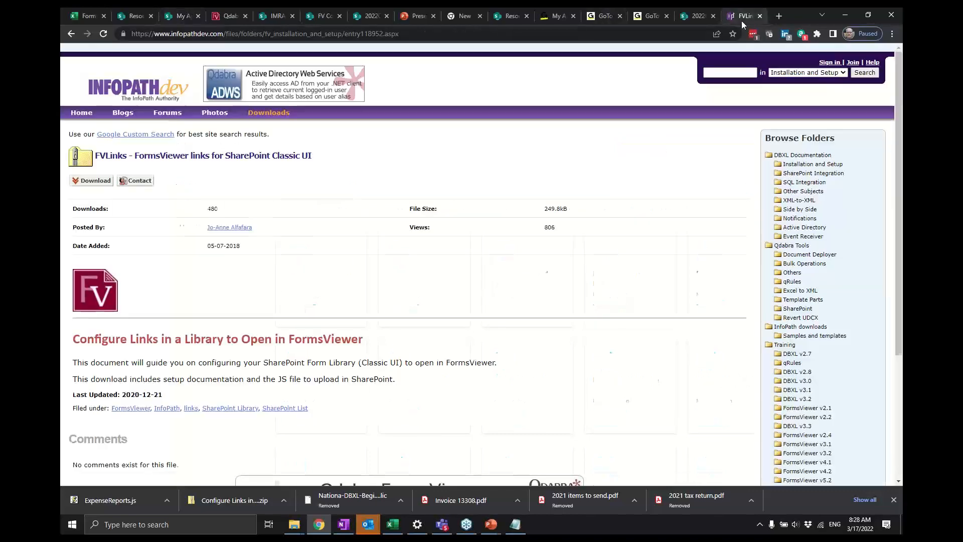
{"action": "left_click", "coordinate": [71, 34]}
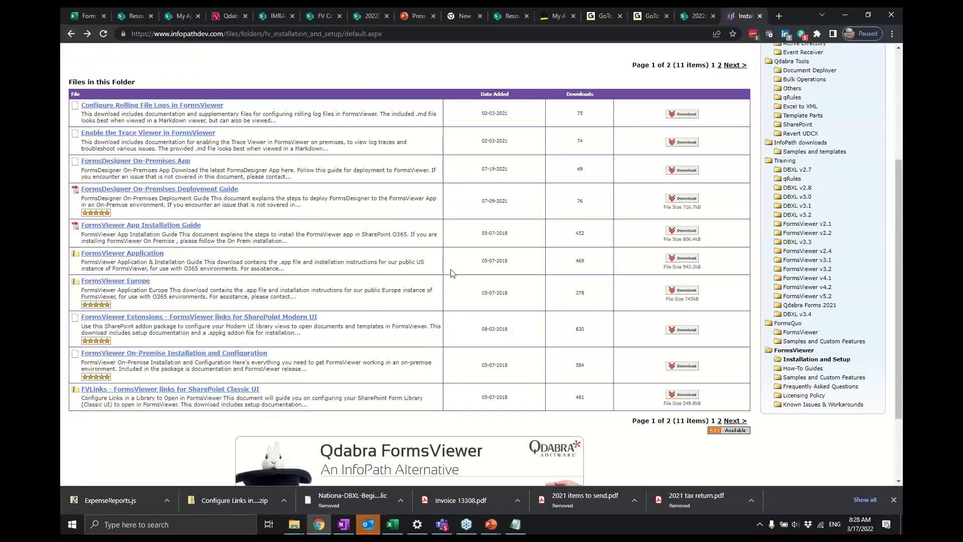
{"action": "left_click", "coordinate": [217, 317]}
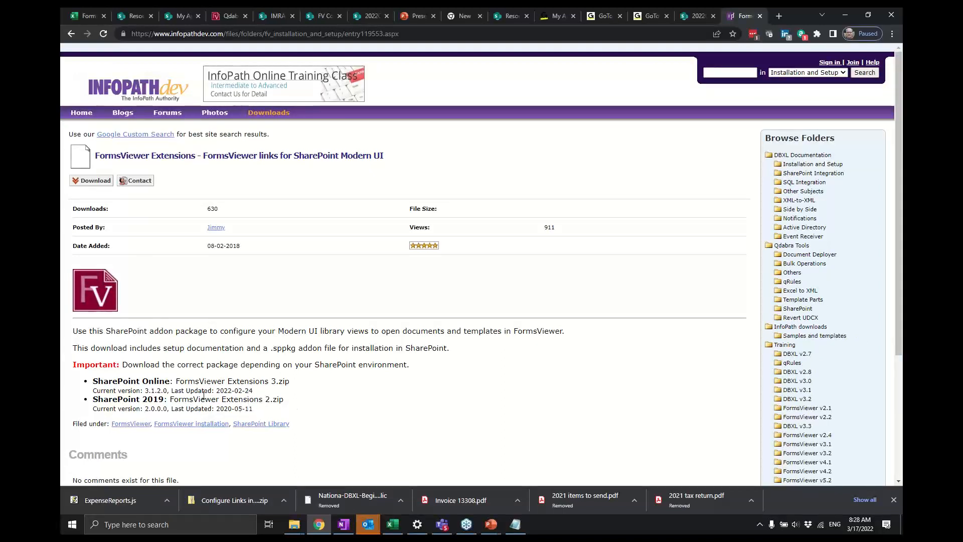
{"action": "left_click_drag", "start_coordinate": [148, 382], "coordinate": [168, 384]}
{"action": "left_click", "coordinate": [169, 392]}
{"action": "left_click", "coordinate": [97, 181]}
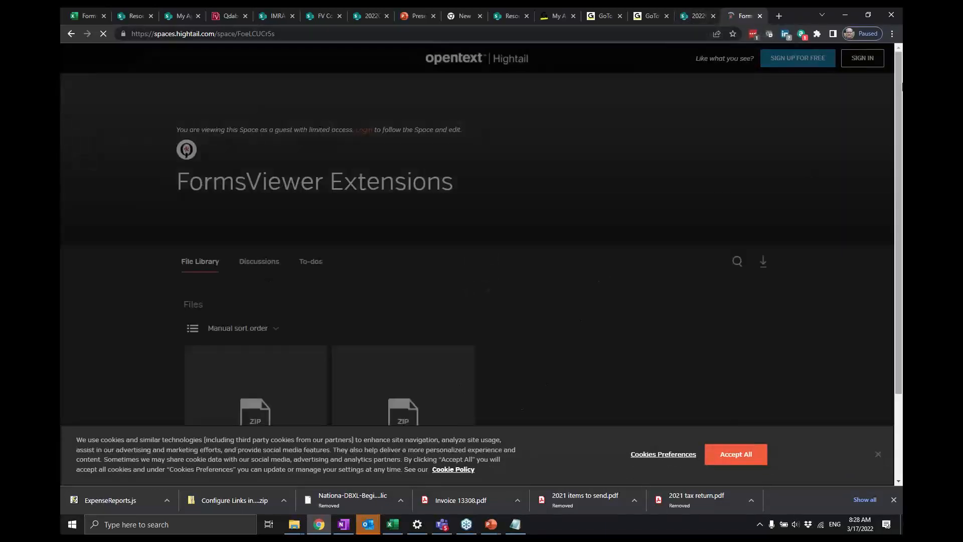
- Filter the apps to those from my organization and review the added FormsViewer Extensions app's details
{"action": "left_click", "coordinate": [692, 19]}
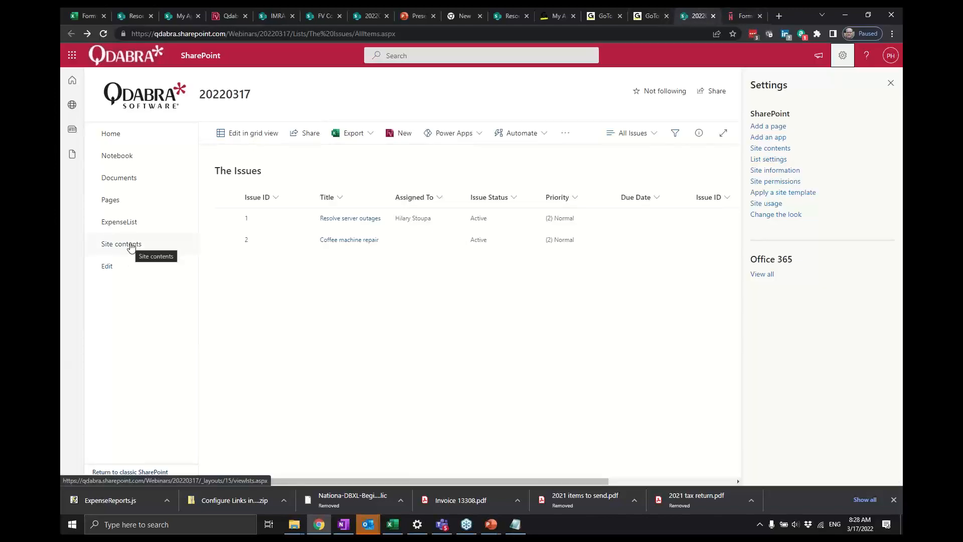
{"action": "left_click", "coordinate": [173, 19]}
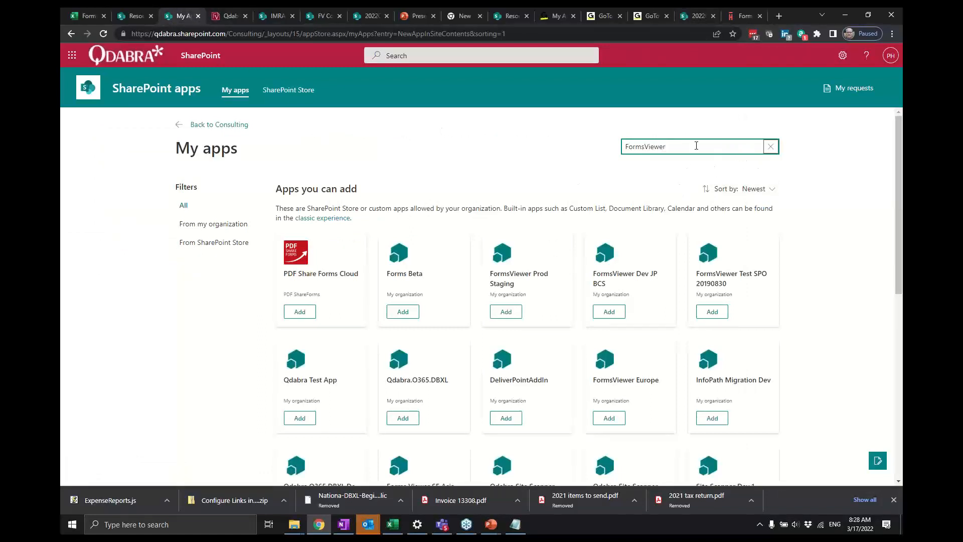
{"action": "left_click", "coordinate": [214, 229]}
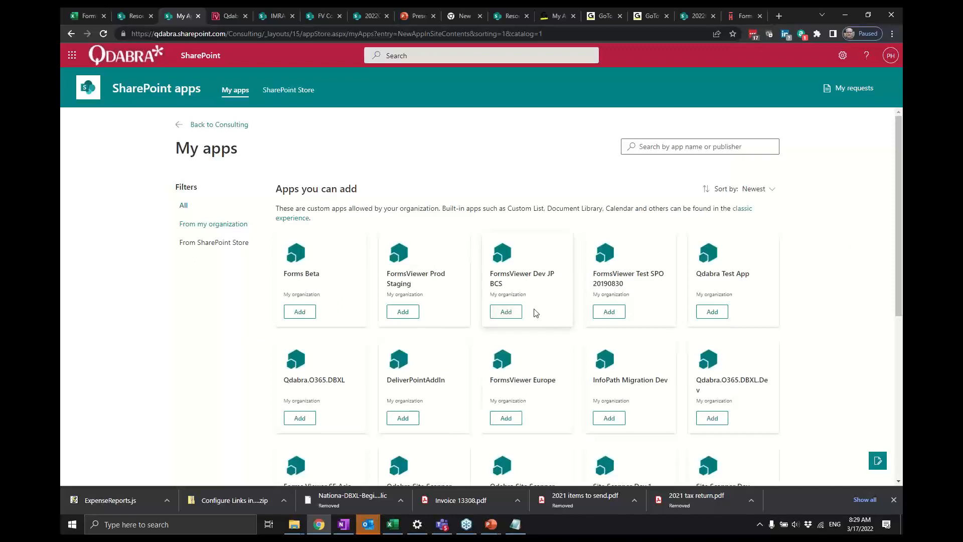
{"action": "scroll", "coordinate": [535, 312], "scroll_direction": "down", "scroll_amount": 3}
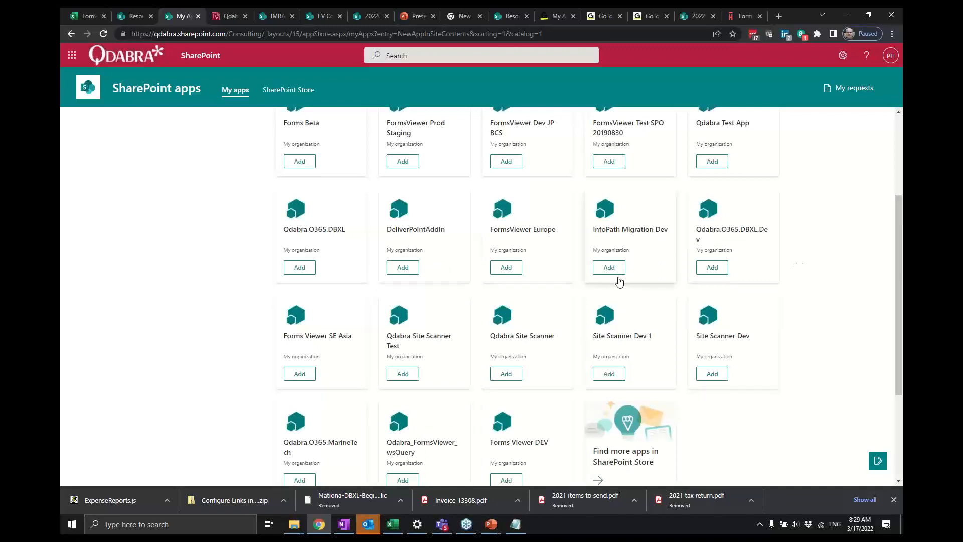
{"action": "scroll", "coordinate": [620, 277], "scroll_direction": "down", "scroll_amount": 3}
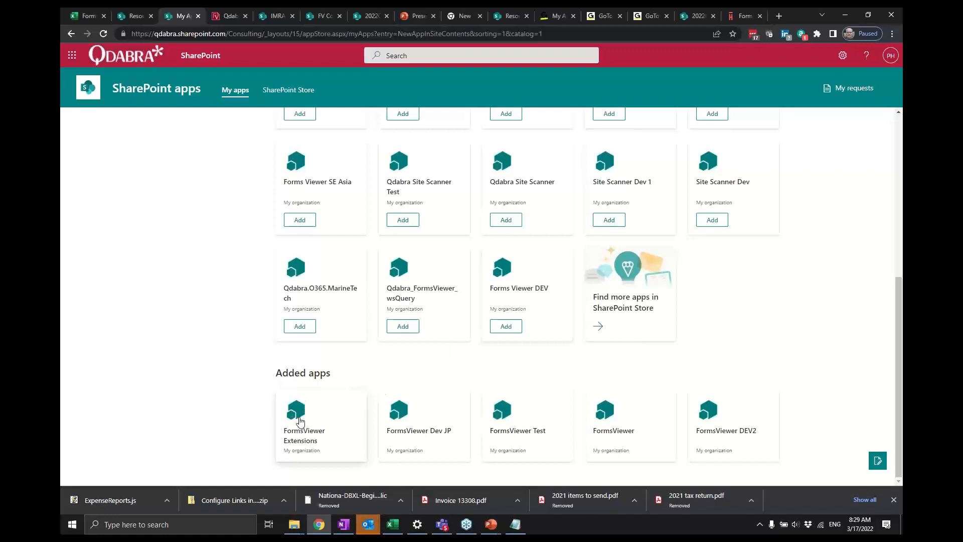
{"action": "left_click", "coordinate": [296, 434]}
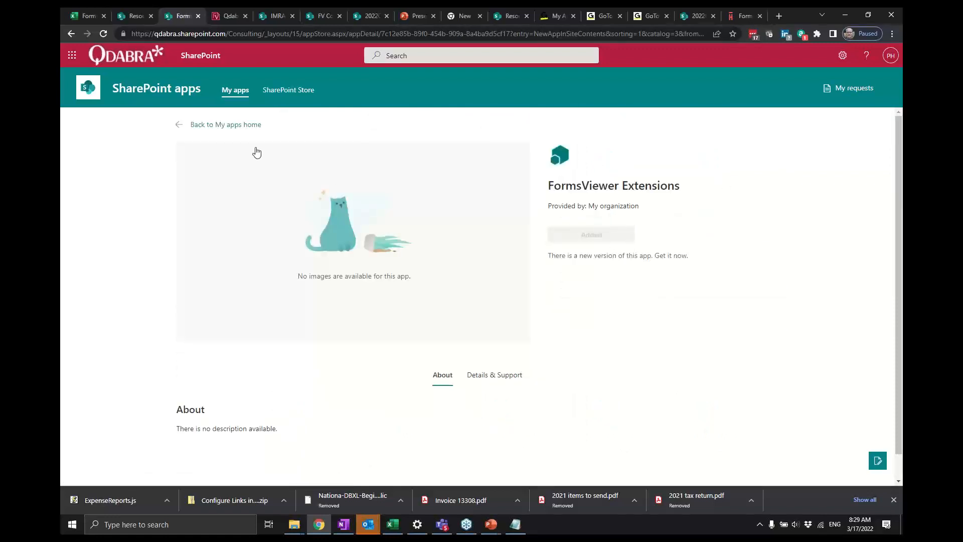
{"action": "left_click", "coordinate": [71, 33]}
{"action": "left_click", "coordinate": [71, 33]}
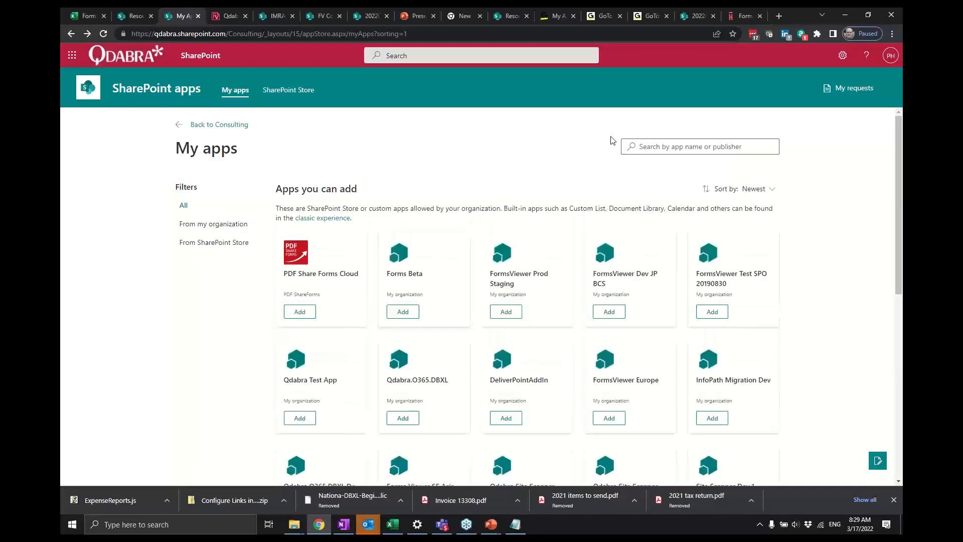
- On the Hightail FormsViewer Extensions space, accept cookies and download the current version of all files, declining the sign-up
{"action": "left_click", "coordinate": [736, 19]}
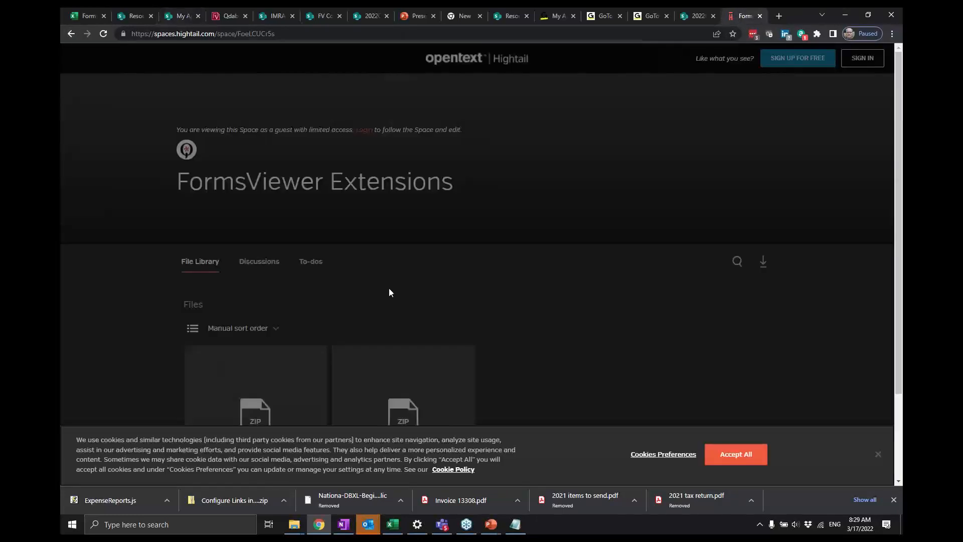
{"action": "scroll", "coordinate": [389, 293], "scroll_direction": "down", "scroll_amount": 2}
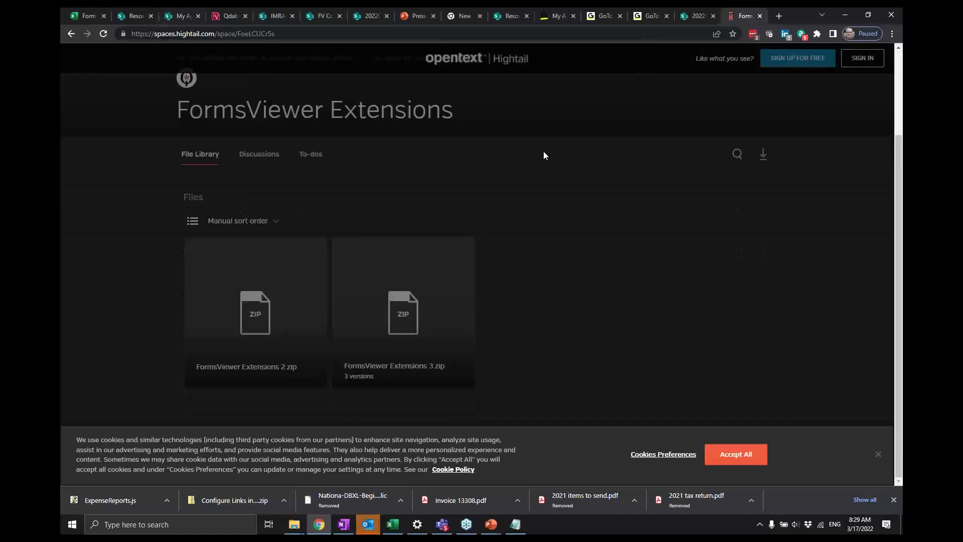
{"action": "left_click", "coordinate": [717, 455]}
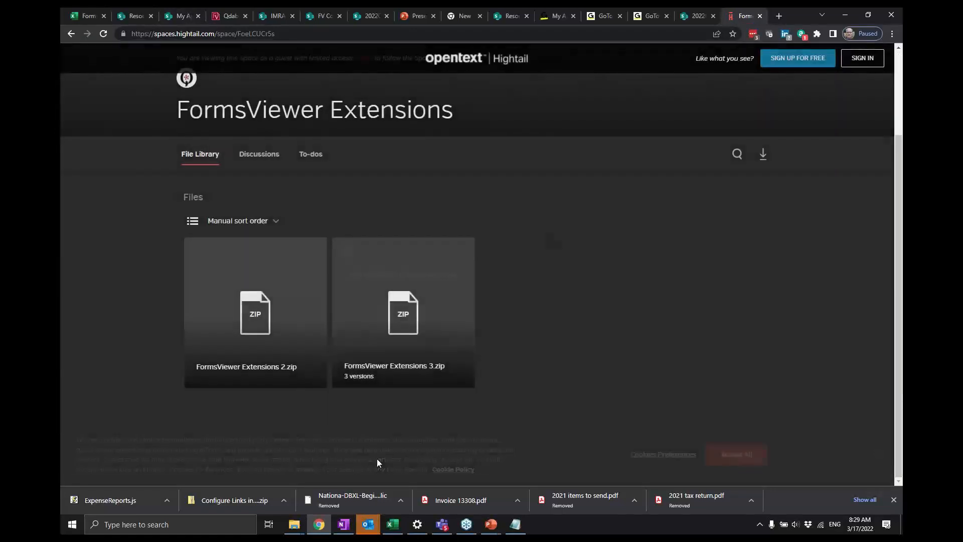
{"action": "left_click", "coordinate": [762, 156]}
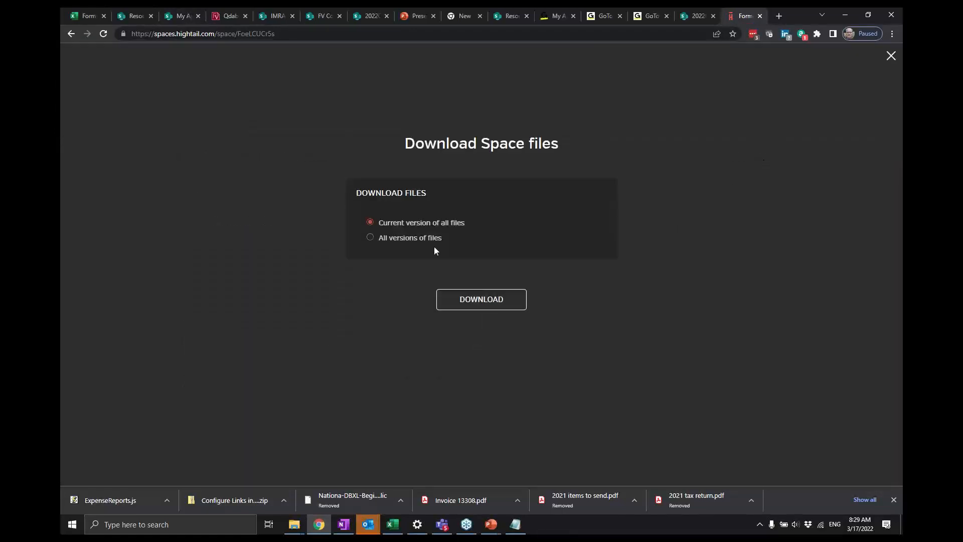
{"action": "left_click", "coordinate": [480, 303]}
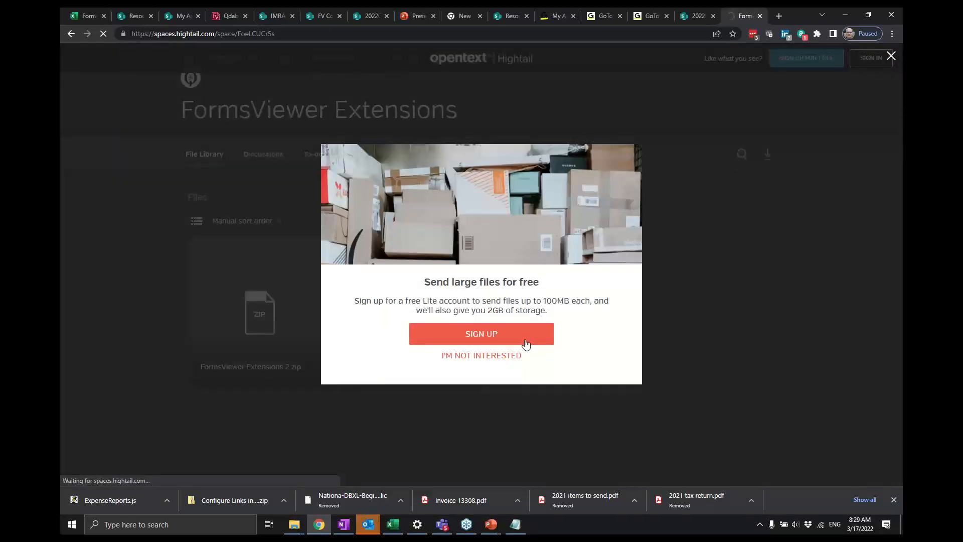
{"action": "left_click", "coordinate": [521, 355]}
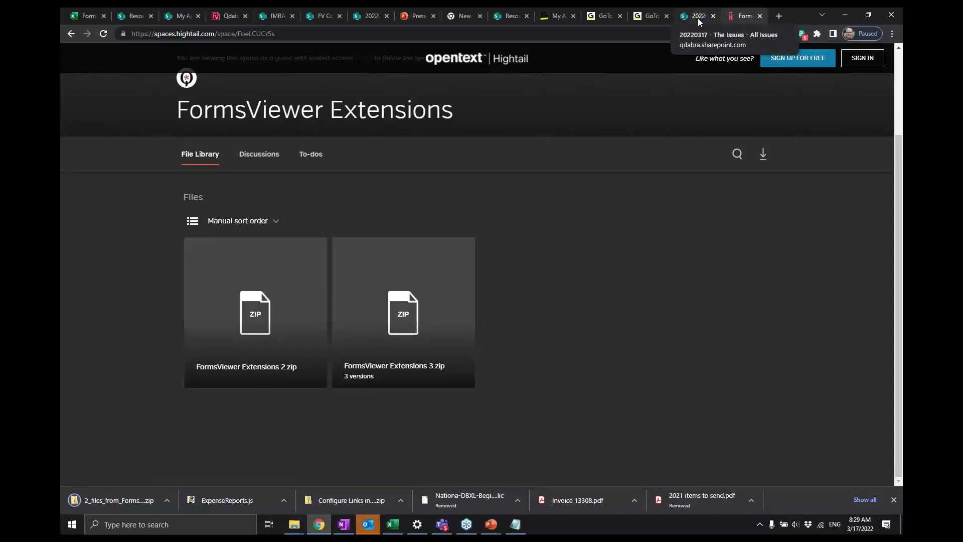
- Show the downloaded 2_files_from_FormsViewer_Extensions zip in its folder
{"action": "left_click", "coordinate": [165, 503]}
{"action": "left_click", "coordinate": [208, 464]}
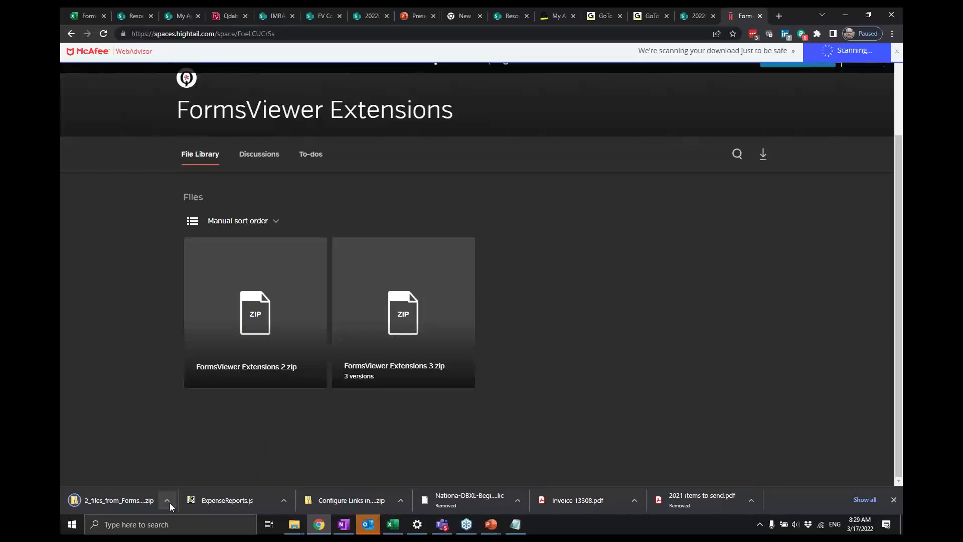
{"action": "left_click", "coordinate": [170, 502]}
{"action": "left_click", "coordinate": [209, 466]}
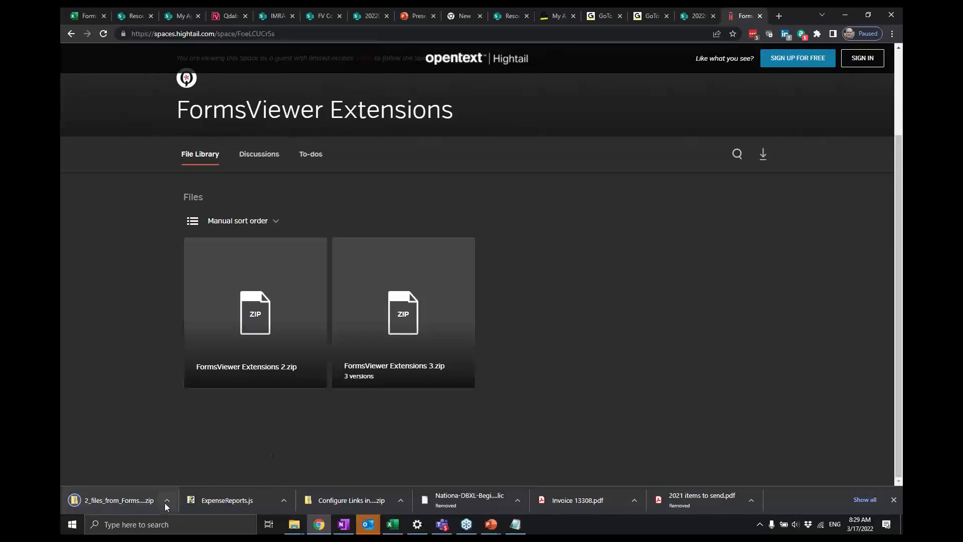
{"action": "left_click", "coordinate": [165, 503]}
{"action": "left_click", "coordinate": [194, 466]}
{"action": "left_click", "coordinate": [293, 530]}
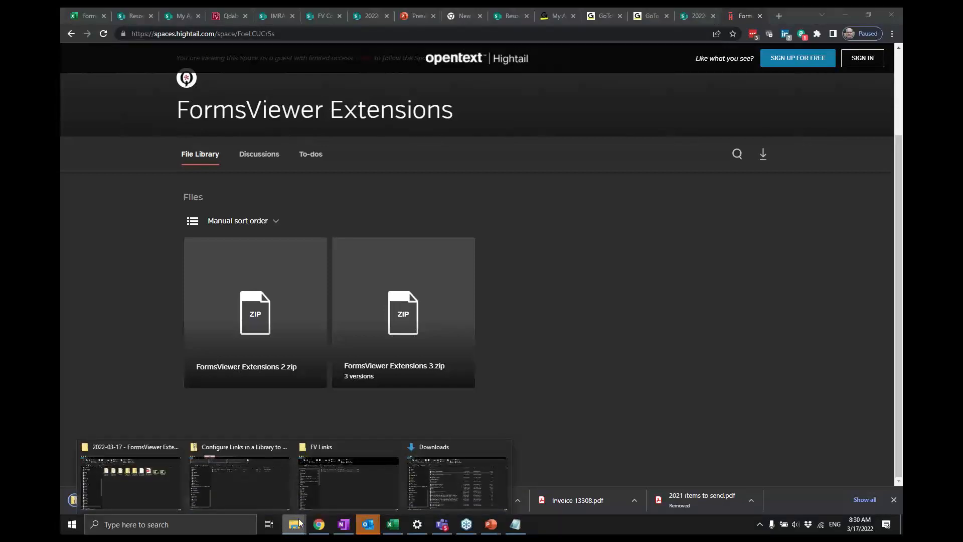
{"action": "left_click", "coordinate": [332, 484]}
{"action": "left_click", "coordinate": [339, 395]}
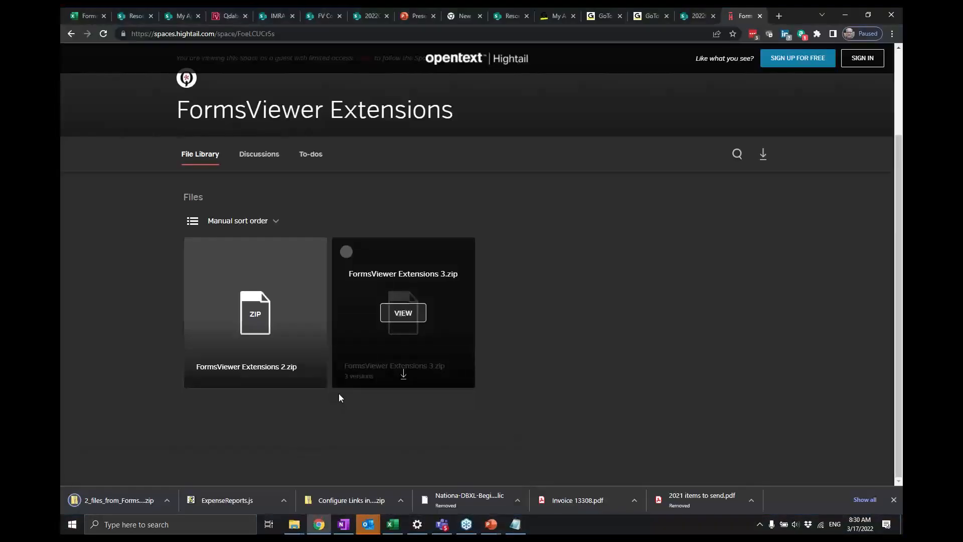
{"action": "left_click", "coordinate": [162, 504]}
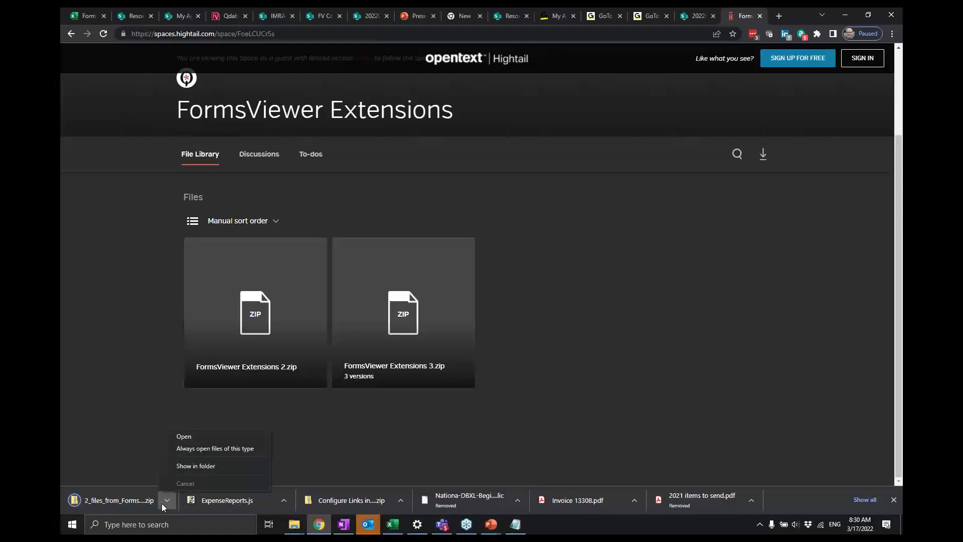
{"action": "left_click", "coordinate": [188, 468]}
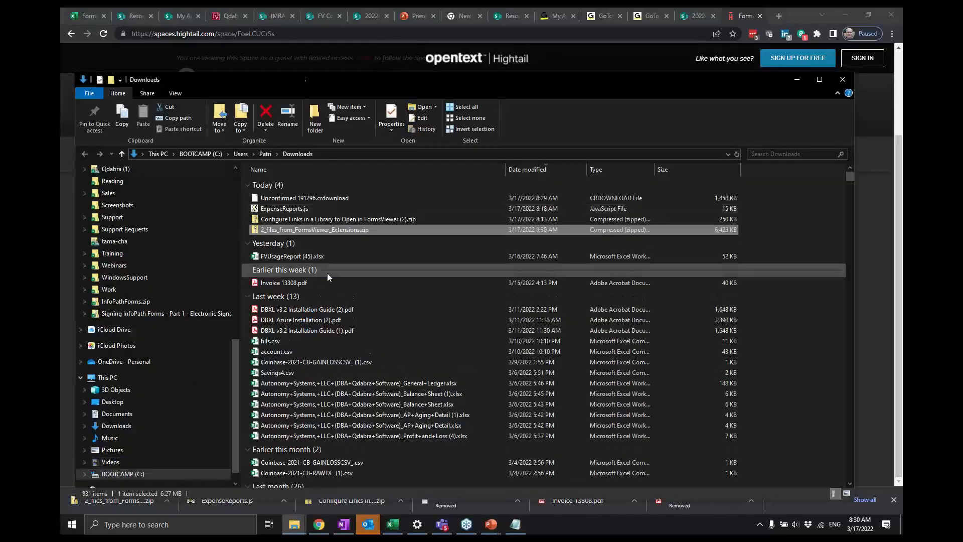
{"action": "double_click", "coordinate": [387, 229]}
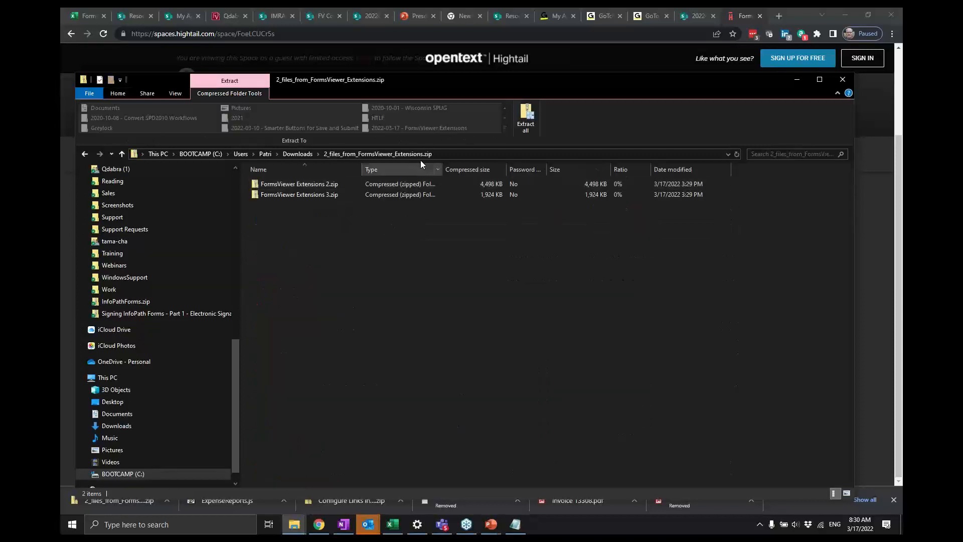
{"action": "left_click", "coordinate": [525, 118]}
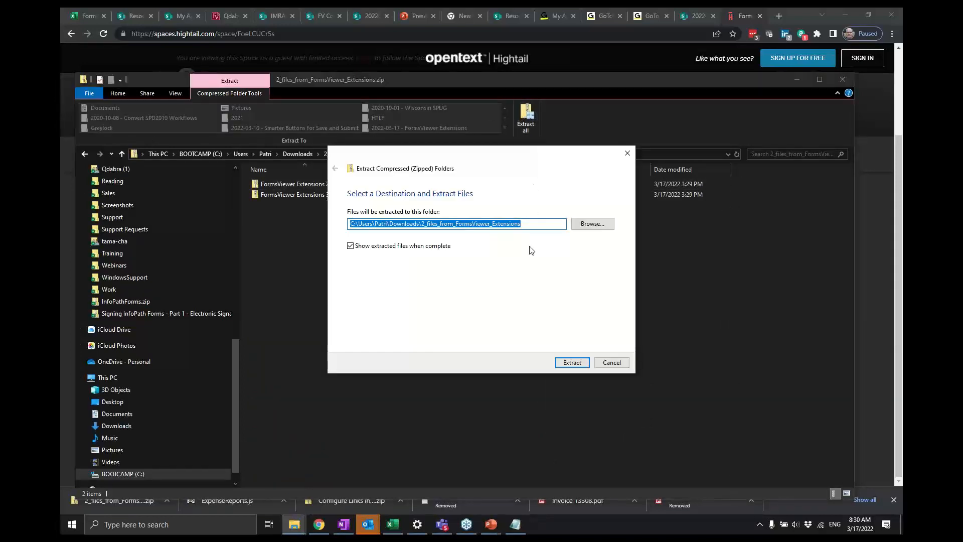
{"action": "left_click", "coordinate": [612, 362]}
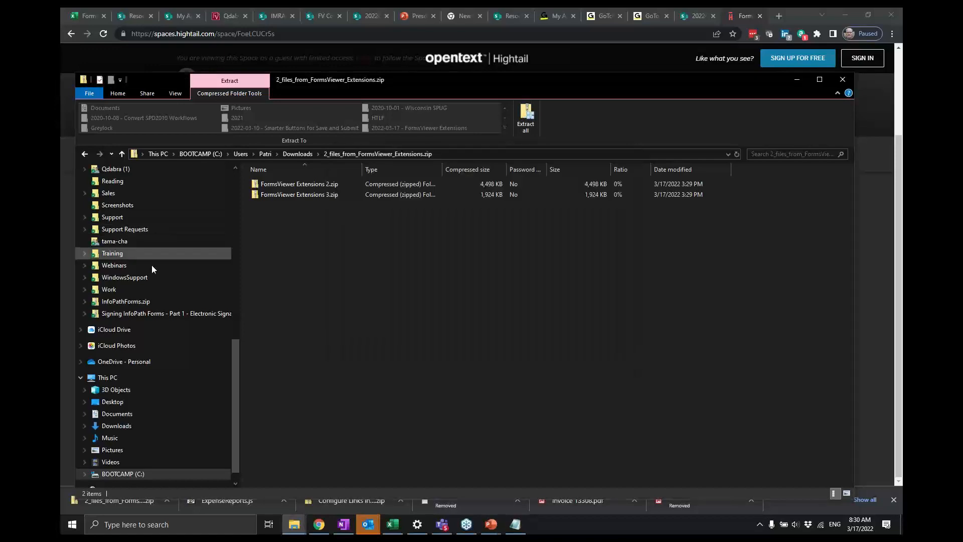
- Open the Configuring the FormsViewer Extension Add-on PDF from the Webinars FormsViewer Extensions 2 folder and review its contents list
{"action": "left_click", "coordinate": [128, 265]}
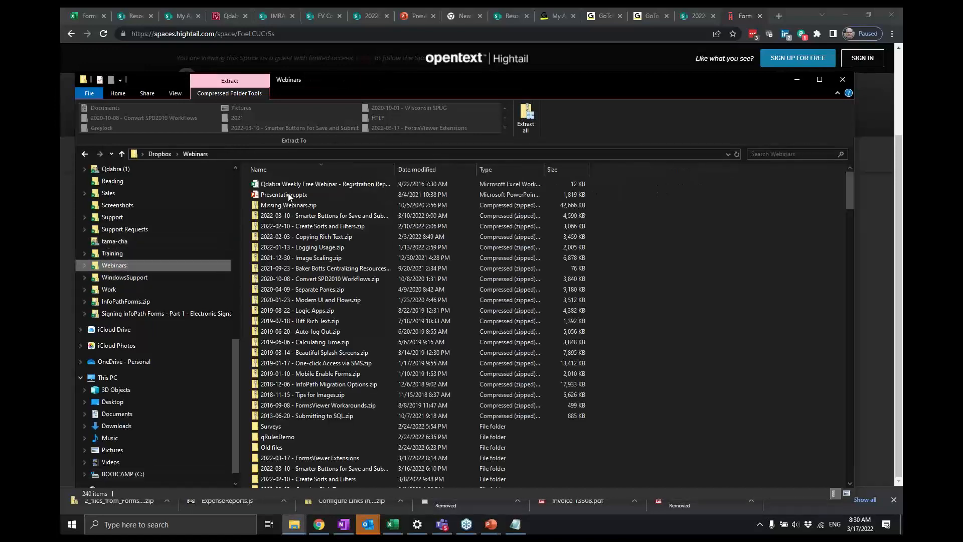
{"action": "left_click", "coordinate": [318, 458]}
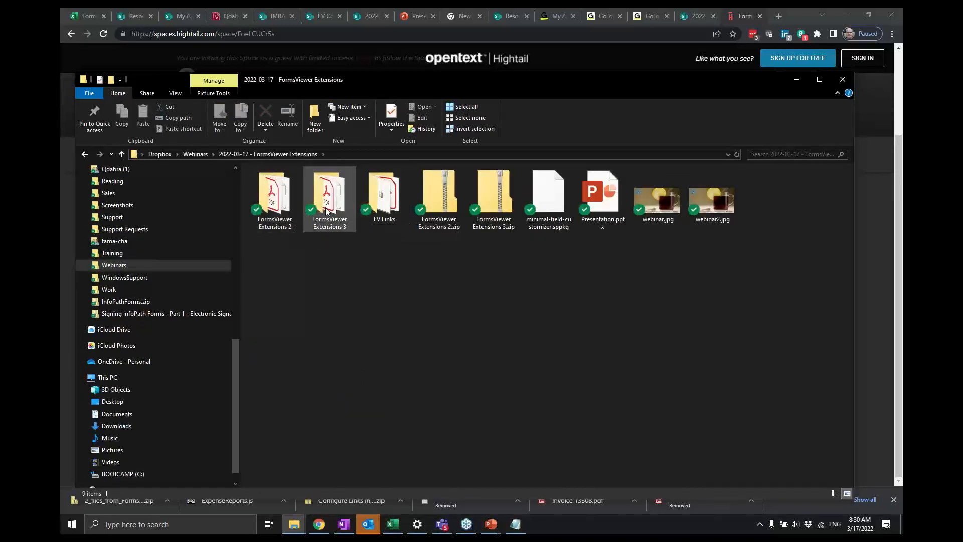
{"action": "double_click", "coordinate": [271, 200]}
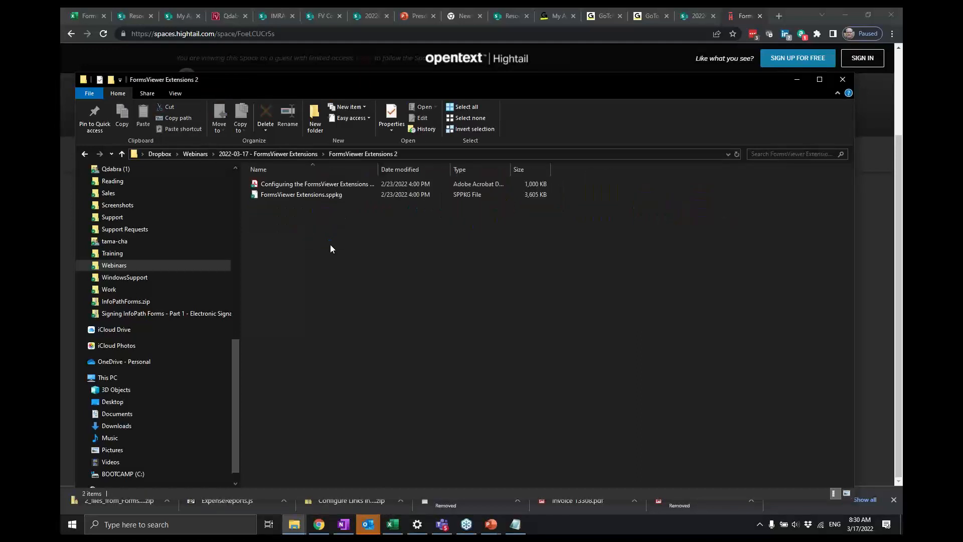
{"action": "left_click", "coordinate": [345, 185]}
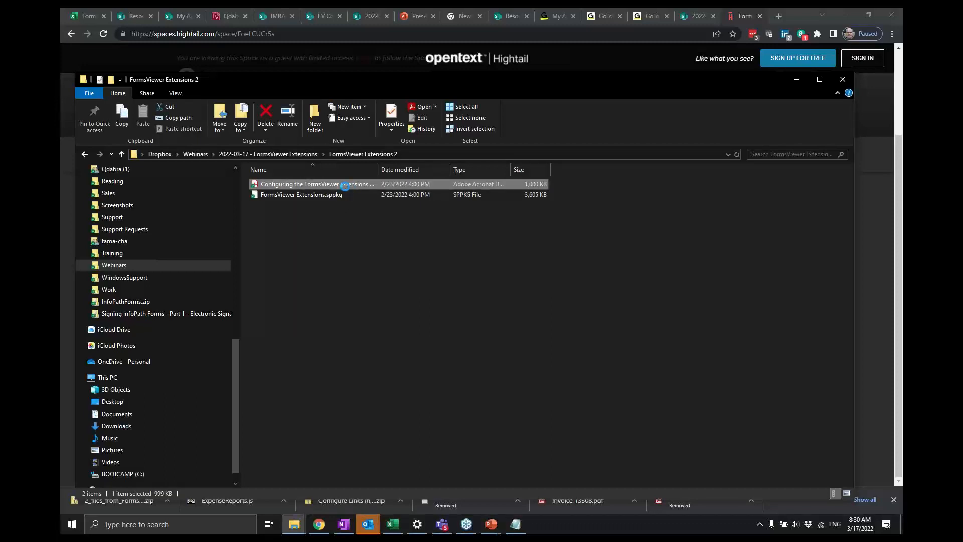
{"action": "double_click", "coordinate": [350, 186]}
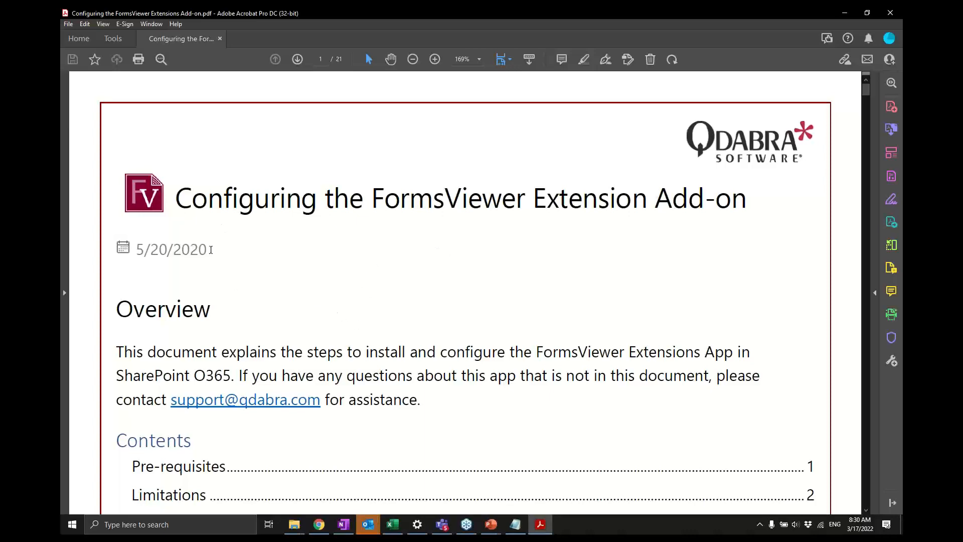
{"action": "scroll", "coordinate": [211, 251], "scroll_direction": "down", "scroll_amount": 7}
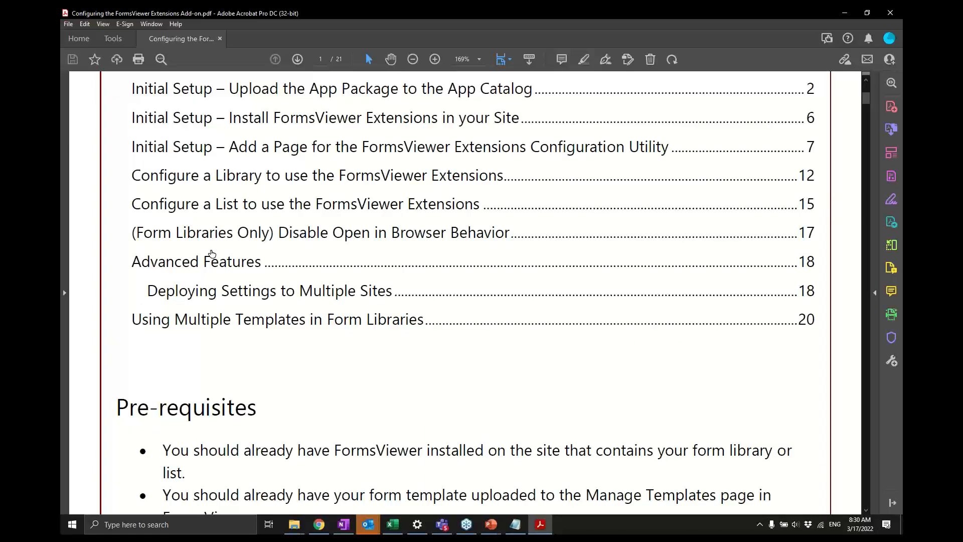
{"action": "scroll", "coordinate": [211, 253], "scroll_direction": "down", "scroll_amount": 10}
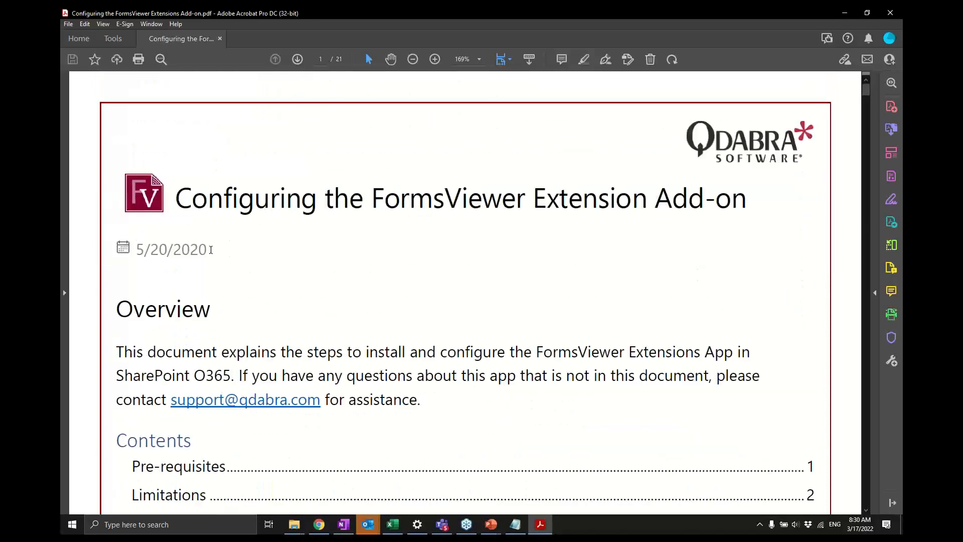
{"action": "scroll", "coordinate": [211, 250], "scroll_direction": "down", "scroll_amount": 7}
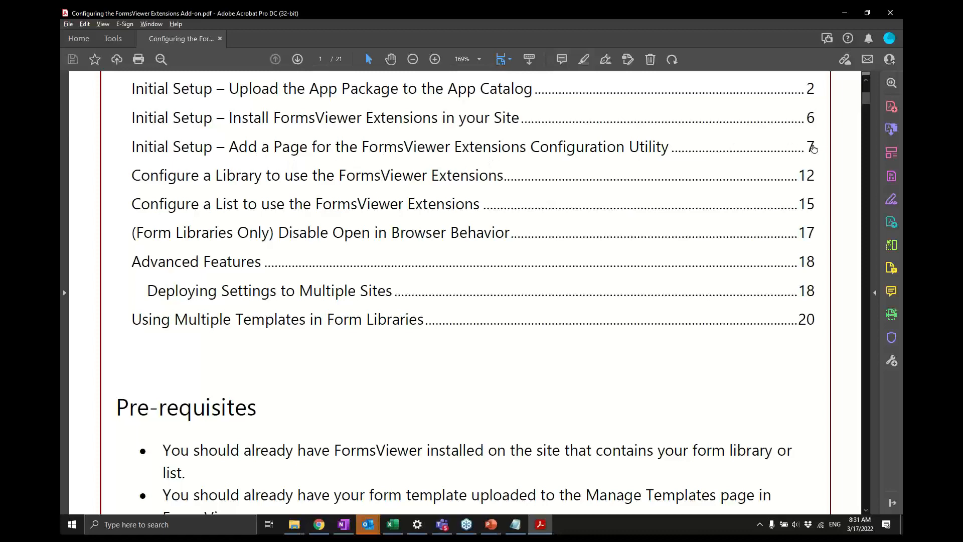
- Return to the browser, go back to the Consulting site contents and browse its libraries and apps
{"action": "key", "text": "alt+Tab"}
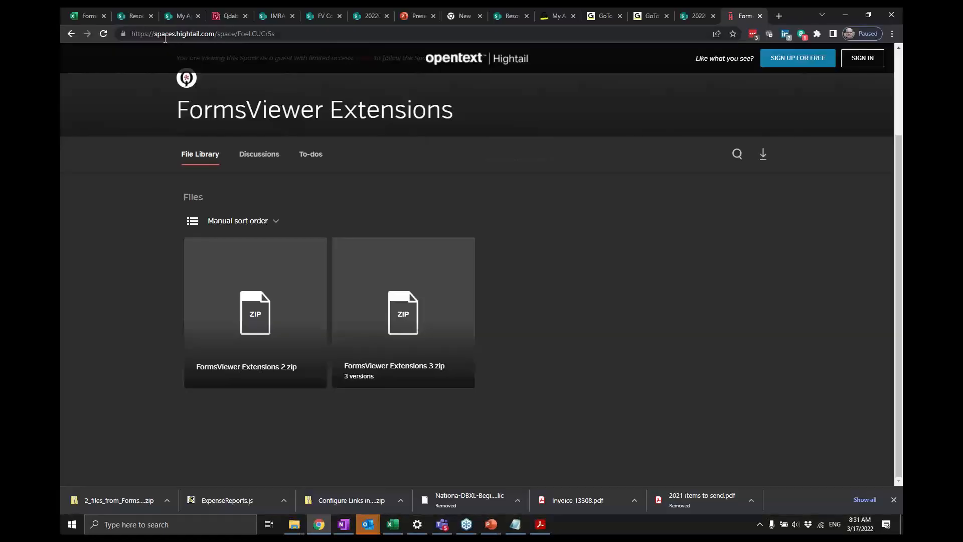
{"action": "left_click", "coordinate": [176, 20]}
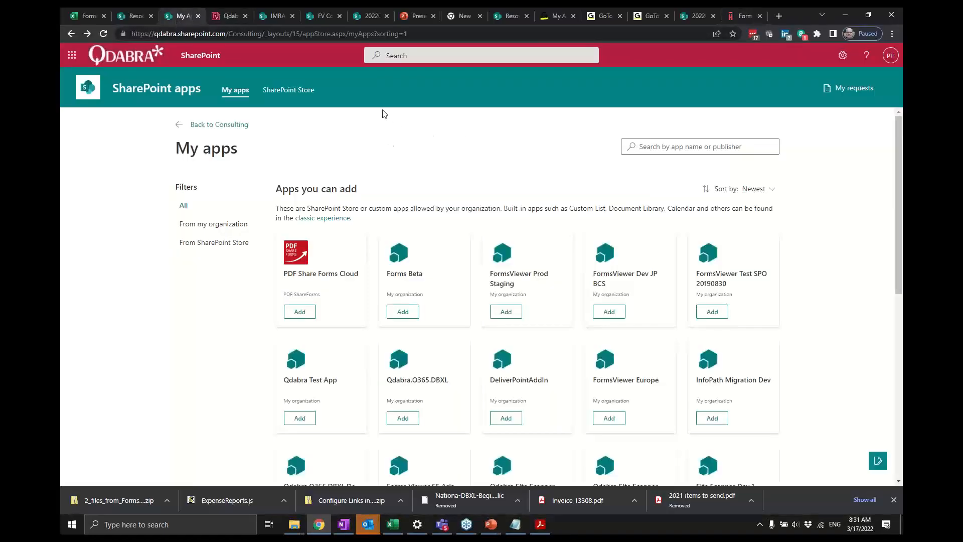
{"action": "left_click", "coordinate": [71, 33]}
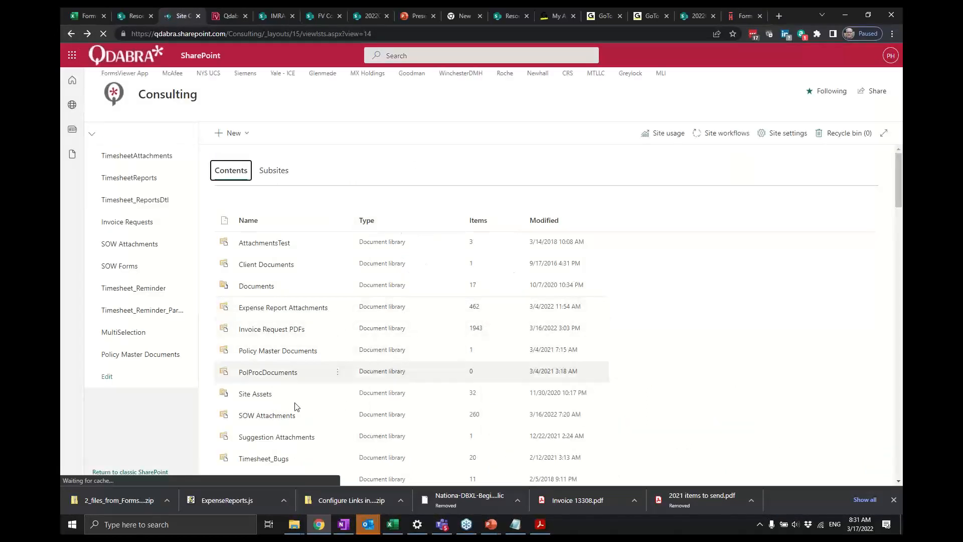
{"action": "scroll", "coordinate": [477, 406], "scroll_direction": "down", "scroll_amount": 3}
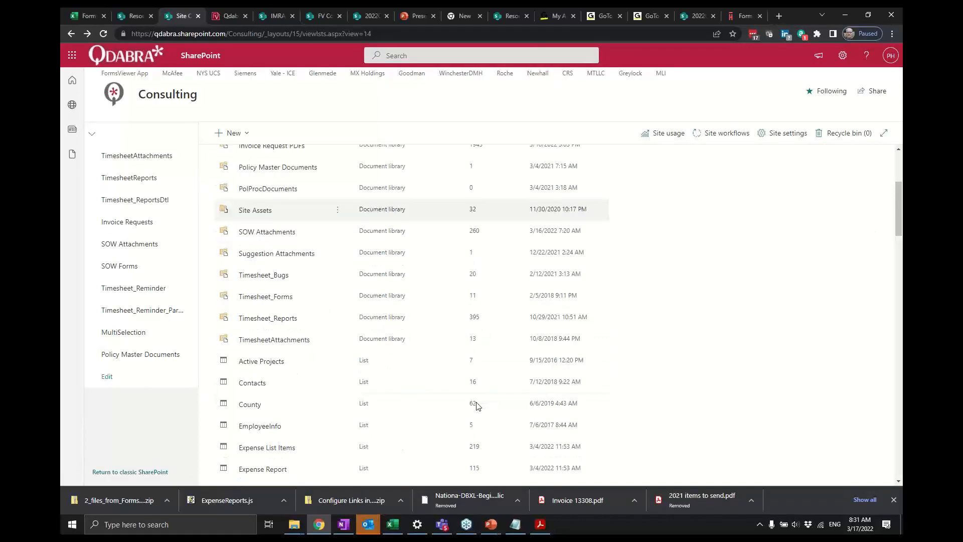
{"action": "scroll", "coordinate": [476, 407], "scroll_direction": "down", "scroll_amount": 10}
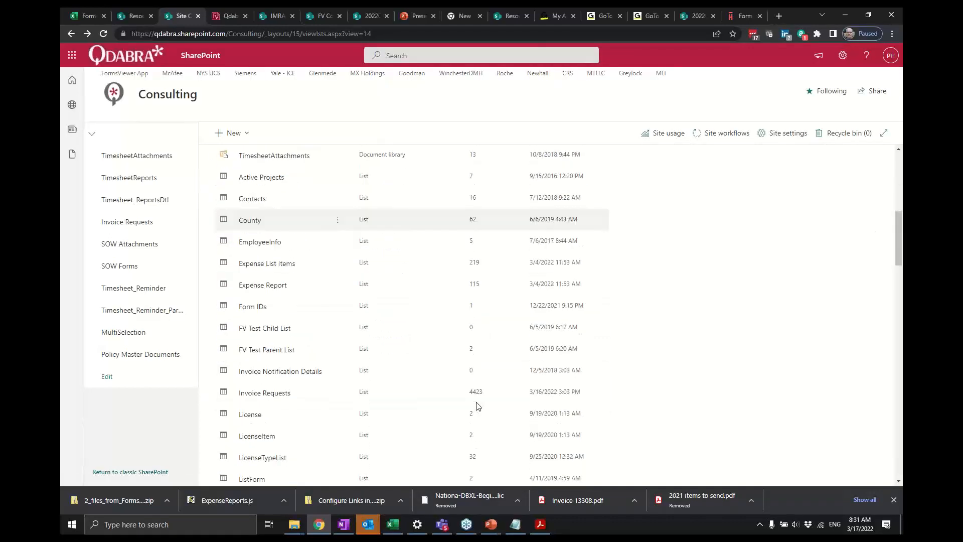
{"action": "scroll", "coordinate": [476, 407], "scroll_direction": "down", "scroll_amount": 10}
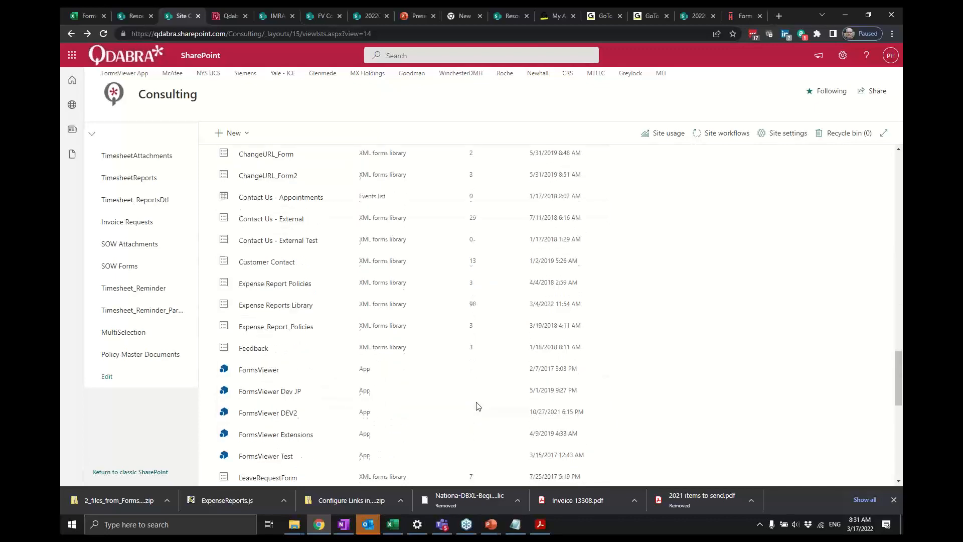
{"action": "scroll", "coordinate": [477, 404], "scroll_direction": "down", "scroll_amount": 3}
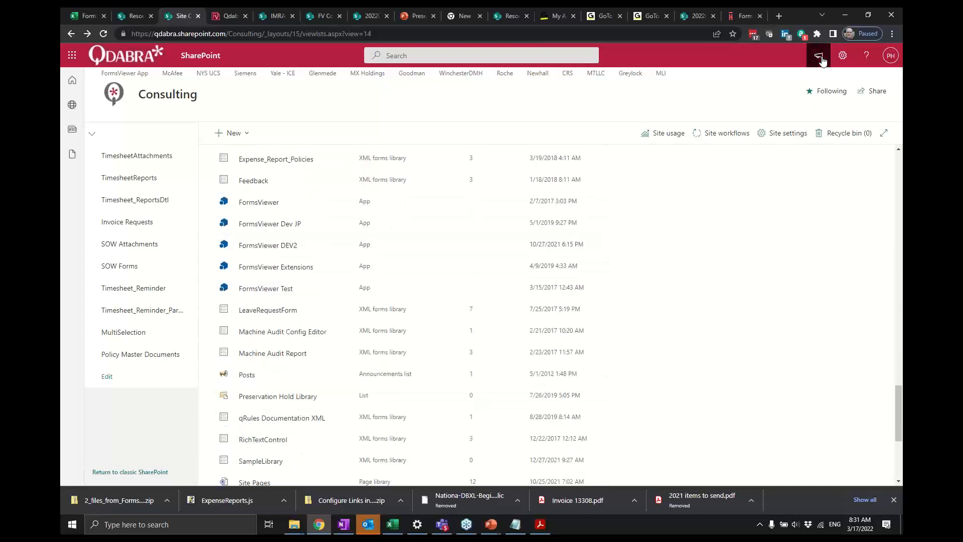
- Open the FormsViewer-Extensions-Config page from the site's Site Pages library
{"action": "left_click", "coordinate": [841, 56]}
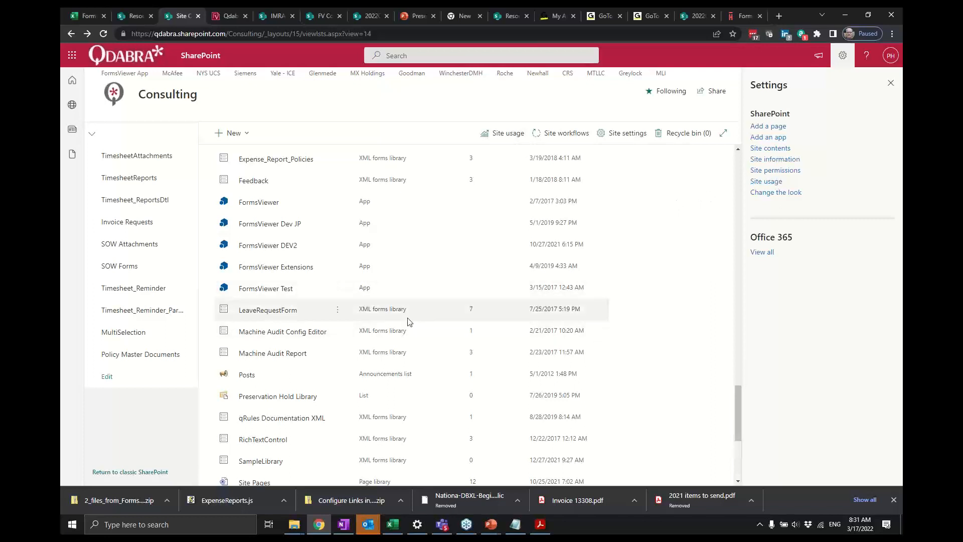
{"action": "scroll", "coordinate": [408, 320], "scroll_direction": "down", "scroll_amount": 2}
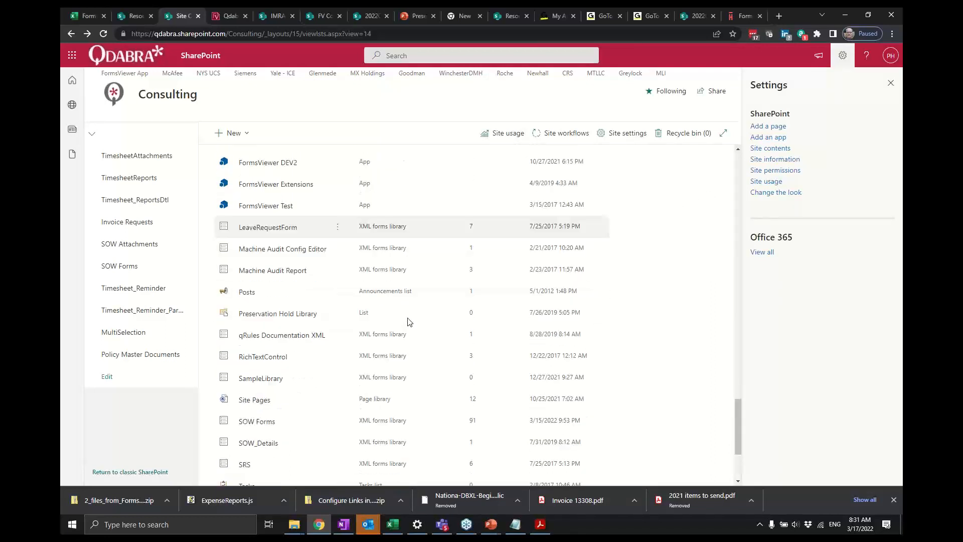
{"action": "left_click", "coordinate": [260, 402]}
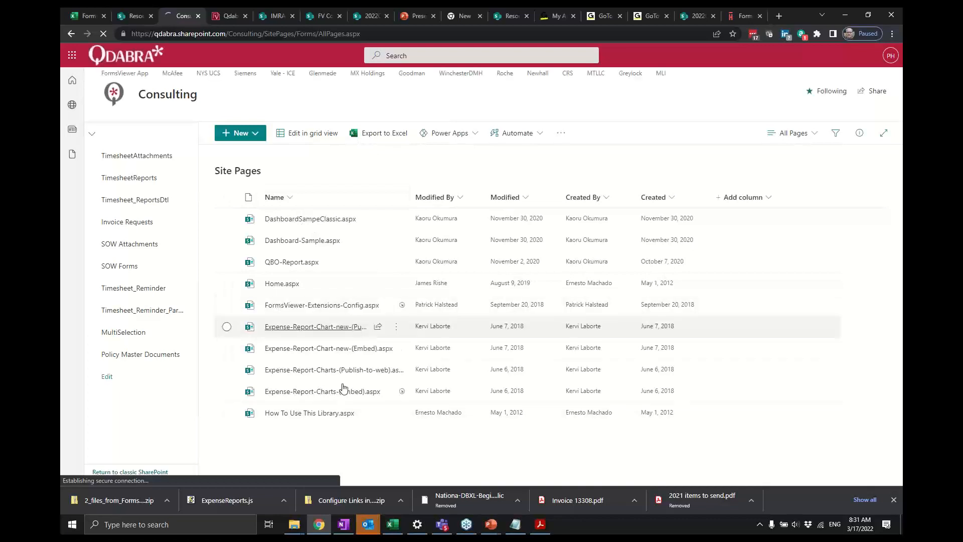
{"action": "left_click", "coordinate": [331, 307]}
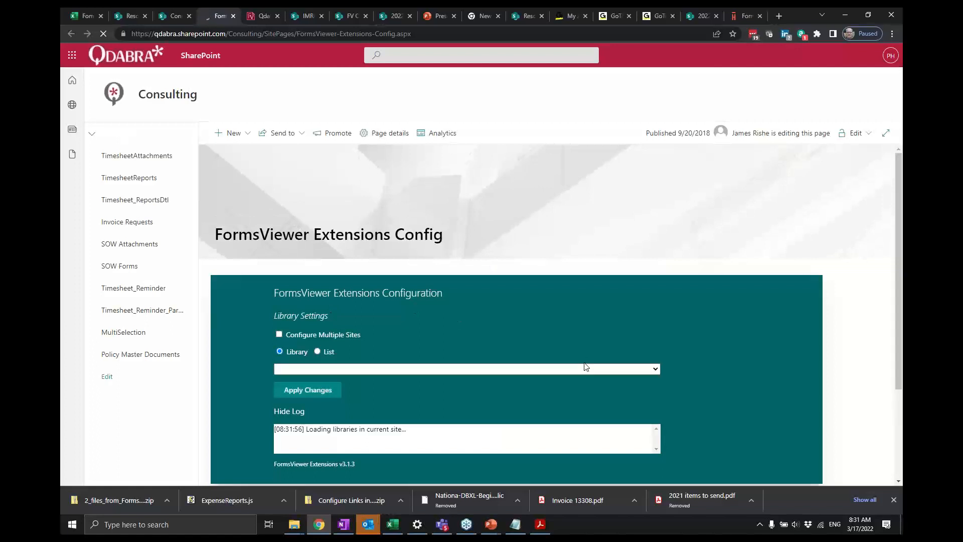
- Highlight the FormsViewer Extensions version label at the bottom of the configuration panel
{"action": "scroll", "coordinate": [576, 341], "scroll_direction": "down", "scroll_amount": 3}
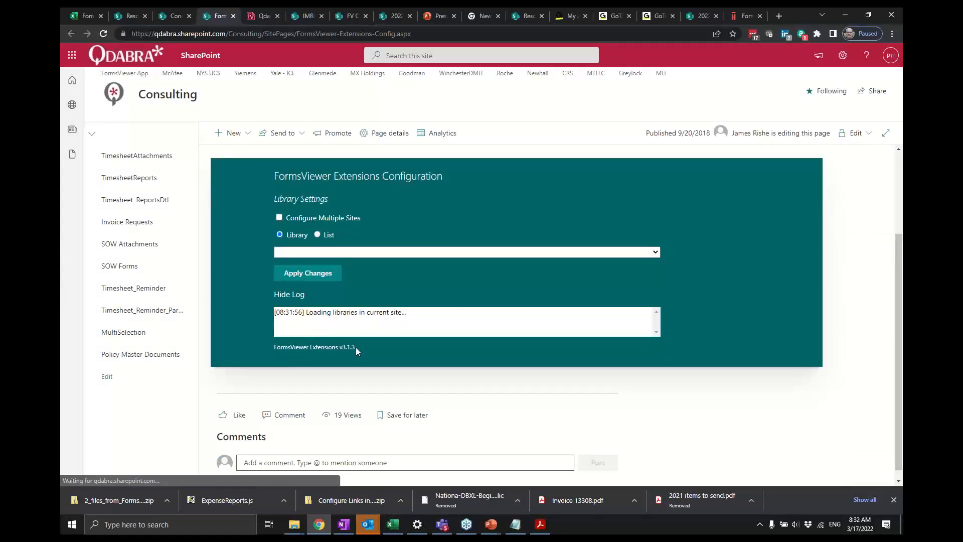
{"action": "left_click_drag", "start_coordinate": [357, 350], "coordinate": [267, 350]}
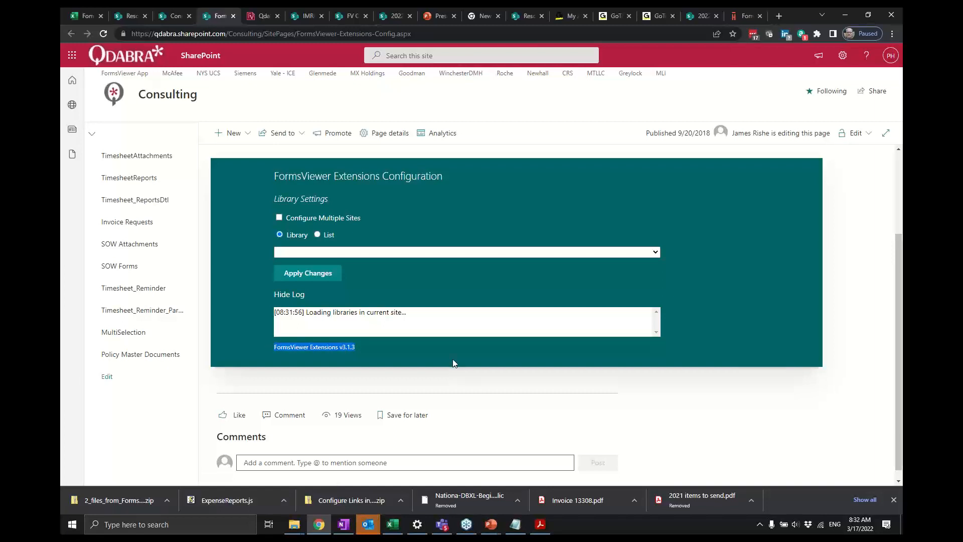
{"action": "scroll", "coordinate": [452, 359], "scroll_direction": "up", "scroll_amount": 1}
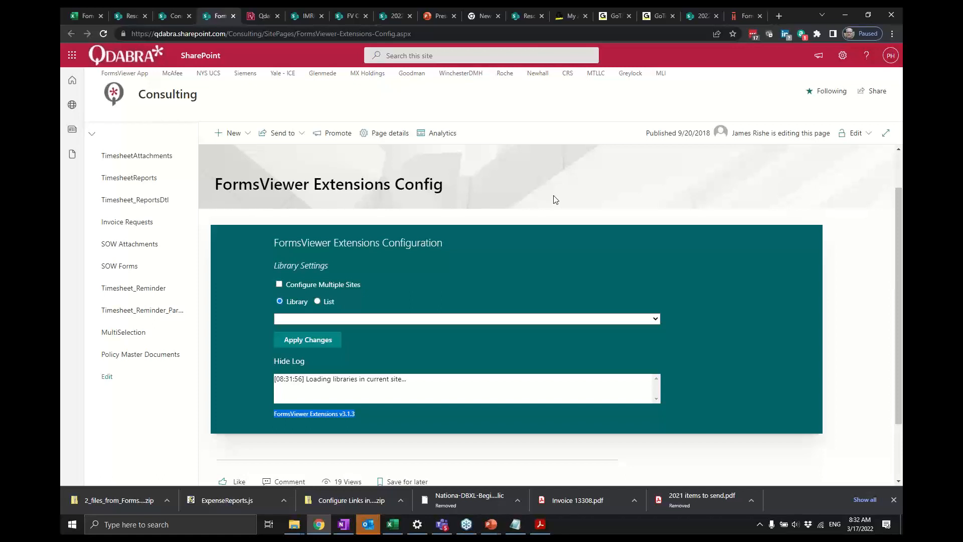
- Switch back to the Consulting site tab, return to its site contents and scroll through the libraries and apps
{"action": "left_click", "coordinate": [261, 18]}
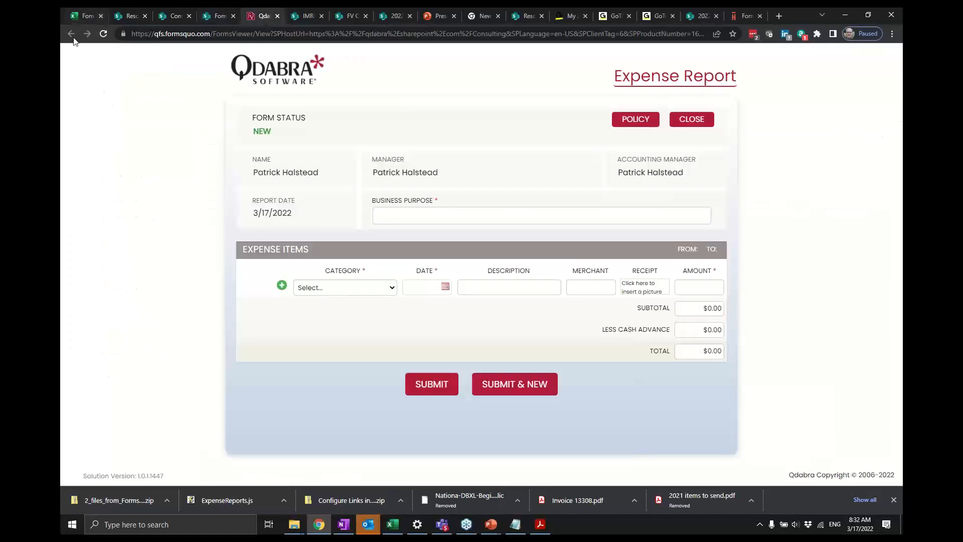
{"action": "left_click", "coordinate": [277, 16]}
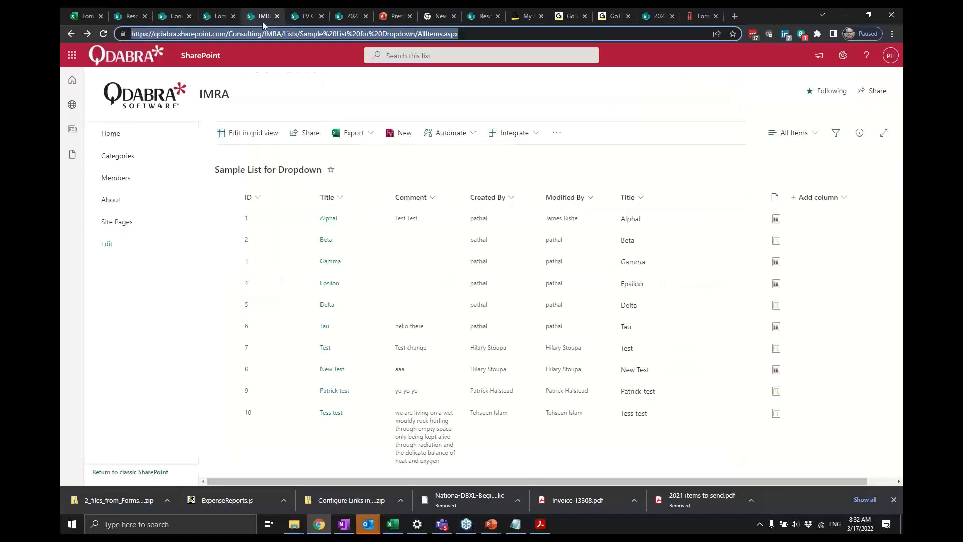
{"action": "left_click", "coordinate": [211, 16]}
{"action": "left_click", "coordinate": [173, 17]}
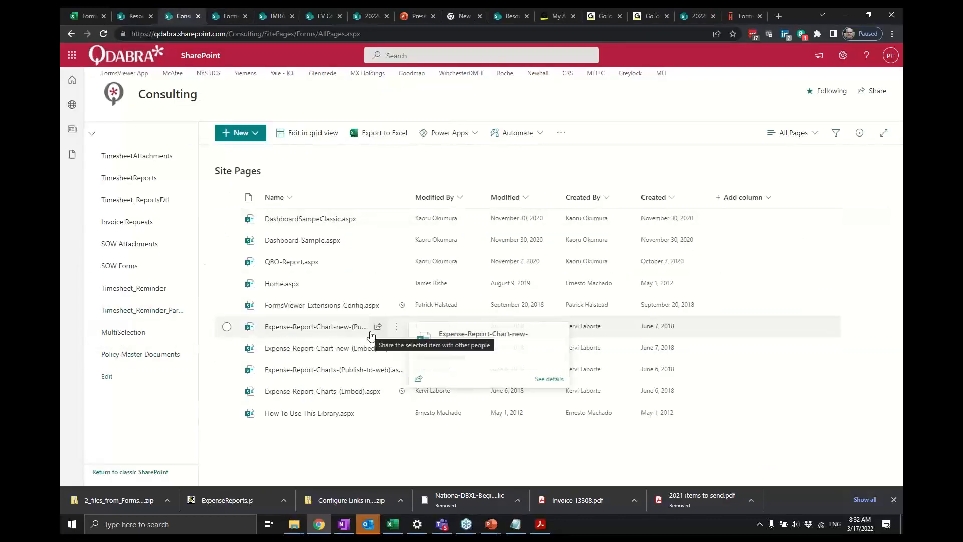
{"action": "left_click", "coordinate": [71, 35]}
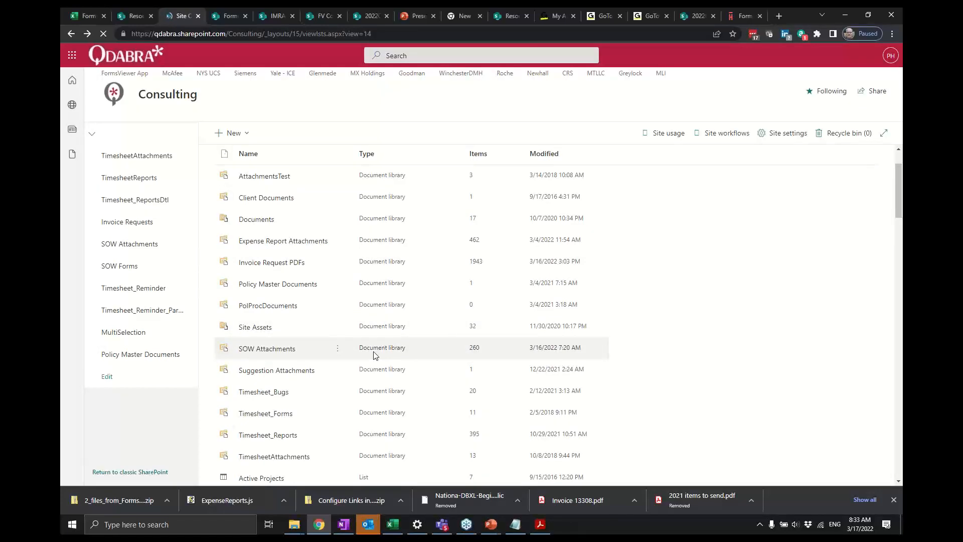
{"action": "scroll", "coordinate": [374, 356], "scroll_direction": "down", "scroll_amount": 4}
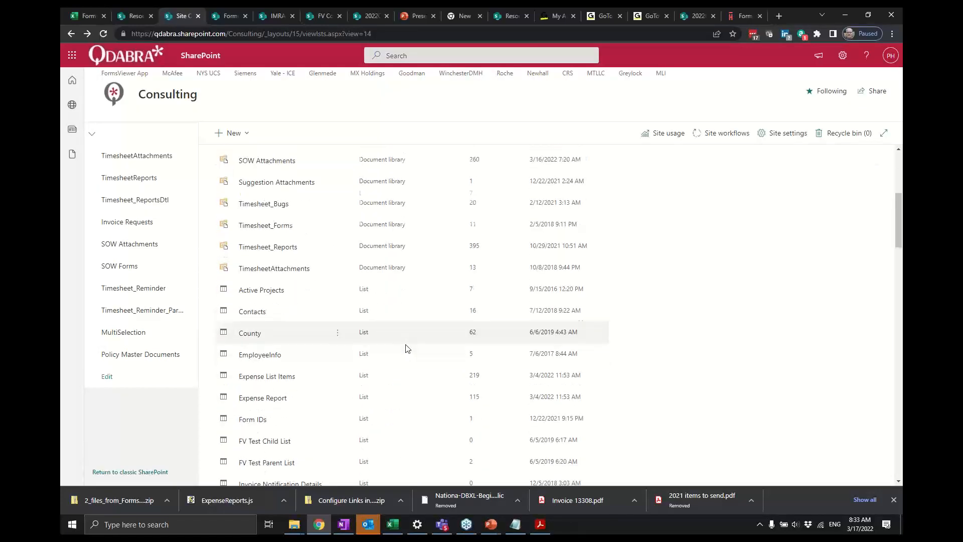
{"action": "scroll", "coordinate": [407, 348], "scroll_direction": "down", "scroll_amount": 10}
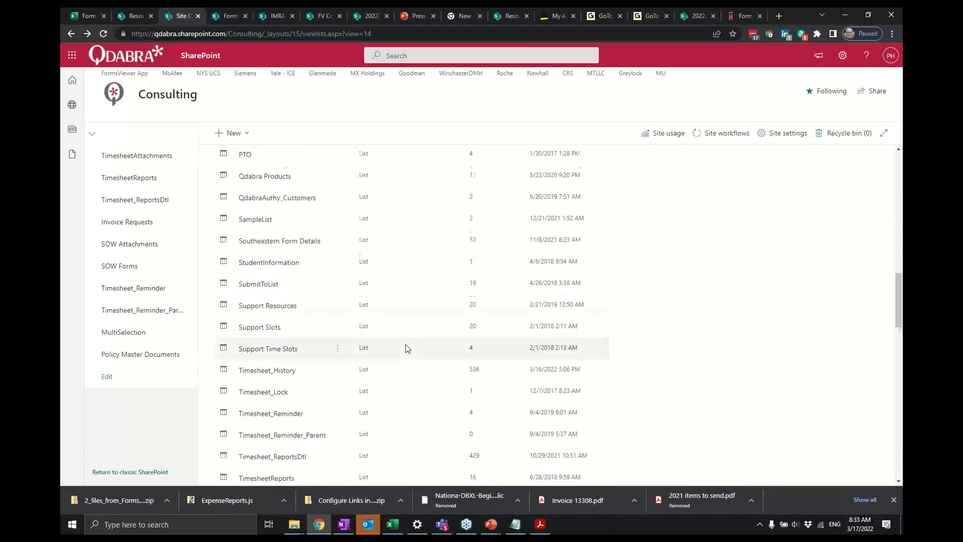
{"action": "scroll", "coordinate": [407, 348], "scroll_direction": "down", "scroll_amount": 3}
{"action": "scroll", "coordinate": [407, 348], "scroll_direction": "down", "scroll_amount": 5}
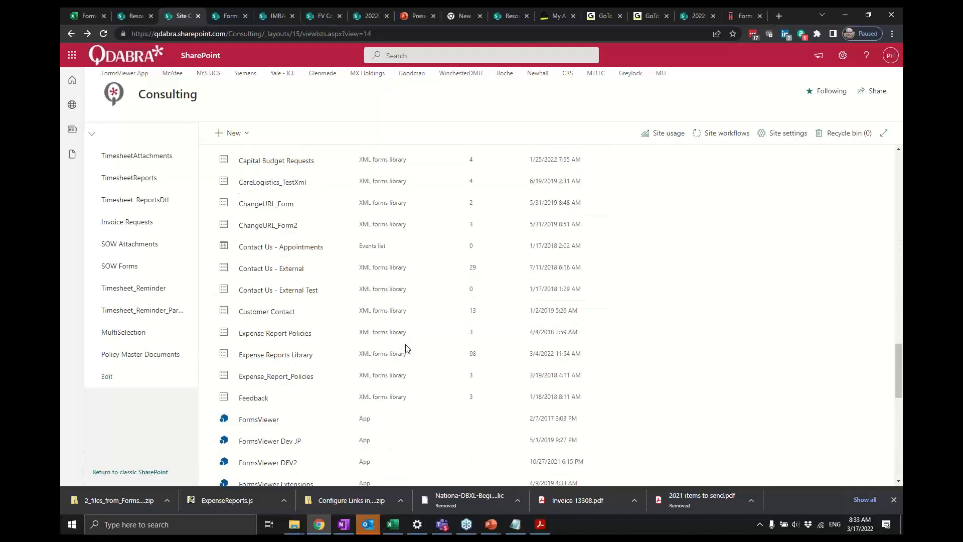
- Open the FormsViewer app from site contents and highlight the Manage Href Associations description
{"action": "left_click", "coordinate": [260, 420]}
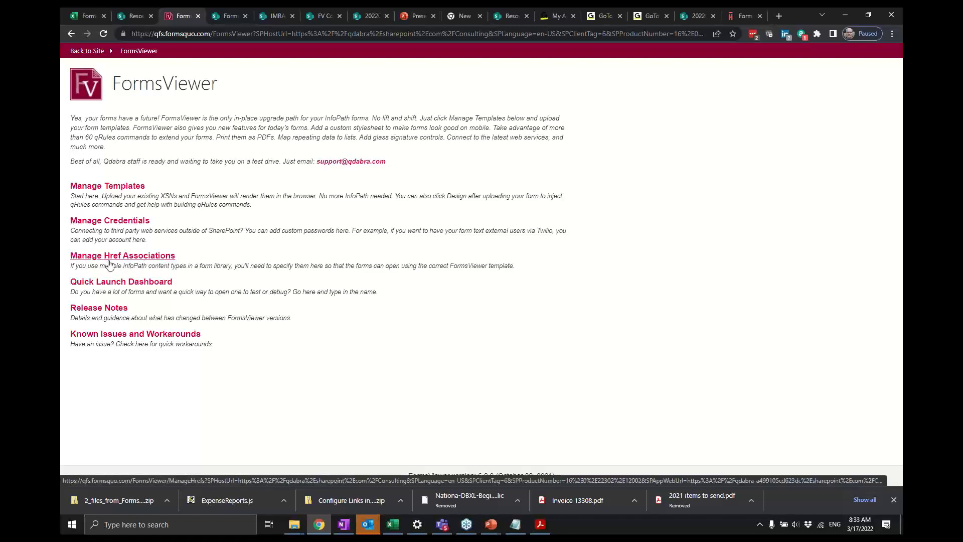
{"action": "left_click_drag", "start_coordinate": [190, 267], "coordinate": [70, 257]}
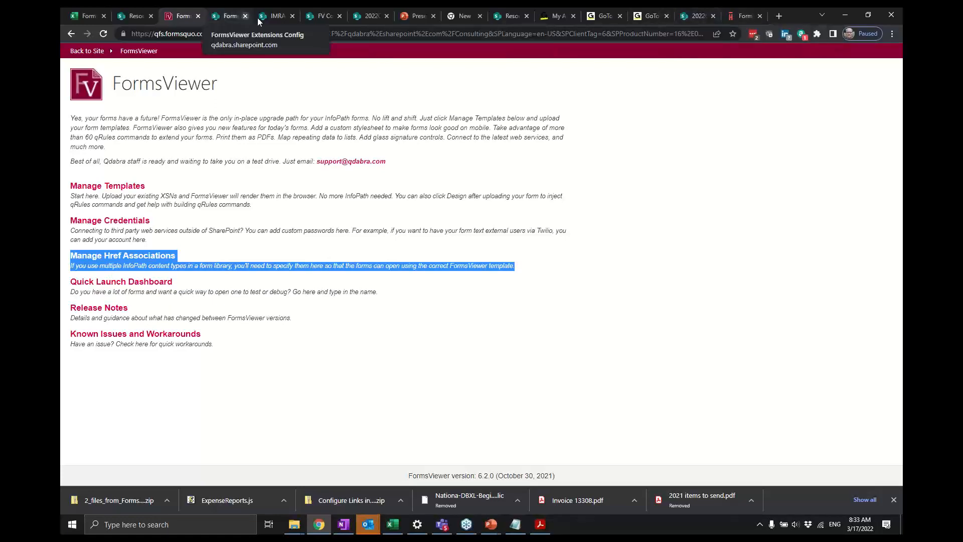
- On the IMRA FV Config page, toggle Configure Multiple Sites, switch the type to Library and browse the library dropdown
{"action": "left_click", "coordinate": [328, 16]}
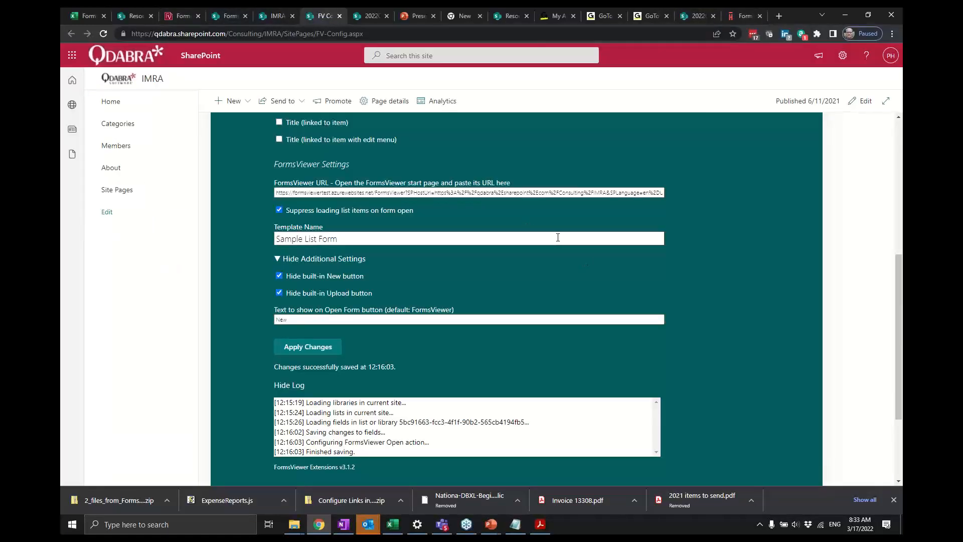
{"action": "scroll", "coordinate": [527, 226], "scroll_direction": "up", "scroll_amount": 5}
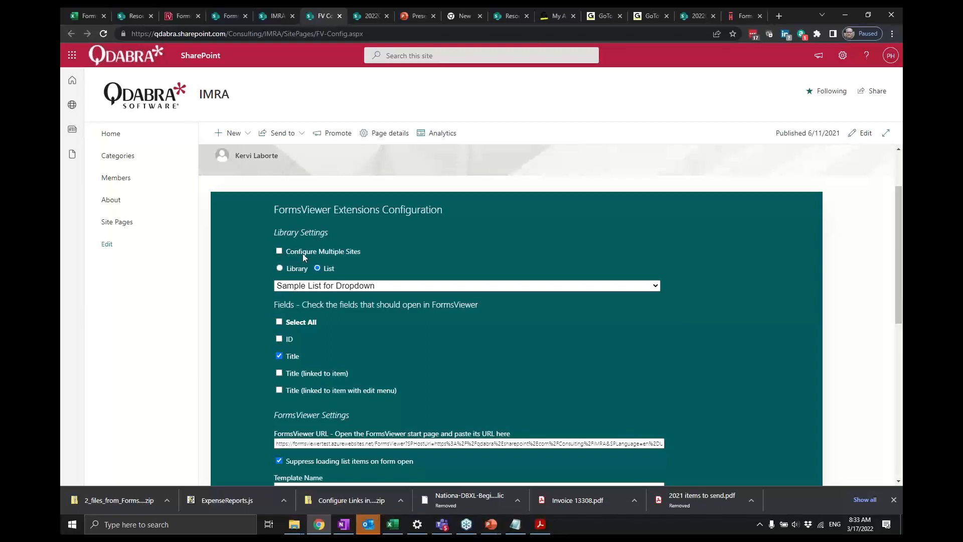
{"action": "scroll", "coordinate": [294, 254], "scroll_direction": "up", "scroll_amount": 1}
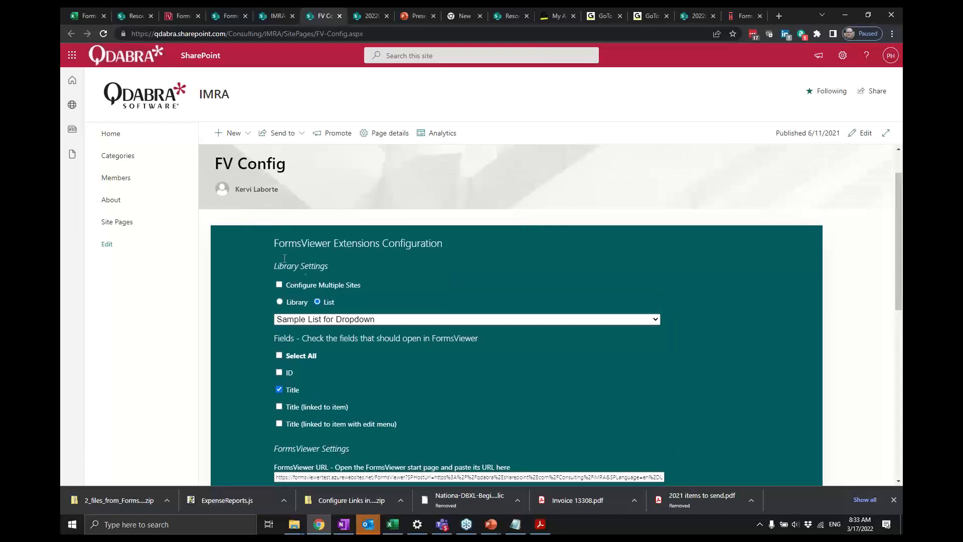
{"action": "left_click", "coordinate": [280, 285]}
{"action": "left_click", "coordinate": [280, 285]}
{"action": "left_click", "coordinate": [870, 239]}
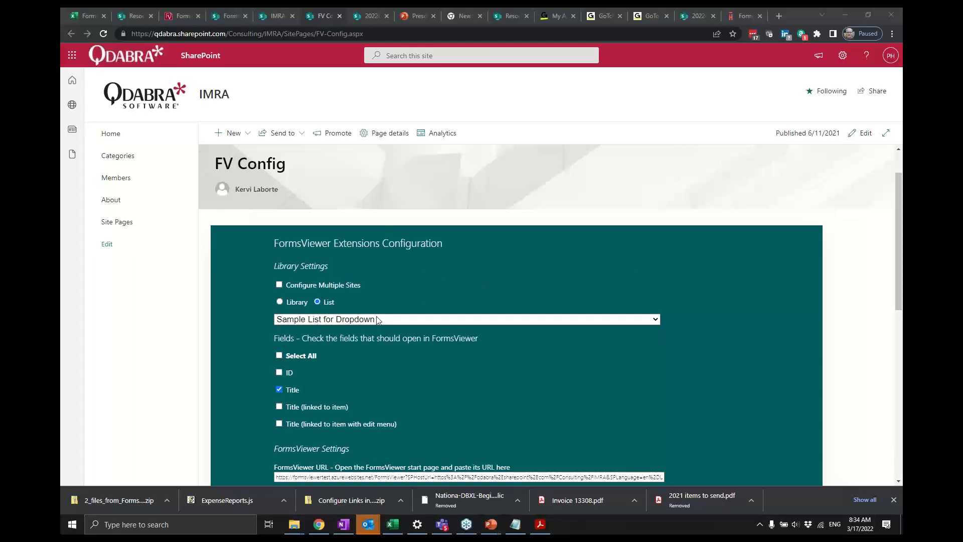
{"action": "left_click", "coordinate": [280, 302]}
{"action": "left_click", "coordinate": [436, 319]}
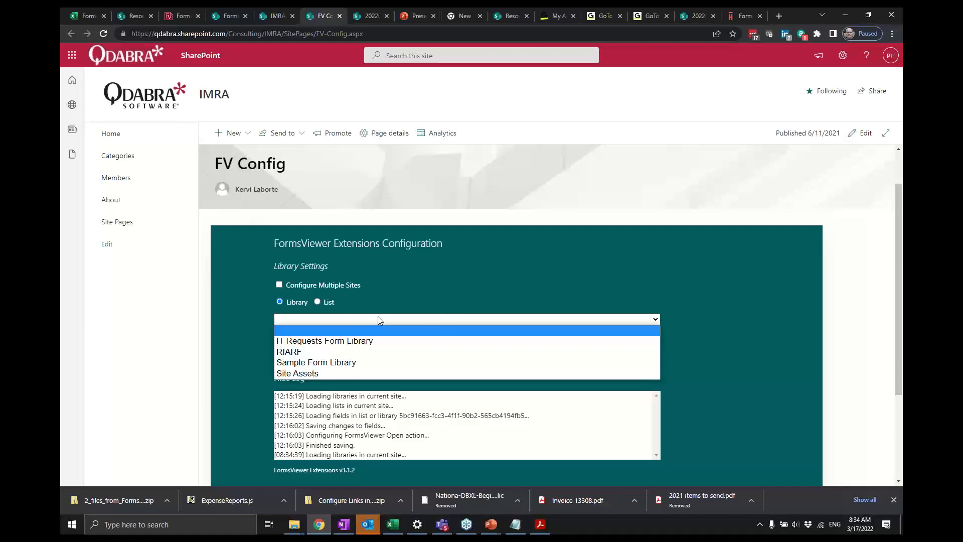
{"action": "scroll", "coordinate": [380, 320], "scroll_direction": "down", "scroll_amount": 1}
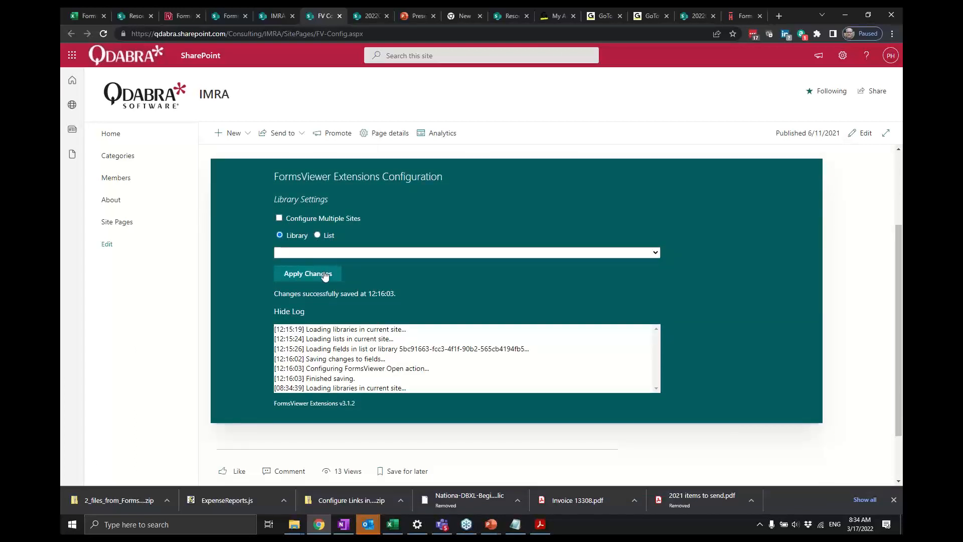
{"action": "left_click", "coordinate": [368, 251]}
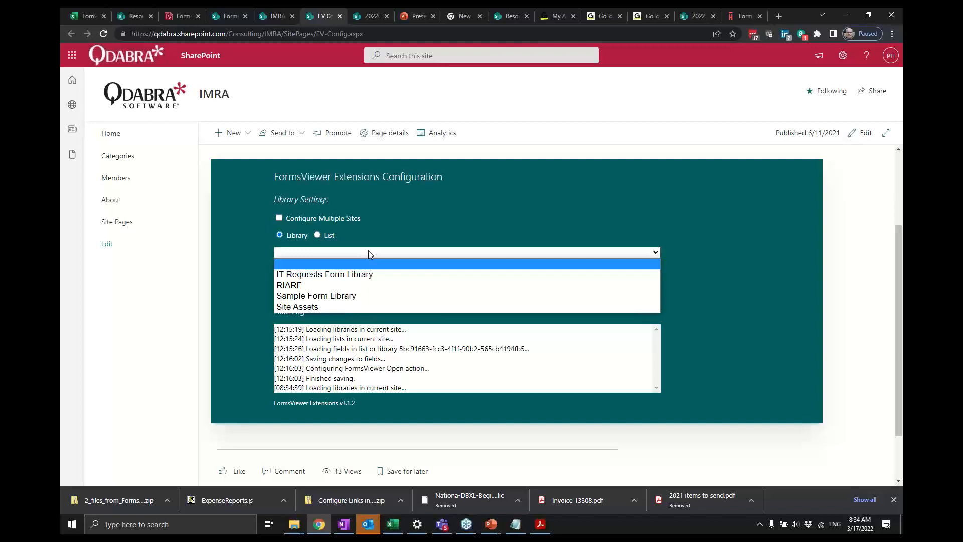
{"action": "left_click", "coordinate": [435, 205]}
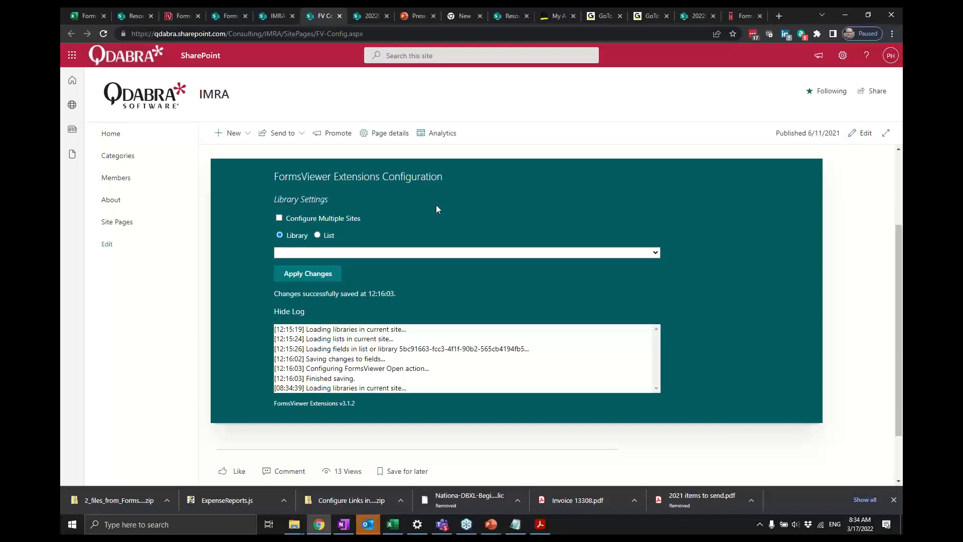
- On the Consulting FormsViewer Extensions Config page, select Expense Reports Library and review its field and FormsViewer settings
{"action": "left_click", "coordinate": [237, 16]}
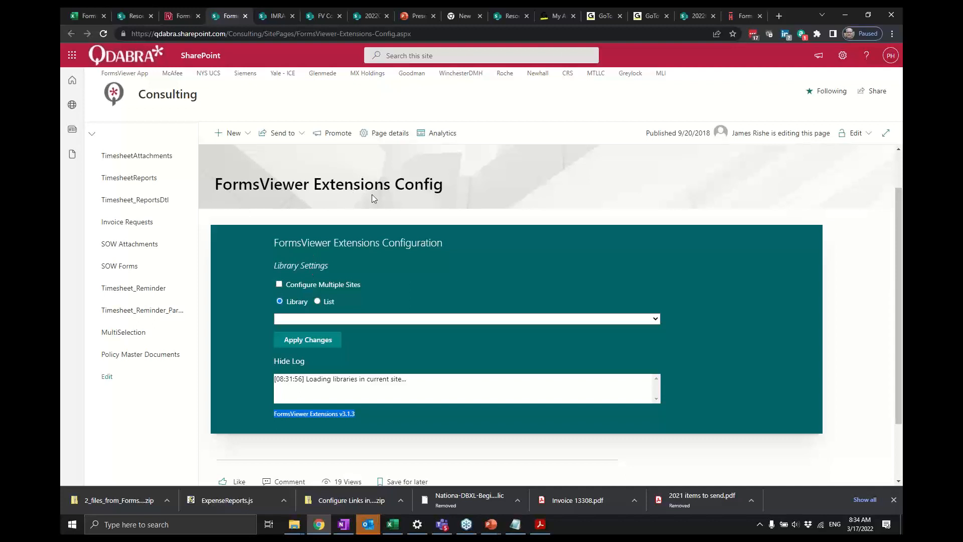
{"action": "left_click", "coordinate": [353, 322]}
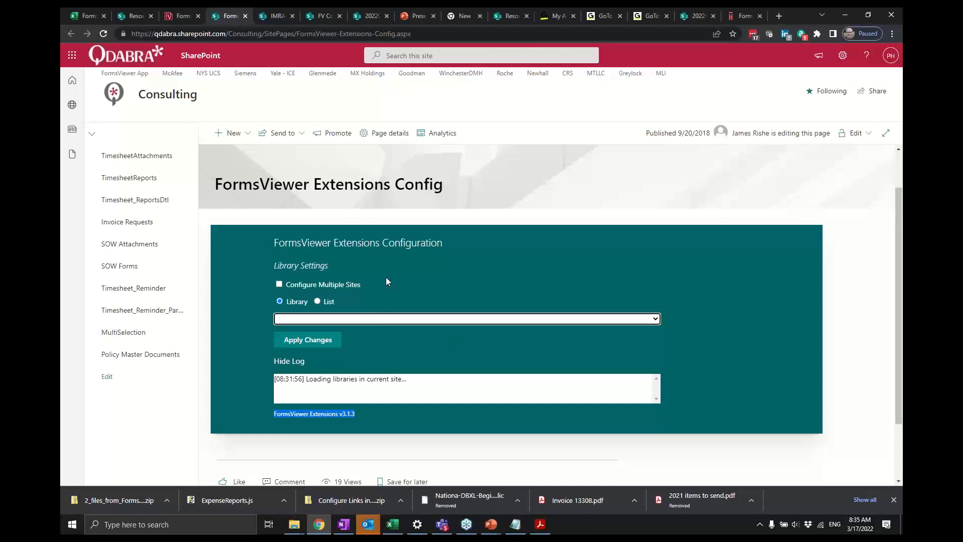
{"action": "left_click", "coordinate": [403, 322]}
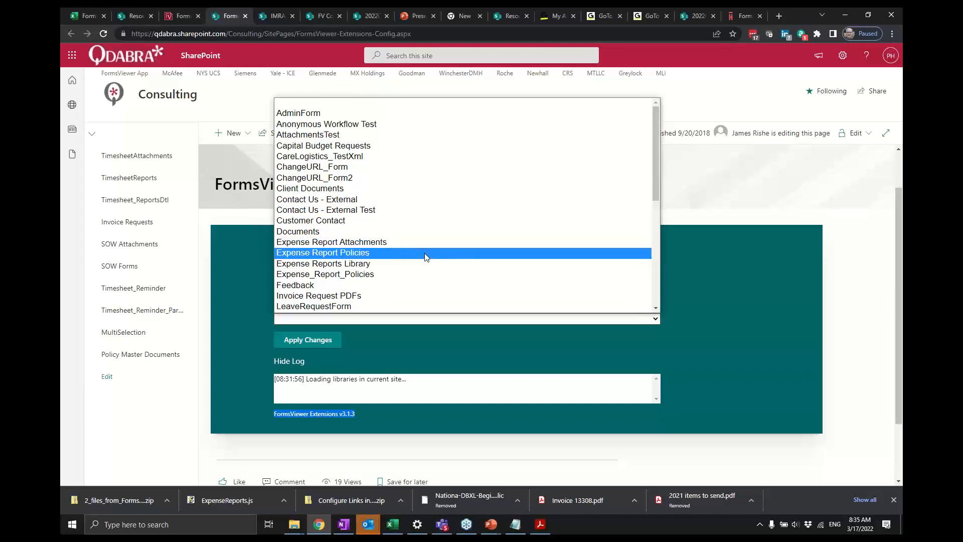
{"action": "left_click", "coordinate": [412, 263]}
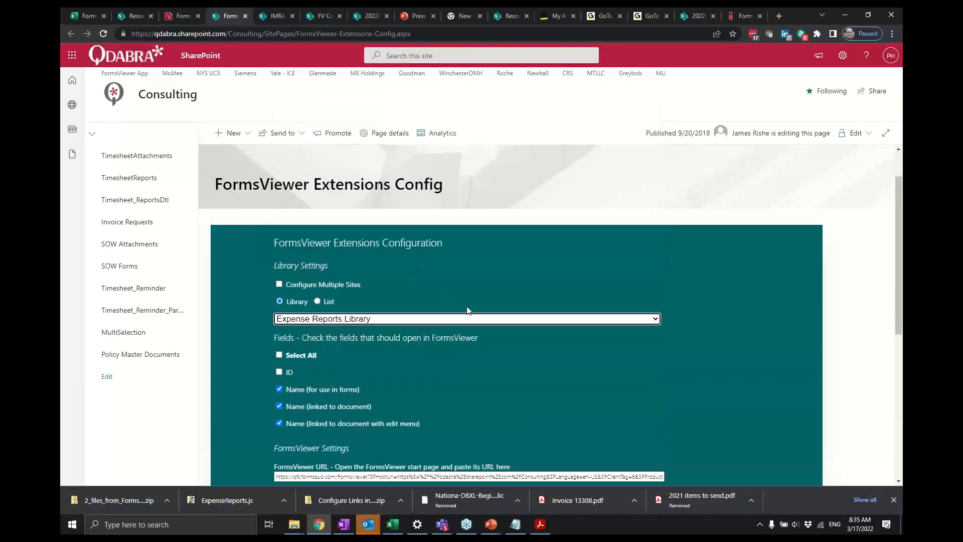
{"action": "scroll", "coordinate": [539, 360], "scroll_direction": "down", "scroll_amount": 1}
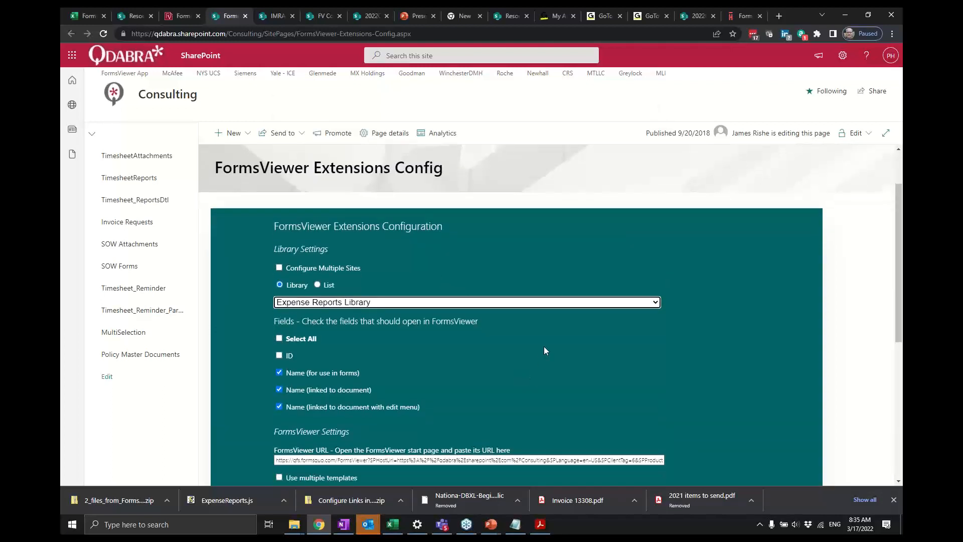
{"action": "scroll", "coordinate": [490, 376], "scroll_direction": "down", "scroll_amount": 1}
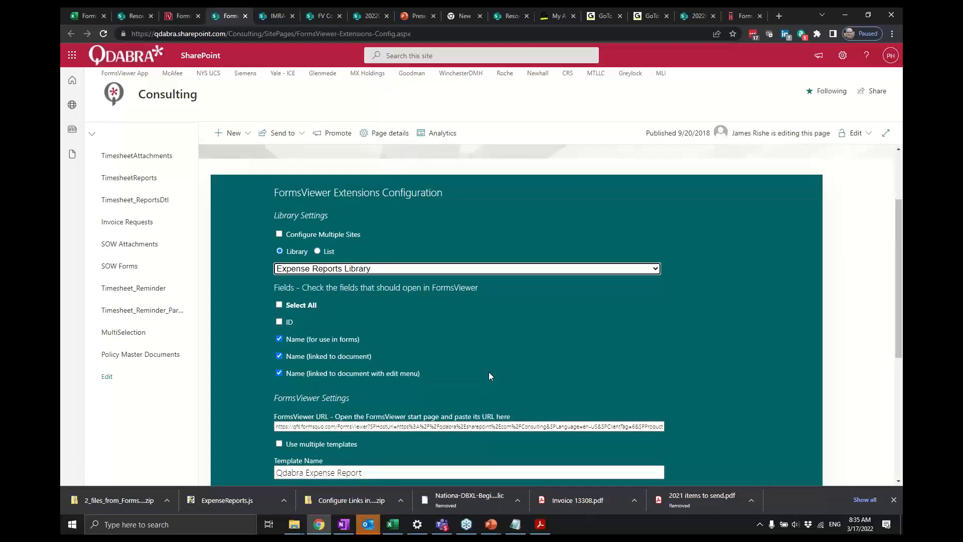
{"action": "scroll", "coordinate": [490, 376], "scroll_direction": "down", "scroll_amount": 2}
{"action": "scroll", "coordinate": [490, 375], "scroll_direction": "down", "scroll_amount": 1}
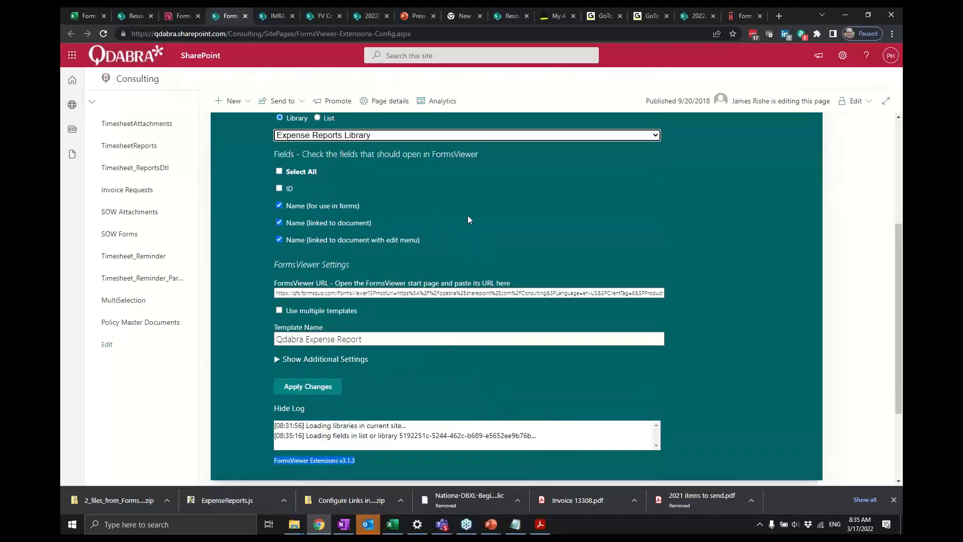
{"action": "scroll", "coordinate": [426, 223], "scroll_direction": "up", "scroll_amount": 1}
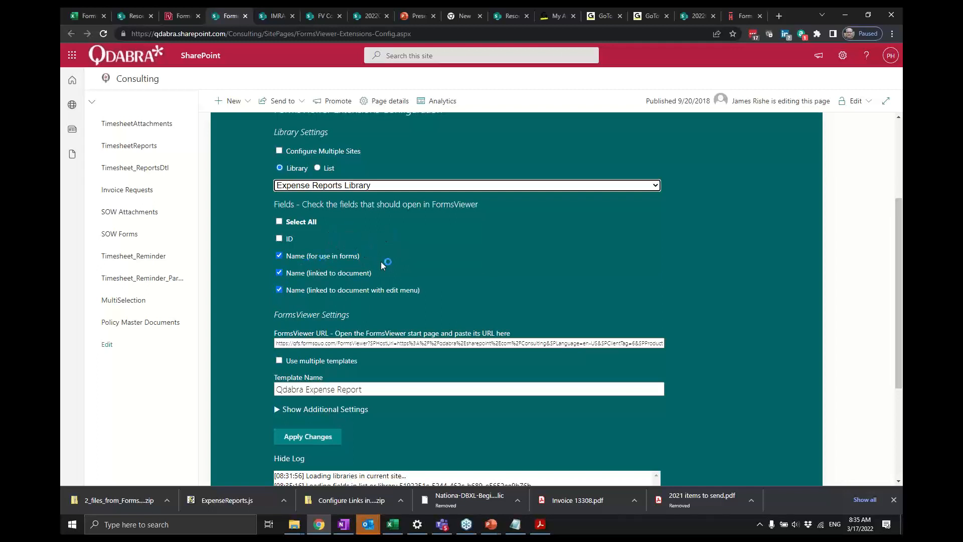
- Return to the Consulting site contents, open the Expense Reports Library and go to its library settings
{"action": "left_click", "coordinate": [177, 19]}
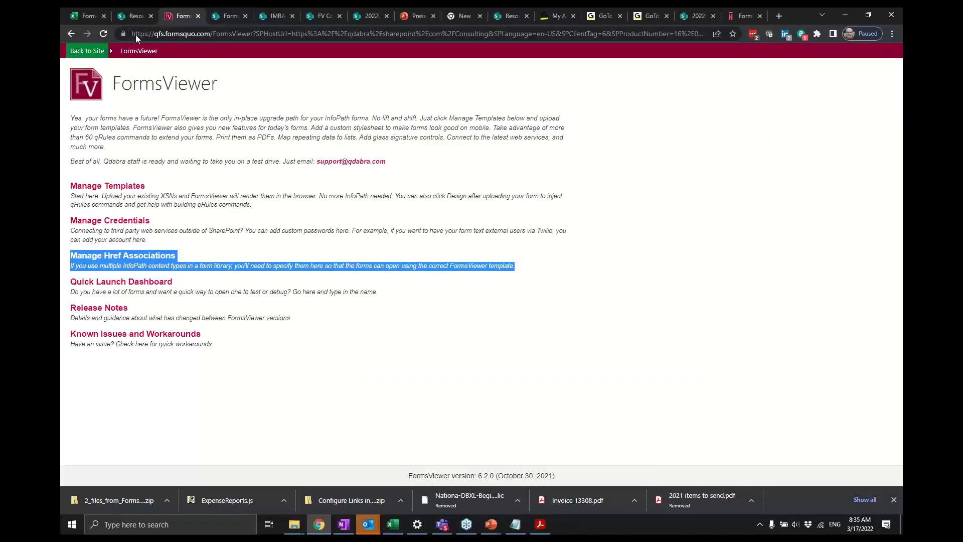
{"action": "left_click", "coordinate": [72, 33]}
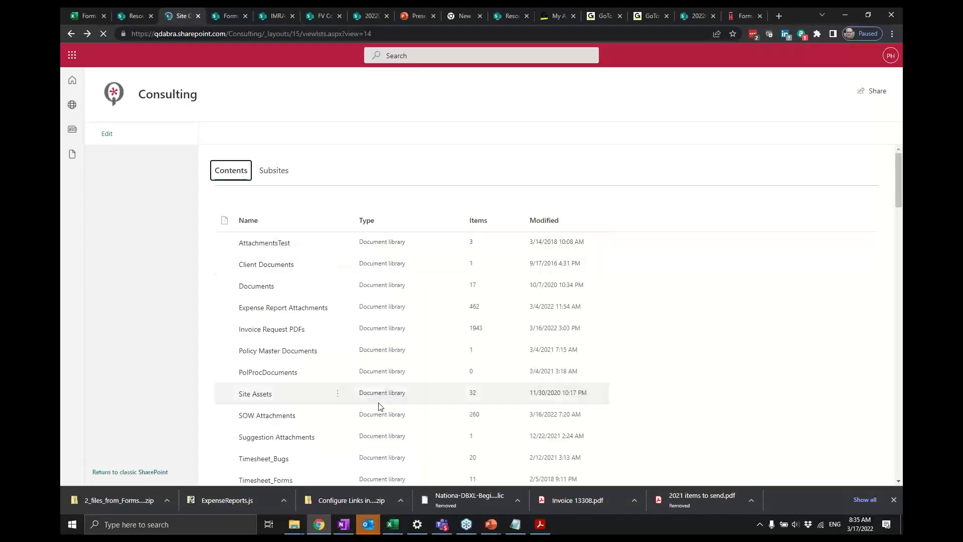
{"action": "scroll", "coordinate": [380, 406], "scroll_direction": "down", "scroll_amount": 3}
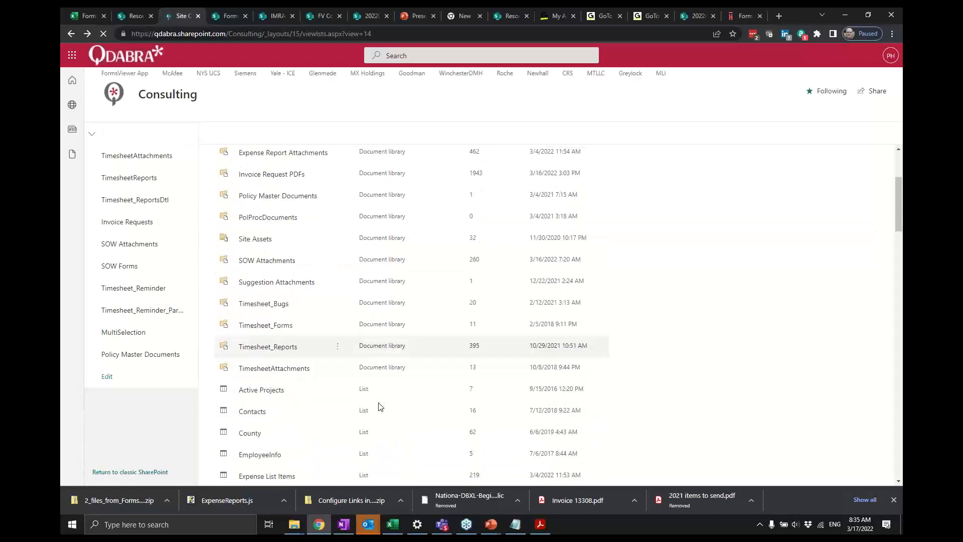
{"action": "scroll", "coordinate": [379, 406], "scroll_direction": "down", "scroll_amount": 6}
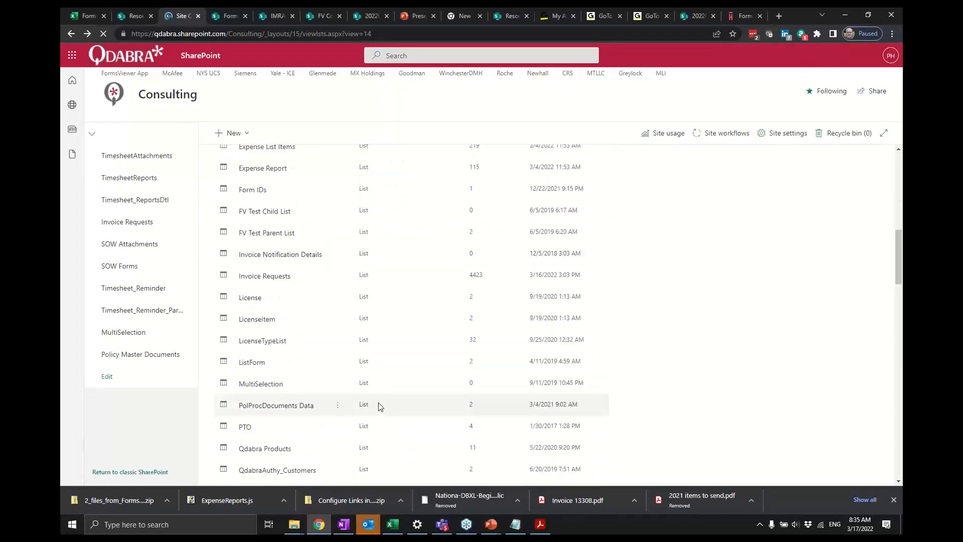
{"action": "scroll", "coordinate": [380, 406], "scroll_direction": "down", "scroll_amount": 5}
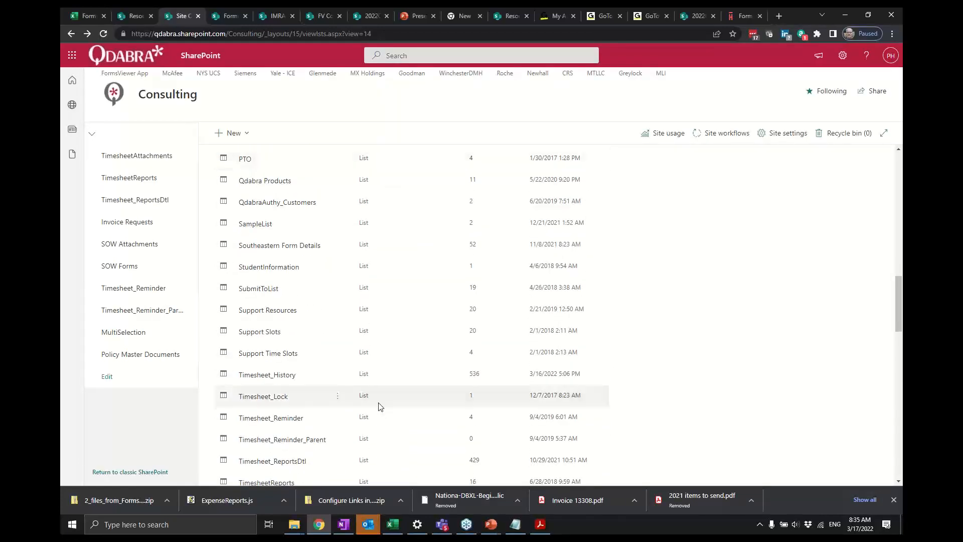
{"action": "scroll", "coordinate": [380, 407], "scroll_direction": "down", "scroll_amount": 7}
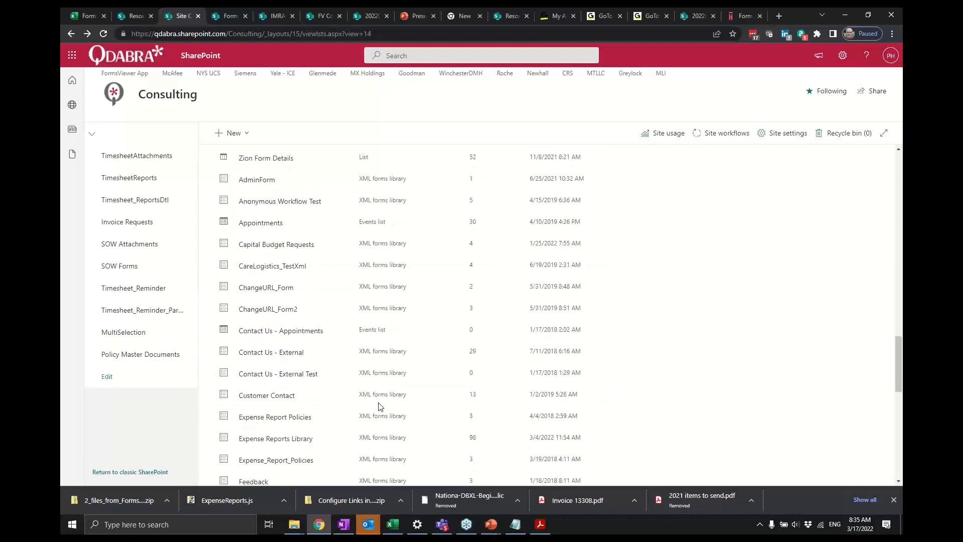
{"action": "scroll", "coordinate": [288, 446], "scroll_direction": "down", "scroll_amount": 1}
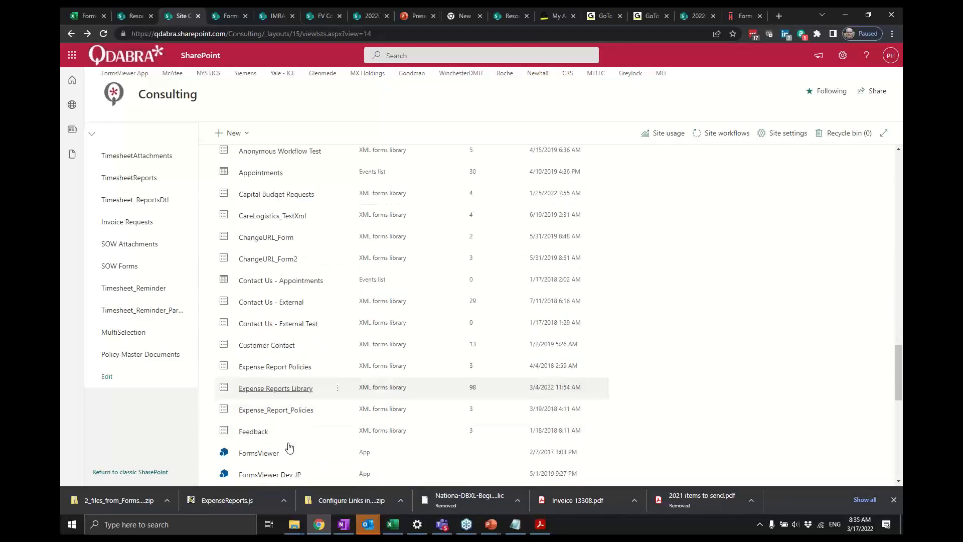
{"action": "left_click", "coordinate": [295, 389]}
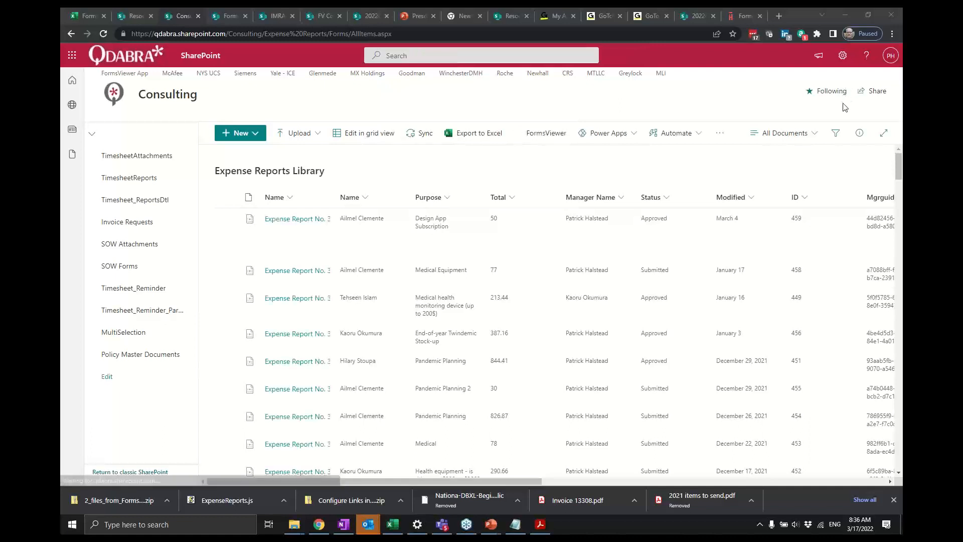
{"action": "left_click", "coordinate": [844, 65]}
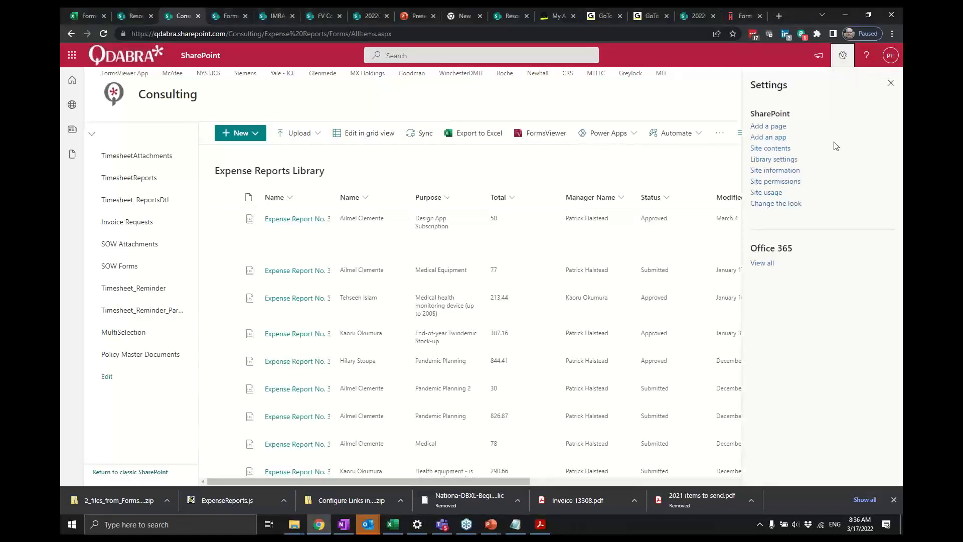
{"action": "left_click", "coordinate": [792, 160]}
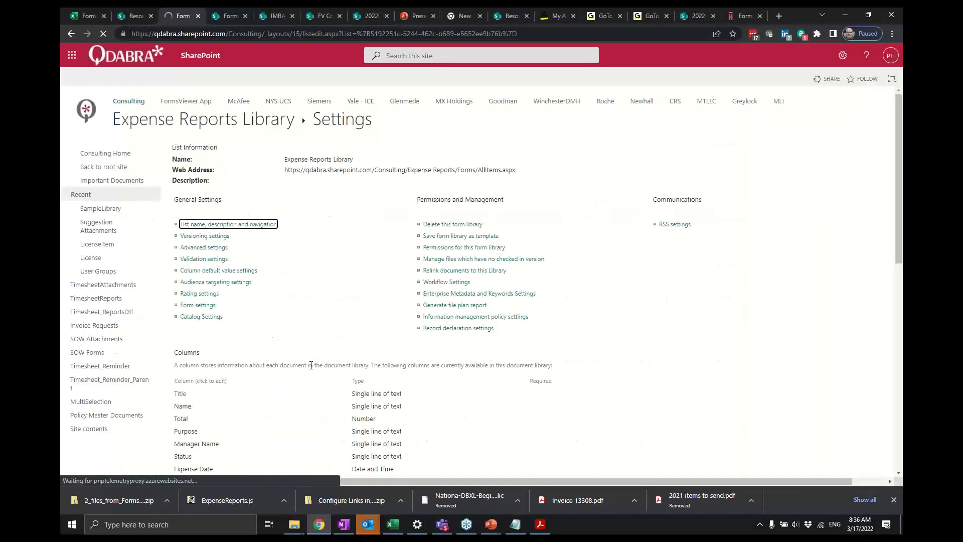
- Open the Expense Reports Library's All Documents view for editing and review which columns it displays
{"action": "scroll", "coordinate": [311, 365], "scroll_direction": "down", "scroll_amount": 10}
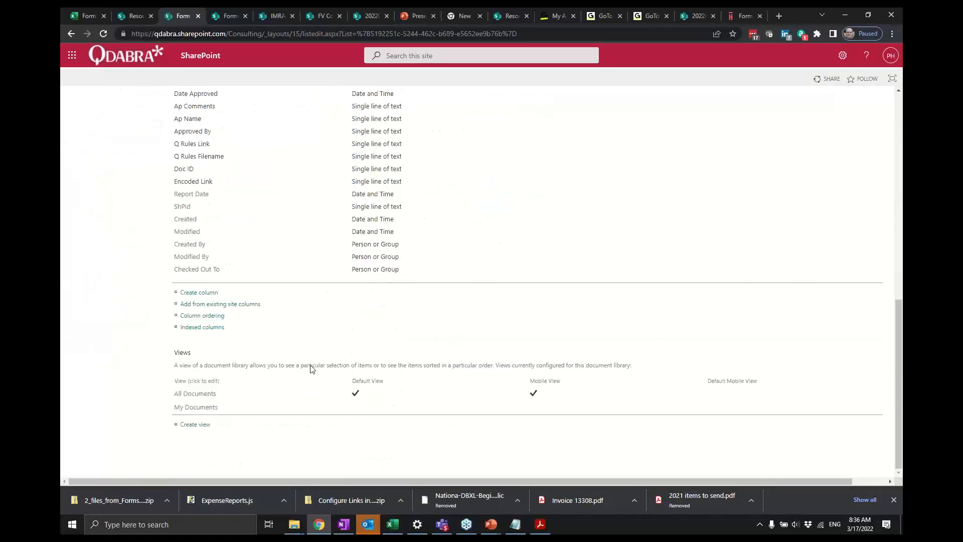
{"action": "left_click", "coordinate": [208, 395]}
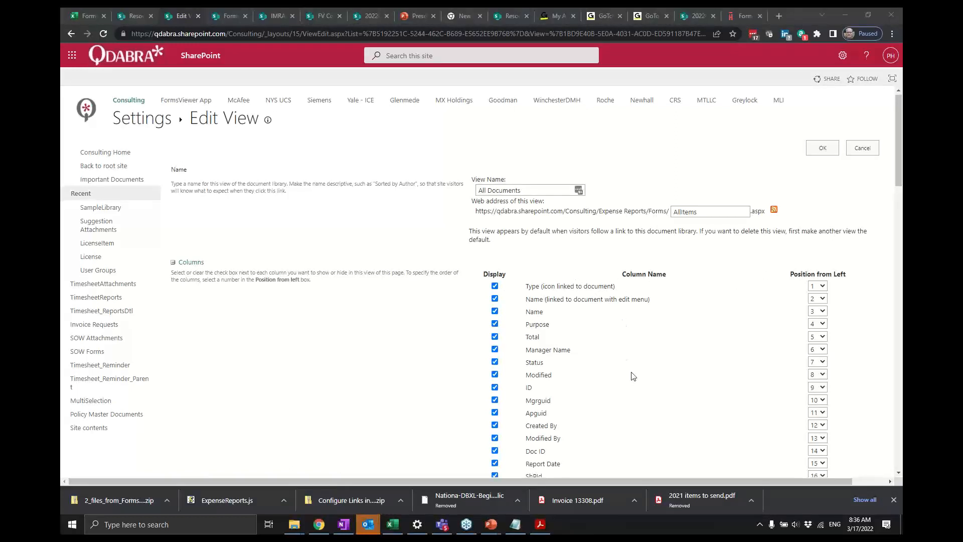
{"action": "scroll", "coordinate": [632, 376], "scroll_direction": "down", "scroll_amount": 4}
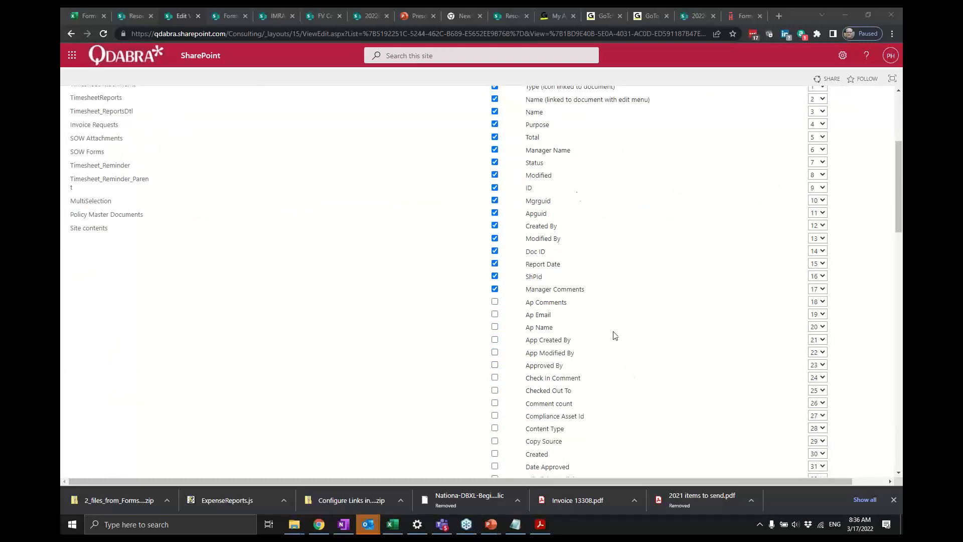
{"action": "scroll", "coordinate": [609, 114], "scroll_direction": "up", "scroll_amount": 2}
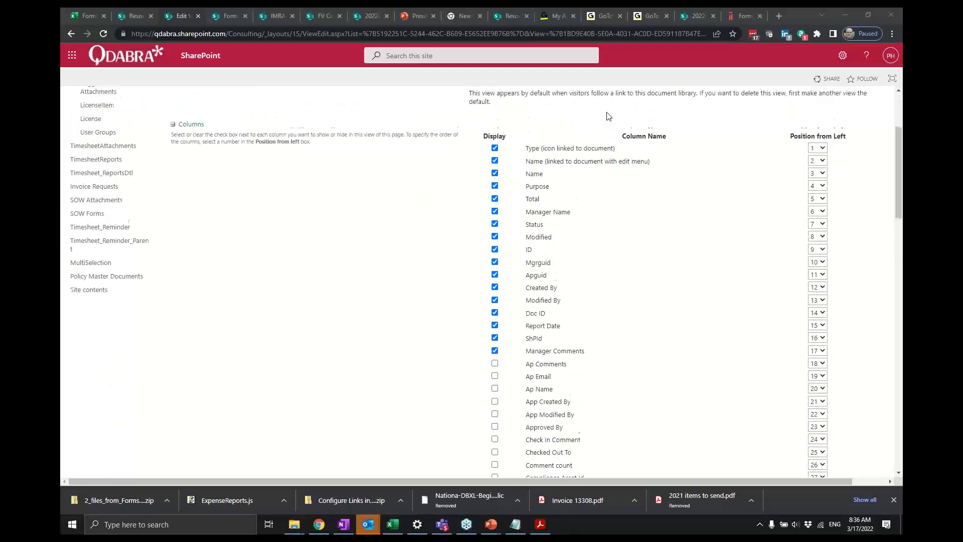
{"action": "scroll", "coordinate": [622, 163], "scroll_direction": "up", "scroll_amount": 1}
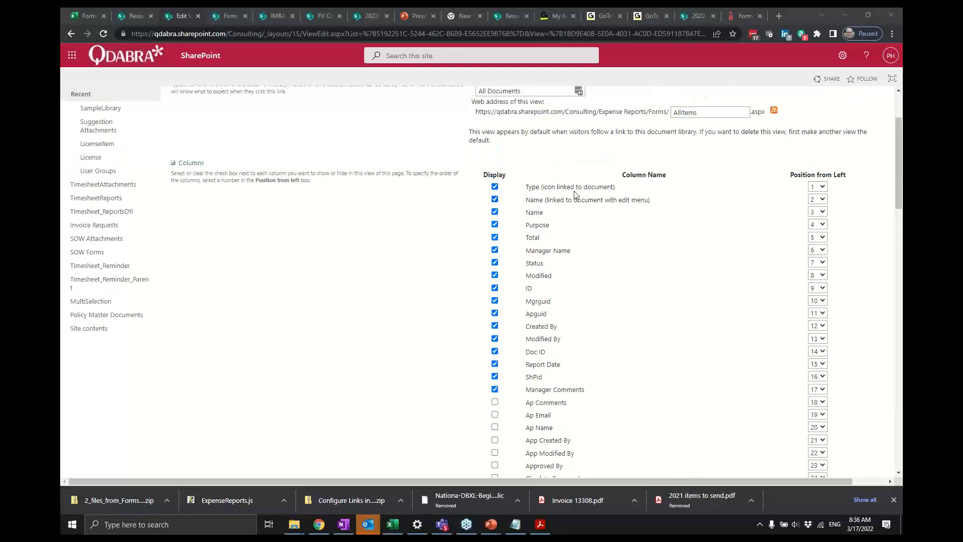
{"action": "scroll", "coordinate": [605, 232], "scroll_direction": "down", "scroll_amount": 2}
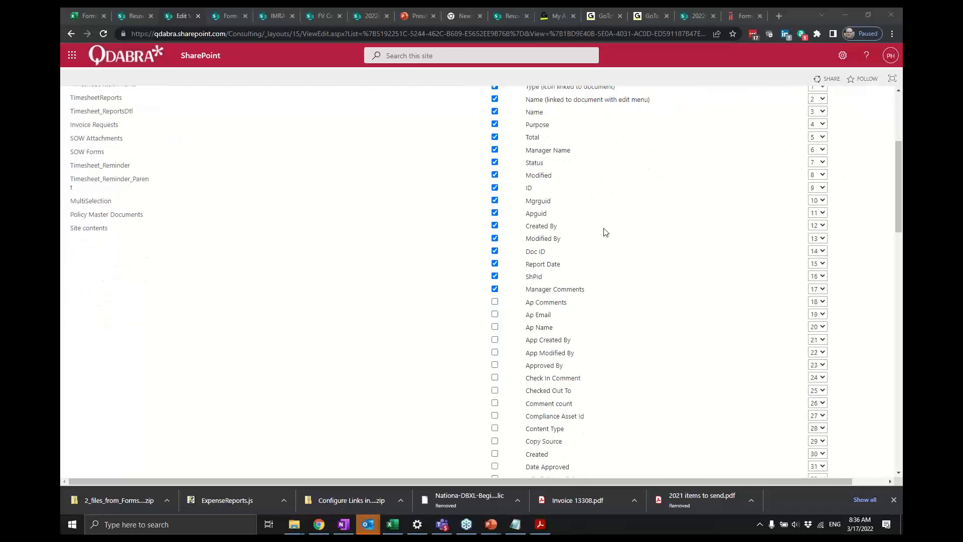
{"action": "scroll", "coordinate": [605, 232], "scroll_direction": "down", "scroll_amount": 2}
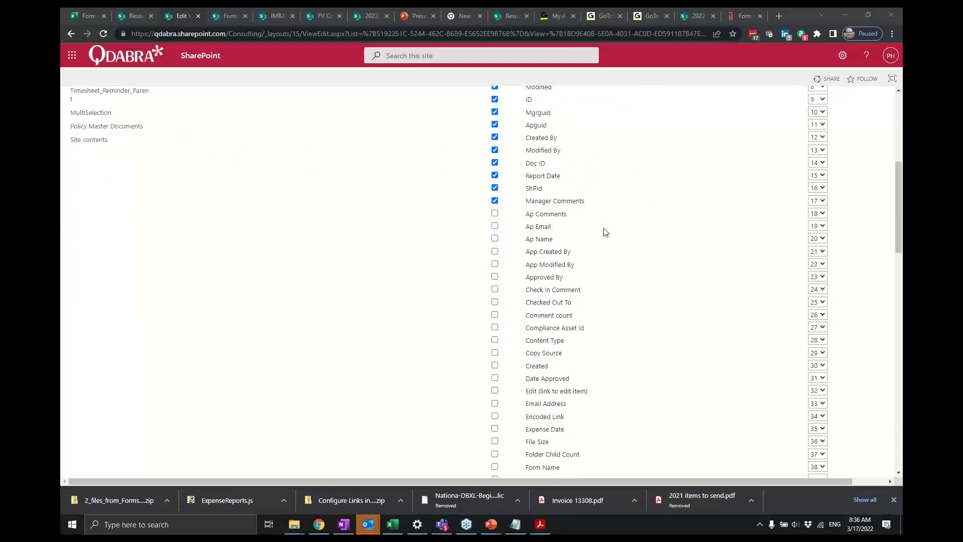
{"action": "scroll", "coordinate": [605, 232], "scroll_direction": "down", "scroll_amount": 15}
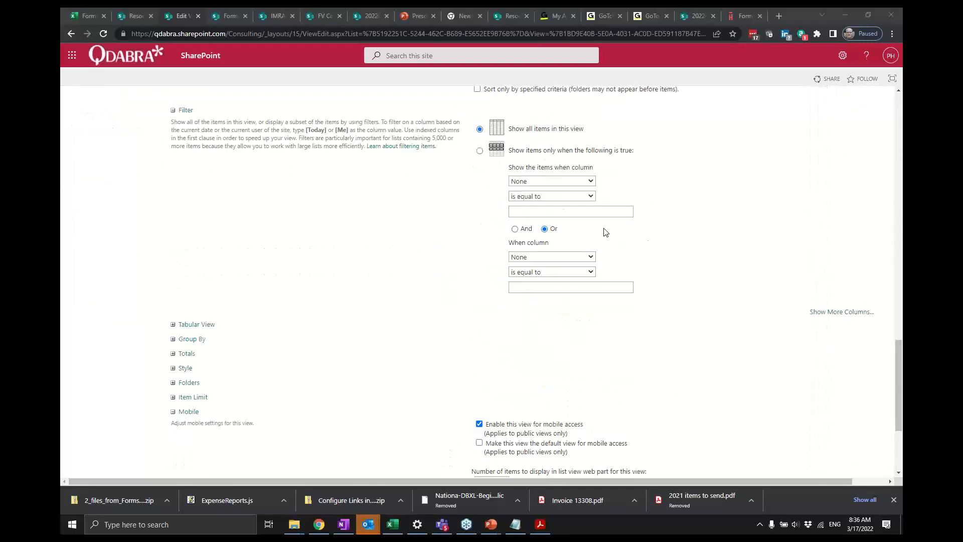
{"action": "scroll", "coordinate": [605, 231], "scroll_direction": "up", "scroll_amount": 5}
{"action": "scroll", "coordinate": [605, 232], "scroll_direction": "up", "scroll_amount": 5}
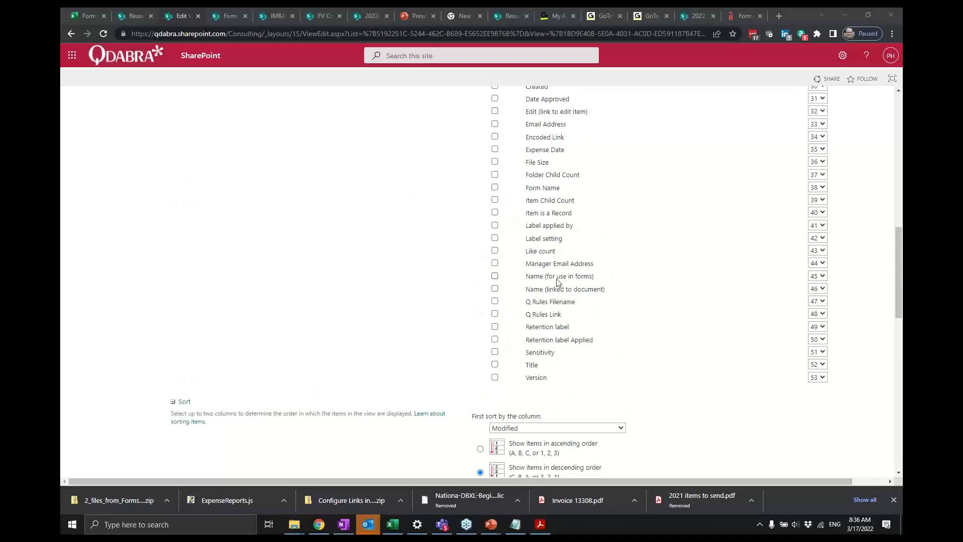
{"action": "scroll", "coordinate": [597, 267], "scroll_direction": "up", "scroll_amount": 8}
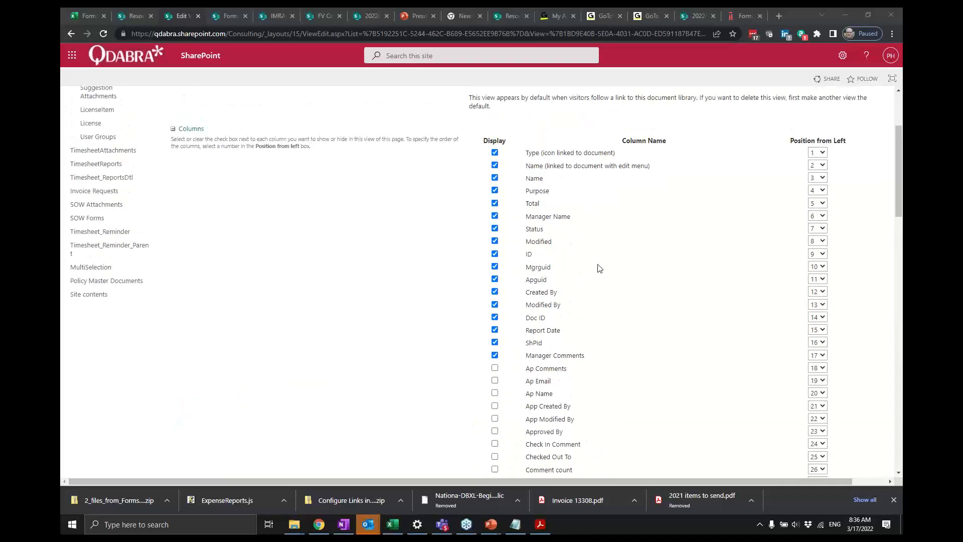
{"action": "scroll", "coordinate": [421, 189], "scroll_direction": "up", "scroll_amount": 1}
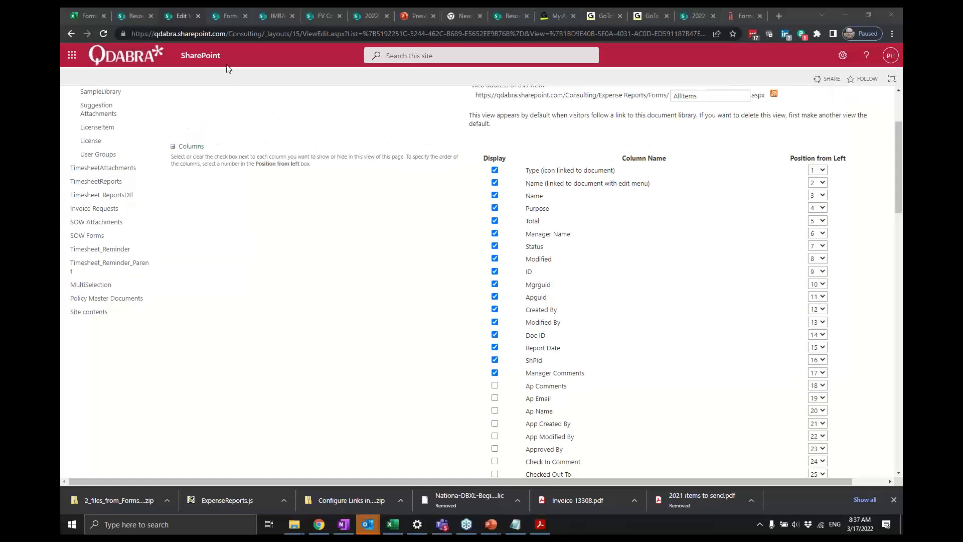
- On the FormsViewer Extensions config page, select all fields of Expense Reports Library to open in FormsViewer
{"action": "left_click", "coordinate": [224, 18]}
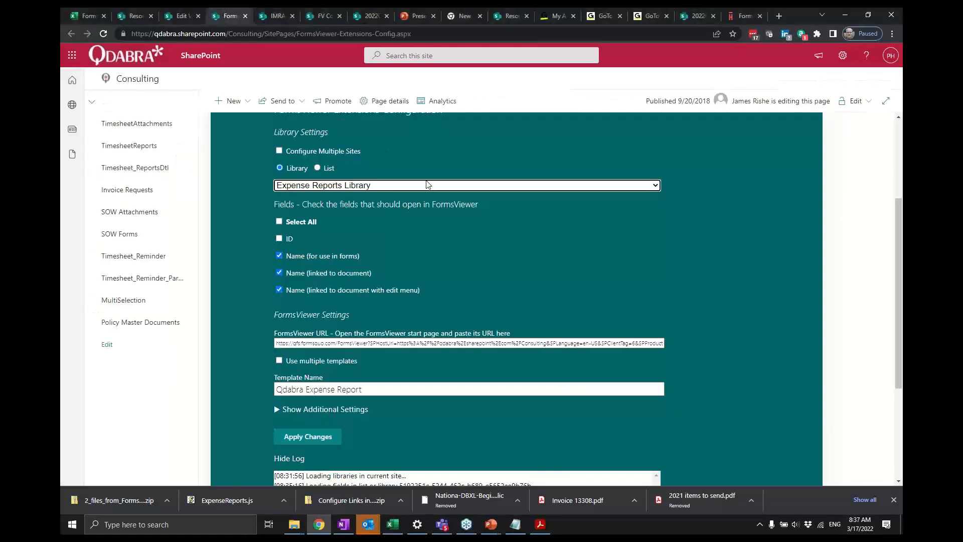
{"action": "left_click", "coordinate": [279, 222]}
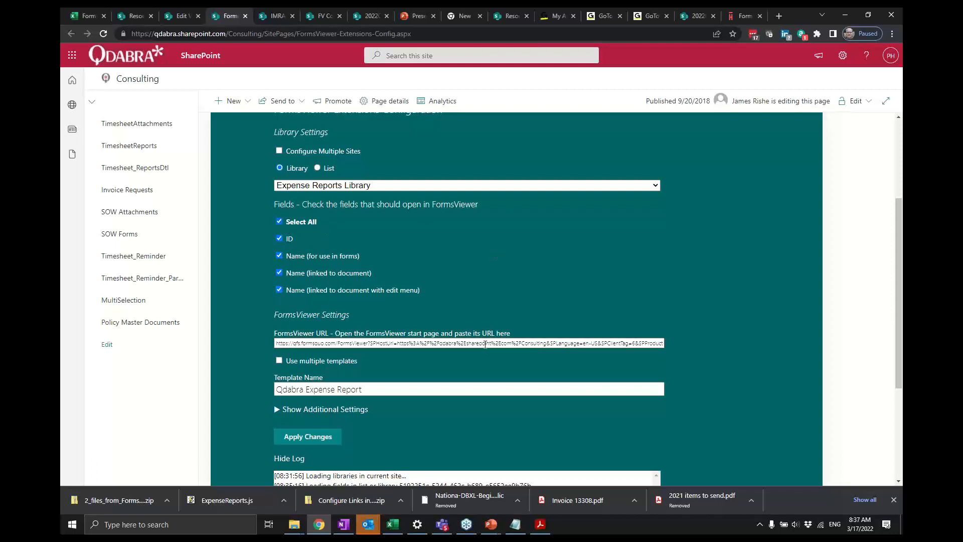
{"action": "left_click", "coordinate": [510, 344]}
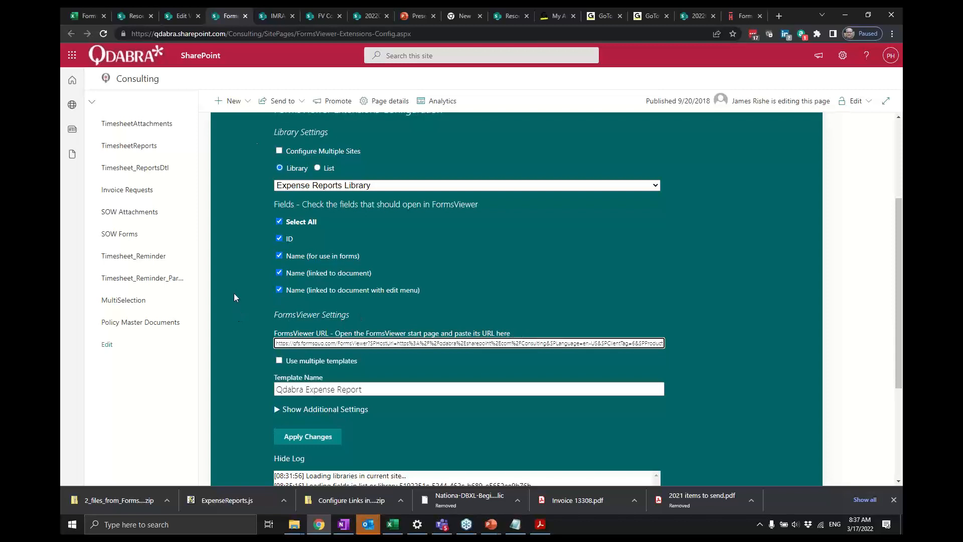
- Open the FormsViewer app from the Consulting site contents and select its start page address
{"action": "left_click", "coordinate": [181, 16]}
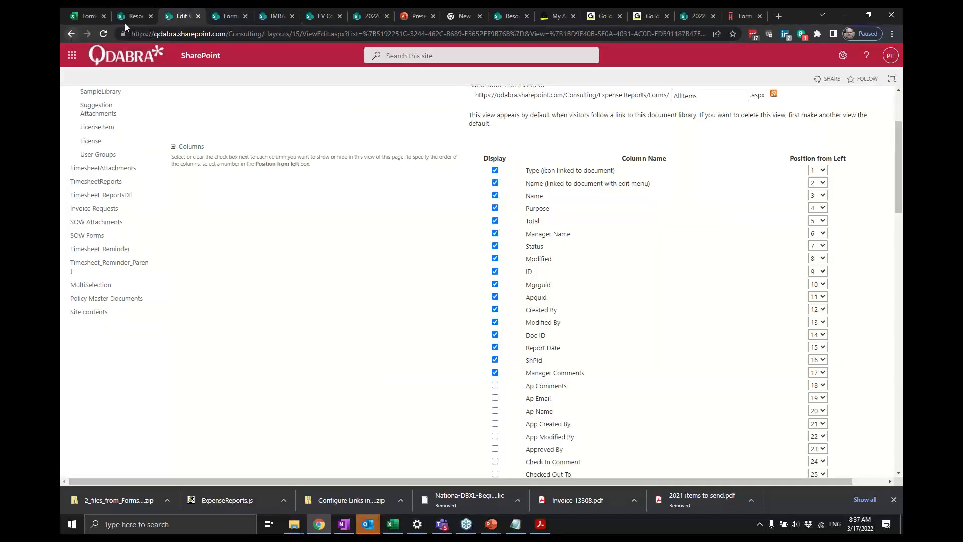
{"action": "left_click", "coordinate": [92, 316]}
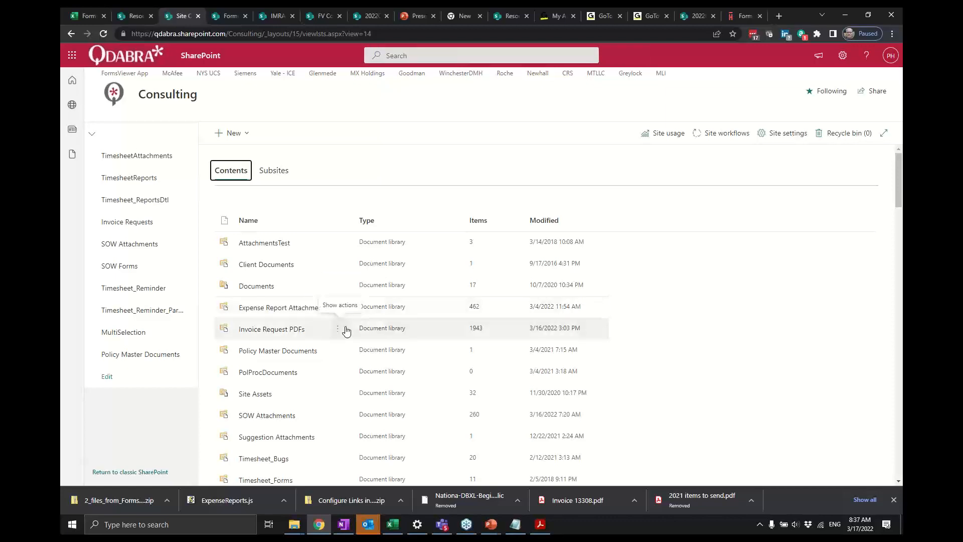
{"action": "scroll", "coordinate": [346, 328], "scroll_direction": "down", "scroll_amount": 3}
{"action": "scroll", "coordinate": [346, 330], "scroll_direction": "down", "scroll_amount": 15}
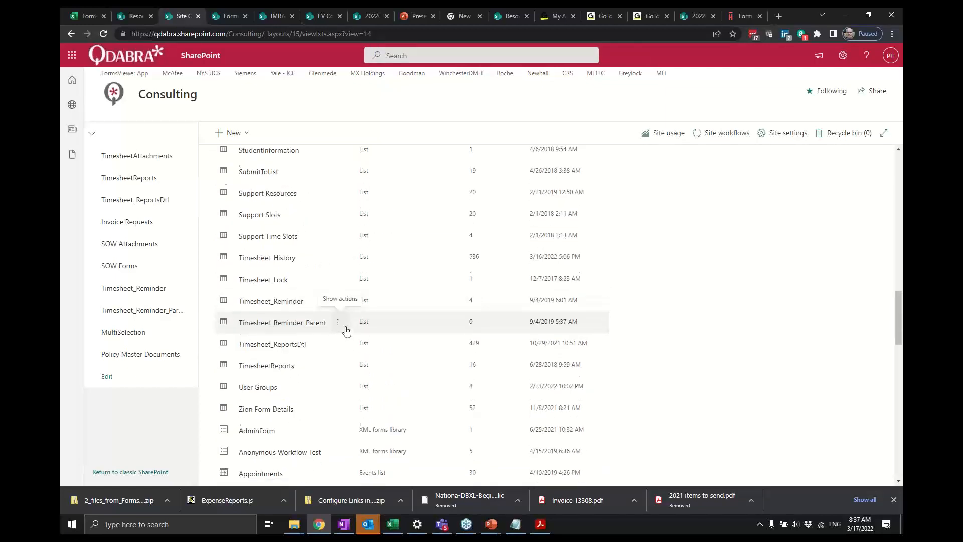
{"action": "scroll", "coordinate": [345, 329], "scroll_direction": "down", "scroll_amount": 4}
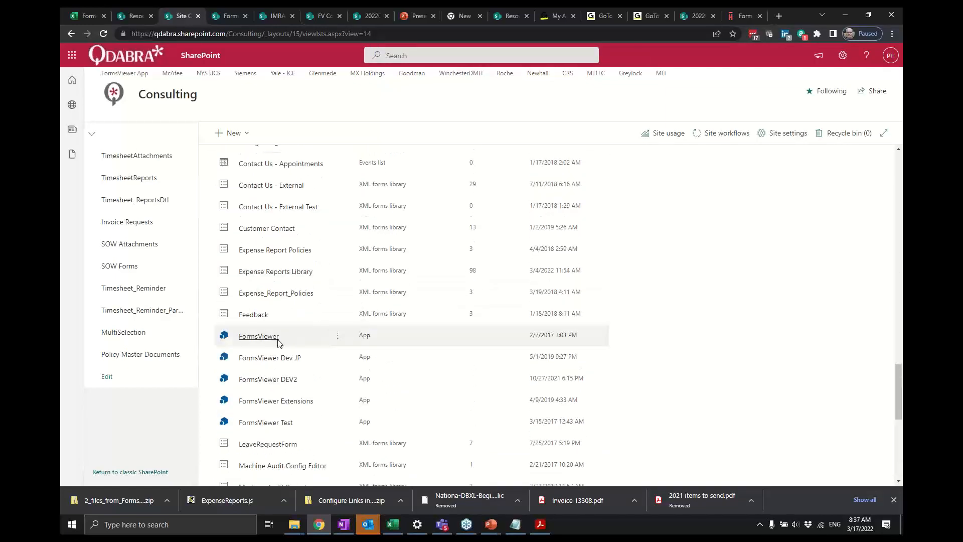
{"action": "left_click", "coordinate": [272, 340]}
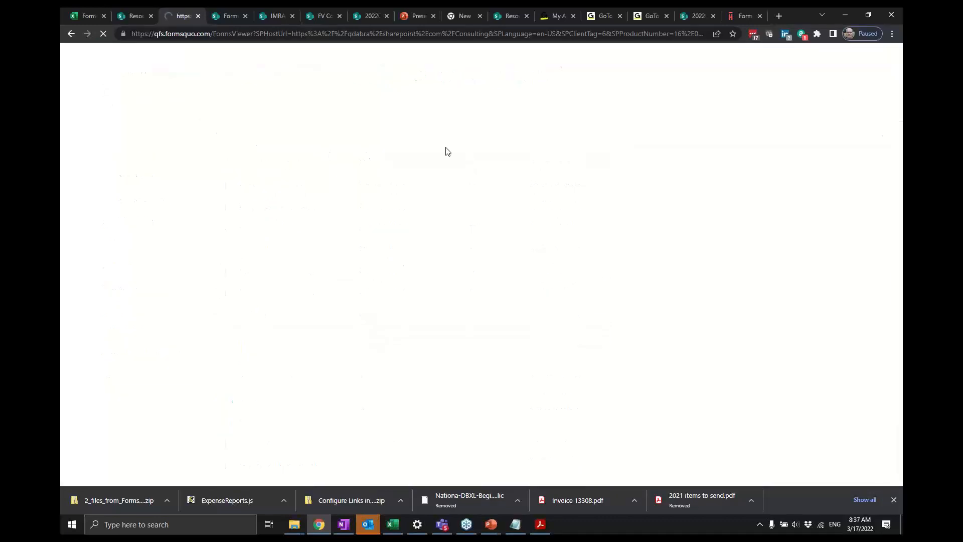
{"action": "left_click", "coordinate": [257, 37]}
{"action": "key", "text": "ctrl+c"}
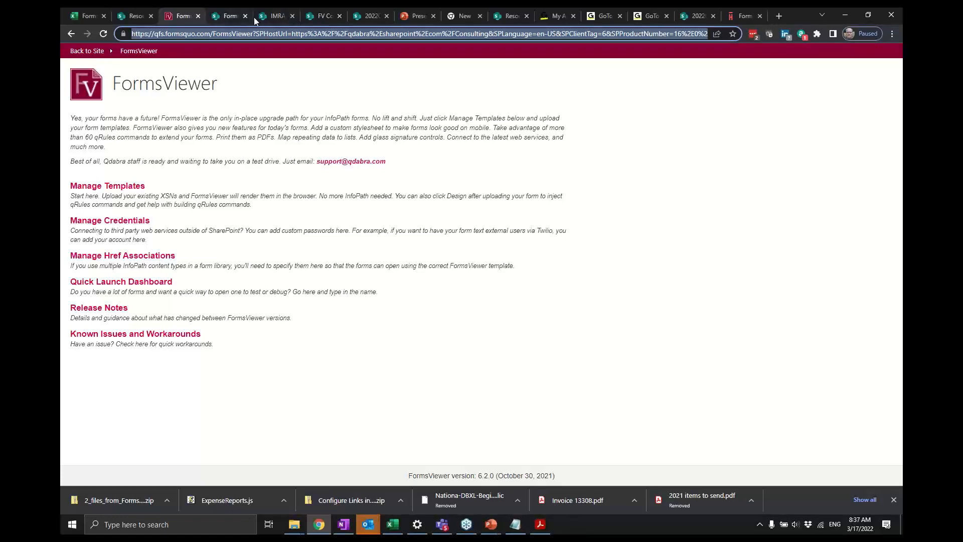
{"action": "left_click", "coordinate": [233, 19]}
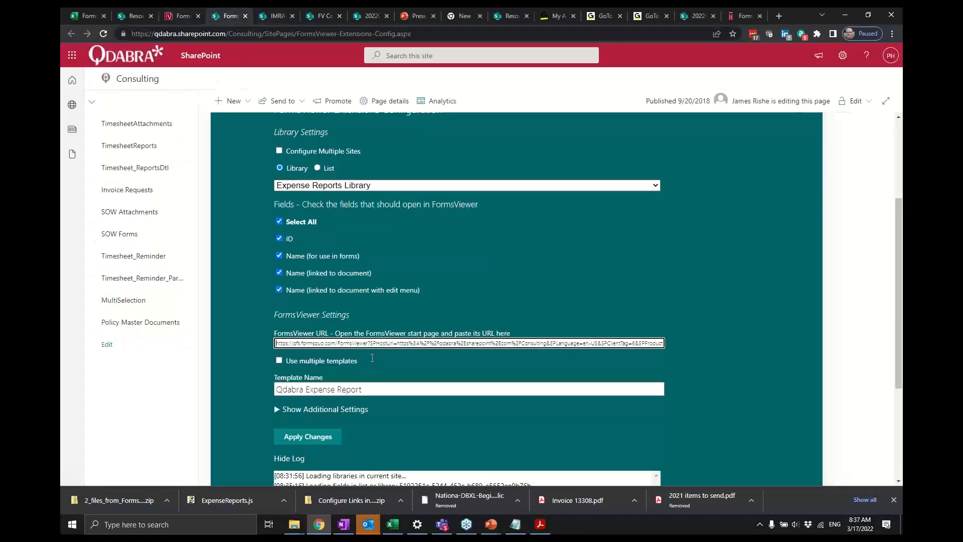
- Copy the existing FormsViewer URL from the config page and paste it into a new Notepad document
{"action": "triple_click", "coordinate": [401, 343]}
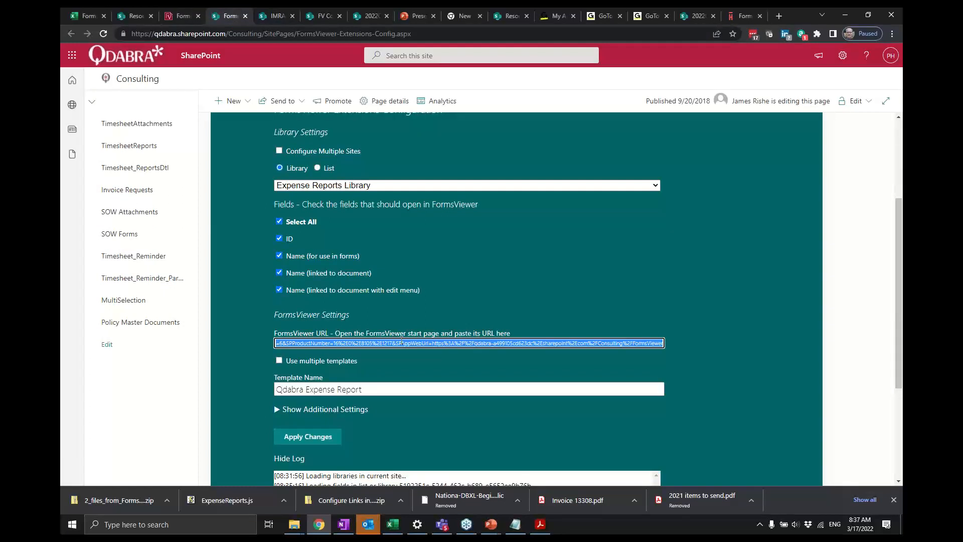
{"action": "key", "text": "super"}
{"action": "type", "text": "noptepa"}
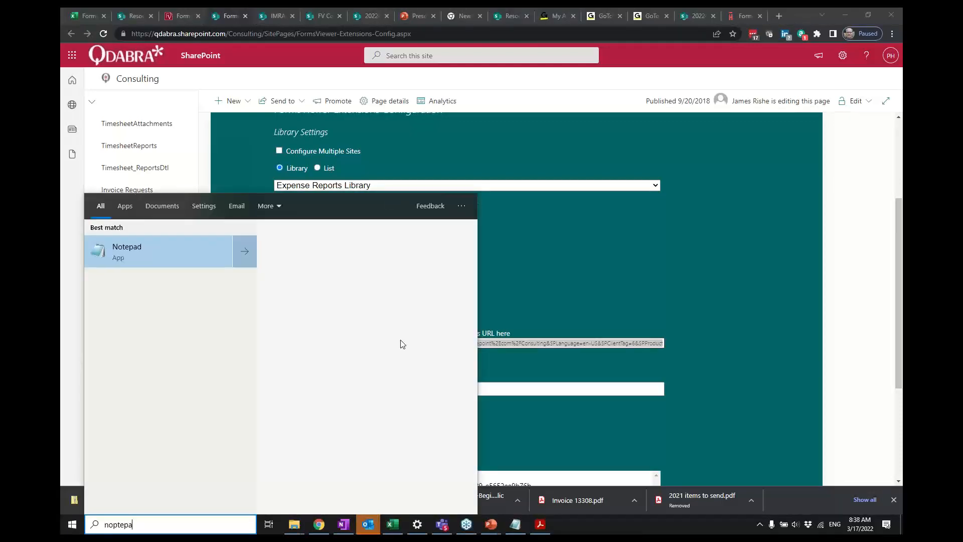
{"action": "key", "text": "BackSpace"}
{"action": "key", "text": "BackSpace"}
{"action": "key", "text": "BackSpace"}
{"action": "key", "text": "BackSpace"}
{"action": "key", "text": "BackSpace"}
{"action": "type", "text": "tepa"}
{"action": "key", "text": "Return"}
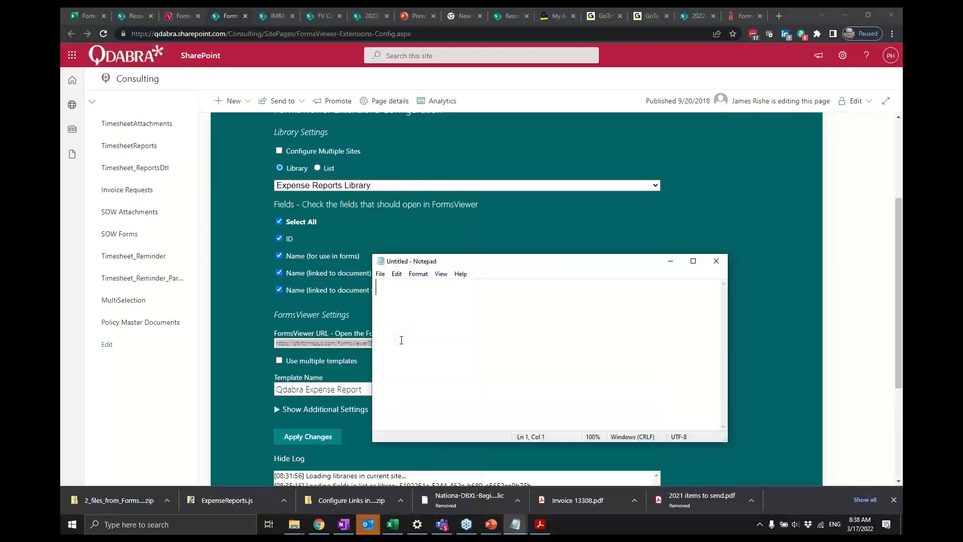
{"action": "key", "text": "ctrl+v"}
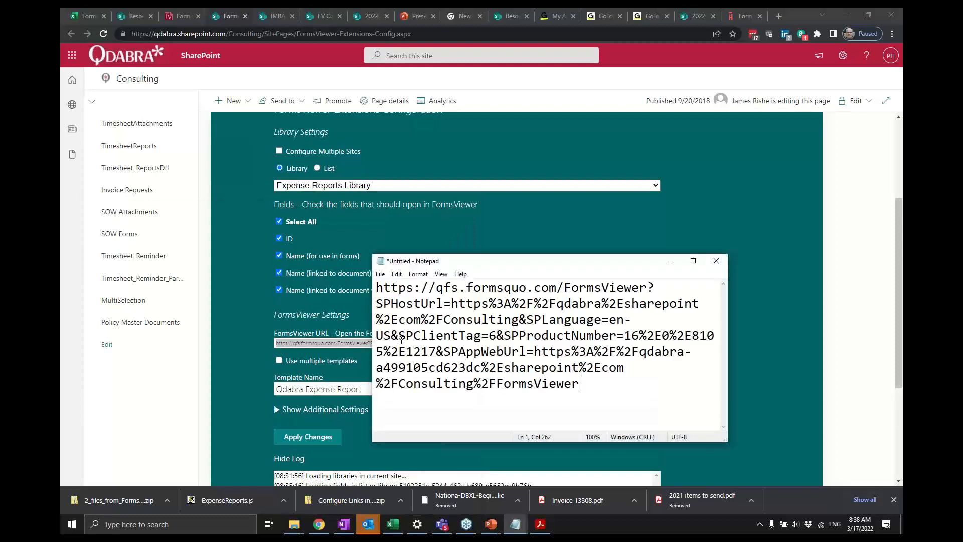
- Copy the FormsViewer start page address into Notepad below the existing URL and select it
{"action": "double_click", "coordinate": [455, 264]}
{"action": "key", "text": "alt+Tab"}
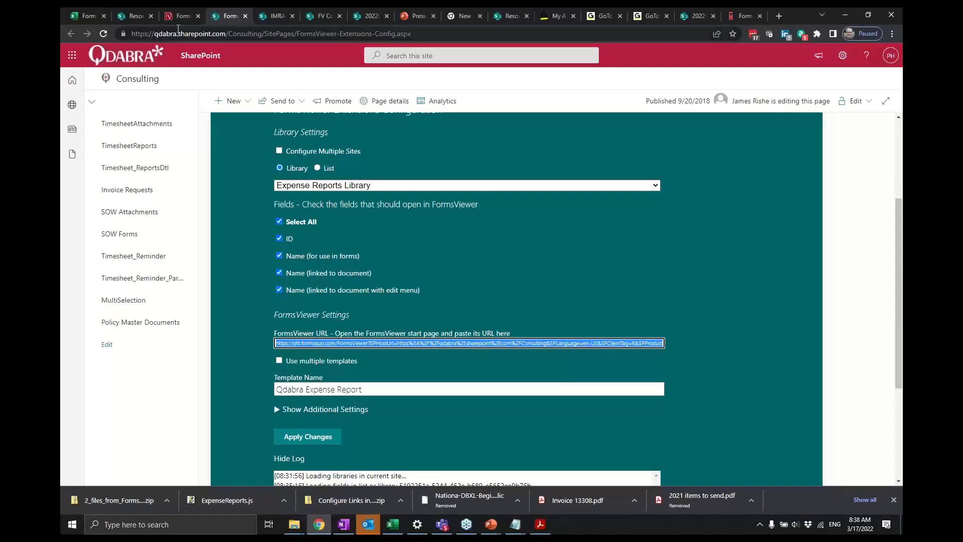
{"action": "left_click", "coordinate": [176, 23]}
{"action": "key", "text": "ctrl+c"}
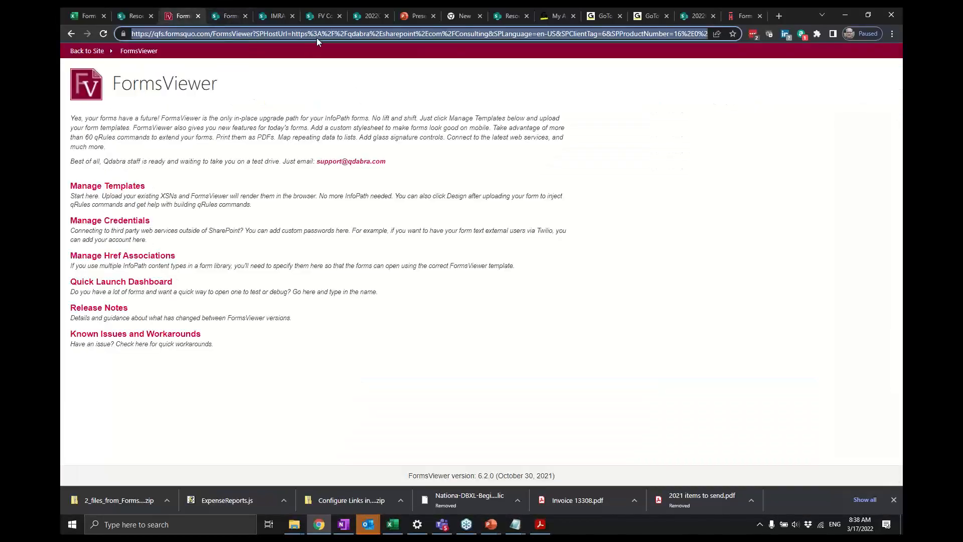
{"action": "key", "text": "alt+Tab"}
{"action": "key", "text": "ctrl+v"}
{"action": "key", "text": "ctrl+v"}
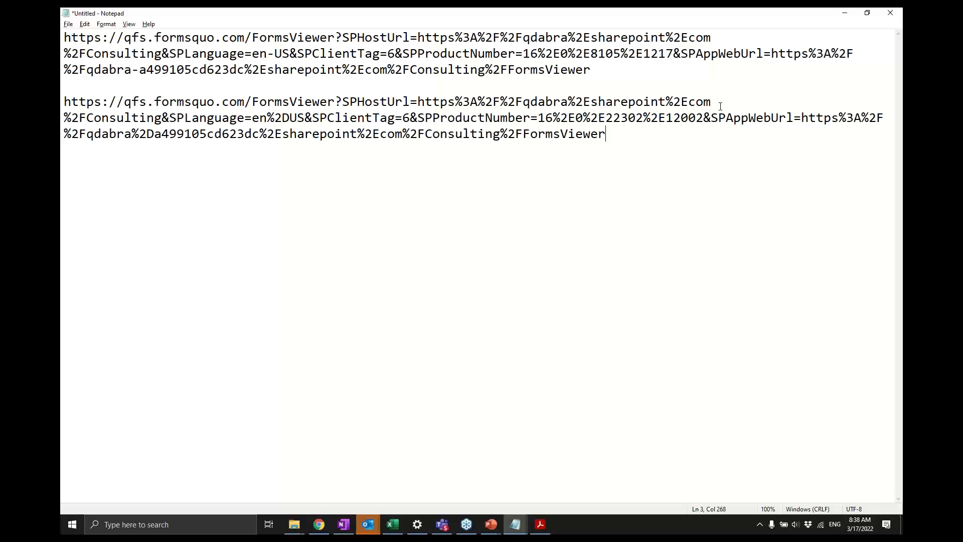
{"action": "key", "text": "shift+Up"}
{"action": "key", "text": "shift+Up"}
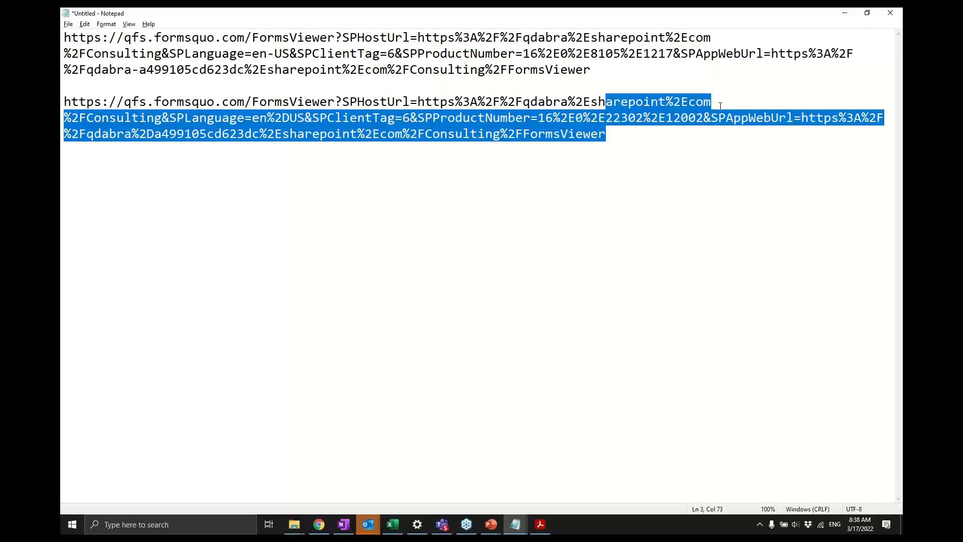
{"action": "key", "text": "shift+Home"}
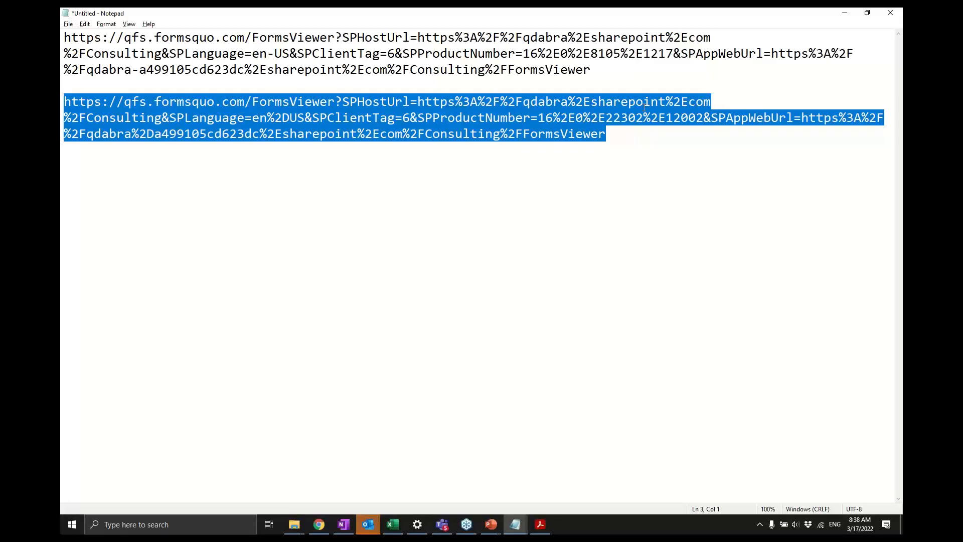
- Replace the FormsViewer URL on the Extensions config page with the copied start page address
{"action": "key", "text": "alt+Tab"}
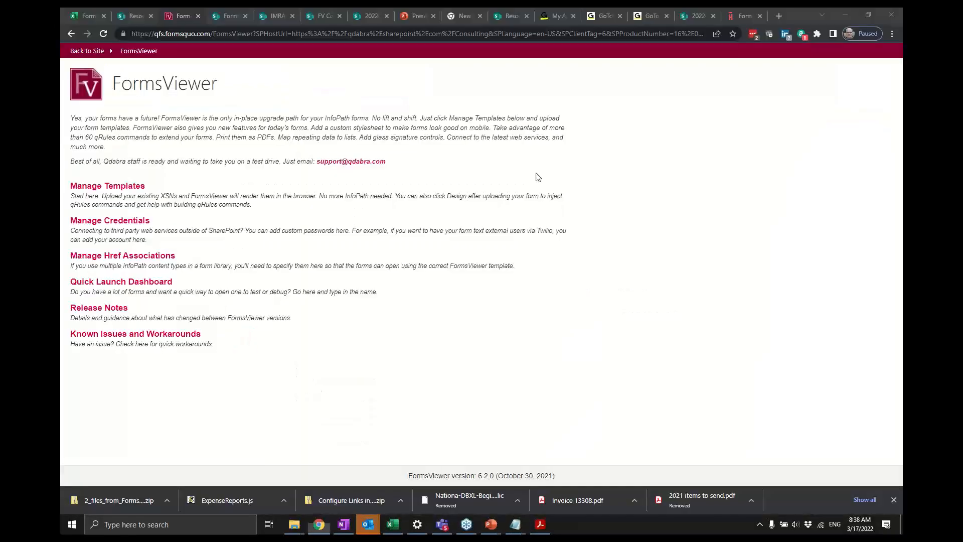
{"action": "left_click", "coordinate": [227, 29]}
{"action": "left_click", "coordinate": [214, 19]}
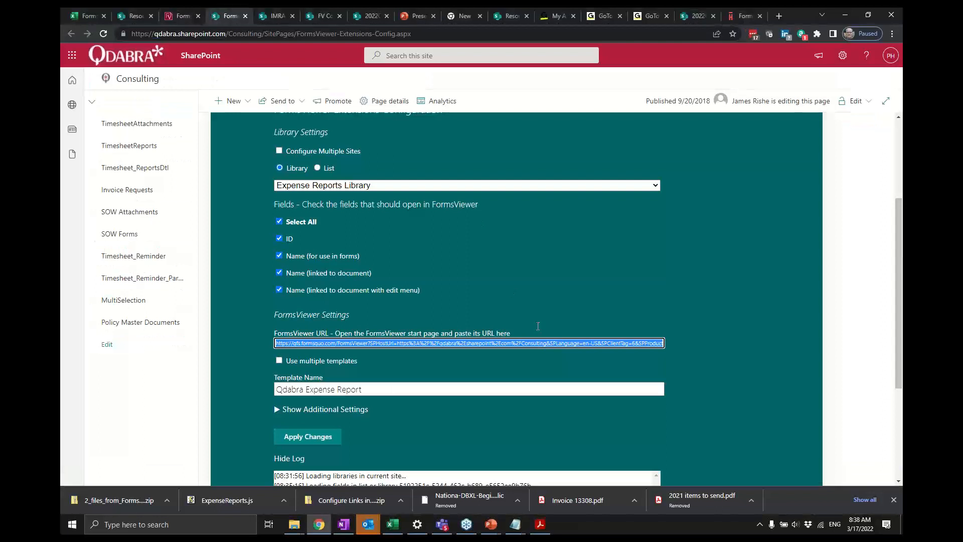
{"action": "left_click", "coordinate": [577, 344]}
{"action": "key", "text": "ctrl+a"}
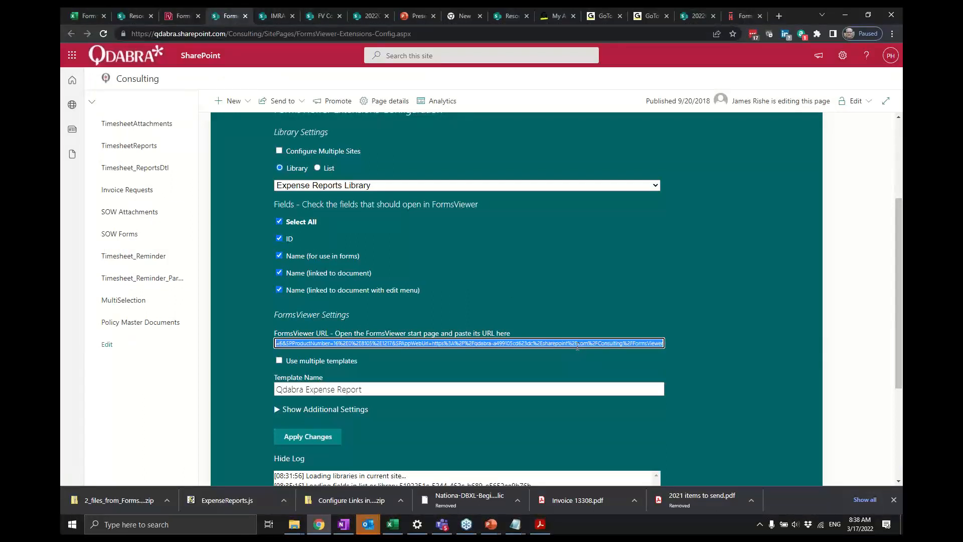
{"action": "key", "text": "ctrl+v"}
{"action": "key", "text": "Tab"}
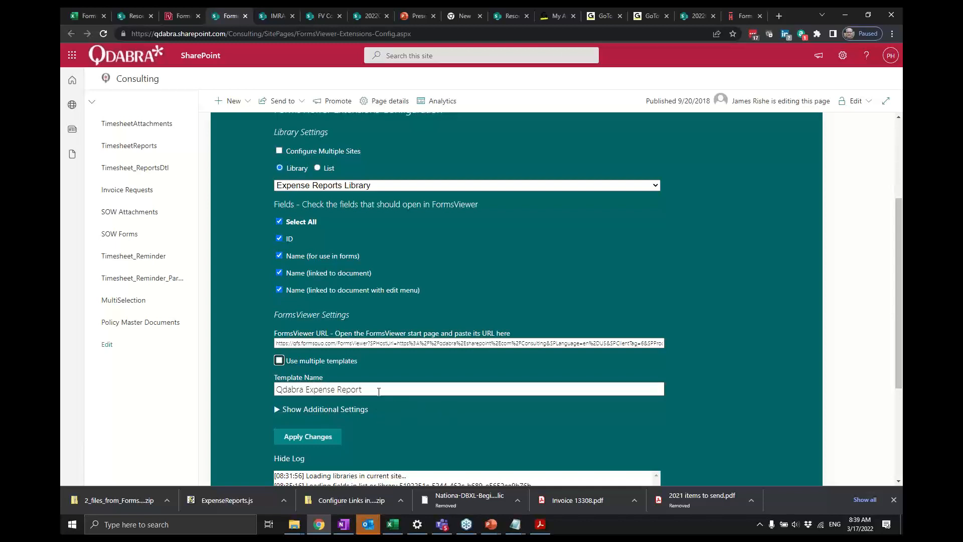
{"action": "scroll", "coordinate": [374, 389], "scroll_direction": "down", "scroll_amount": 2}
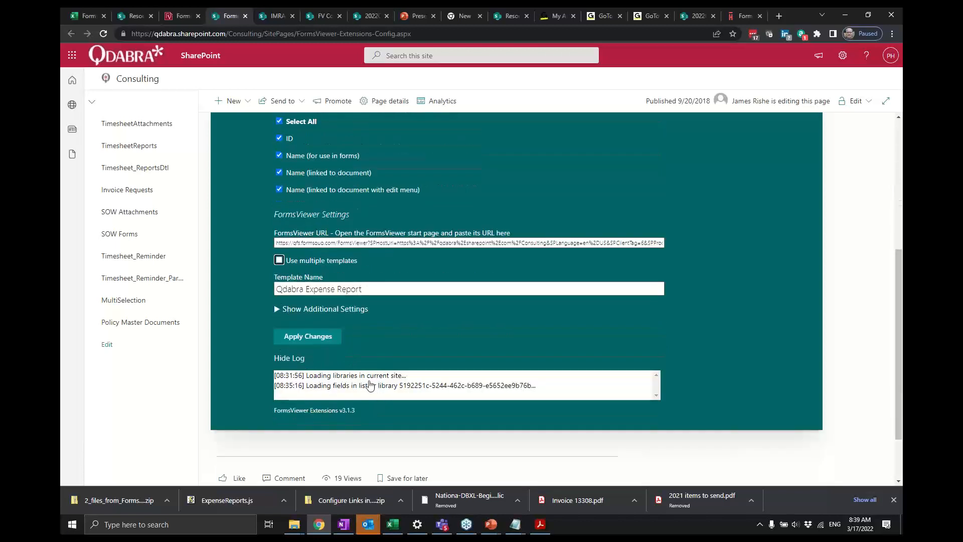
- Try enabling the Use multiple templates option, then turn it off again
{"action": "left_click", "coordinate": [278, 260]}
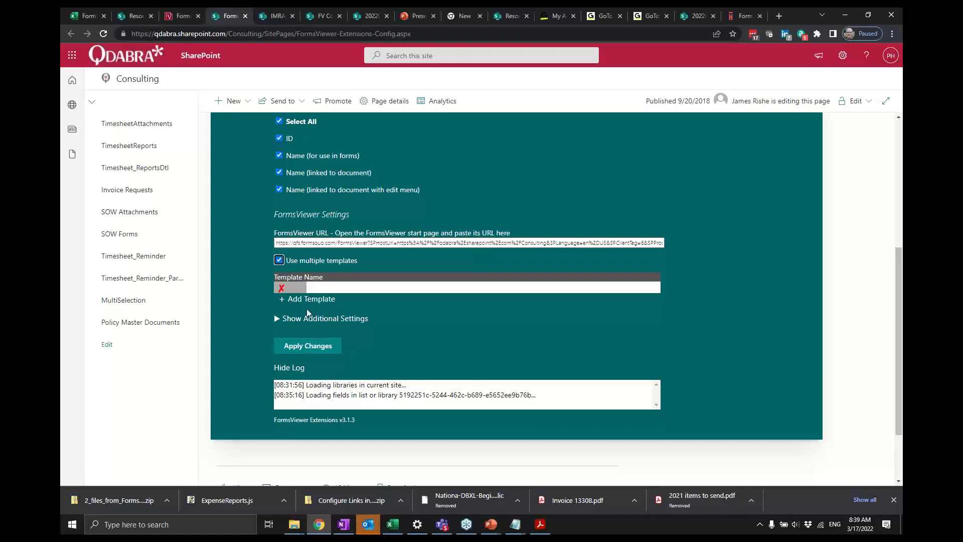
{"action": "left_click", "coordinate": [282, 263]}
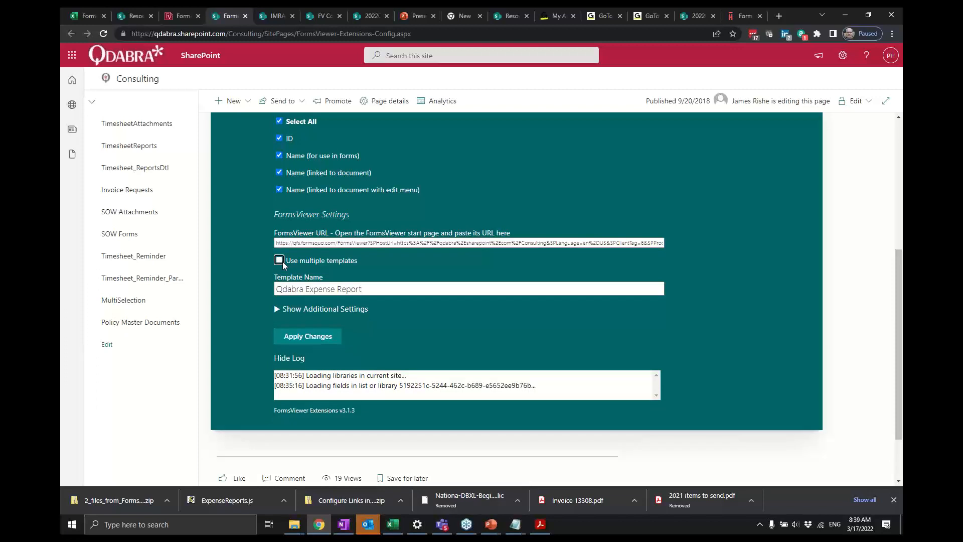
- Expand the additional settings and hide the built-in New and Upload buttons
{"action": "scroll", "coordinate": [283, 264], "scroll_direction": "up", "scroll_amount": 3}
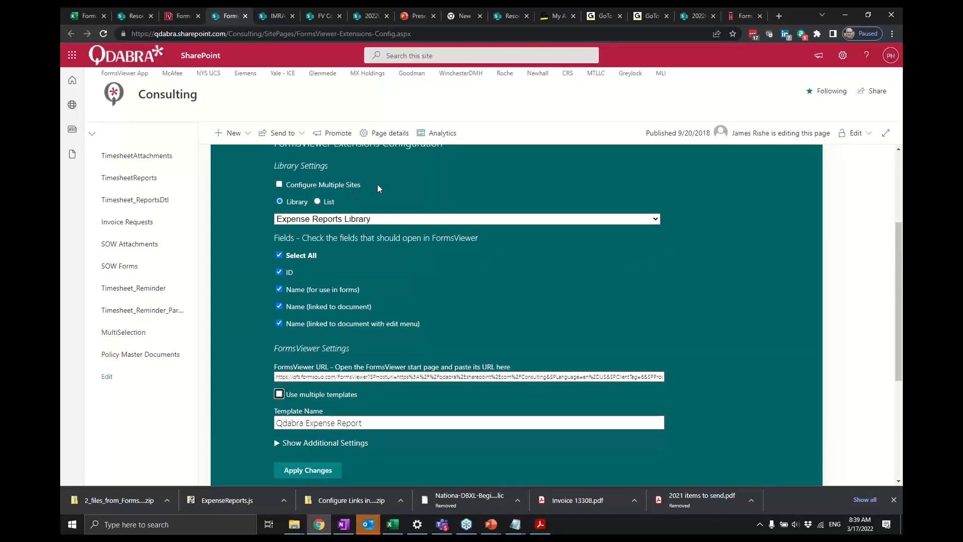
{"action": "scroll", "coordinate": [377, 188], "scroll_direction": "down", "scroll_amount": 2}
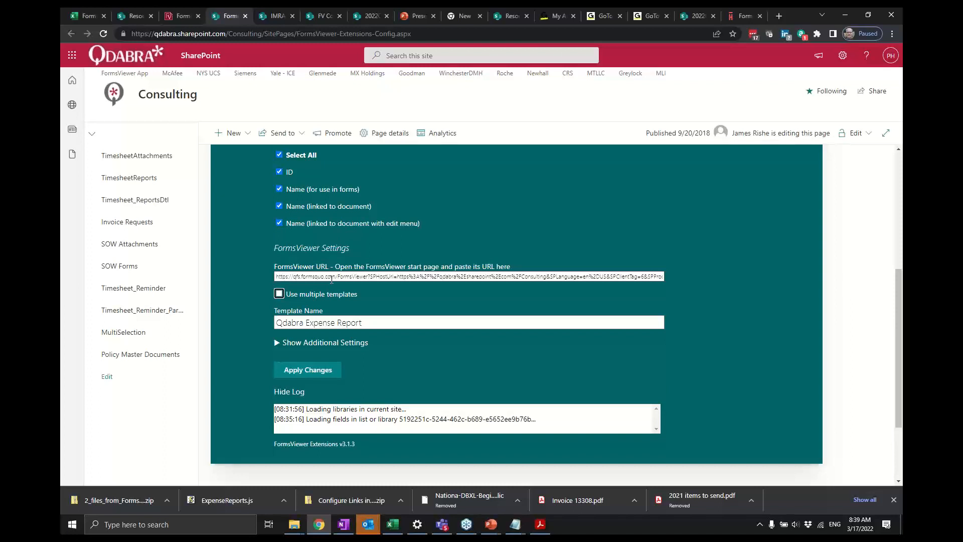
{"action": "scroll", "coordinate": [331, 280], "scroll_direction": "down", "scroll_amount": 1}
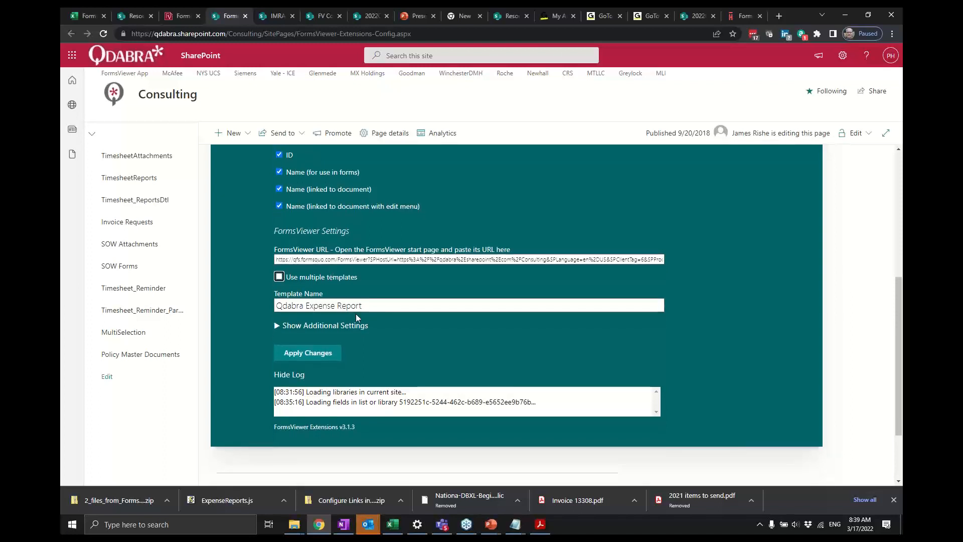
{"action": "left_click", "coordinate": [350, 332]}
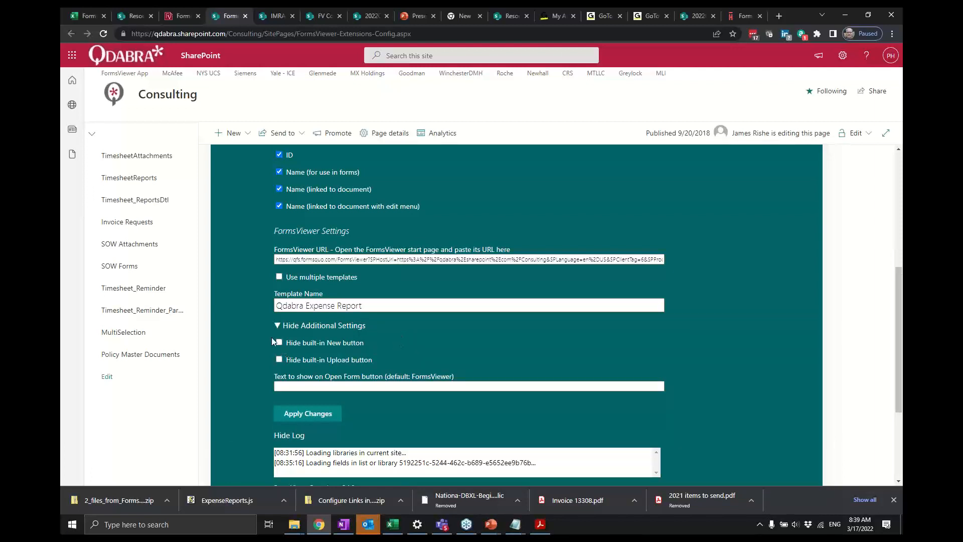
{"action": "left_click", "coordinate": [284, 340]}
- Set the text shown on the Open Form button to 作成
{"action": "left_click", "coordinate": [412, 386]}
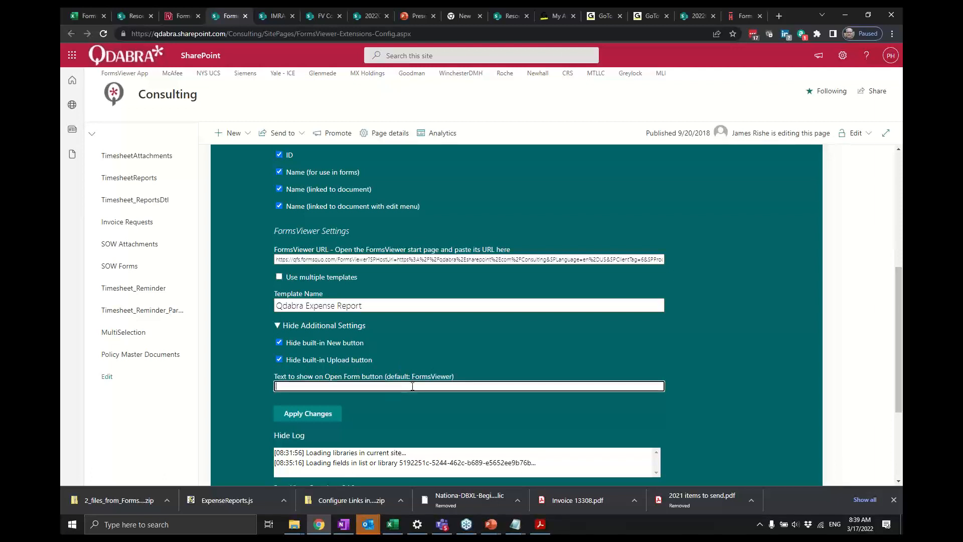
{"action": "type", "text": "New"}
{"action": "key", "text": "ctrl+a"}
{"action": "key", "text": "alt+shift"}
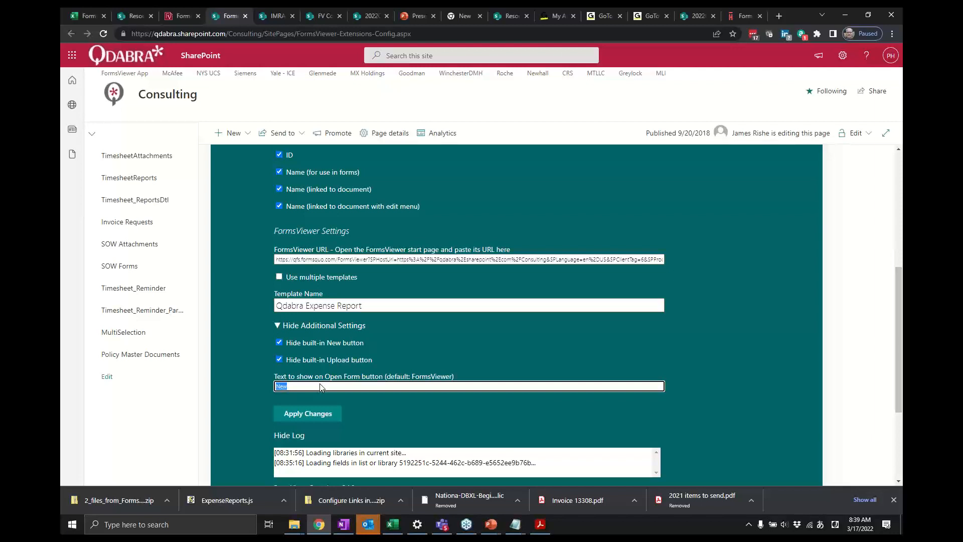
{"action": "type", "text": "さ"}
{"action": "type", "text": "くせい"}
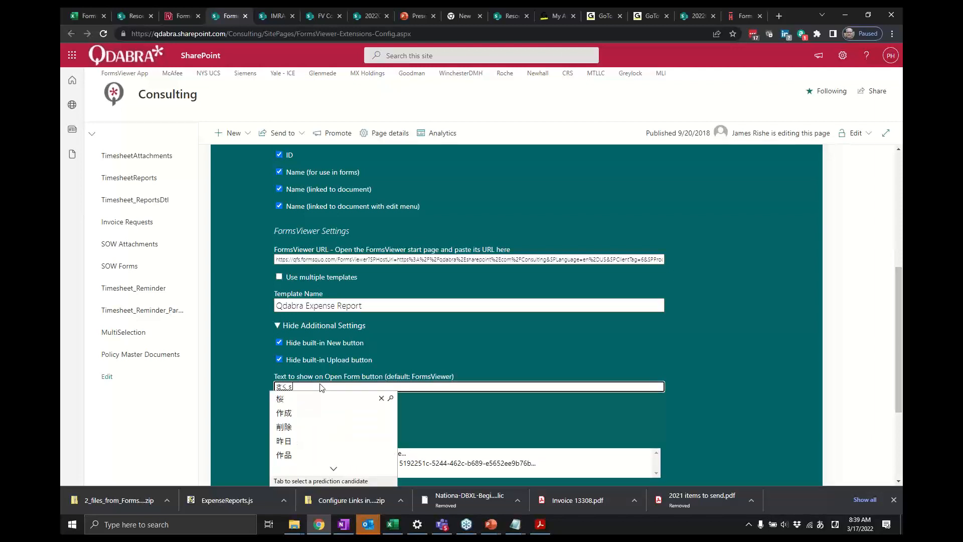
{"action": "key", "text": "space"}
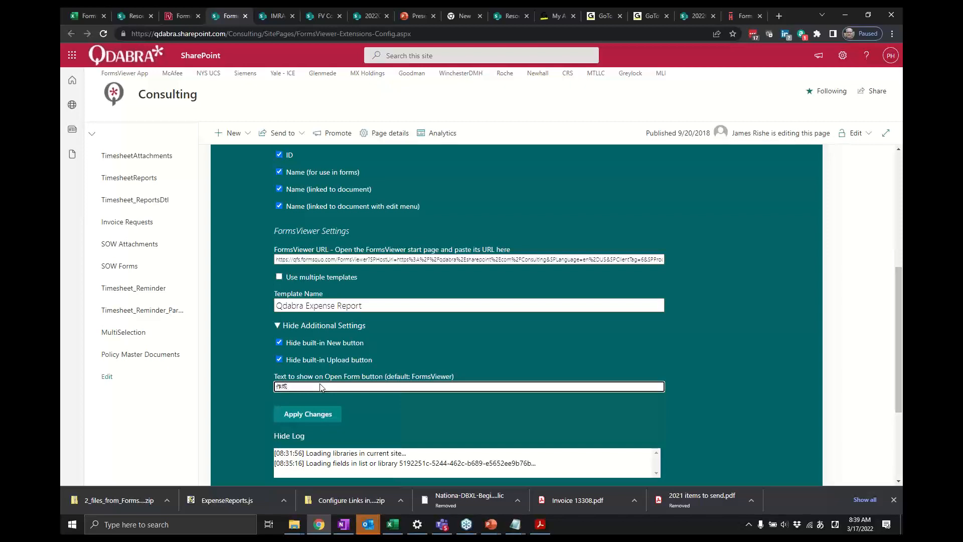
- Apply the changes to the FormsViewer Extensions configuration
{"action": "left_click", "coordinate": [309, 415]}
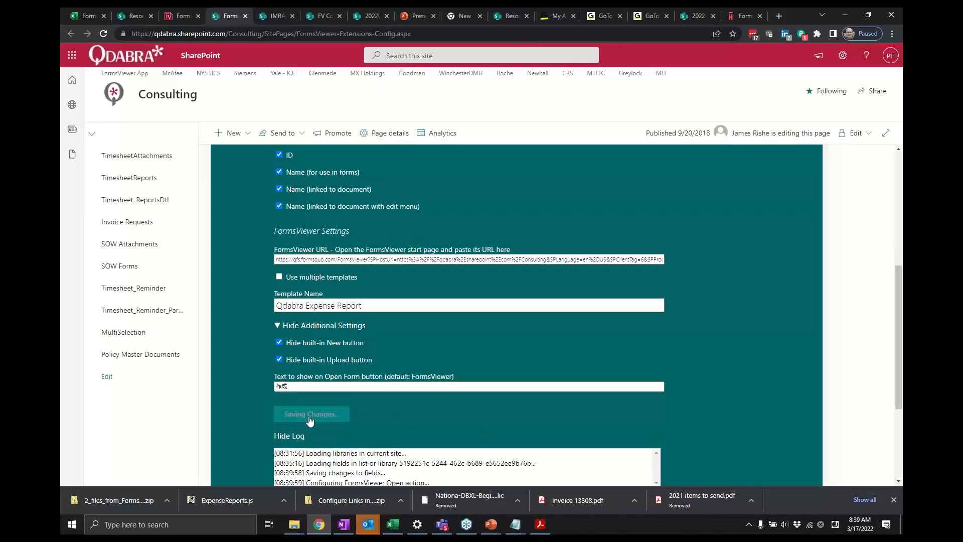
{"action": "scroll", "coordinate": [435, 408], "scroll_direction": "down", "scroll_amount": 2}
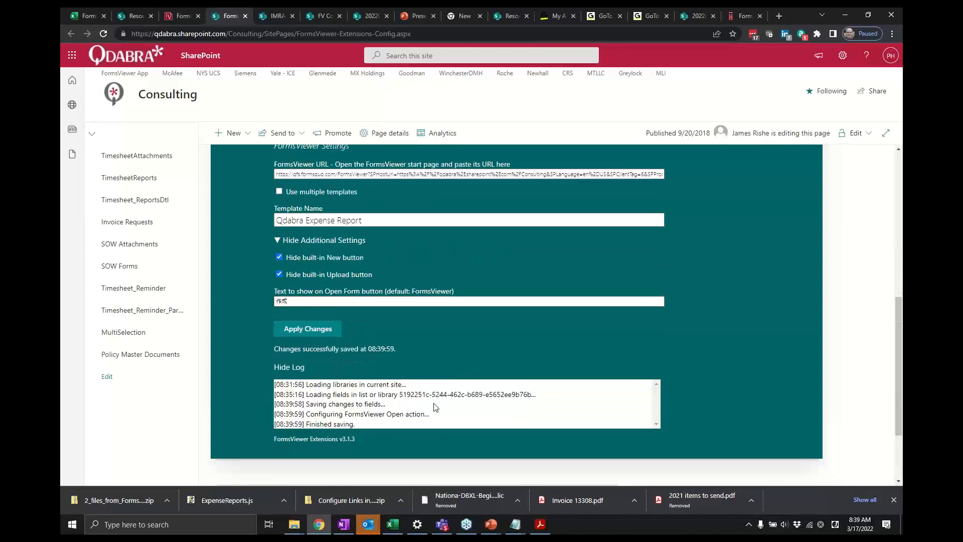
{"action": "scroll", "coordinate": [435, 407], "scroll_direction": "down", "scroll_amount": 1}
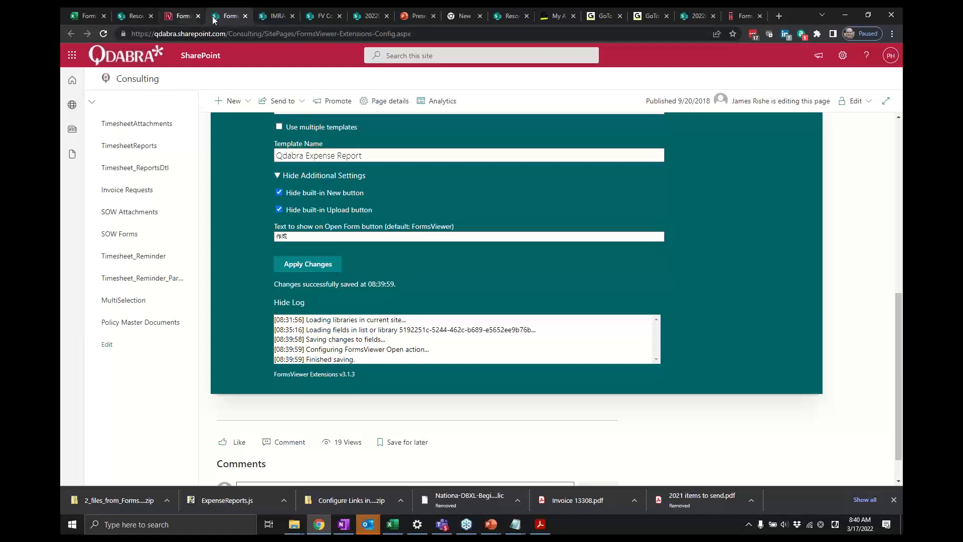
- Go back to the Consulting site contents and open the Expense Reports Library
{"action": "left_click", "coordinate": [182, 16]}
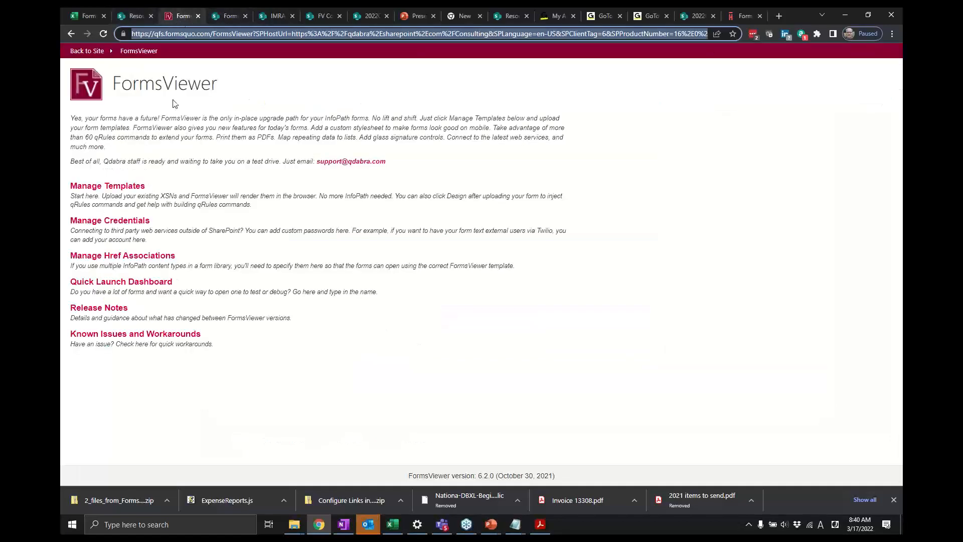
{"action": "left_click", "coordinate": [71, 38]}
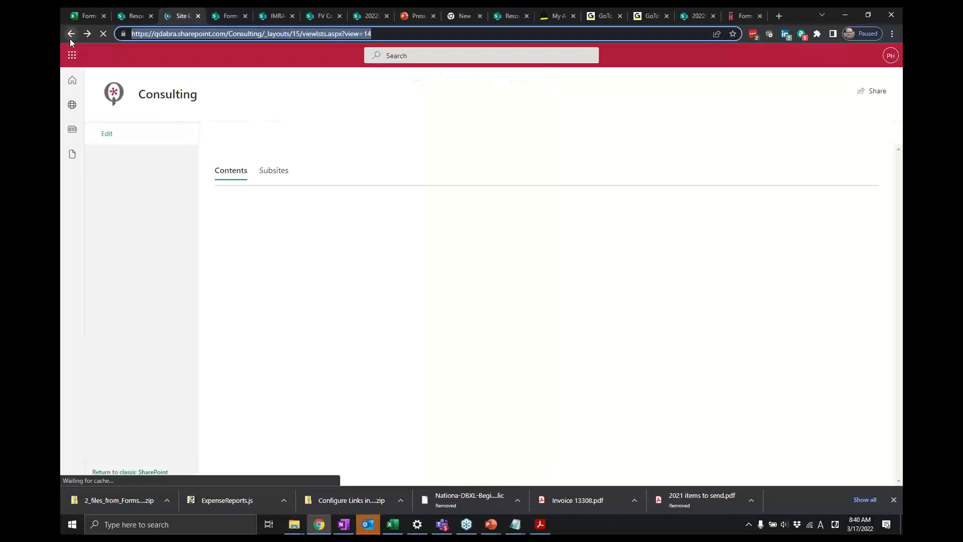
{"action": "scroll", "coordinate": [449, 328], "scroll_direction": "down", "scroll_amount": 12}
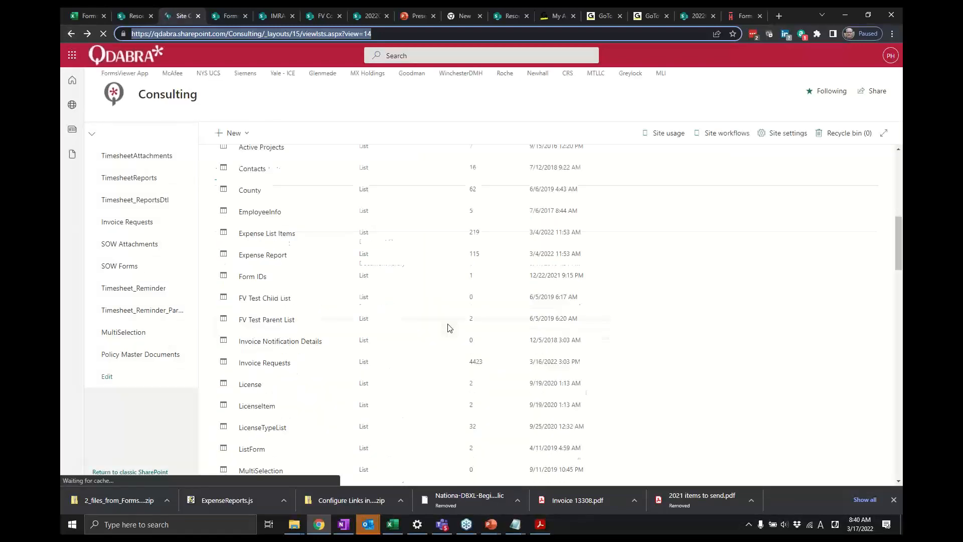
{"action": "scroll", "coordinate": [450, 328], "scroll_direction": "down", "scroll_amount": 8}
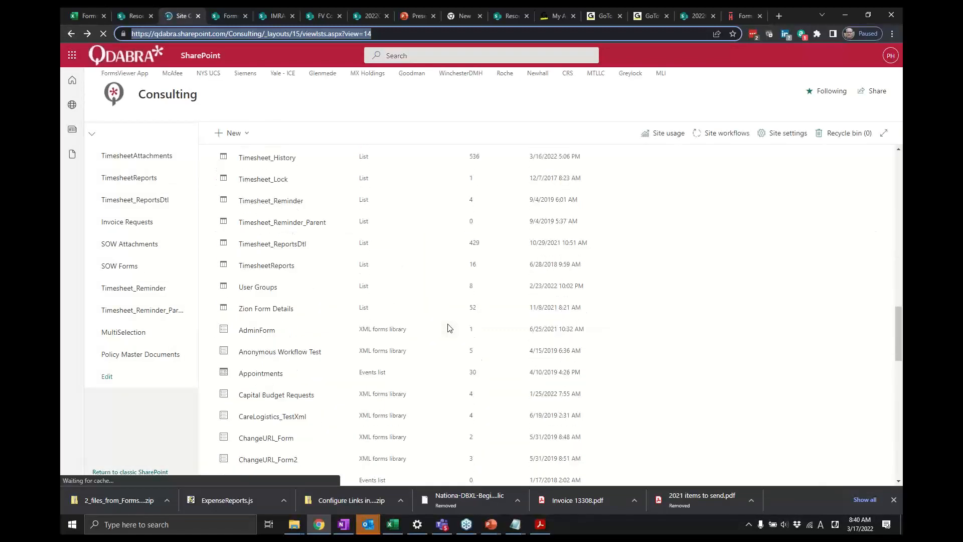
{"action": "scroll", "coordinate": [450, 328], "scroll_direction": "down", "scroll_amount": 3}
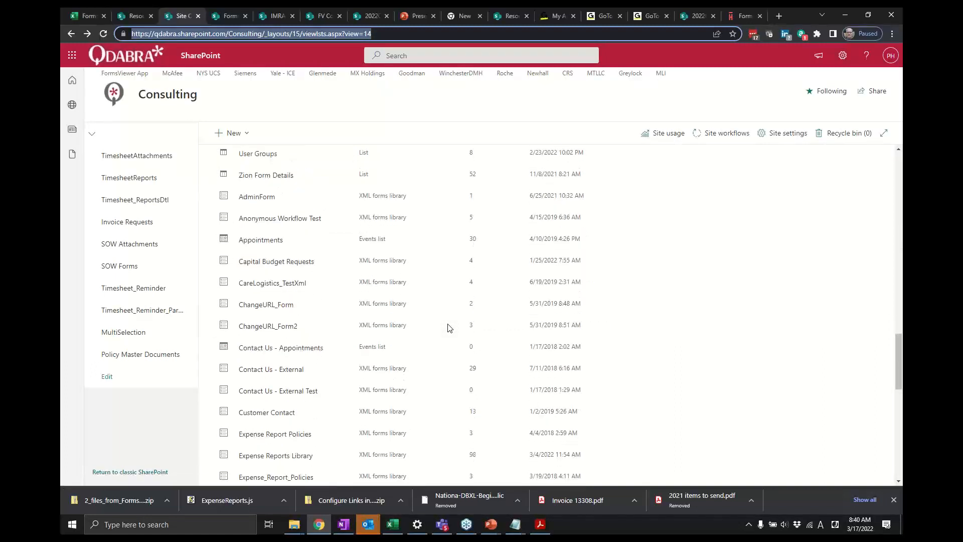
{"action": "left_click", "coordinate": [297, 460]}
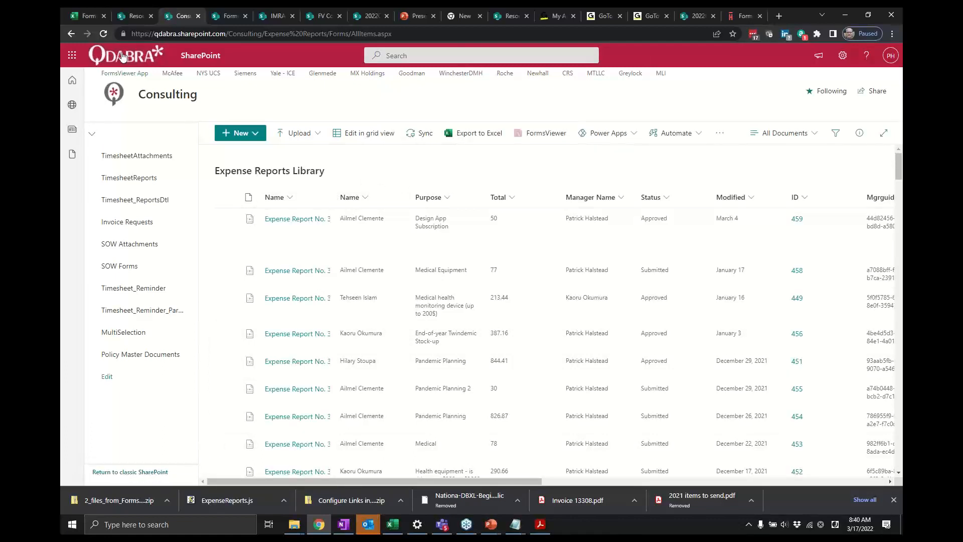
- Reload the library, open a new expense report with the 作成 button, and return to the library
{"action": "left_click", "coordinate": [102, 36]}
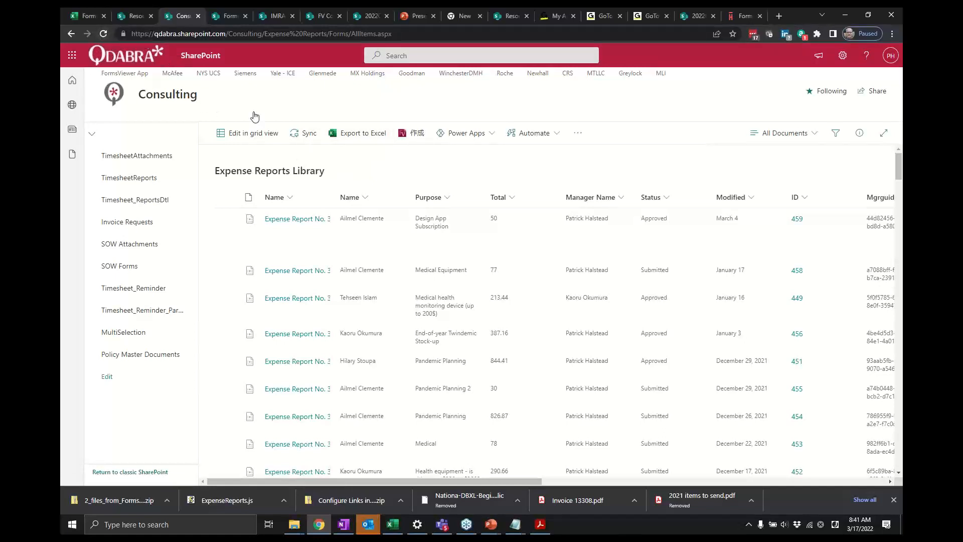
{"action": "left_click", "coordinate": [415, 135]}
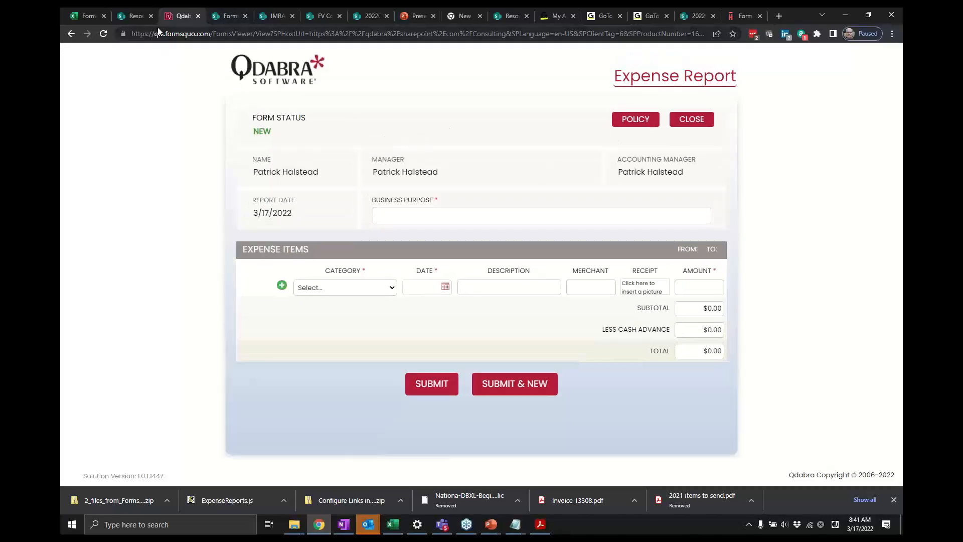
{"action": "left_click", "coordinate": [72, 36]}
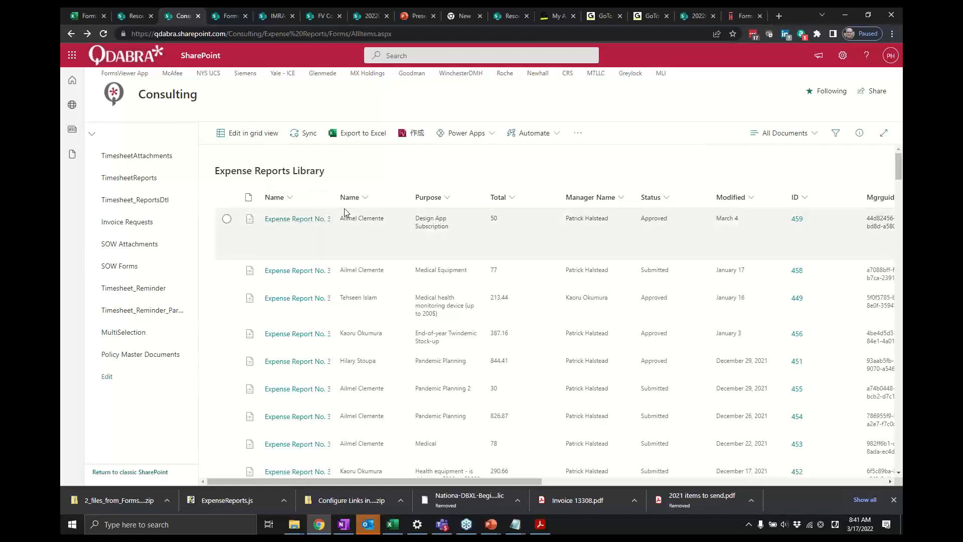
- Open the first expense report in the library to check that it opens in FormsViewer
{"action": "left_click", "coordinate": [311, 224]}
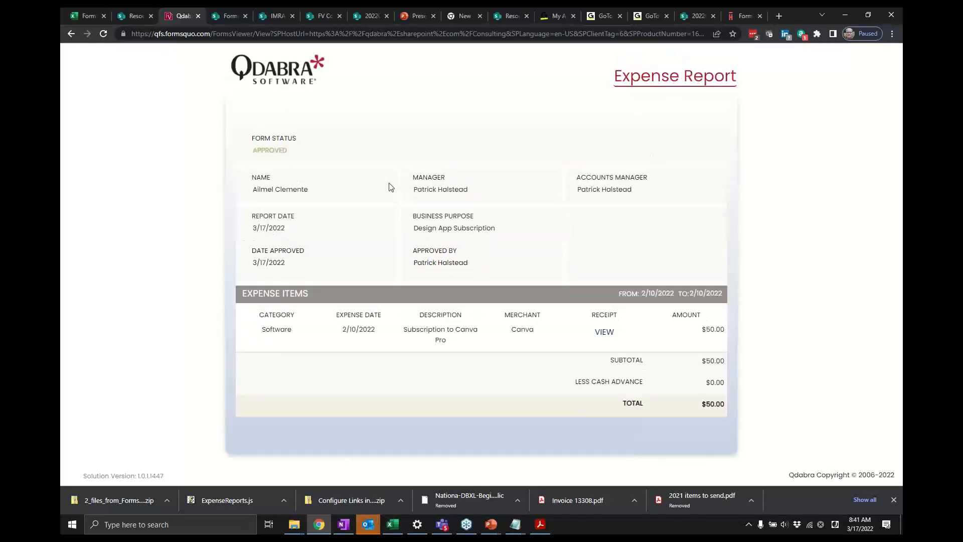
{"action": "key", "text": "alt+Tab"}
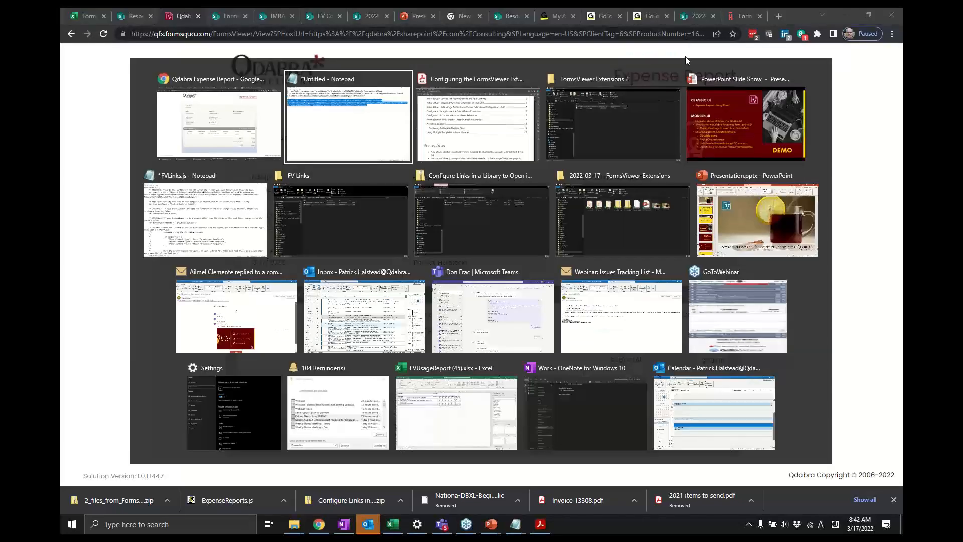
{"action": "key", "text": "Escape"}
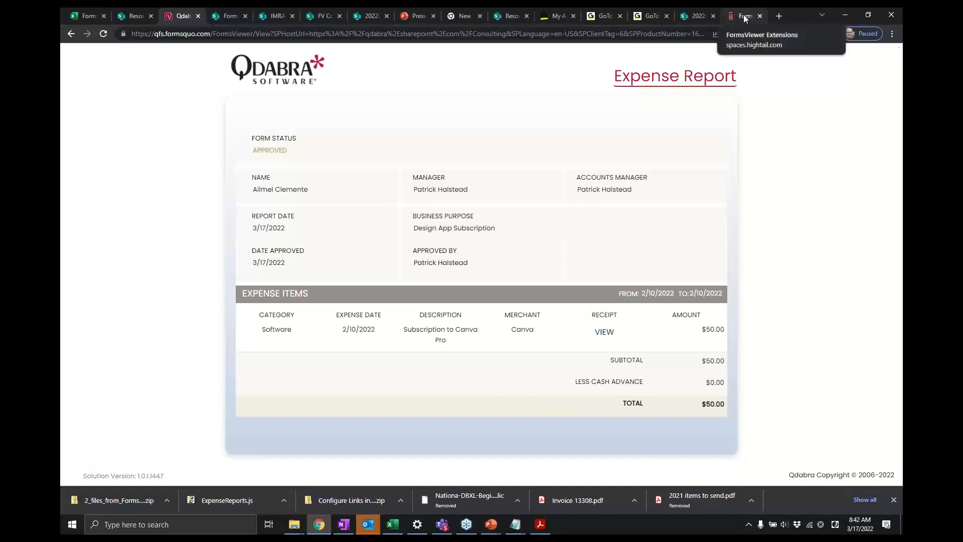
- Open the Configuring the FormsViewer Extensions PDF from the FormsViewer Extensions 3 folder
{"action": "left_click", "coordinate": [742, 16]}
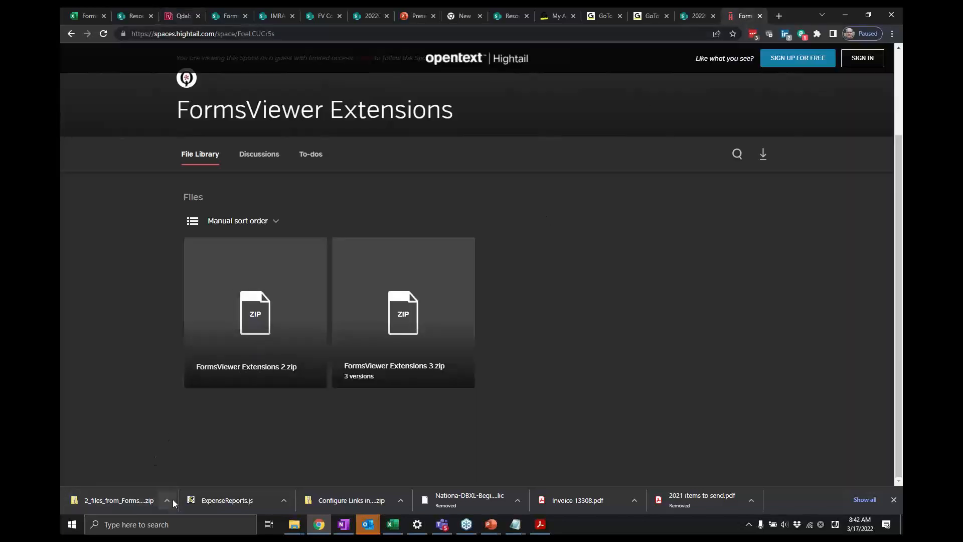
{"action": "mouse_move", "coordinate": [245, 340]}
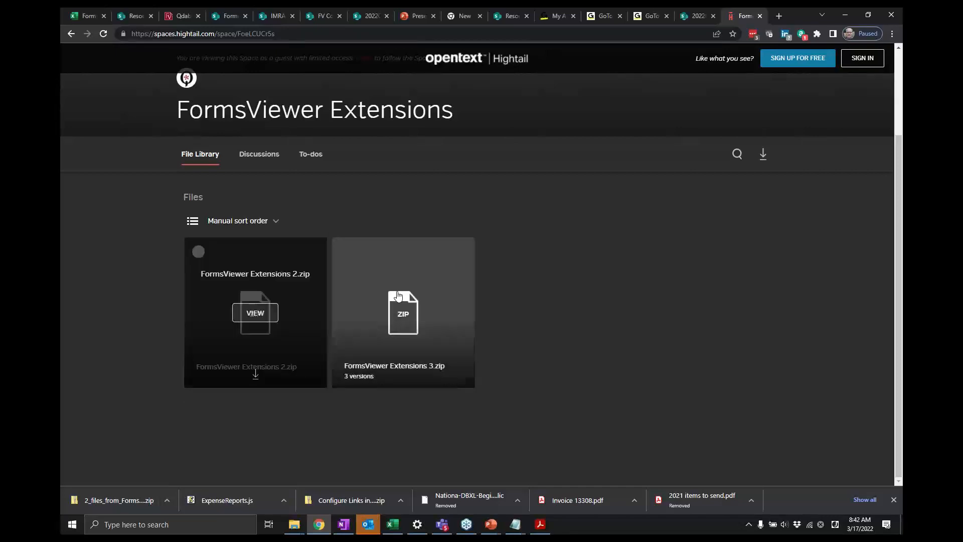
{"action": "key", "text": "alt+Tab"}
{"action": "key", "text": "alt+Tab"}
{"action": "key", "text": "alt+Tab"}
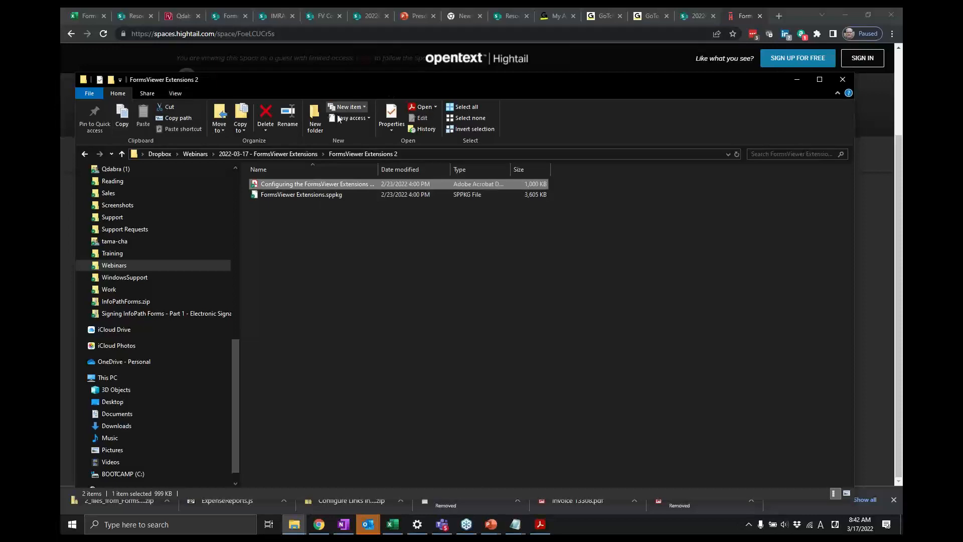
{"action": "left_click", "coordinate": [71, 37]}
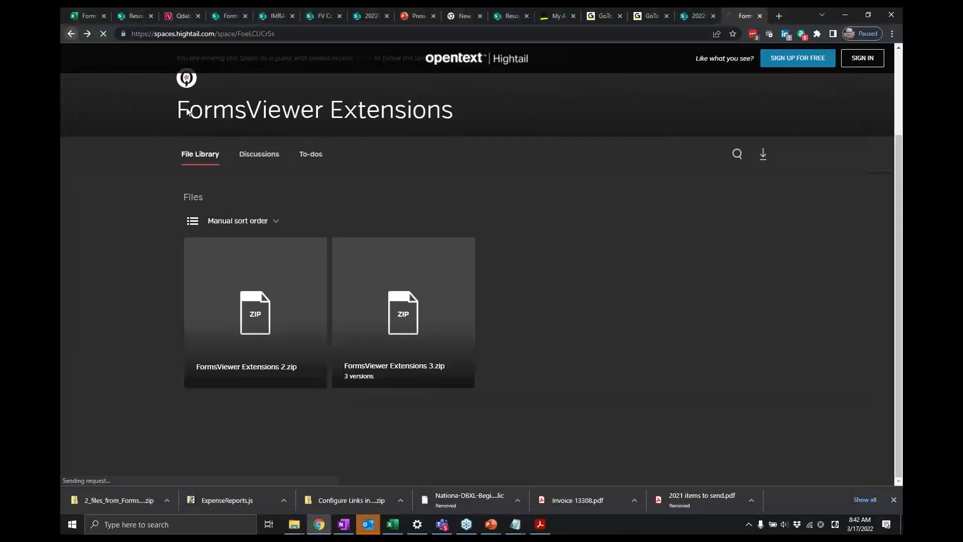
{"action": "key", "text": "alt+Tab"}
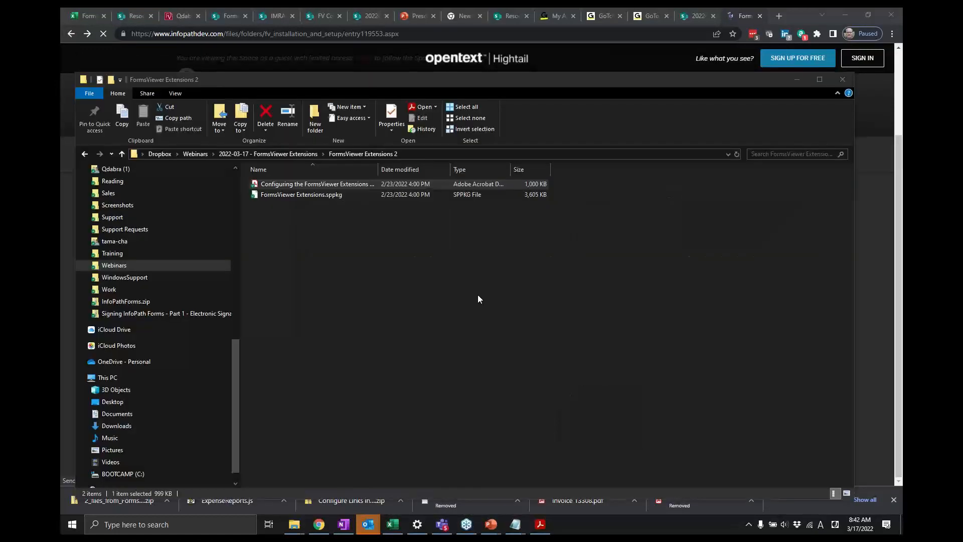
{"action": "left_click", "coordinate": [288, 153]}
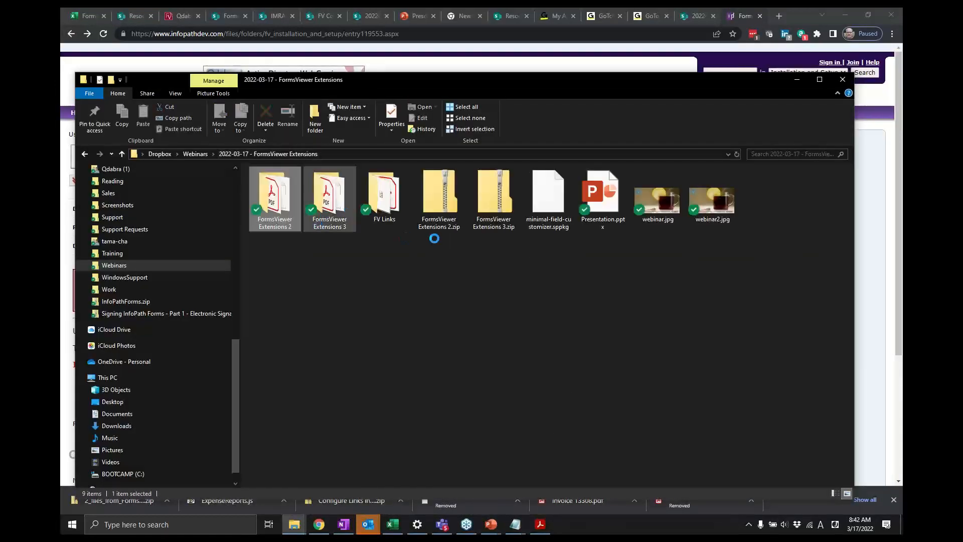
{"action": "left_click", "coordinate": [334, 211]}
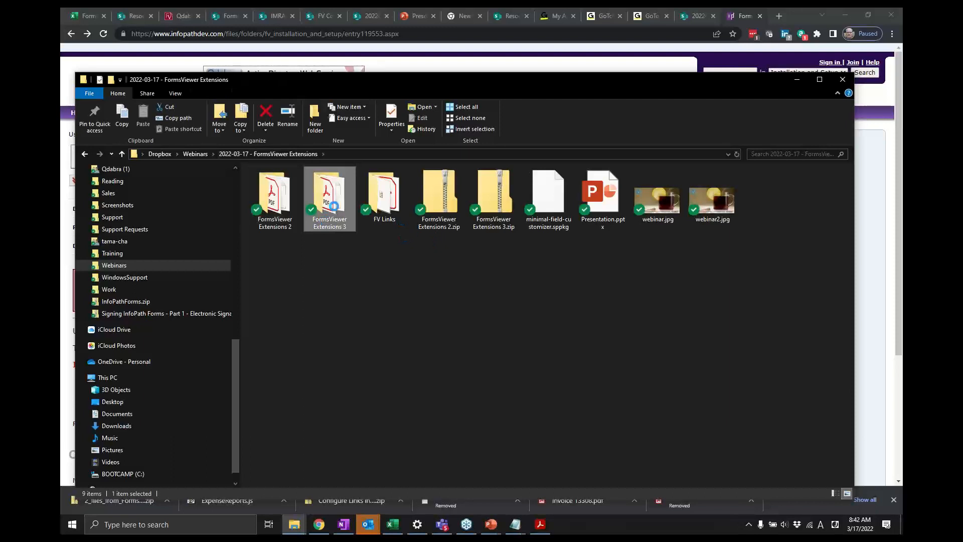
{"action": "double_click", "coordinate": [334, 206]}
{"action": "left_click", "coordinate": [367, 184]}
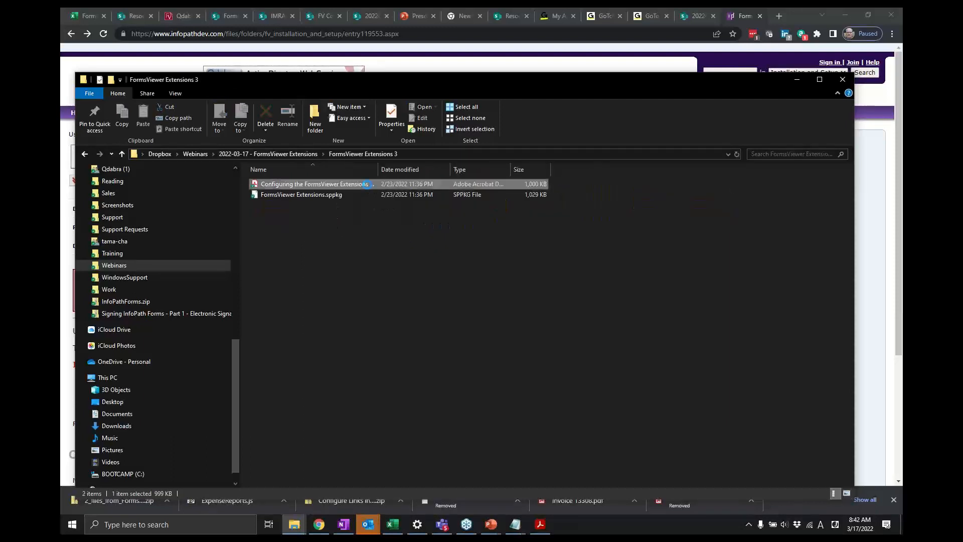
{"action": "double_click", "coordinate": [377, 184]}
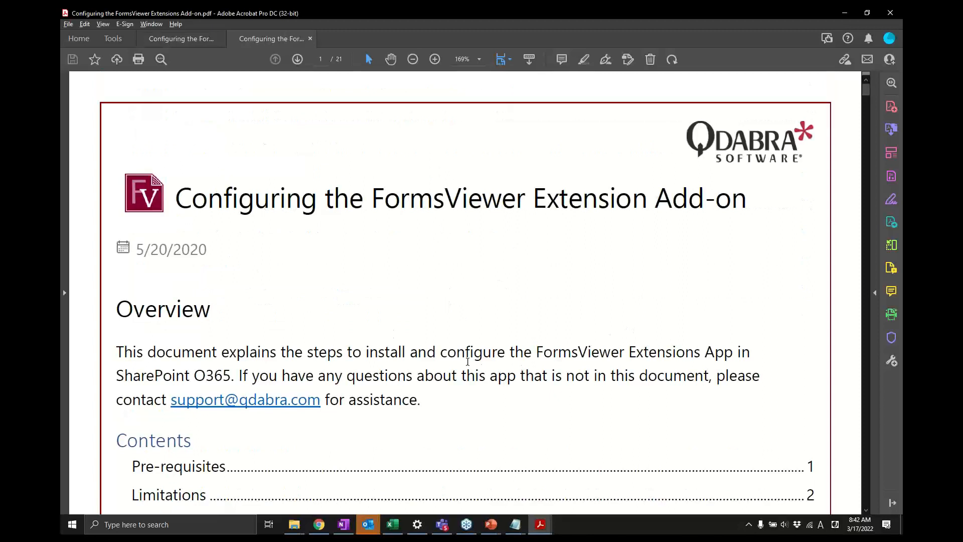
- Highlight SharePoint O365 in the overview and switch to the other open configuration guide
{"action": "left_click_drag", "start_coordinate": [232, 376], "coordinate": [143, 377]}
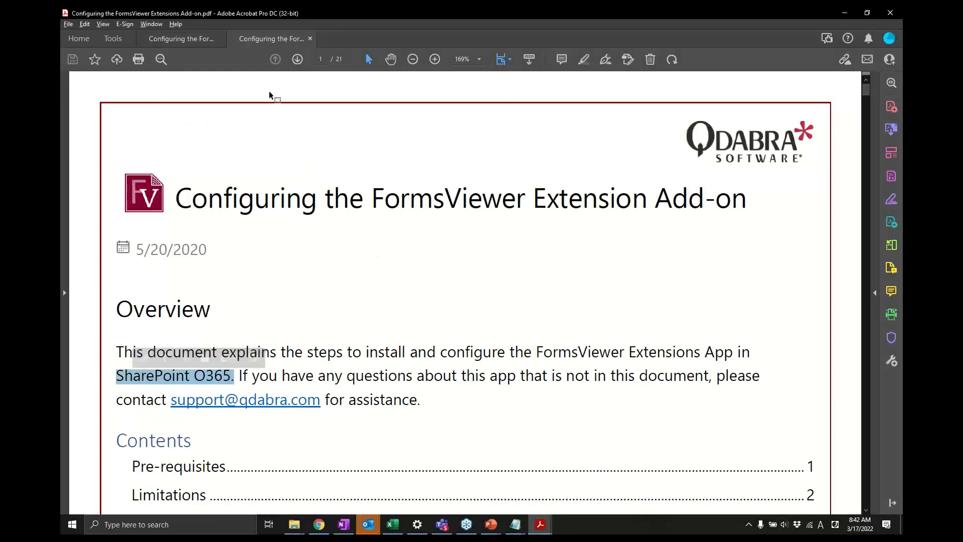
{"action": "left_click", "coordinate": [181, 40]}
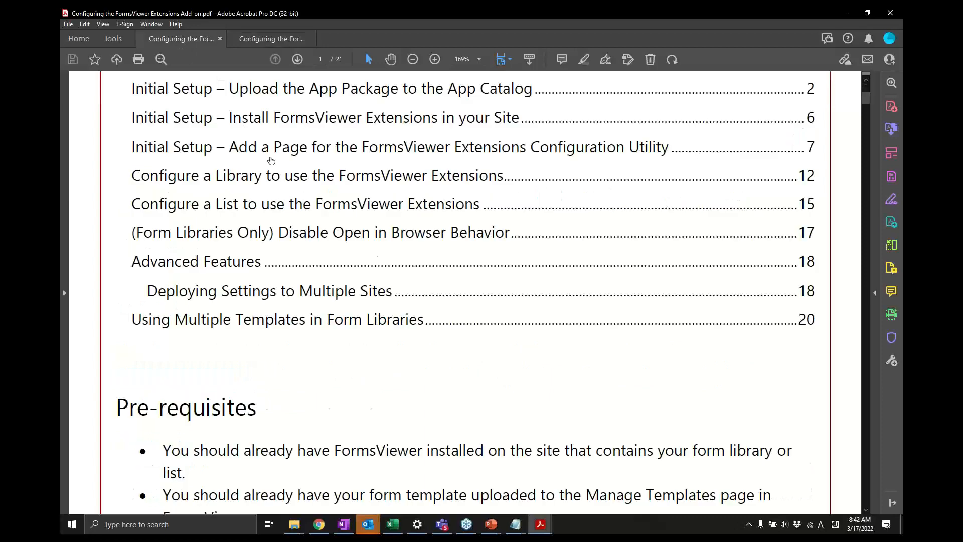
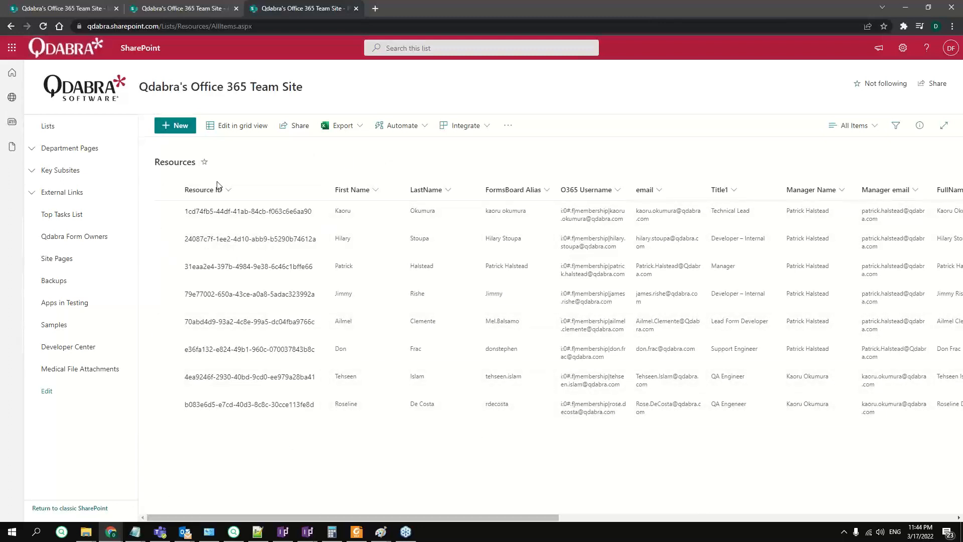
- Open the first resource in the Resources list and close its display form
{"action": "left_click", "coordinate": [208, 213]}
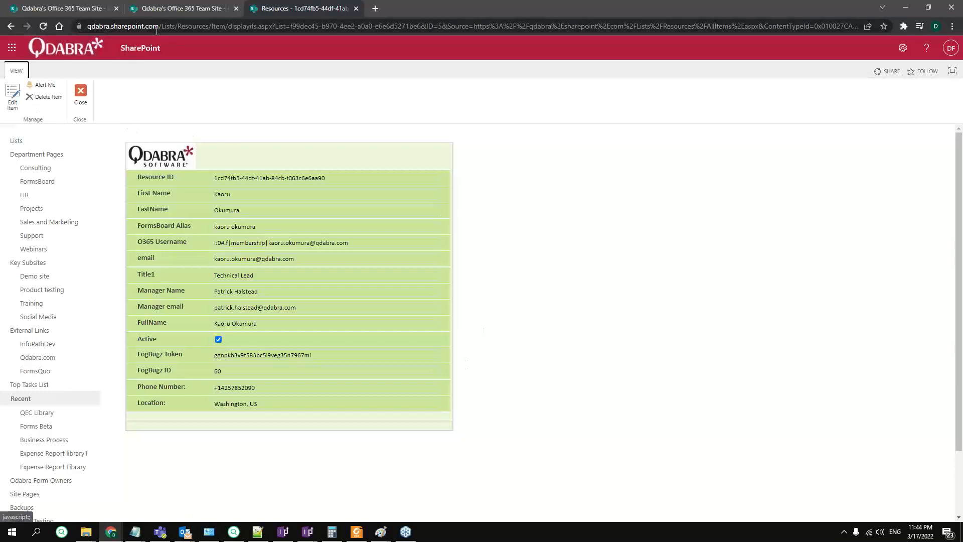
{"action": "left_click", "coordinate": [81, 100]}
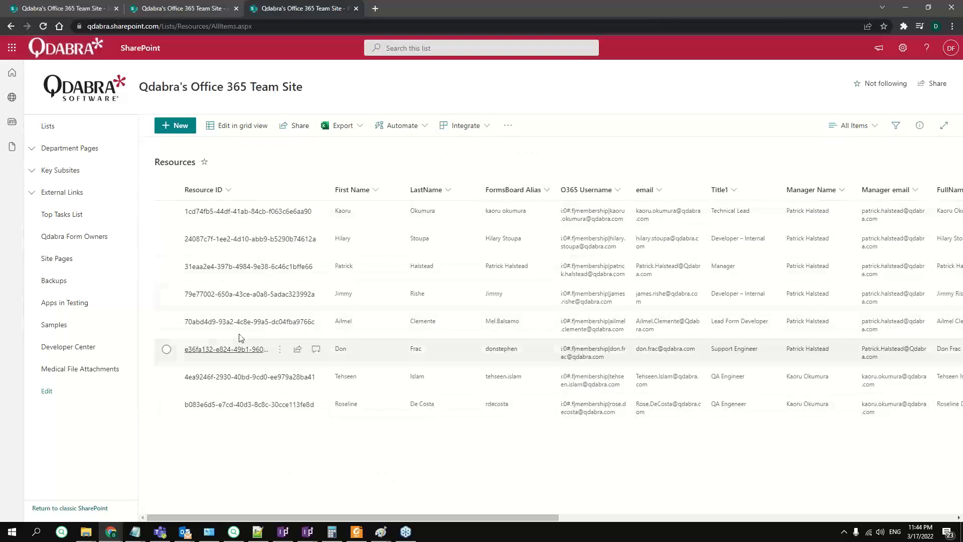
- Return to the configuration page, reselect the Resources list and check Select All for its fields
{"action": "left_click", "coordinate": [189, 12]}
{"action": "scroll", "coordinate": [451, 201], "scroll_direction": "up", "scroll_amount": 3}
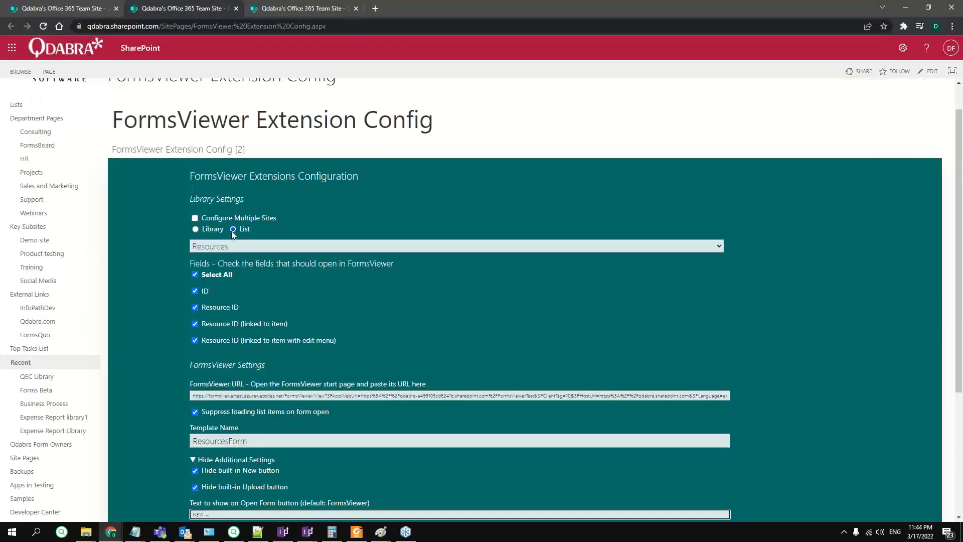
{"action": "left_click", "coordinate": [243, 246]}
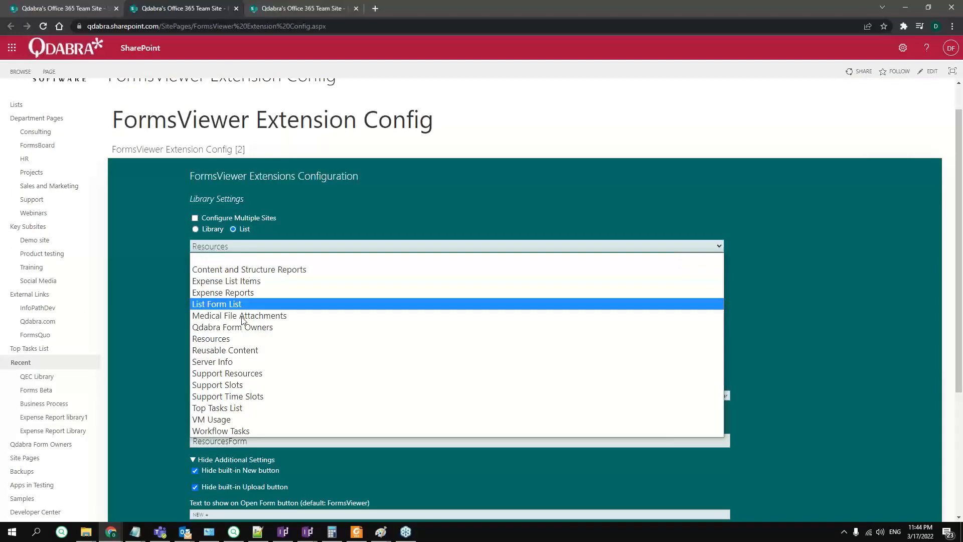
{"action": "left_click", "coordinate": [262, 256]}
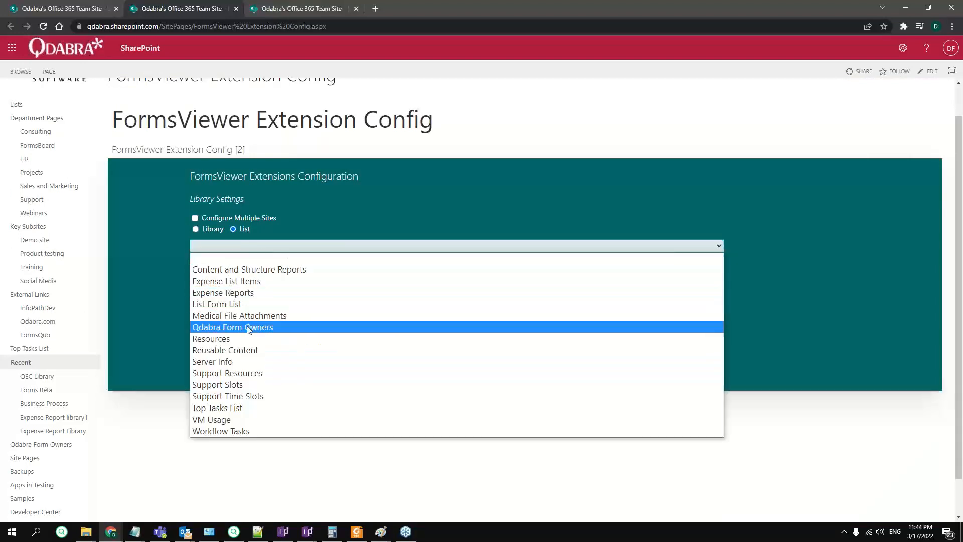
{"action": "left_click", "coordinate": [346, 338]}
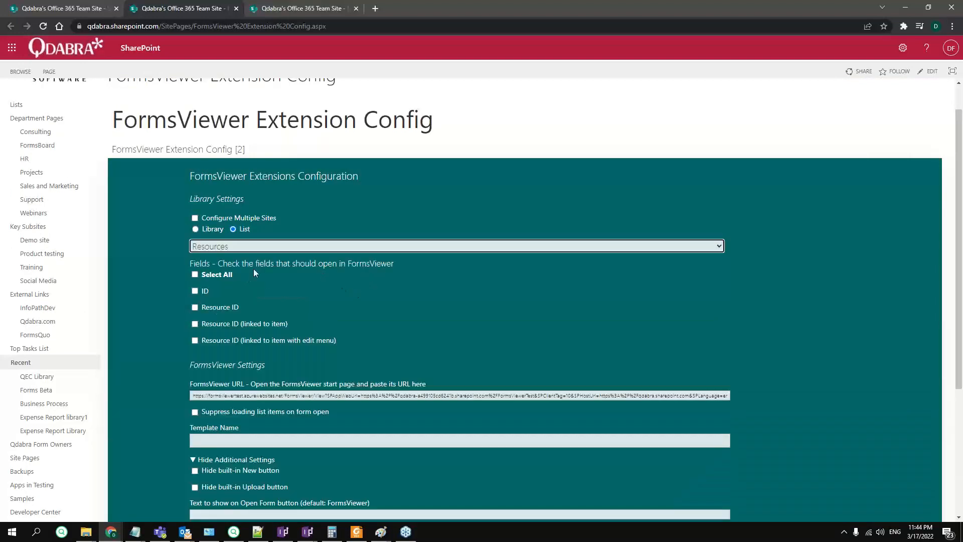
{"action": "left_click", "coordinate": [195, 274]}
{"action": "scroll", "coordinate": [250, 344], "scroll_direction": "down", "scroll_amount": 3}
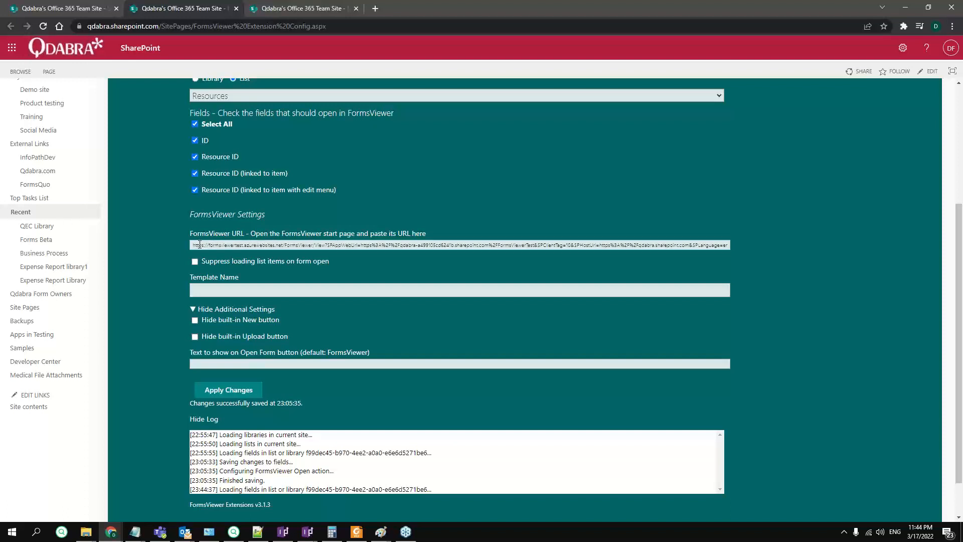
- Enable suppressing list item loading on form open and set the template name to ResourcesForm
{"action": "left_click_drag", "start_coordinate": [200, 244], "coordinate": [776, 249]}
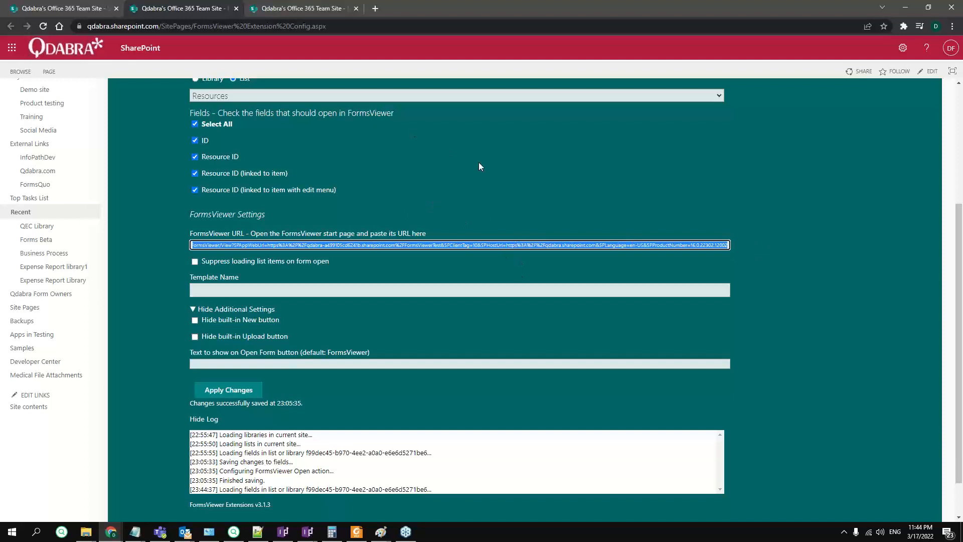
{"action": "scroll", "coordinate": [504, 185], "scroll_direction": "down", "scroll_amount": 1}
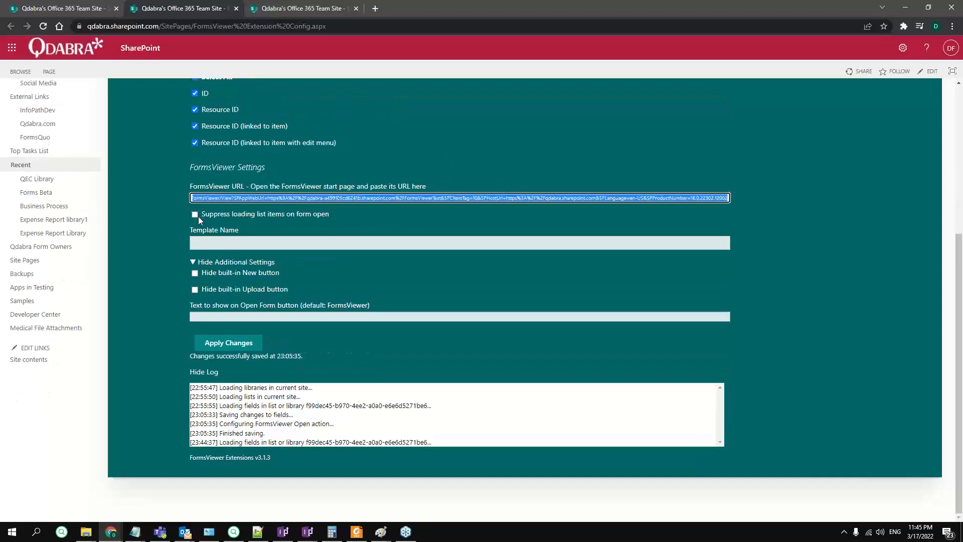
{"action": "left_click", "coordinate": [223, 229]}
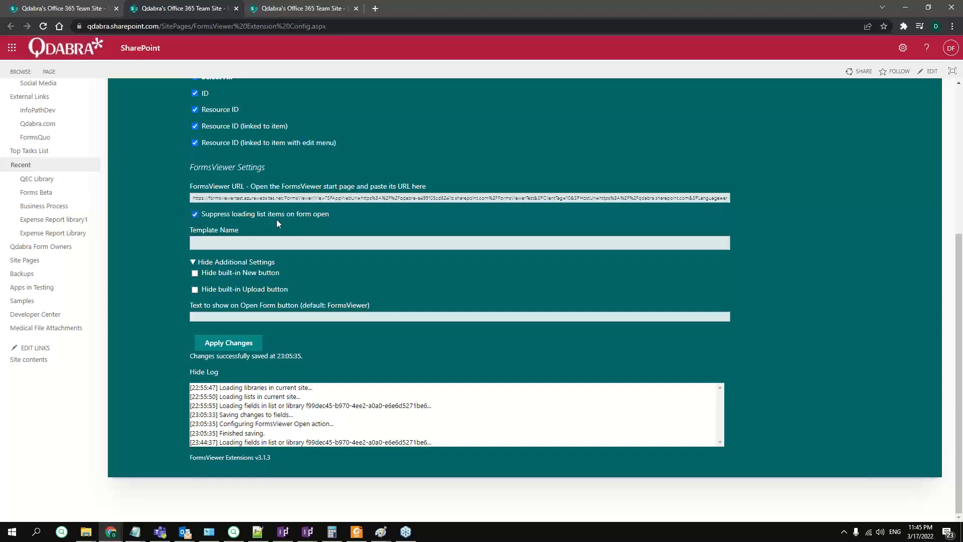
{"action": "left_click", "coordinate": [237, 246]}
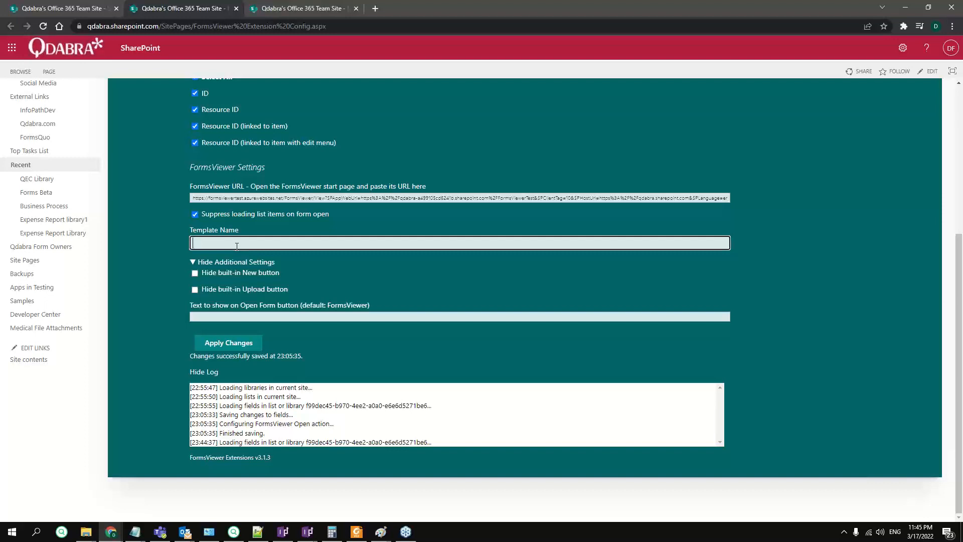
{"action": "type", "text": "ResourcesForm"}
- Hide the built-in New button, set the Open Form button text to NEW +, and apply the changes
{"action": "left_click", "coordinate": [194, 273]}
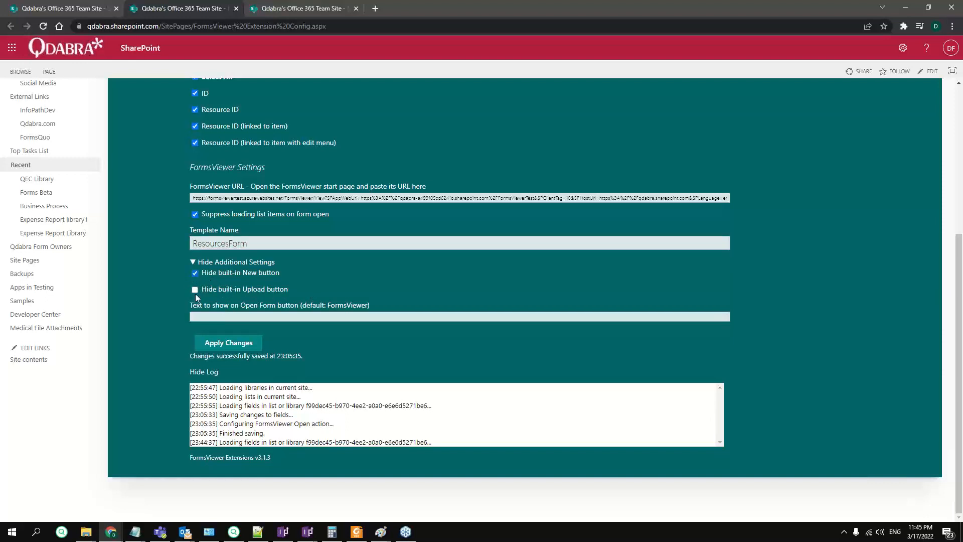
{"action": "left_click", "coordinate": [242, 316]}
{"action": "type", "text": "NEW +"}
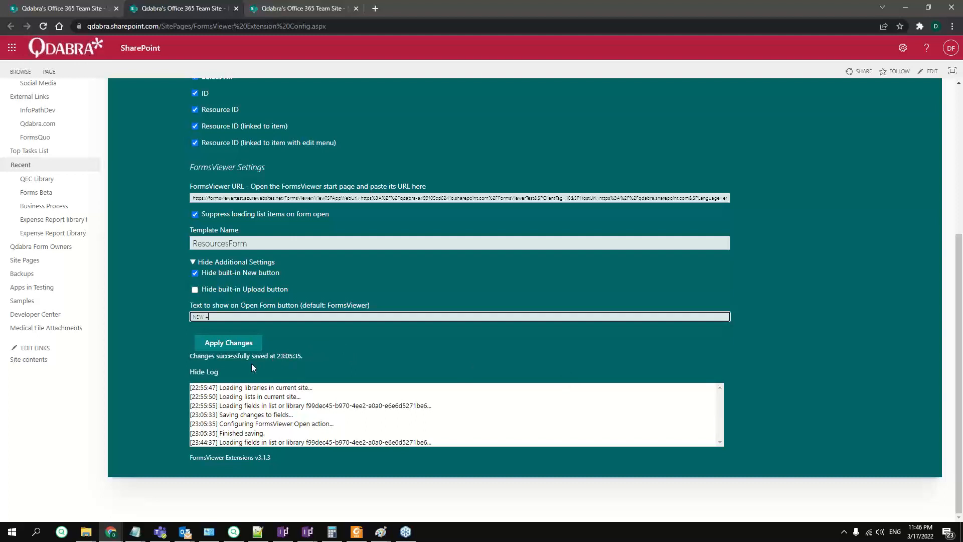
{"action": "left_click", "coordinate": [253, 348]}
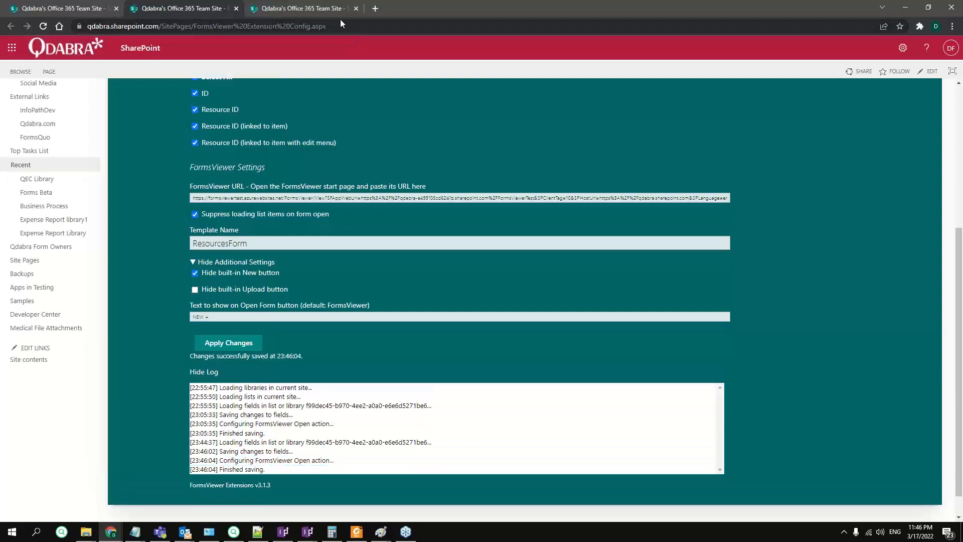
- Copy the Resources list address and open it in a new browser tab
{"action": "left_click", "coordinate": [314, 8]}
{"action": "left_click", "coordinate": [216, 26]}
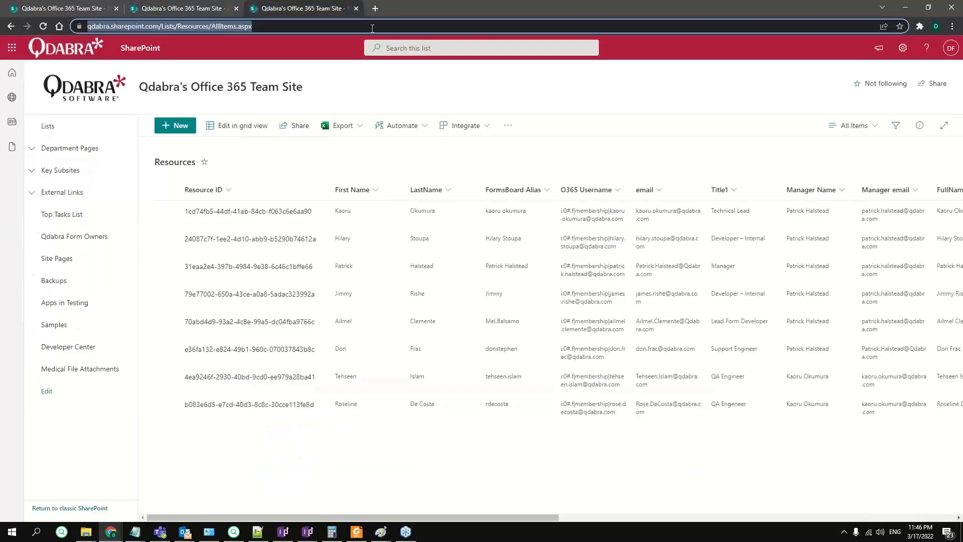
{"action": "key", "text": "ctrl+c"}
{"action": "left_click", "coordinate": [375, 9]}
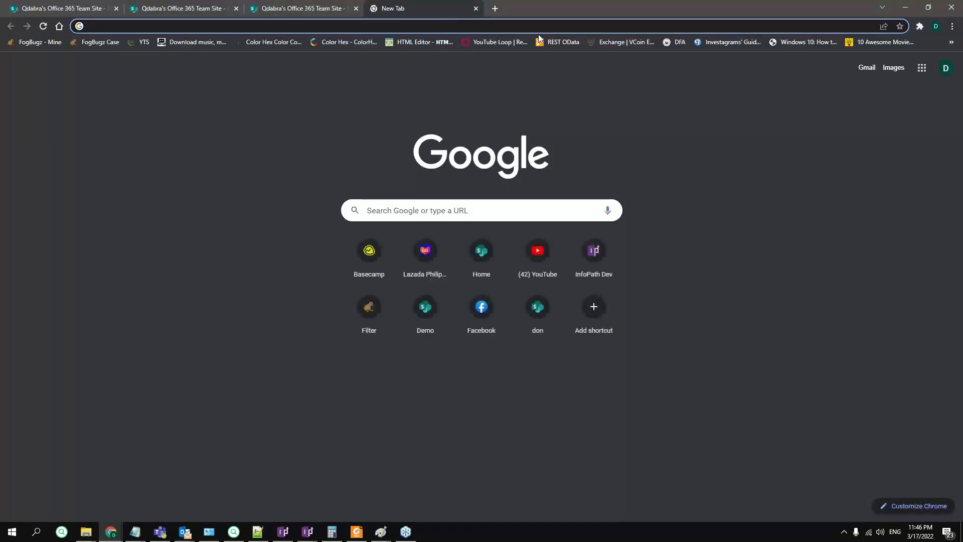
{"action": "key", "text": "ctrl+v"}
{"action": "key", "text": "Return"}
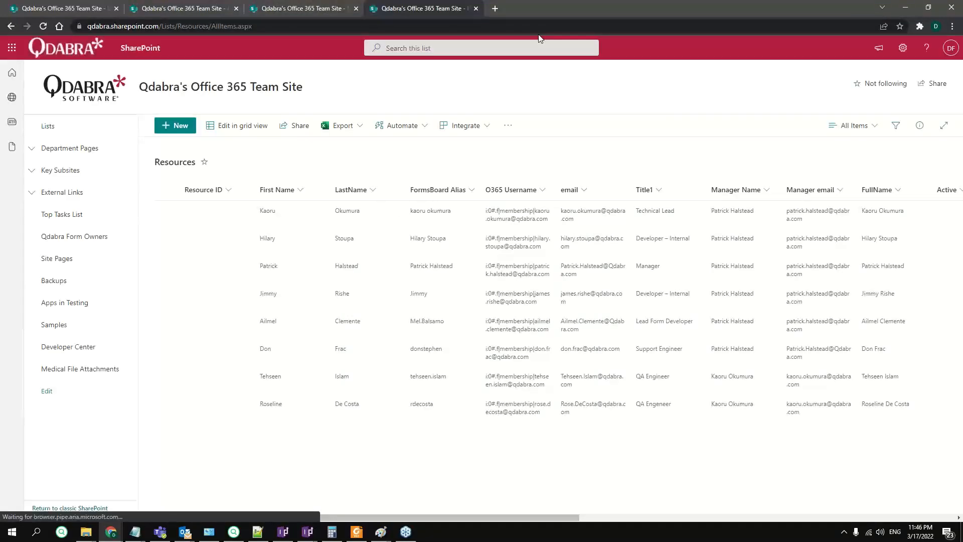
- Open the first resource from the reloaded Resources list in FormsViewer and show its debug output
{"action": "left_click", "coordinate": [48, 23]}
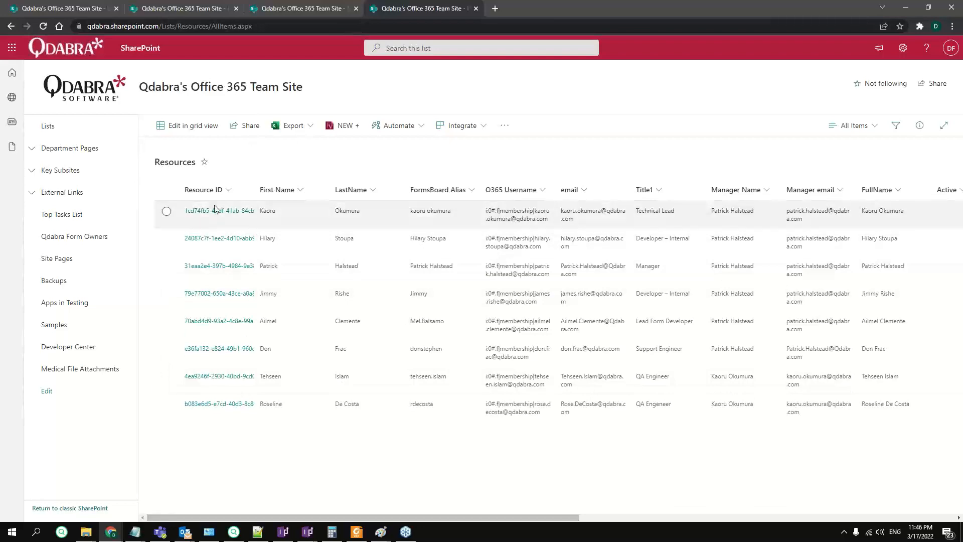
{"action": "left_click", "coordinate": [317, 10]}
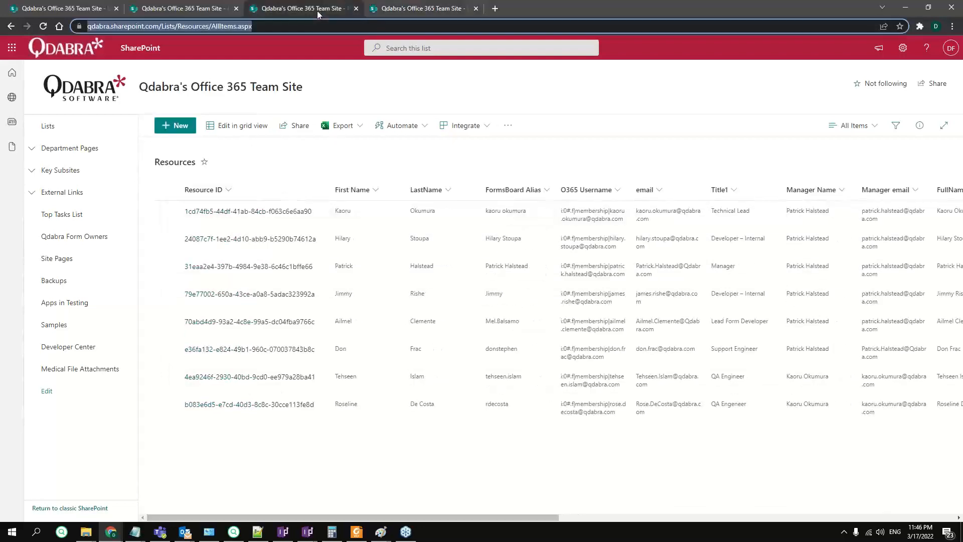
{"action": "left_click", "coordinate": [434, 6]}
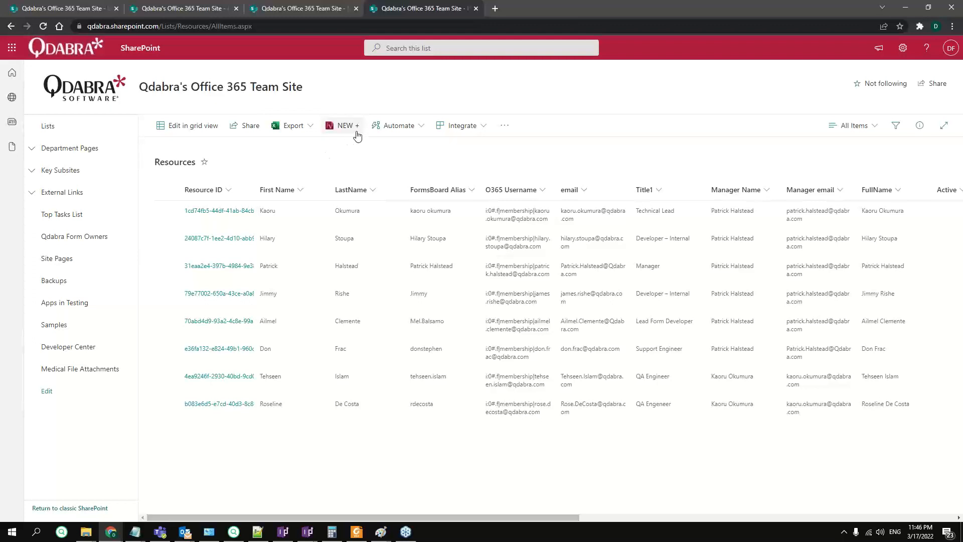
{"action": "left_click", "coordinate": [221, 211]}
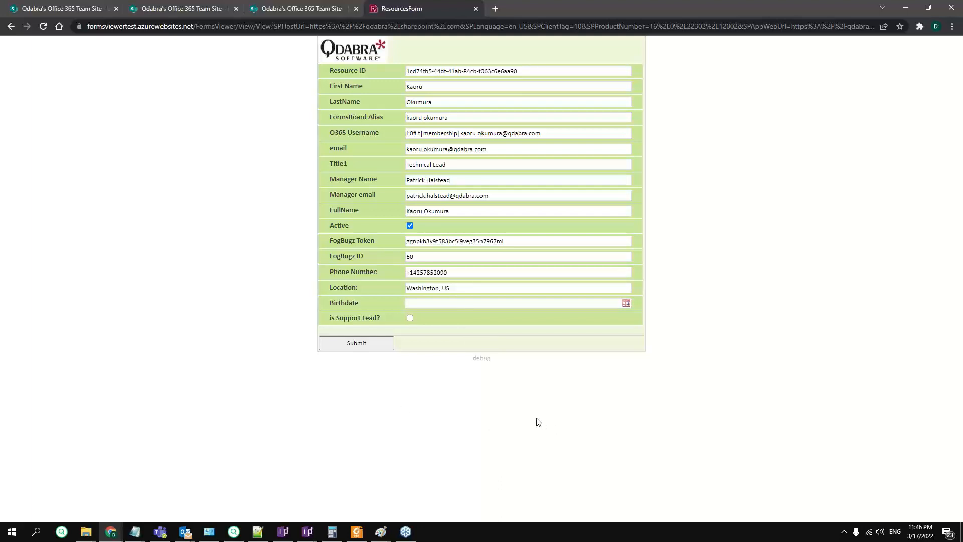
{"action": "left_click", "coordinate": [482, 357]}
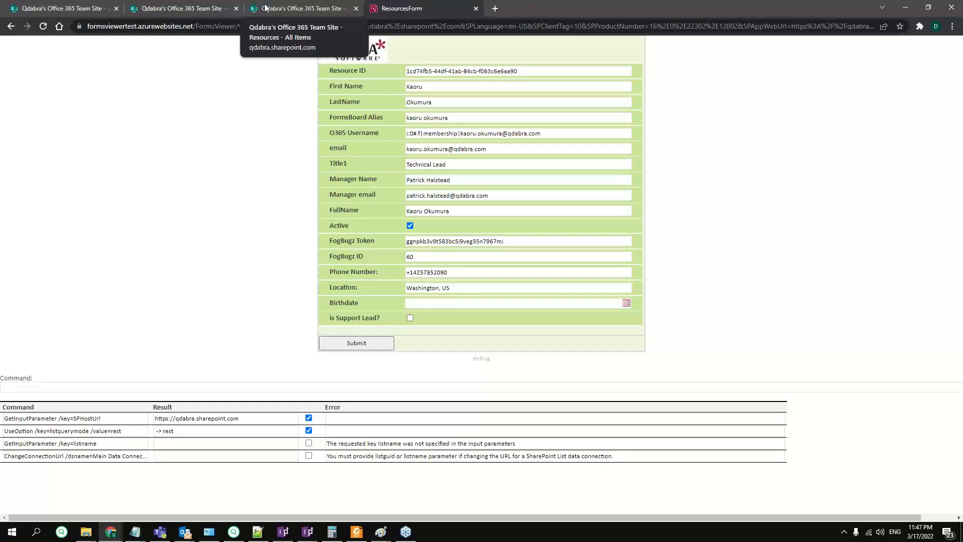
- Return to the configuration page and reselect the Resources list
{"action": "left_click", "coordinate": [209, 10]}
{"action": "left_click", "coordinate": [192, 9]}
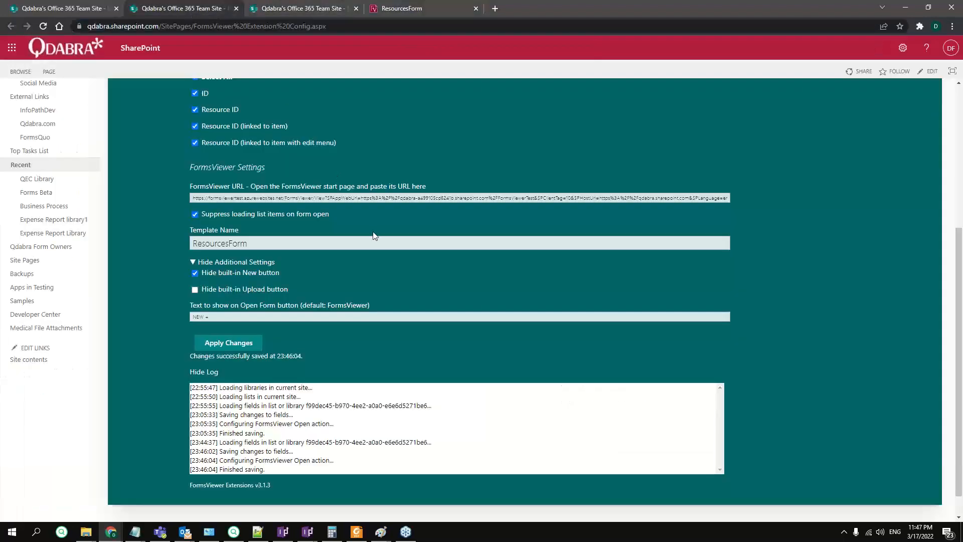
{"action": "scroll", "coordinate": [344, 218], "scroll_direction": "up", "scroll_amount": 3}
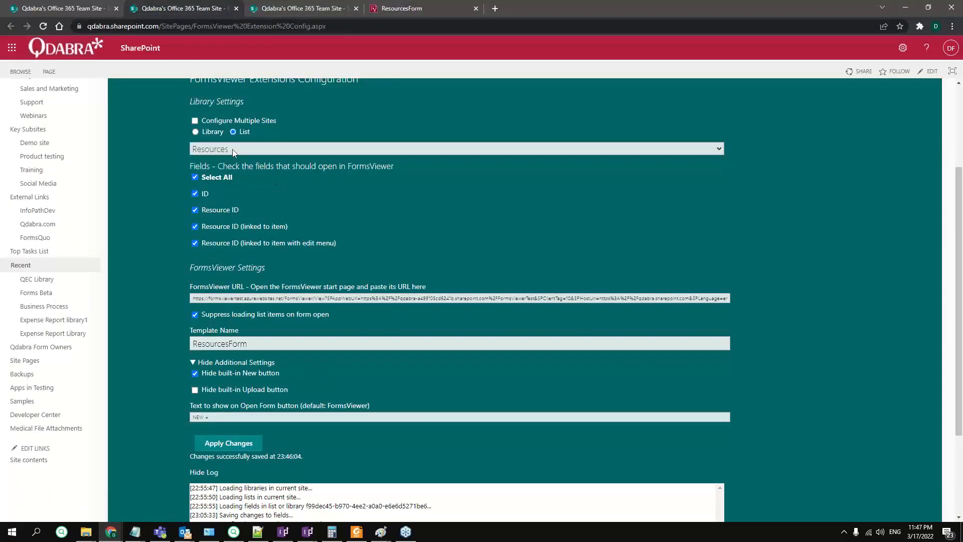
{"action": "left_click", "coordinate": [233, 149]}
{"action": "left_click", "coordinate": [243, 152]}
{"action": "left_click", "coordinate": [245, 205]}
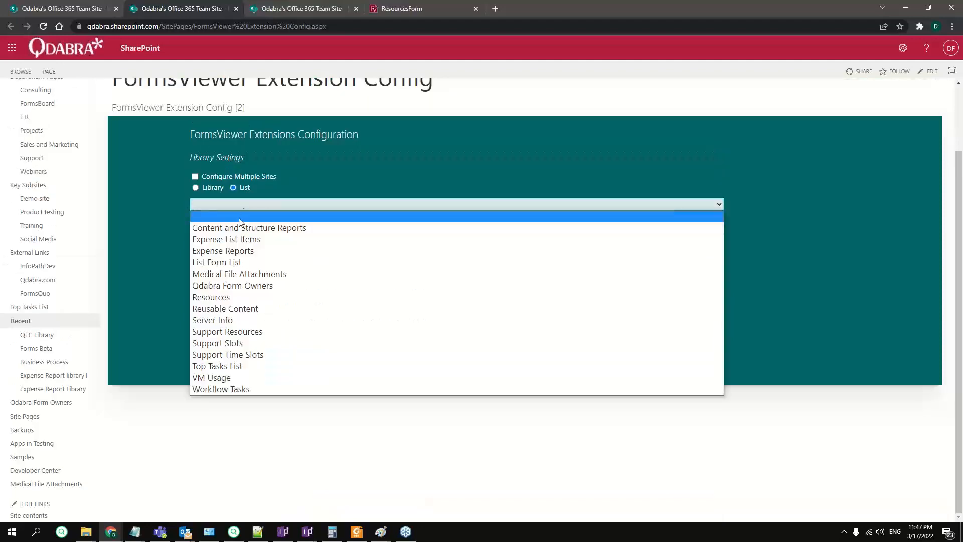
{"action": "left_click", "coordinate": [240, 299]}
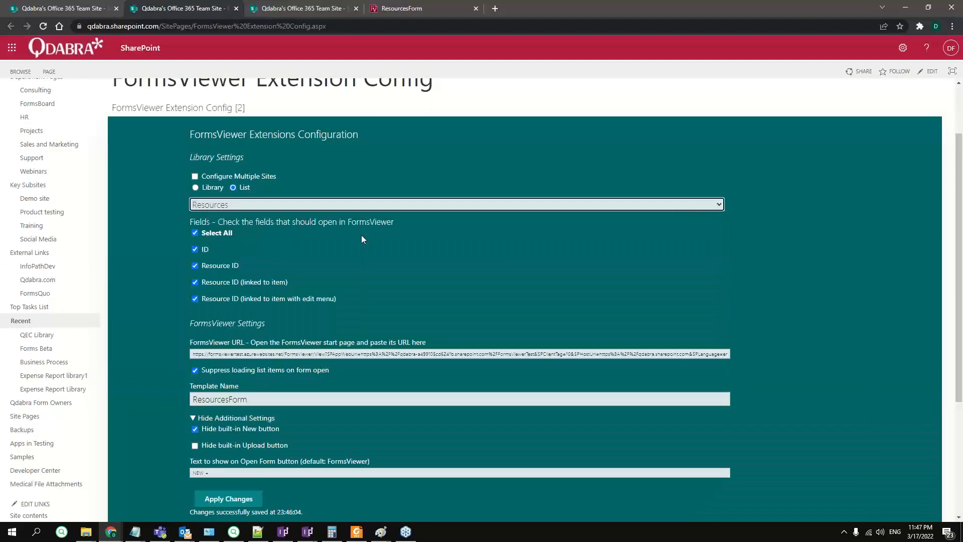
- Uncheck all fields, clear the template name and FormsViewer URL for Resources, and apply the changes
{"action": "scroll", "coordinate": [361, 234], "scroll_direction": "down", "scroll_amount": 1}
{"action": "left_click", "coordinate": [198, 183]}
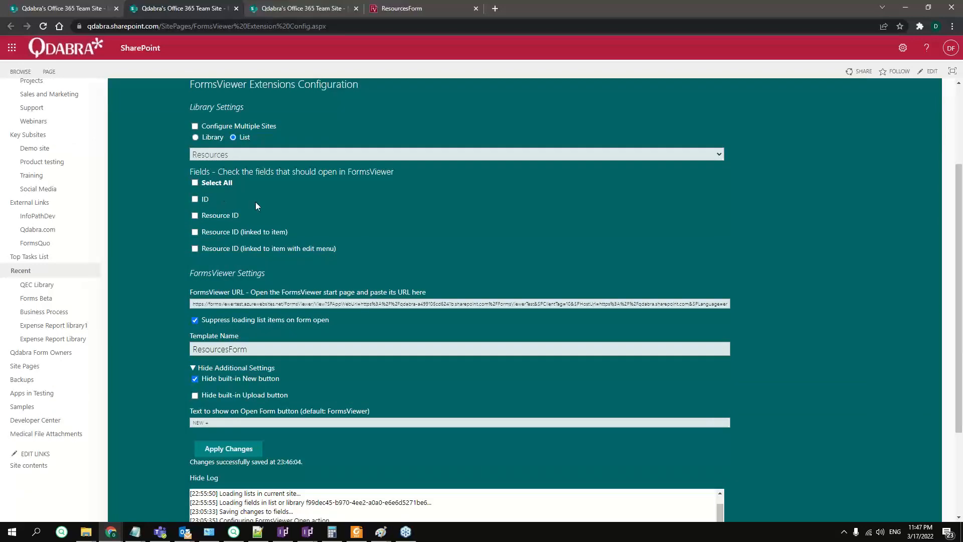
{"action": "scroll", "coordinate": [255, 201], "scroll_direction": "down", "scroll_amount": 2}
{"action": "left_click", "coordinate": [241, 203]}
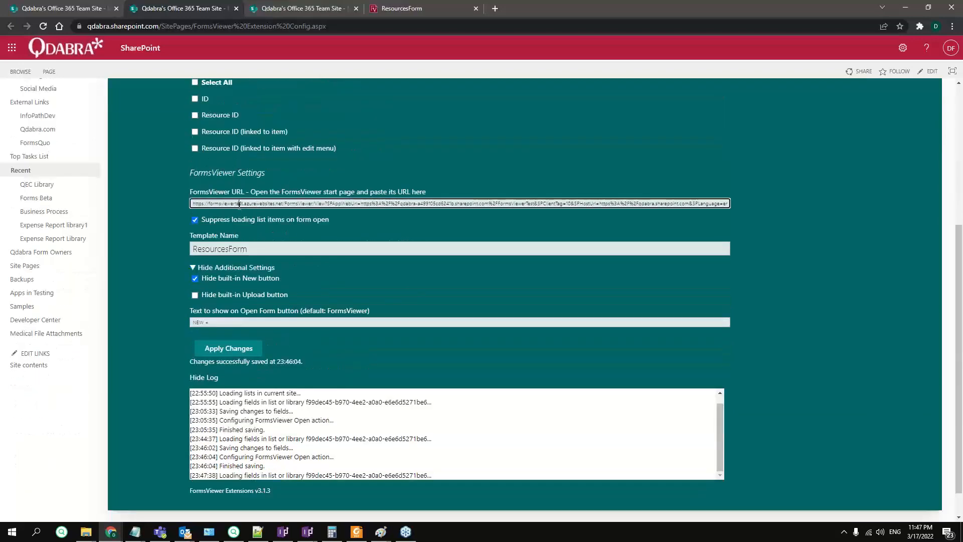
{"action": "double_click", "coordinate": [235, 250]}
{"action": "key", "text": "BackSpace"}
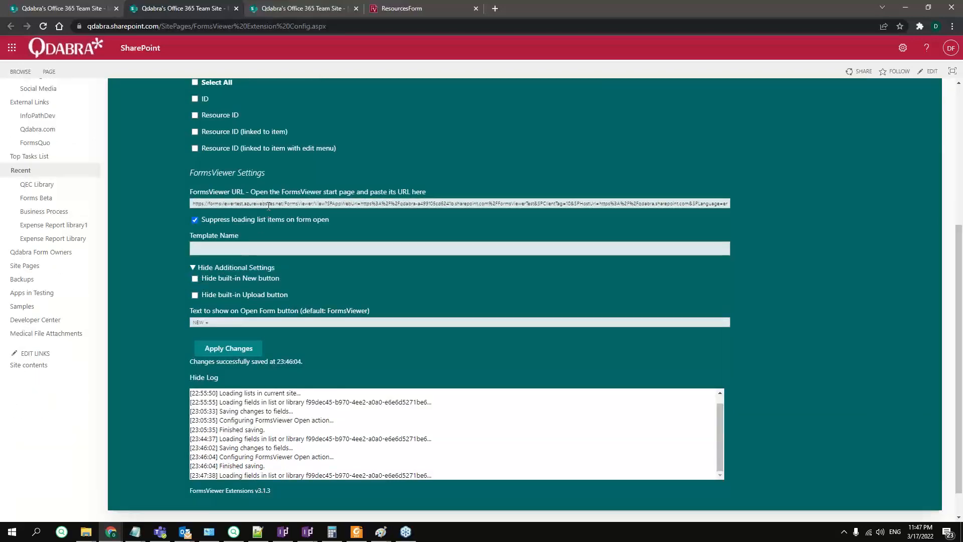
{"action": "triple_click", "coordinate": [269, 205]}
{"action": "key", "text": "BackSpace"}
{"action": "left_click", "coordinate": [237, 350]}
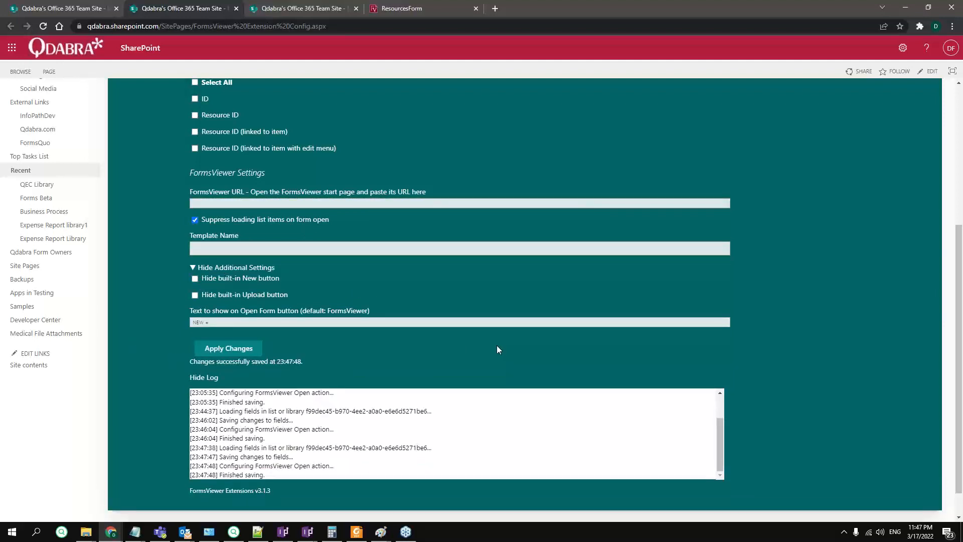
- Clear the Open Form button text and apply the changes again
{"action": "triple_click", "coordinate": [225, 322]}
{"action": "key", "text": "BackSpace"}
{"action": "left_click", "coordinate": [246, 353]}
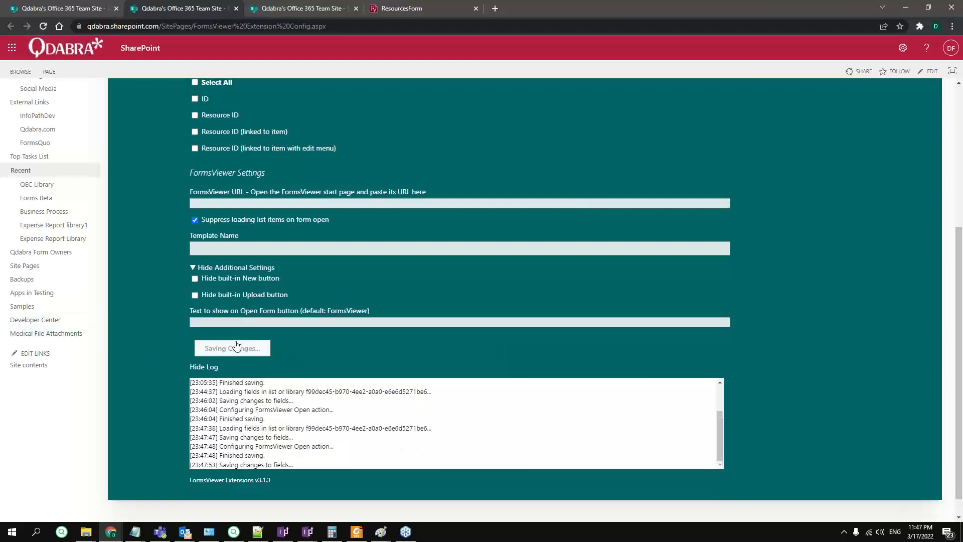
- Open the Resources list address in another new browser tab
{"action": "left_click", "coordinate": [314, 8]}
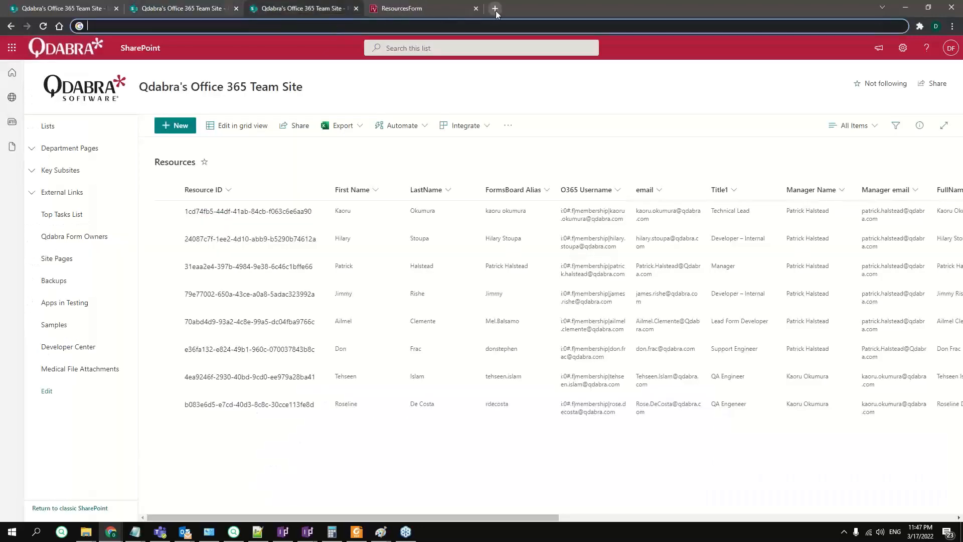
{"action": "left_click", "coordinate": [188, 11]}
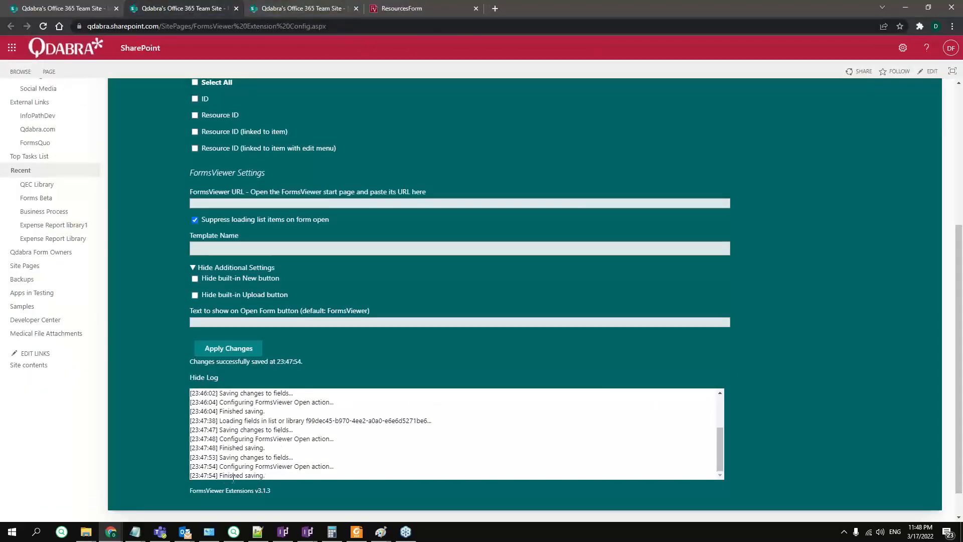
{"action": "left_click", "coordinate": [495, 8]}
{"action": "key", "text": "ctrl+v"}
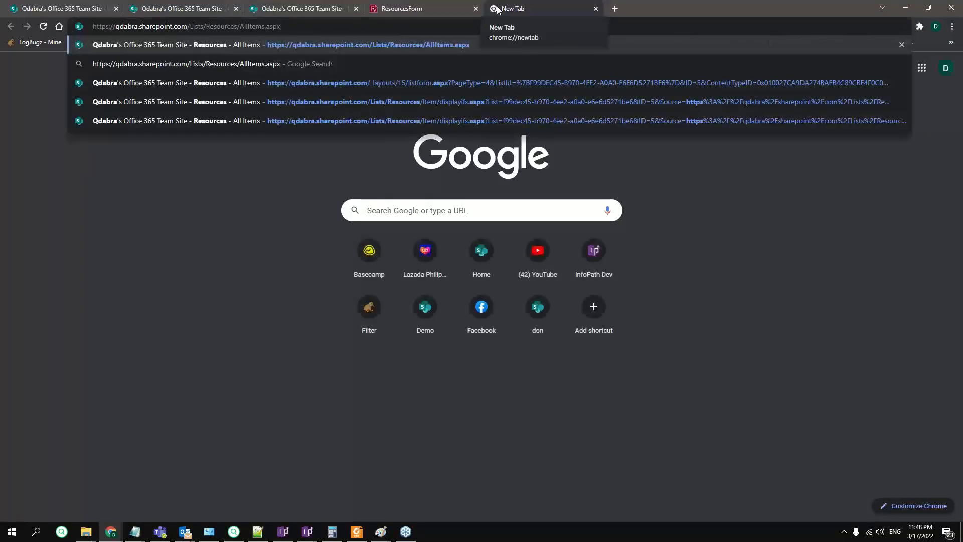
{"action": "key", "text": "Return"}
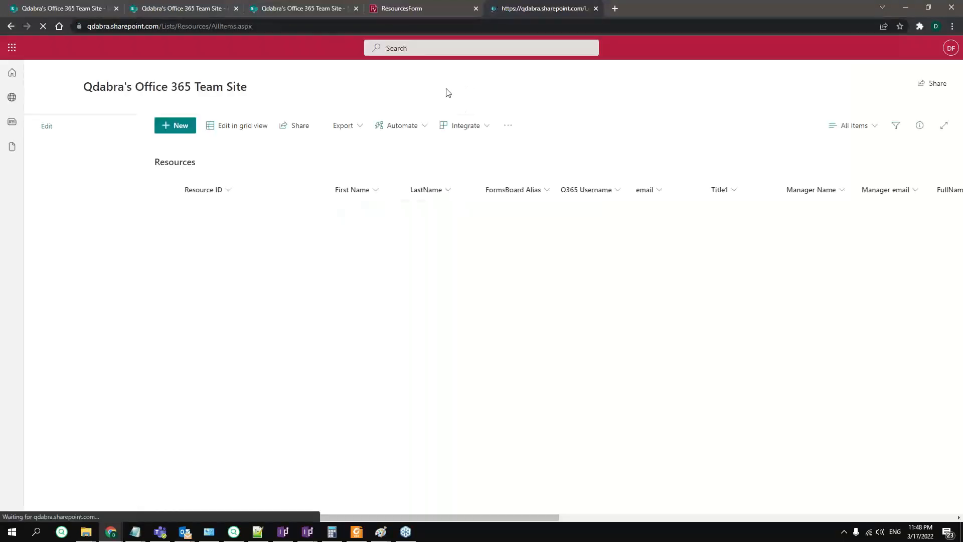
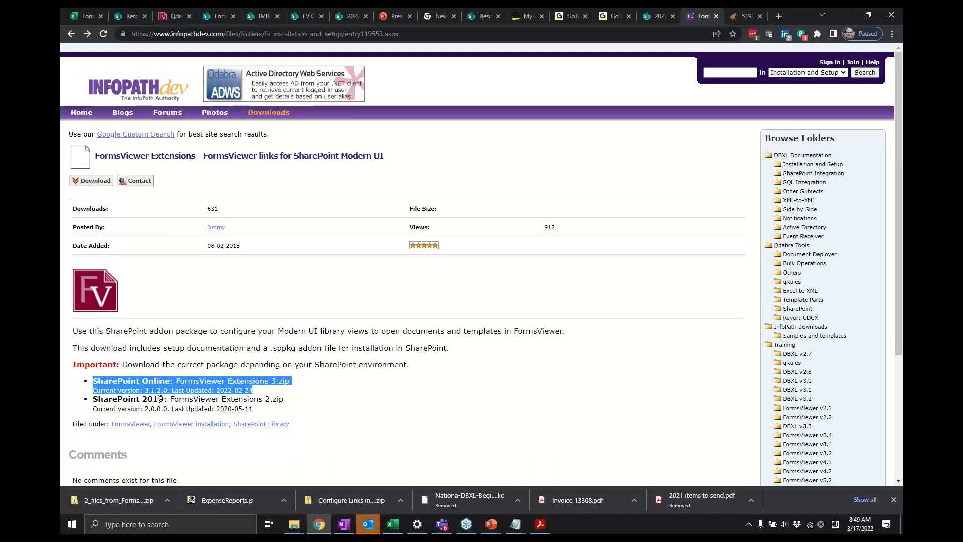
- Highlight the SharePoint Online FormsViewer Extensions 3.zip entry on the download page
{"action": "left_click", "coordinate": [238, 399]}
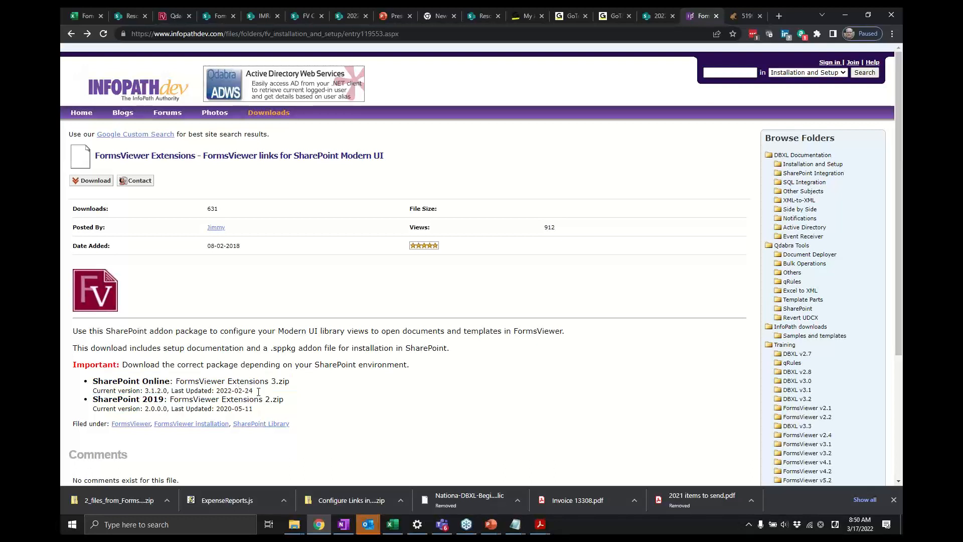
{"action": "left_click_drag", "start_coordinate": [253, 391], "coordinate": [92, 382]}
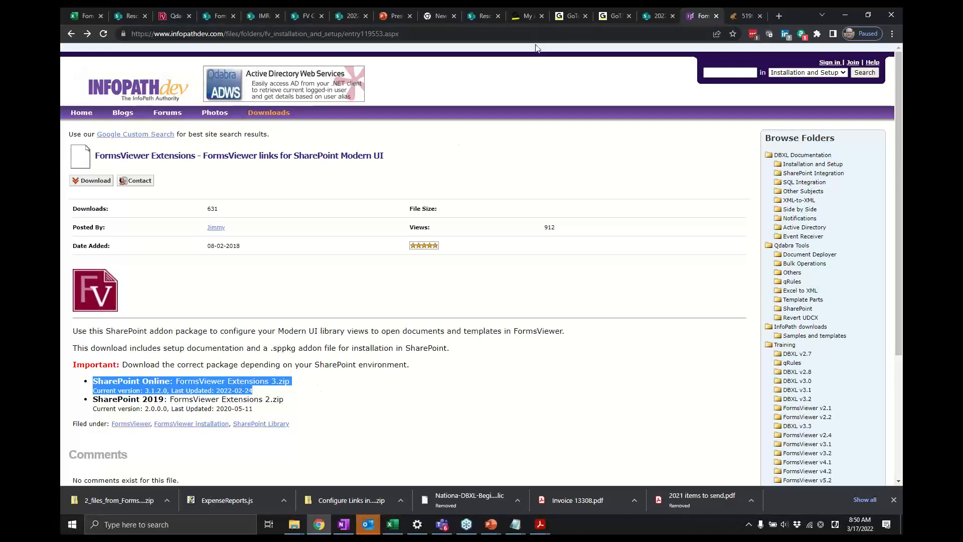
{"action": "key", "text": "alt+Tab"}
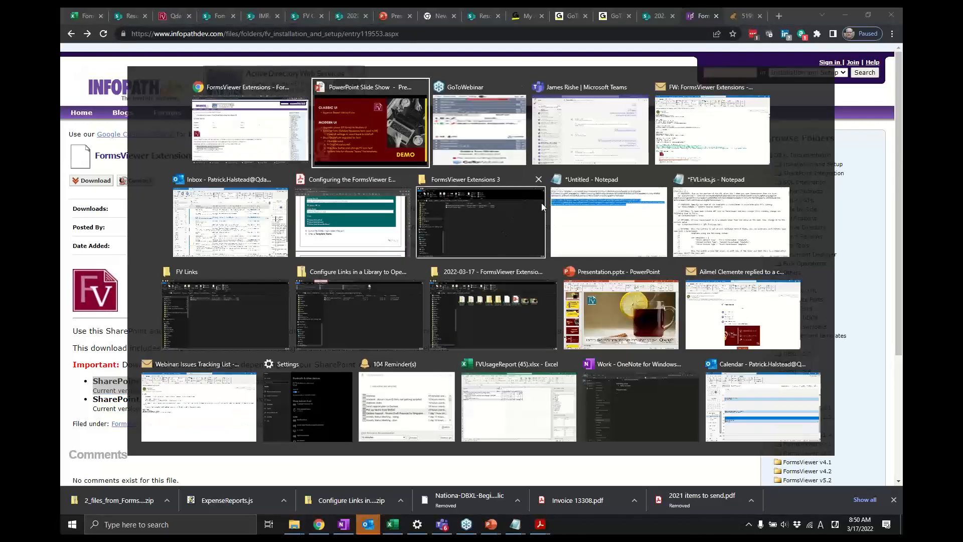
{"action": "key", "text": "alt+Tab"}
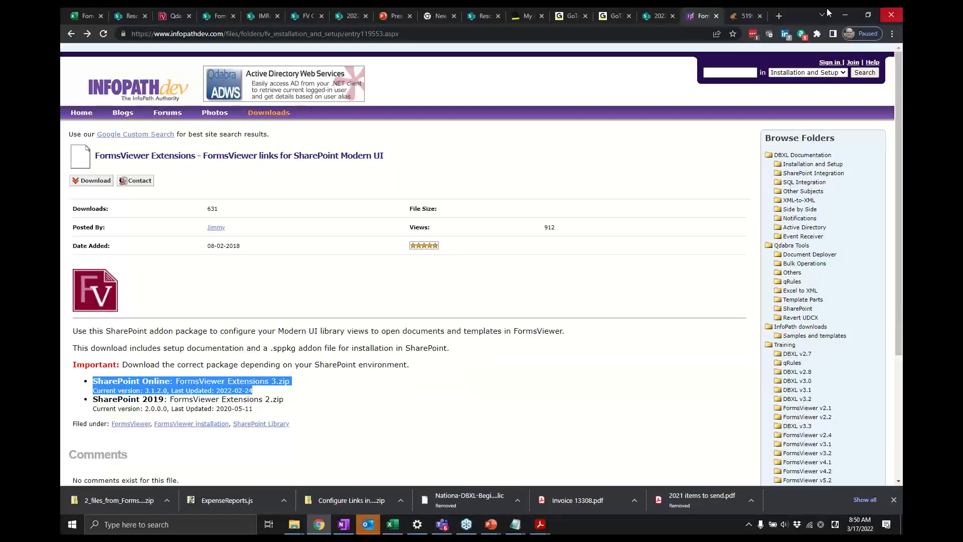
- Open the Gamma item of Sample List for Dropdown in FormsViewer
{"action": "left_click", "coordinate": [261, 15]}
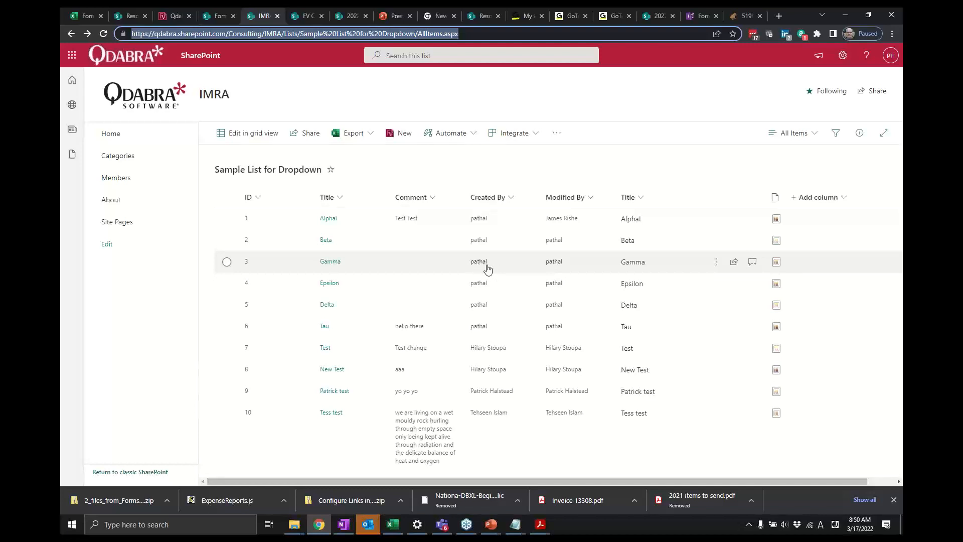
{"action": "left_click", "coordinate": [331, 261]}
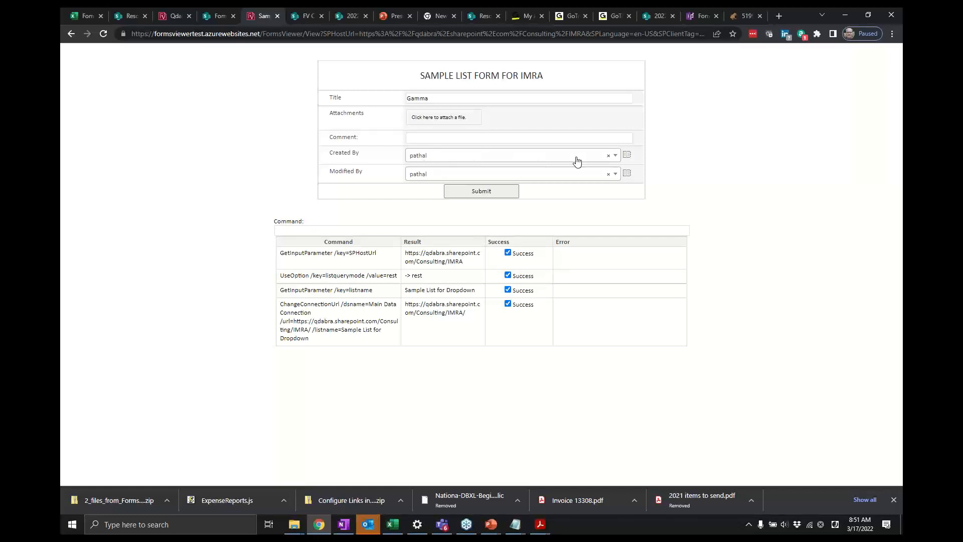
- Set the Created By field to a different user by searching for their full name in the Person Picker
{"action": "left_click", "coordinate": [628, 156]}
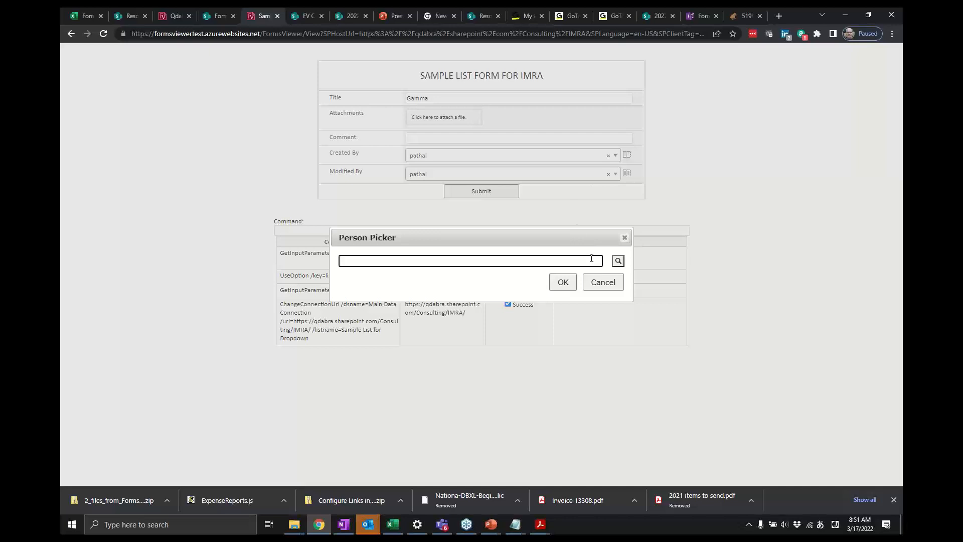
{"action": "key", "text": "alt+shift"}
{"action": "type", "text": "pathal"}
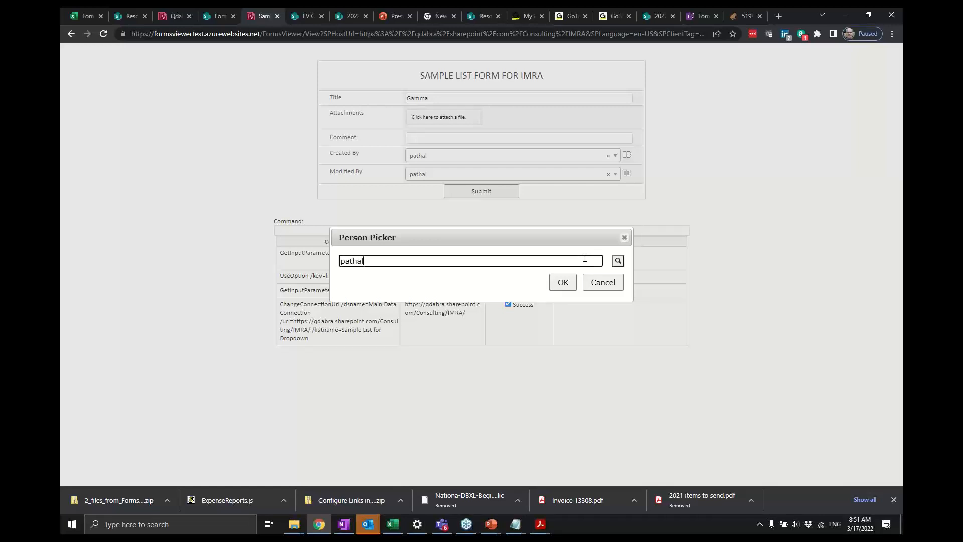
{"action": "left_click", "coordinate": [618, 261]}
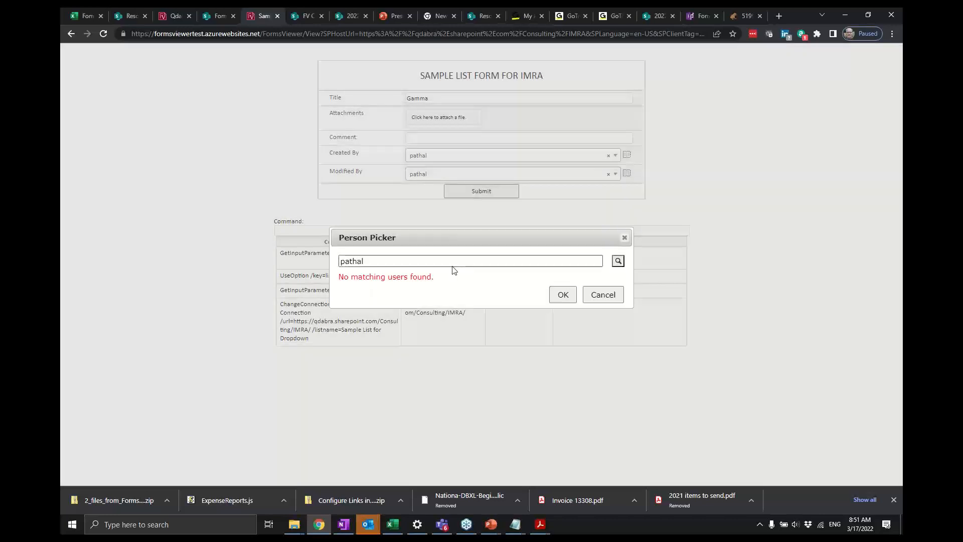
{"action": "left_click", "coordinate": [423, 257]}
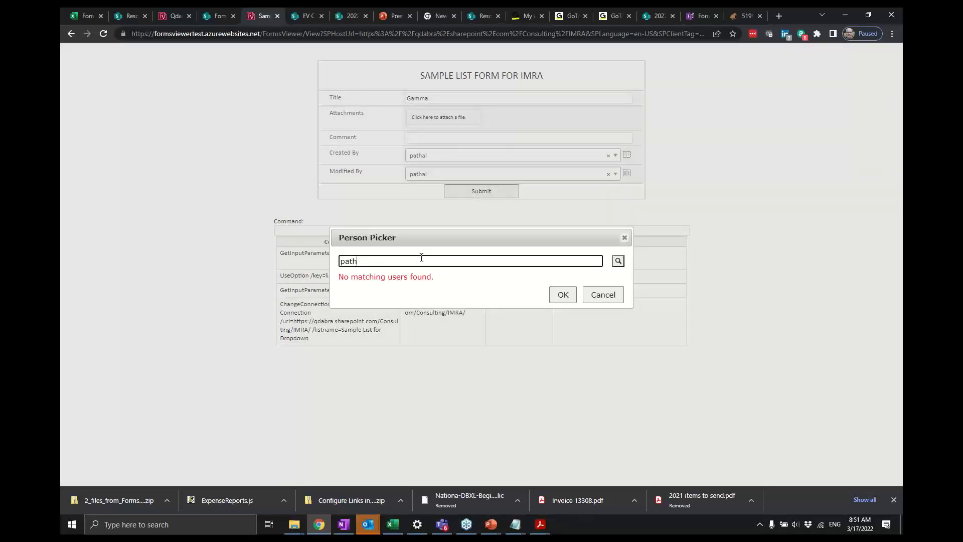
{"action": "key", "text": "Tab"}
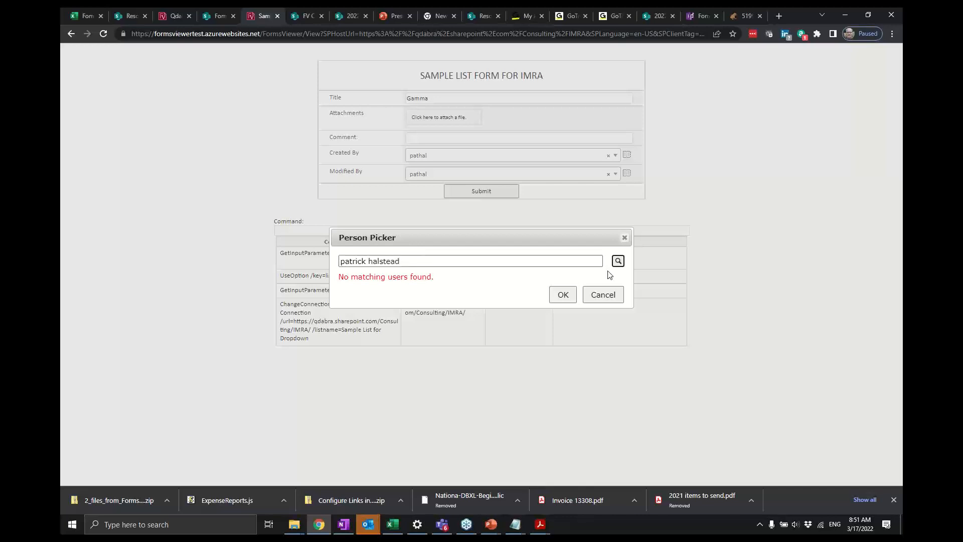
{"action": "left_click", "coordinate": [617, 261]}
{"action": "left_click", "coordinate": [533, 277]}
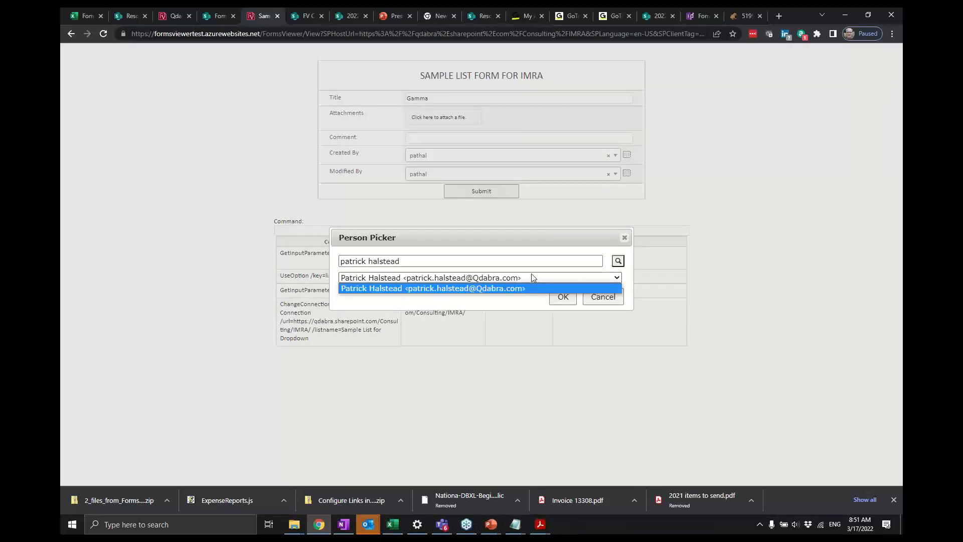
{"action": "left_click", "coordinate": [487, 288]}
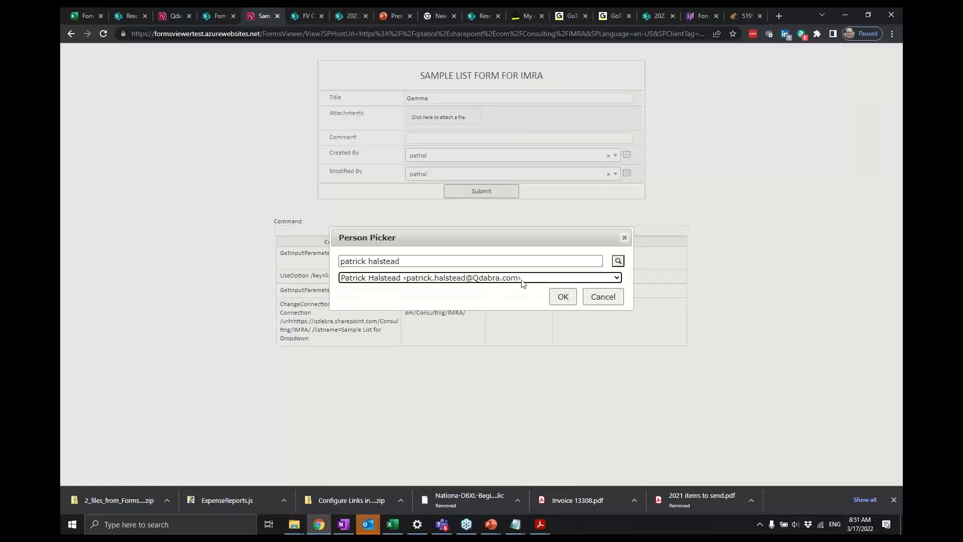
{"action": "left_click", "coordinate": [564, 297]}
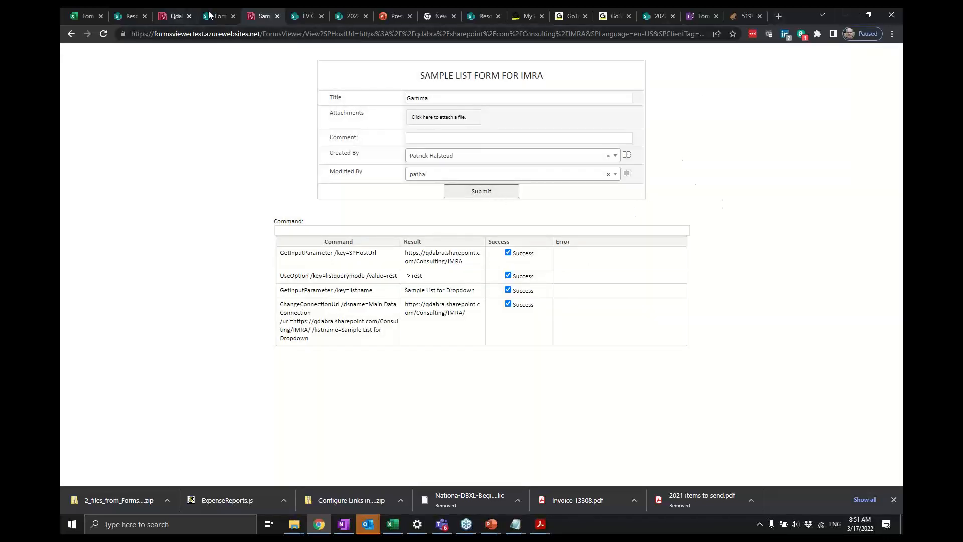
- Return to Sample List for Dropdown and review the demo agenda slide
{"action": "left_click", "coordinate": [71, 34]}
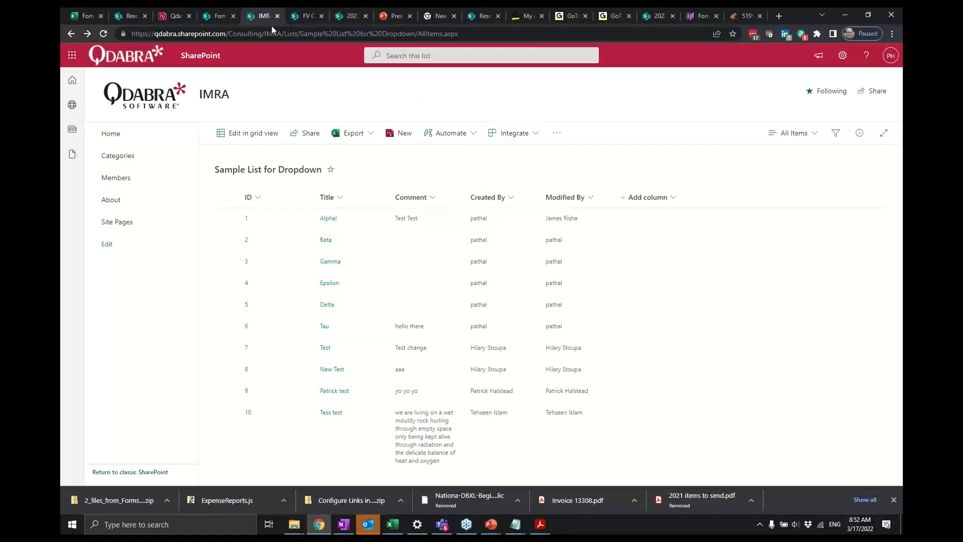
{"action": "key", "text": "alt+Tab"}
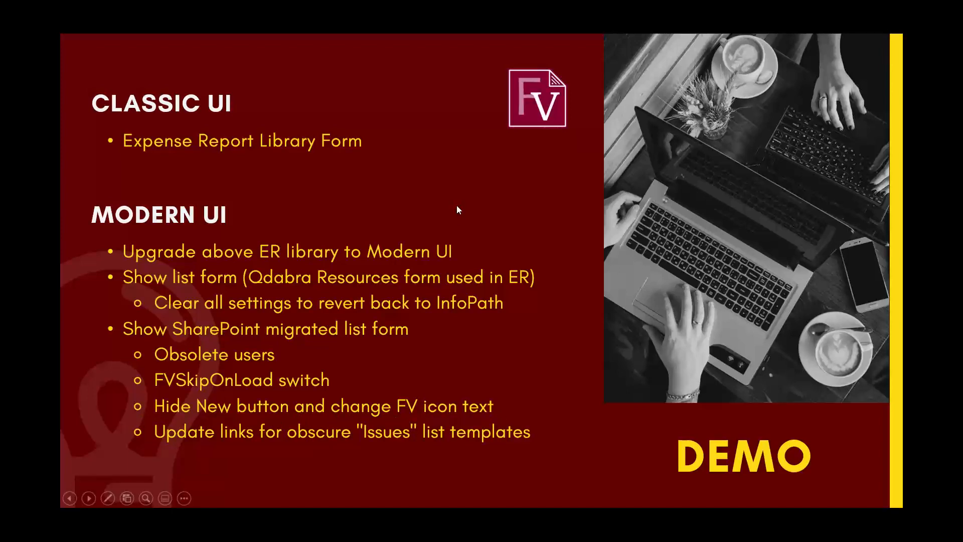
{"action": "key", "text": "alt+Tab"}
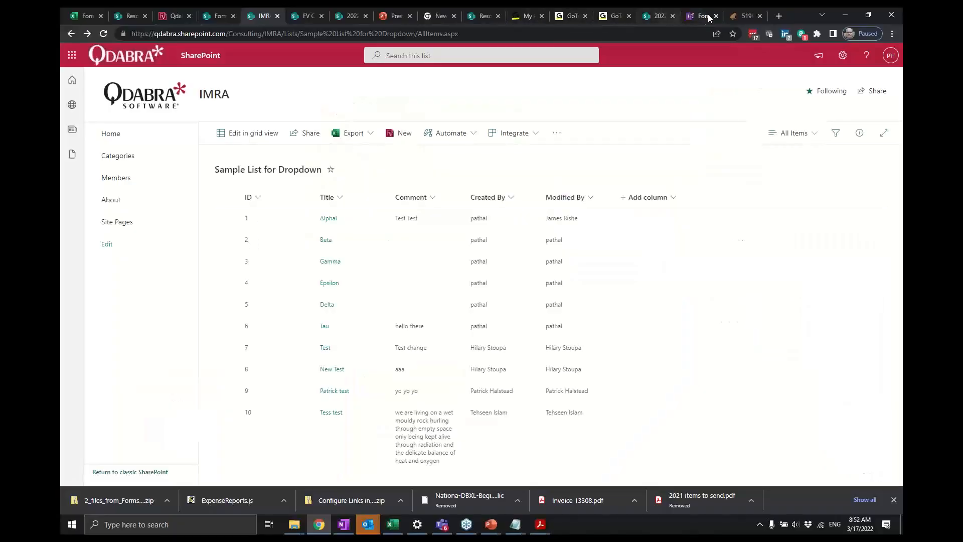
- Examine The Issues list settings on the 20220317 site, including its columns and the All Issues view
{"action": "left_click", "coordinate": [307, 16]}
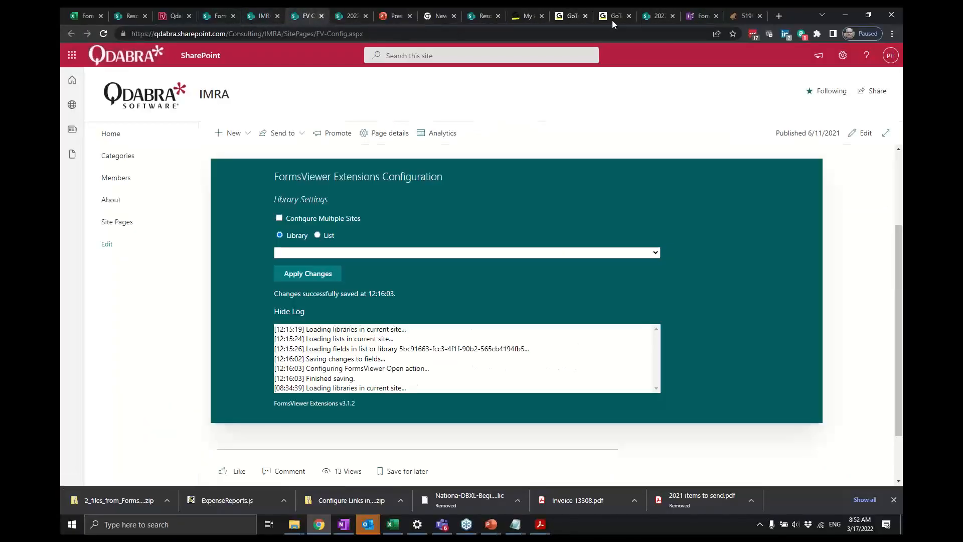
{"action": "left_click", "coordinate": [660, 18]}
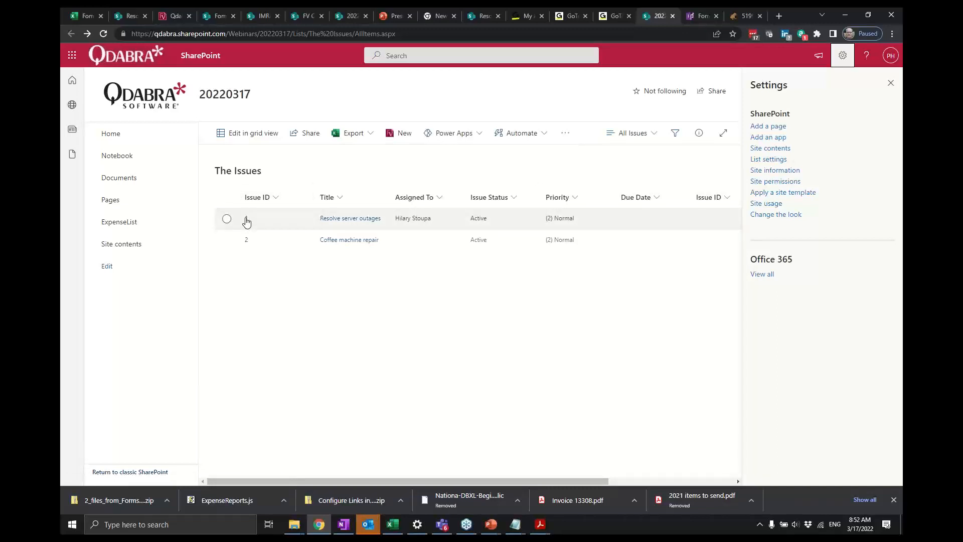
{"action": "left_click", "coordinate": [781, 160]}
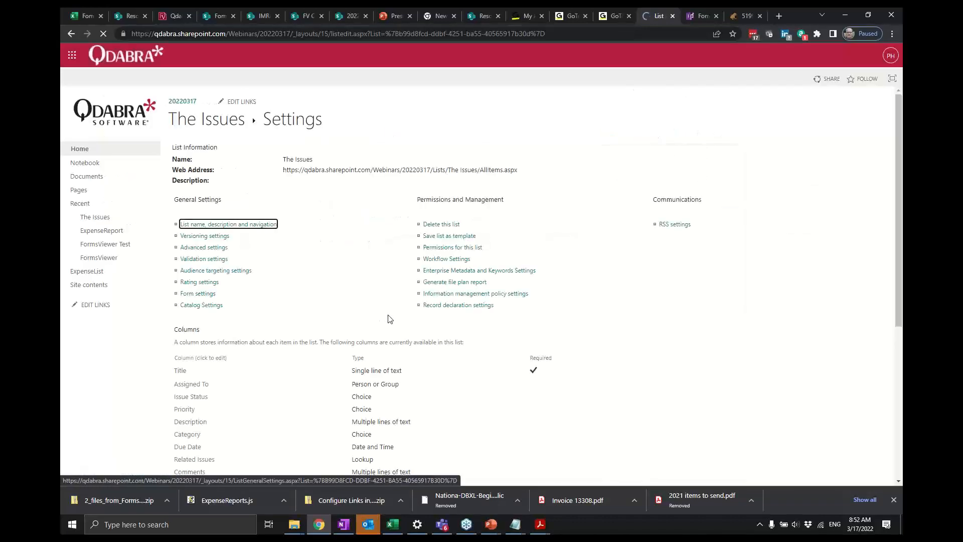
{"action": "scroll", "coordinate": [389, 319], "scroll_direction": "down", "scroll_amount": 5}
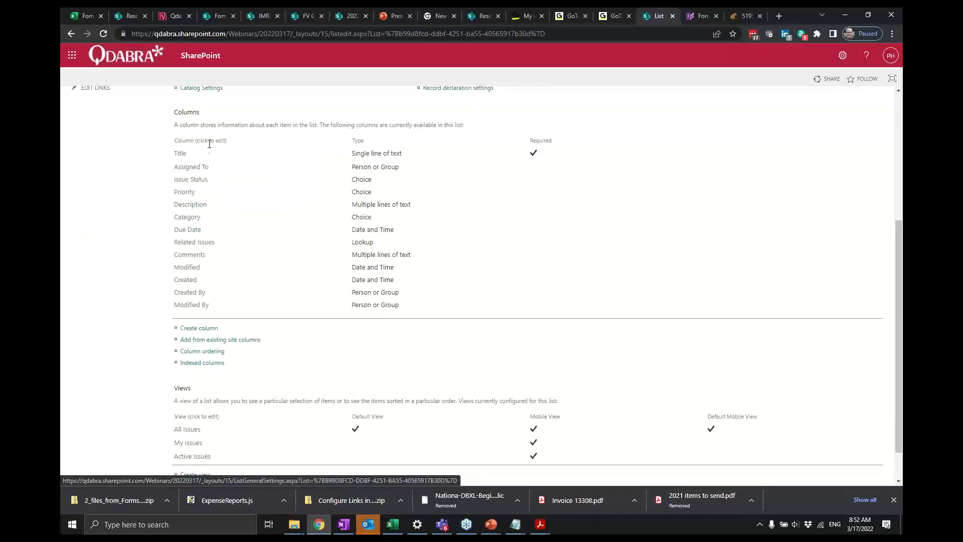
{"action": "scroll", "coordinate": [223, 246], "scroll_direction": "up", "scroll_amount": 2}
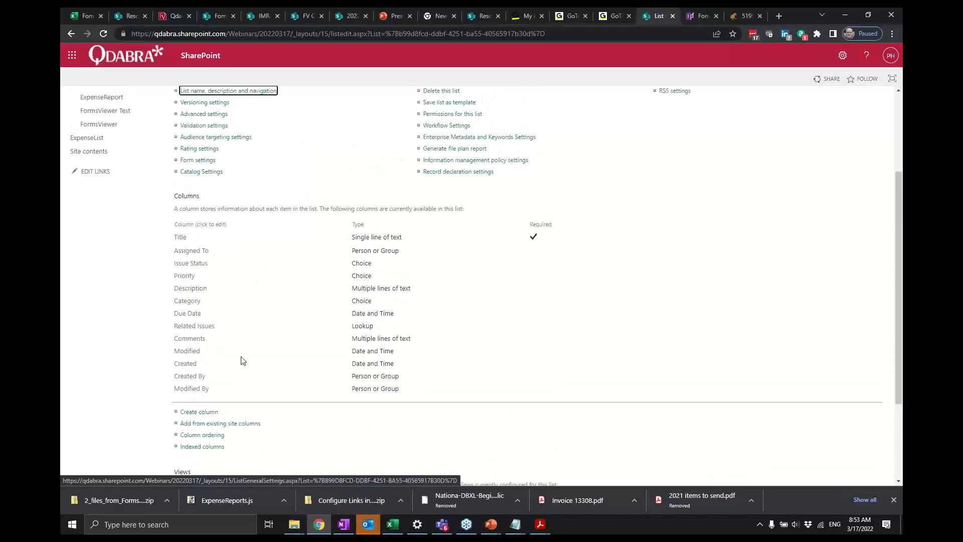
{"action": "scroll", "coordinate": [241, 361], "scroll_direction": "down", "scroll_amount": 2}
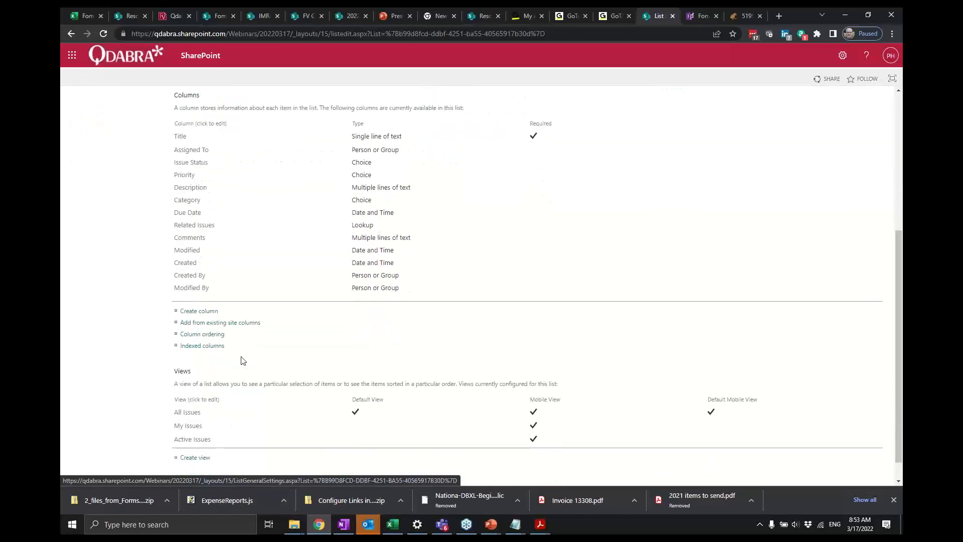
{"action": "scroll", "coordinate": [241, 360], "scroll_direction": "down", "scroll_amount": 1}
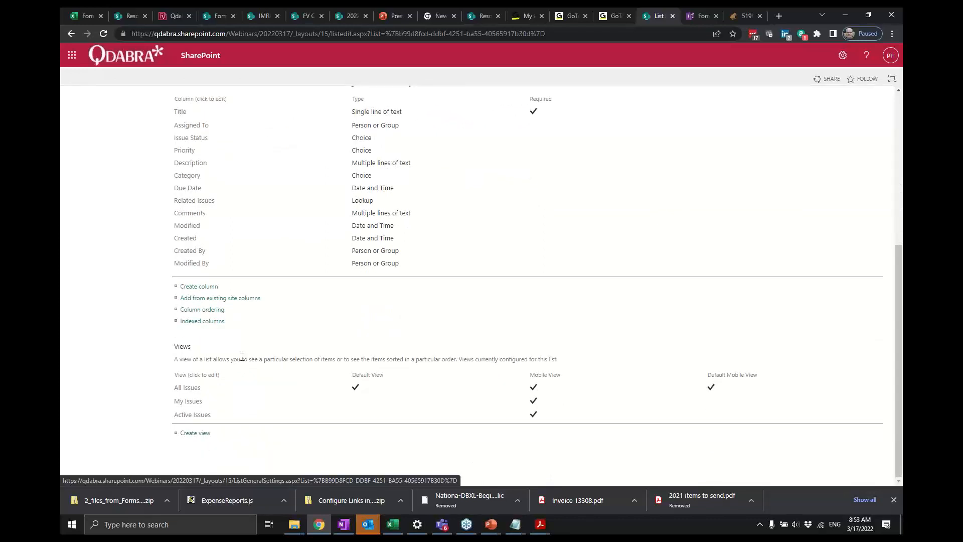
{"action": "scroll", "coordinate": [241, 357], "scroll_direction": "up", "scroll_amount": 2}
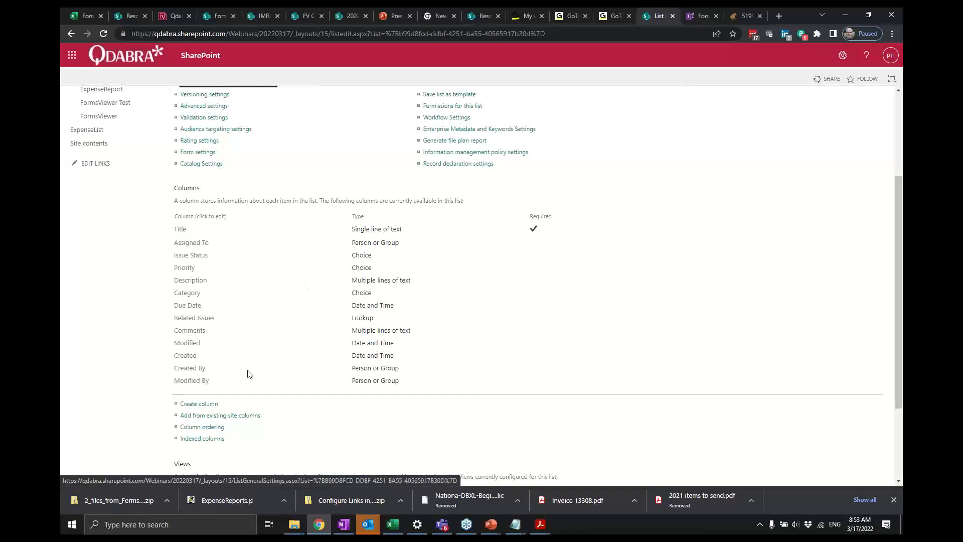
{"action": "scroll", "coordinate": [247, 372], "scroll_direction": "down", "scroll_amount": 2}
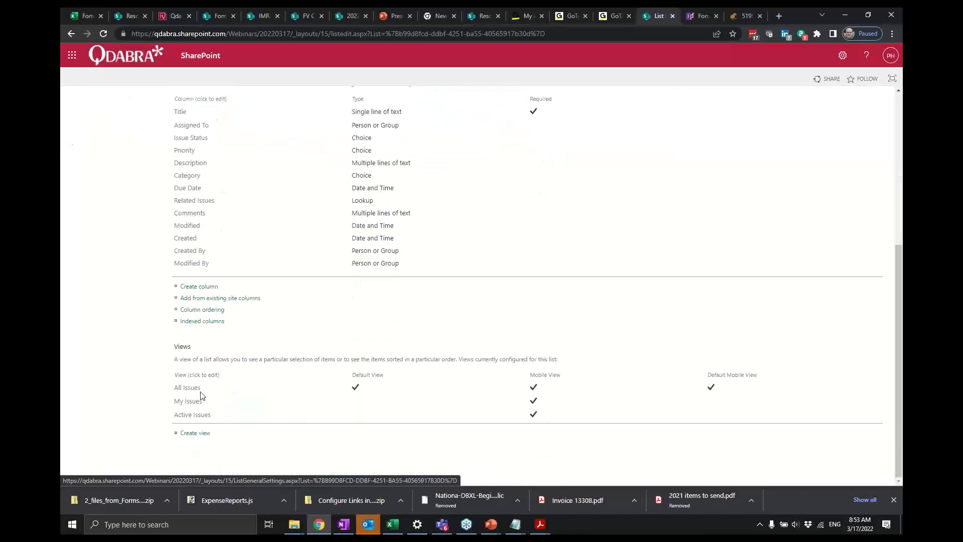
{"action": "left_click", "coordinate": [193, 389]}
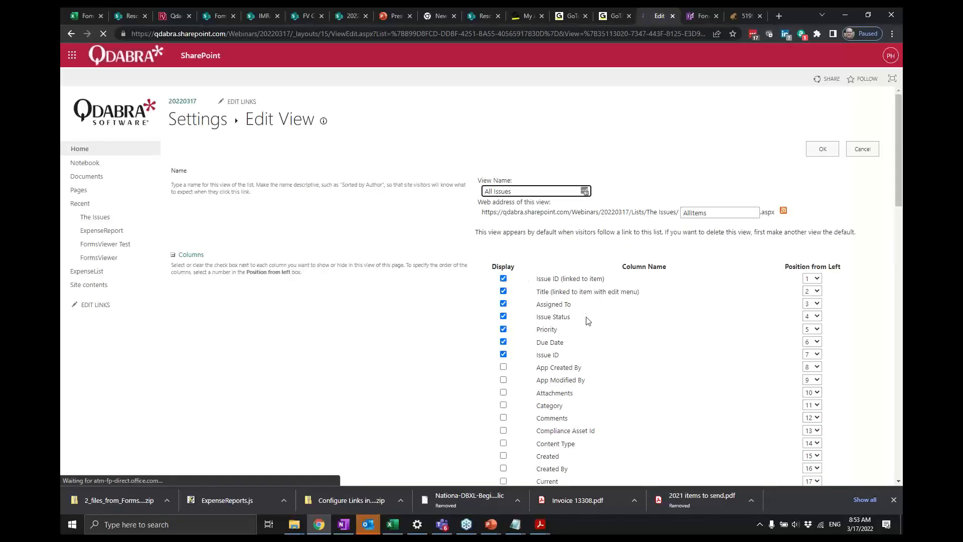
{"action": "scroll", "coordinate": [587, 321], "scroll_direction": "down", "scroll_amount": 9}
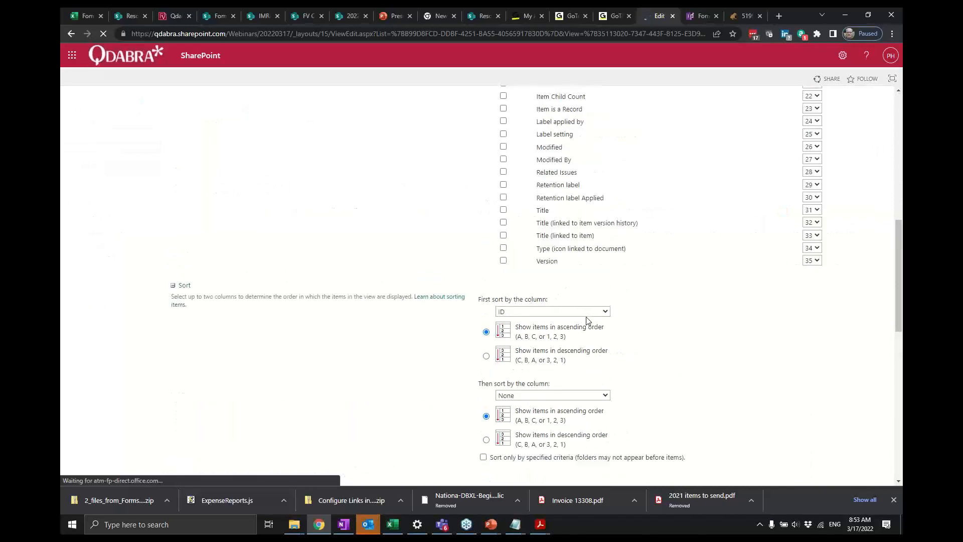
{"action": "scroll", "coordinate": [659, 253], "scroll_direction": "up", "scroll_amount": 3}
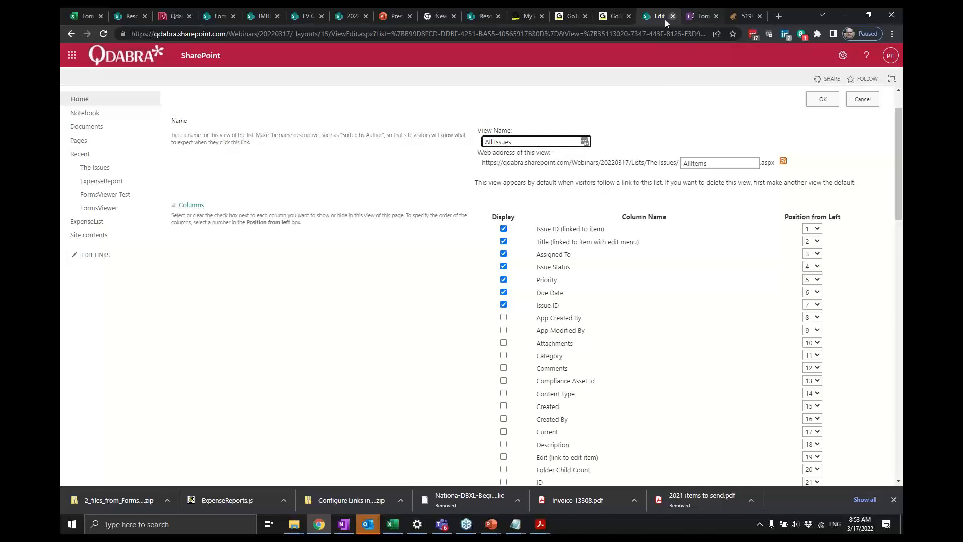
- Open the FormsViewer Extension Config page from the 20220317 site's Site Pages
{"action": "left_click", "coordinate": [98, 235]}
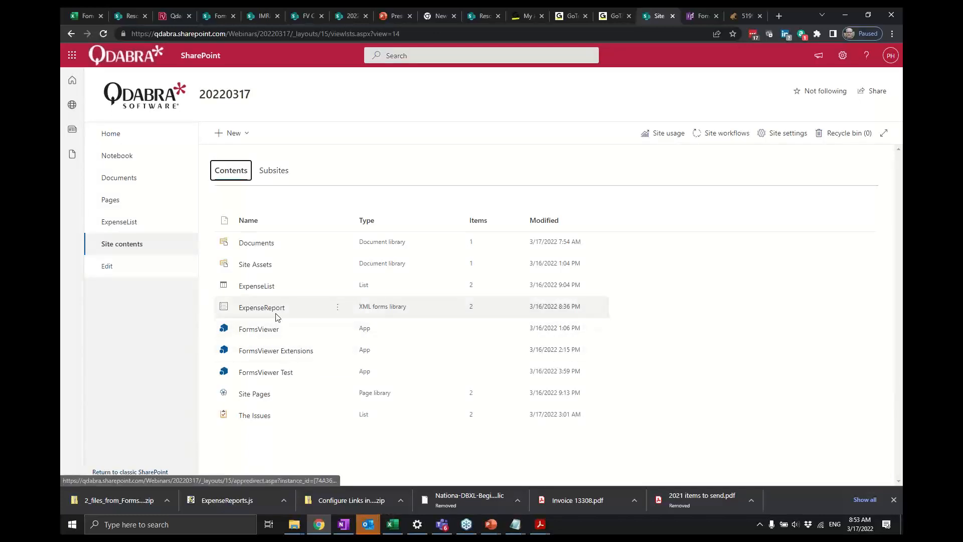
{"action": "left_click", "coordinate": [264, 395]}
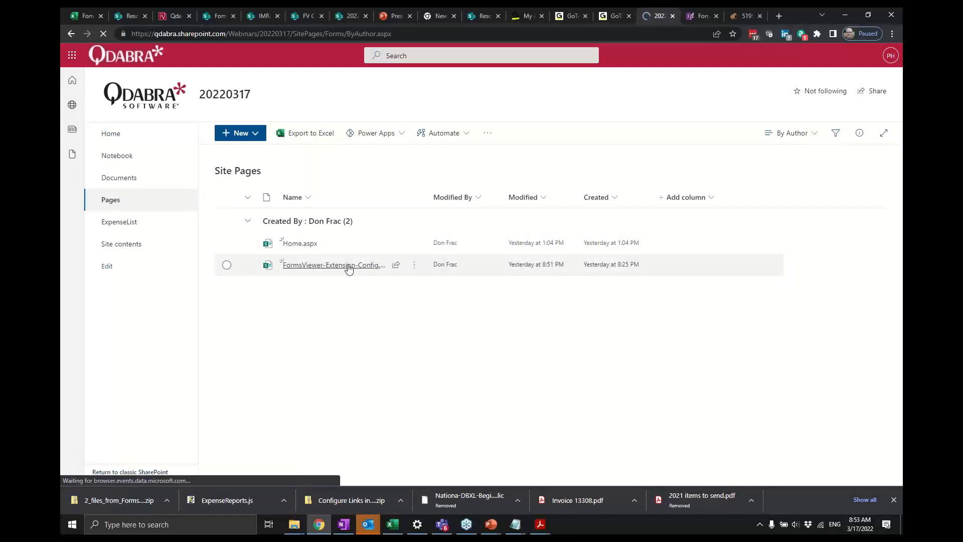
{"action": "left_click", "coordinate": [333, 265]}
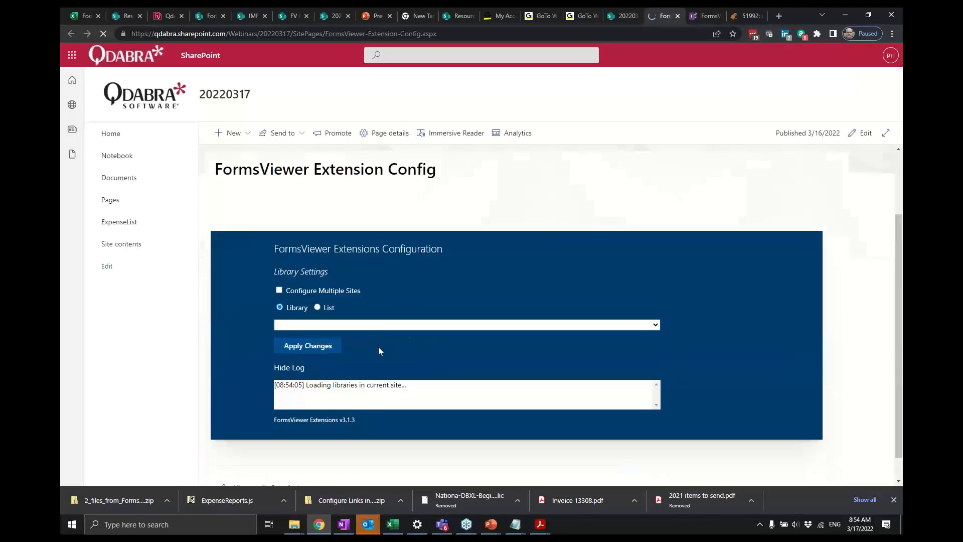
- Switch the configuration to List and select The Issues from the list dropdown
{"action": "scroll", "coordinate": [362, 325], "scroll_direction": "down", "scroll_amount": 1}
{"action": "left_click", "coordinate": [346, 302]}
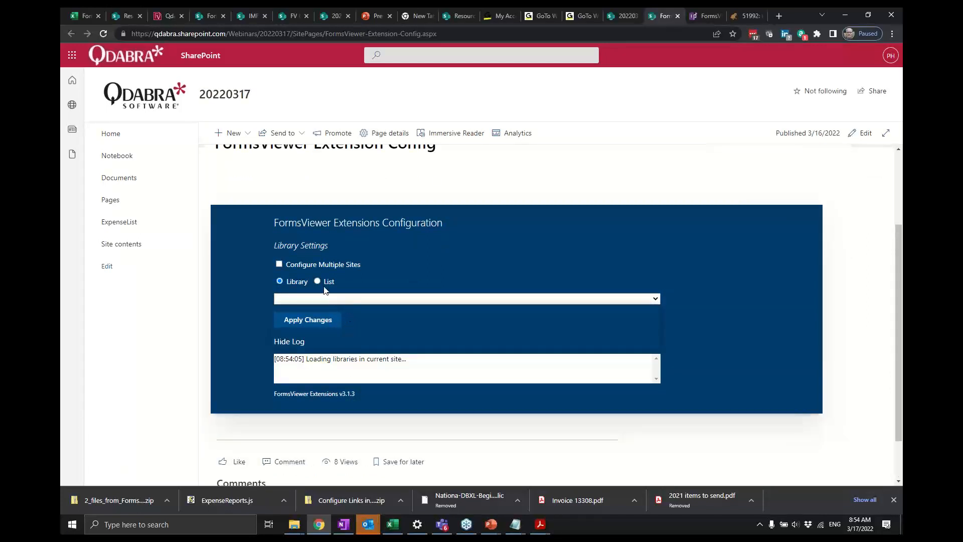
{"action": "left_click", "coordinate": [321, 284]}
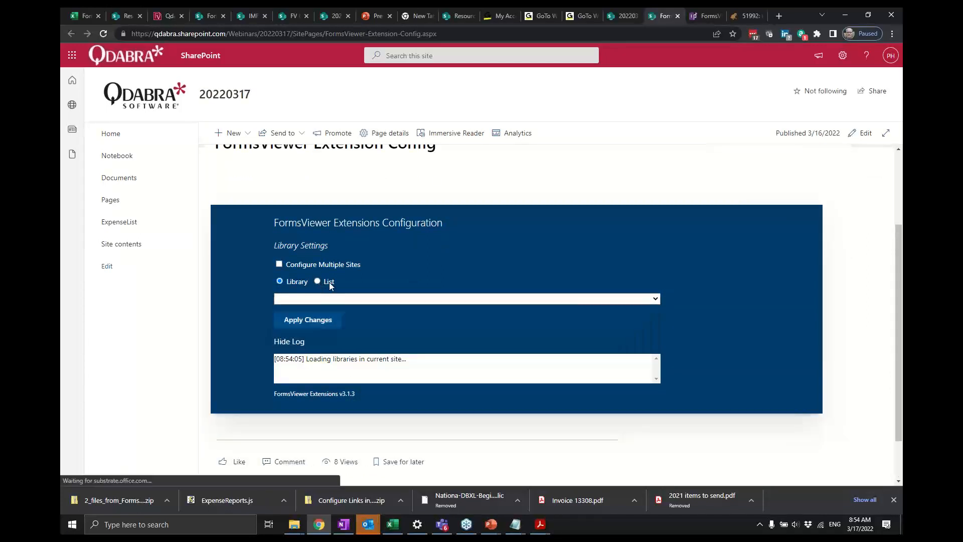
{"action": "left_click", "coordinate": [318, 282]}
{"action": "left_click", "coordinate": [339, 299]}
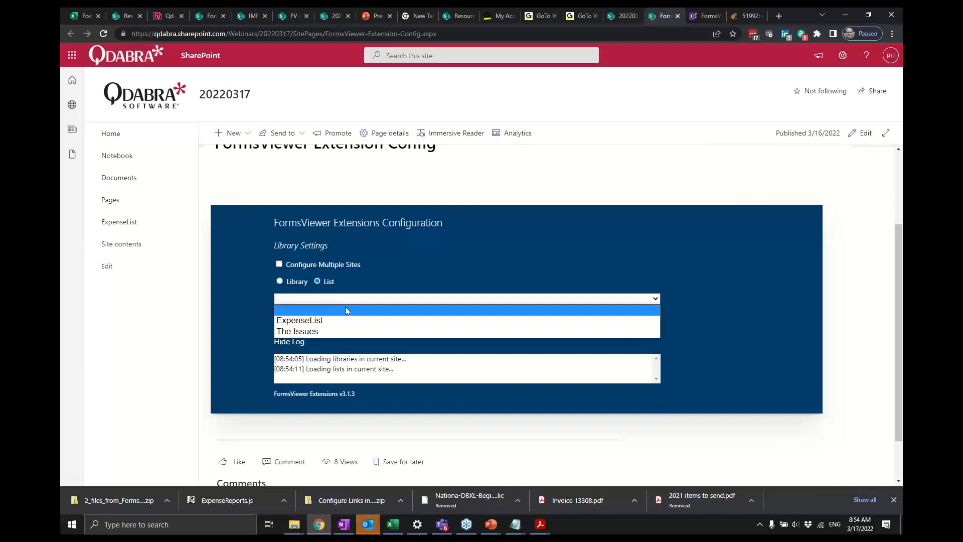
{"action": "left_click", "coordinate": [345, 331]}
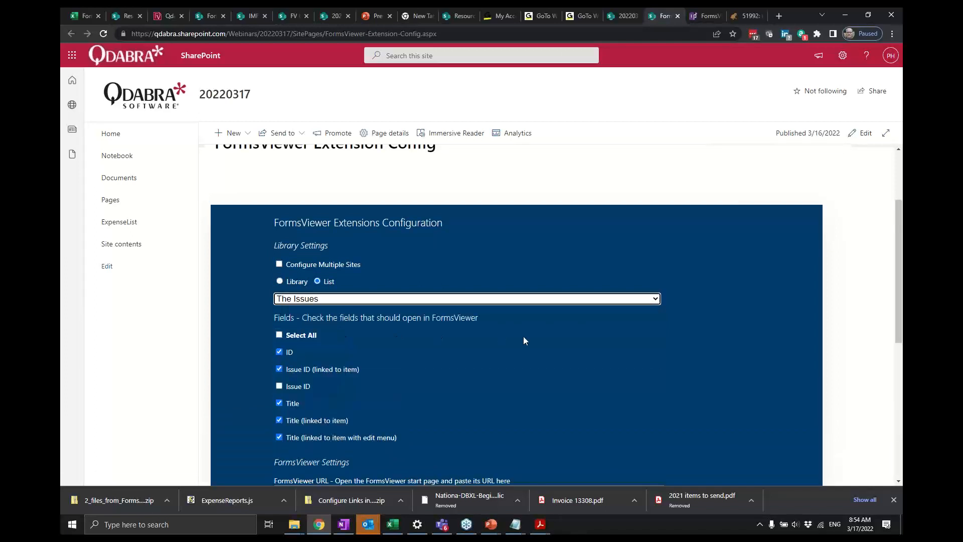
{"action": "left_click", "coordinate": [281, 392]}
{"action": "left_click", "coordinate": [278, 387]}
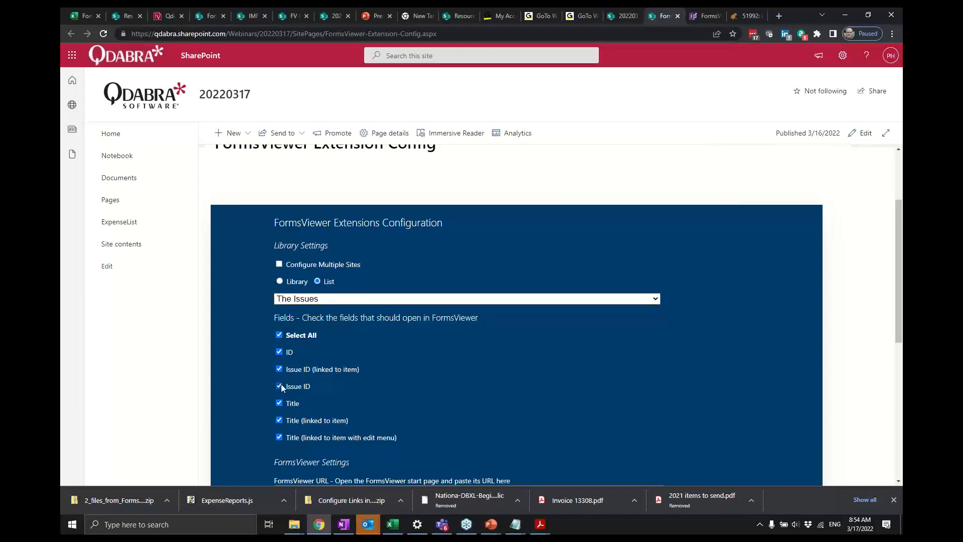
{"action": "left_click", "coordinate": [280, 387]}
{"action": "left_click", "coordinate": [625, 15]}
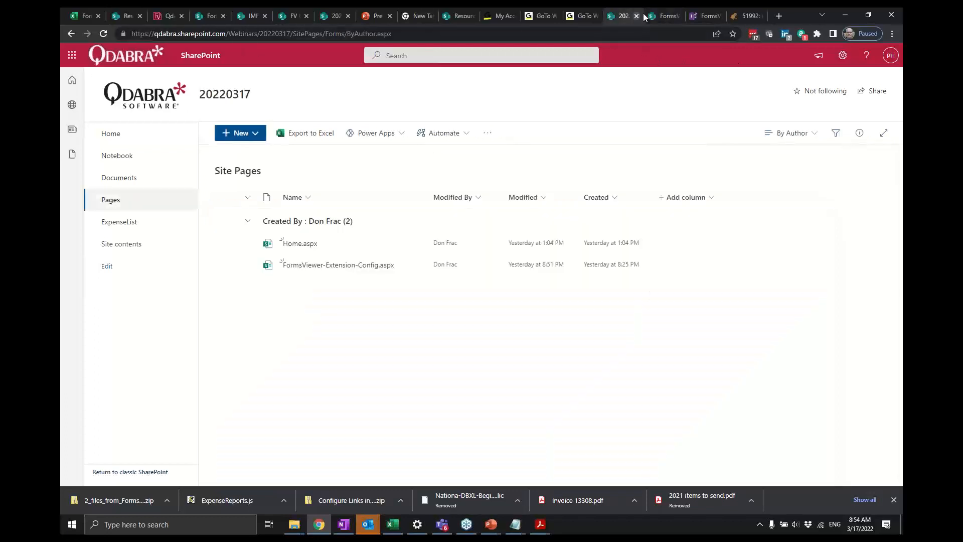
{"action": "left_click", "coordinate": [661, 17]}
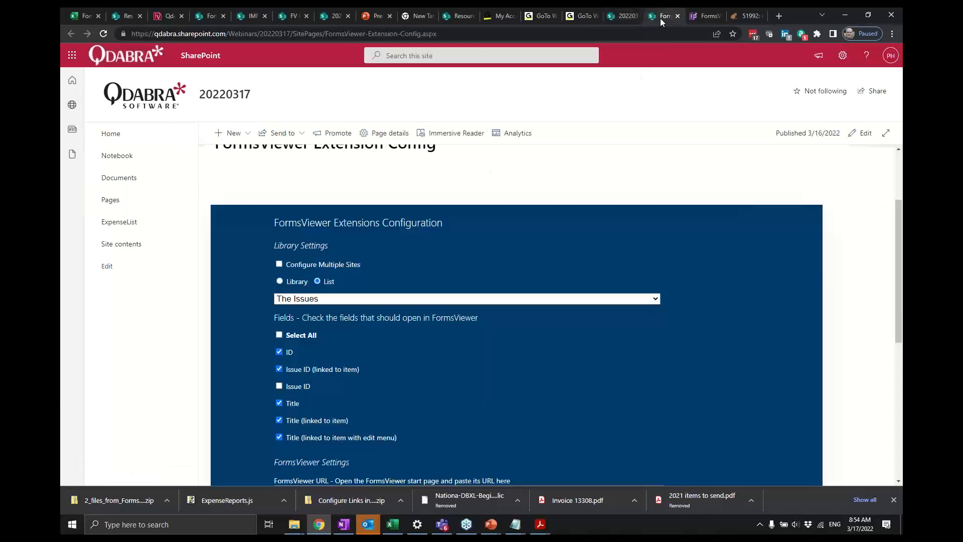
{"action": "left_click", "coordinate": [615, 17]}
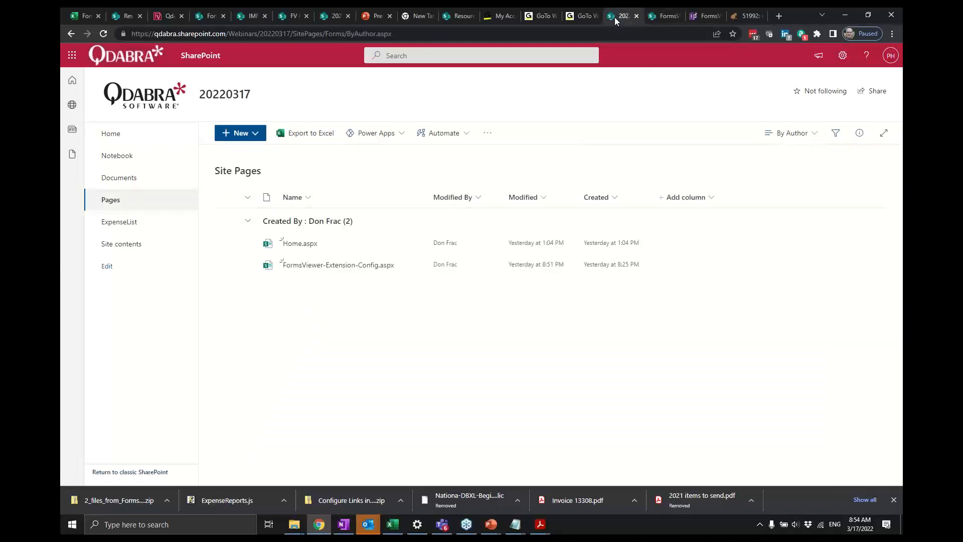
{"action": "left_click", "coordinate": [661, 17]}
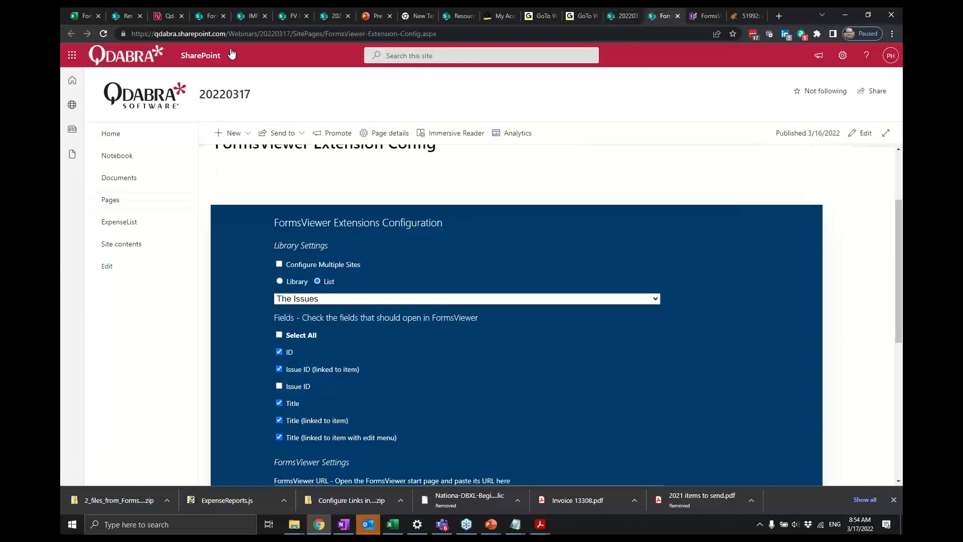
- Open The Issues list from the 20220317 site's Site contents
{"action": "right_click", "coordinate": [135, 243]}
{"action": "left_click", "coordinate": [124, 243]}
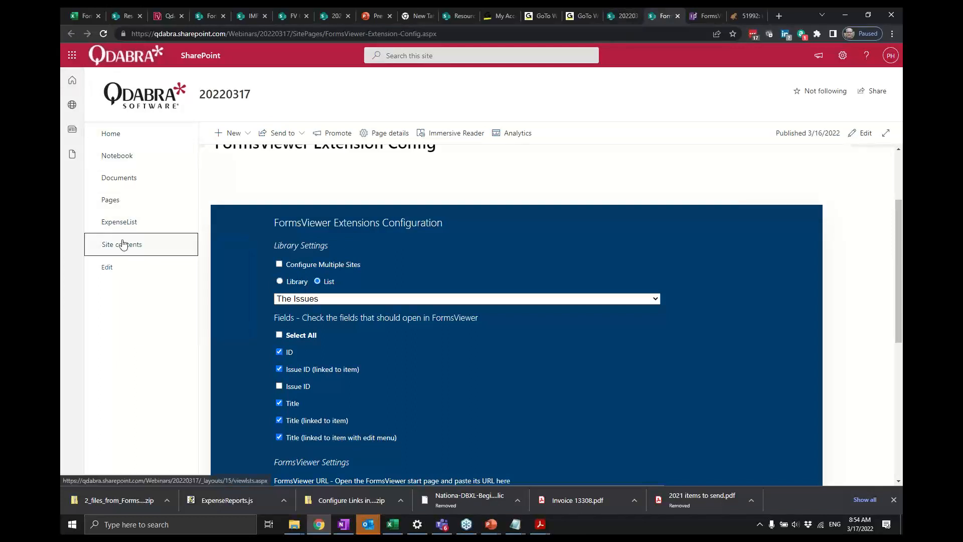
{"action": "left_click", "coordinate": [124, 243]}
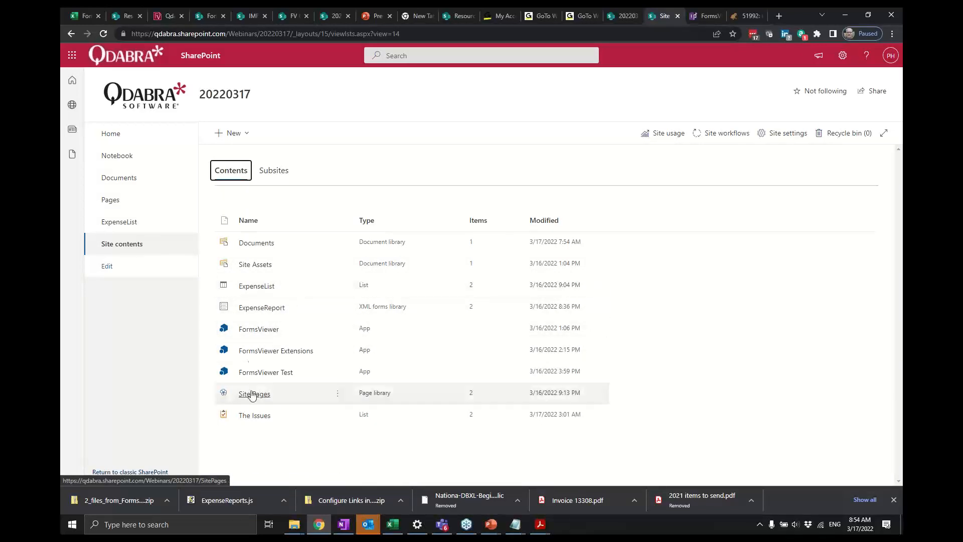
{"action": "left_click", "coordinate": [251, 416]}
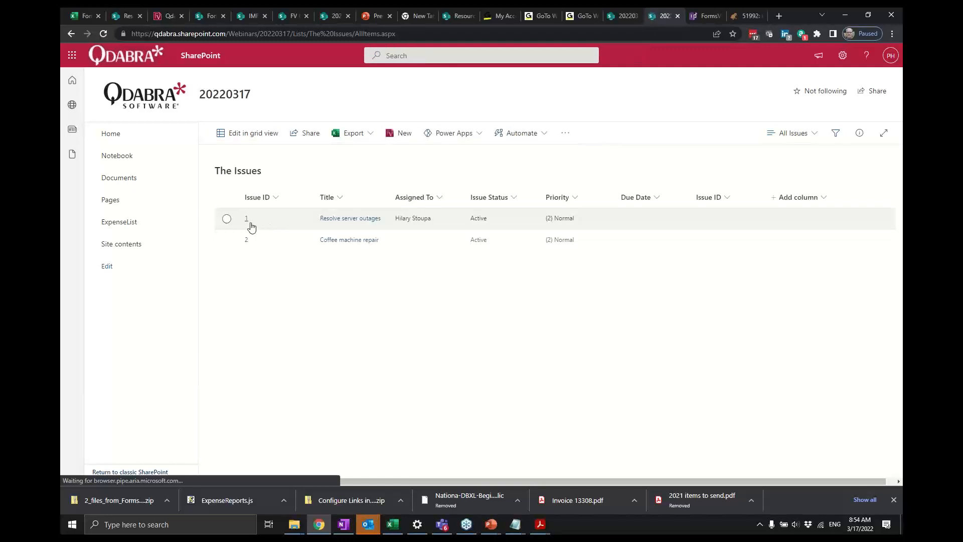
- Open issue 1 in FormsViewer and switch back to the demo agenda slide
{"action": "left_click", "coordinate": [248, 221]}
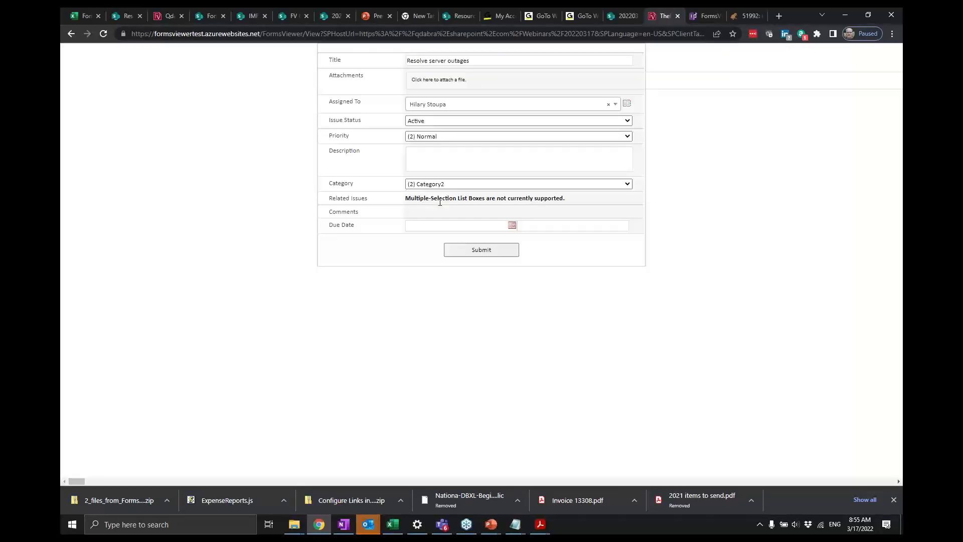
{"action": "key", "text": "alt+Tab"}
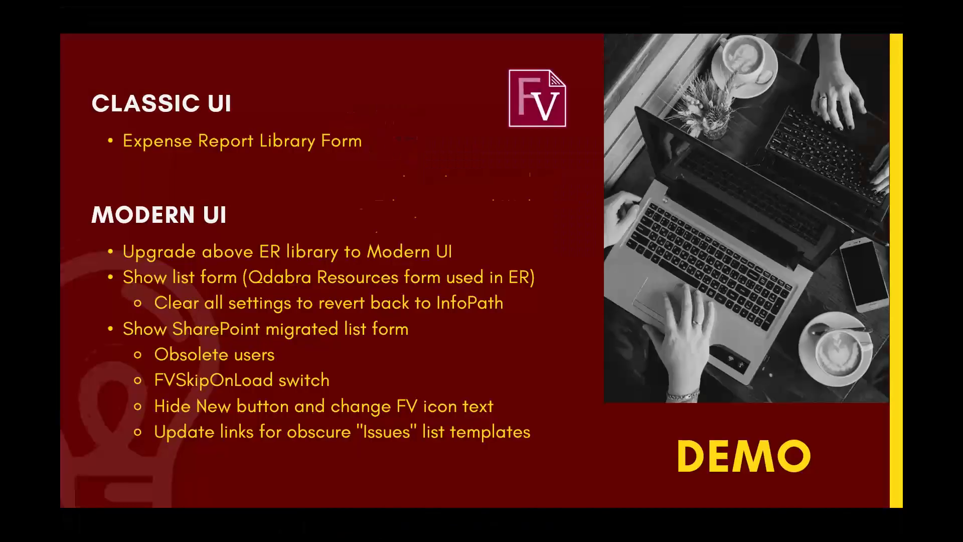